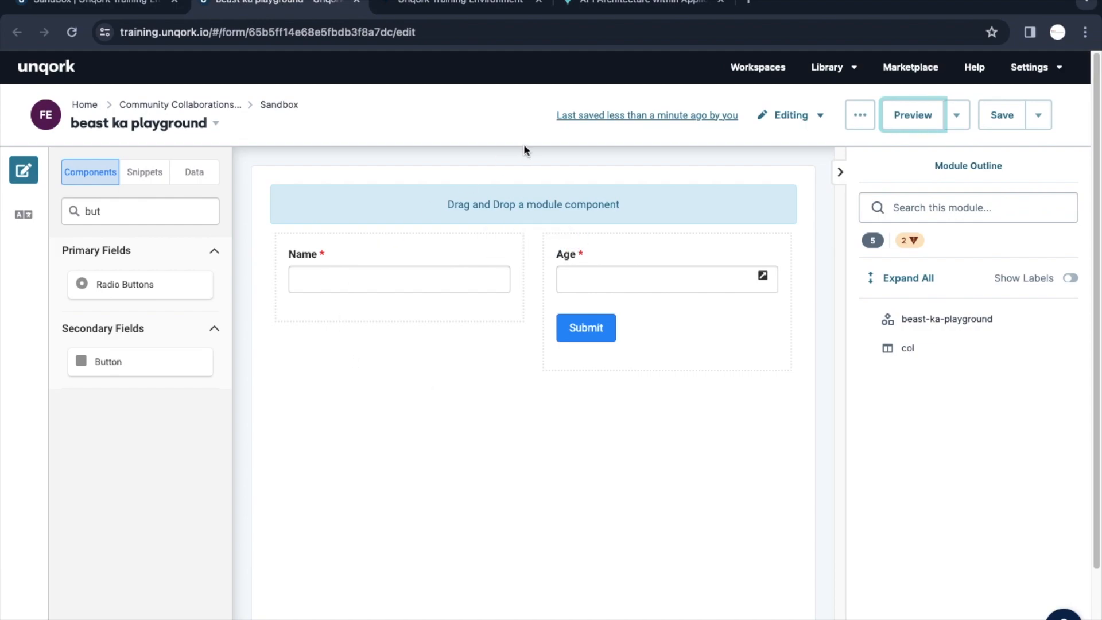
- Examine the Name and Age input fields on the module's preview page
{"action": "left_click", "coordinate": [480, 6]}
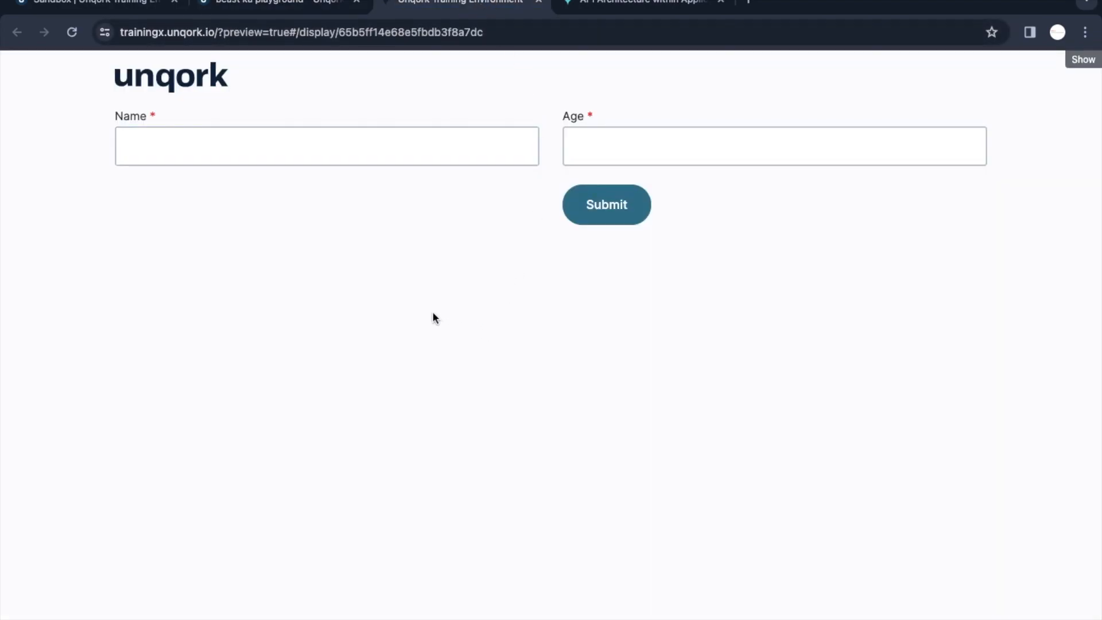
{"action": "left_click", "coordinate": [241, 154]}
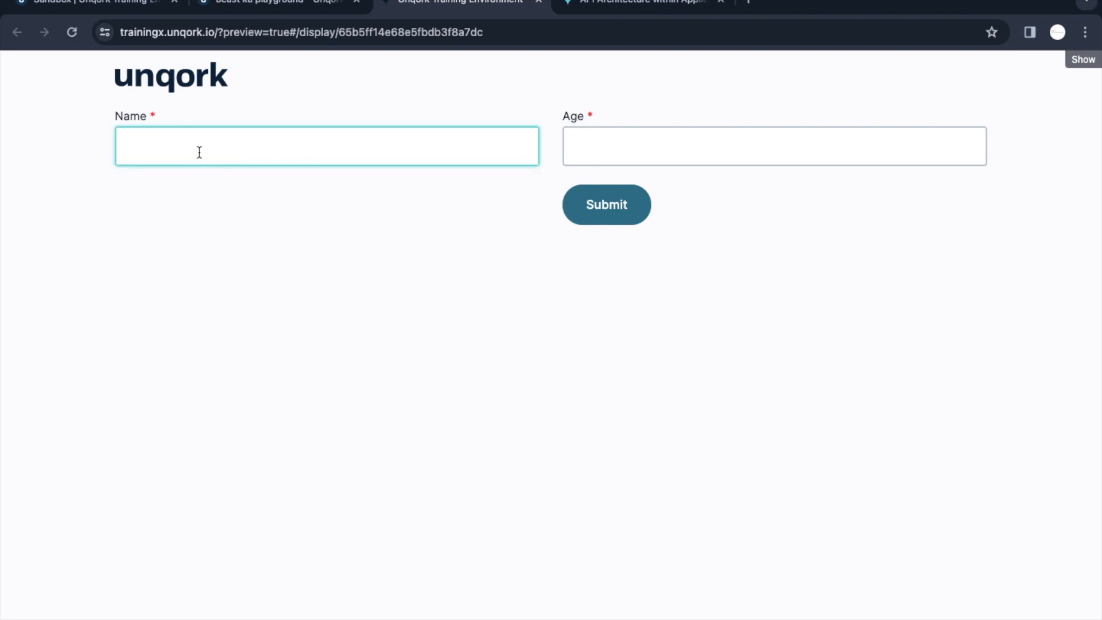
{"action": "left_click", "coordinate": [566, 138]}
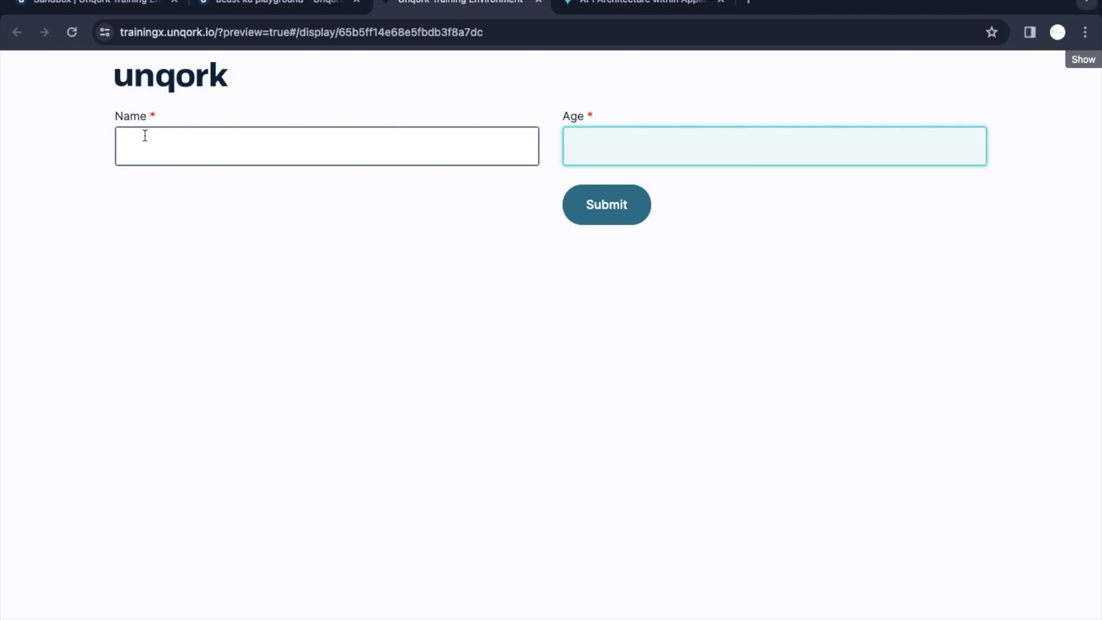
- Review the Submit button's action settings in the beast ka playground module editor and close them
{"action": "left_click", "coordinate": [291, 5]}
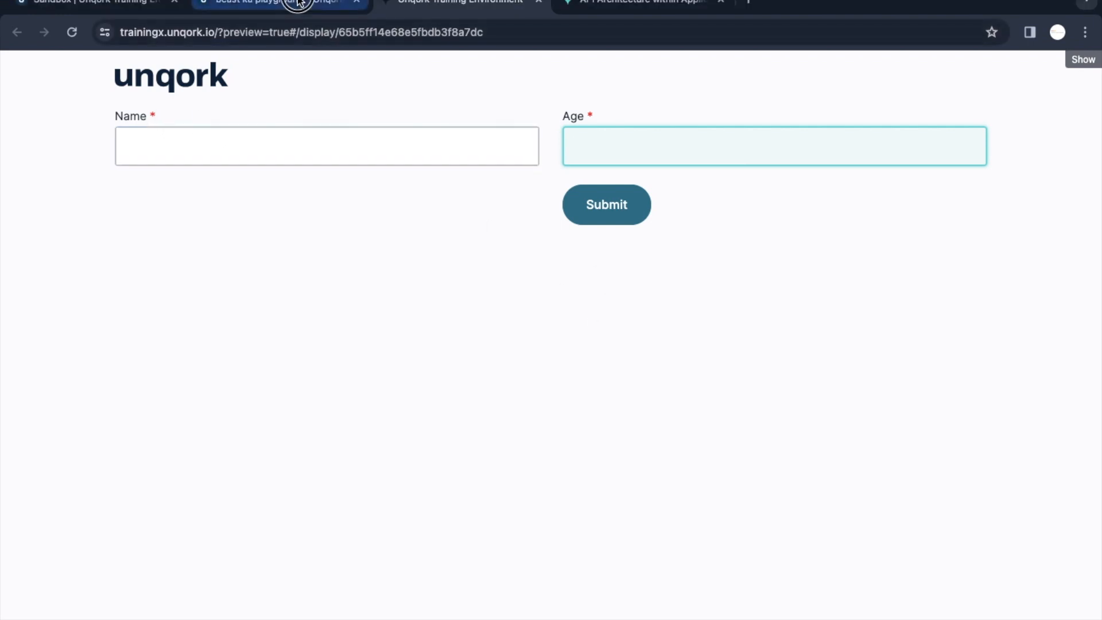
{"action": "left_click", "coordinate": [629, 324]}
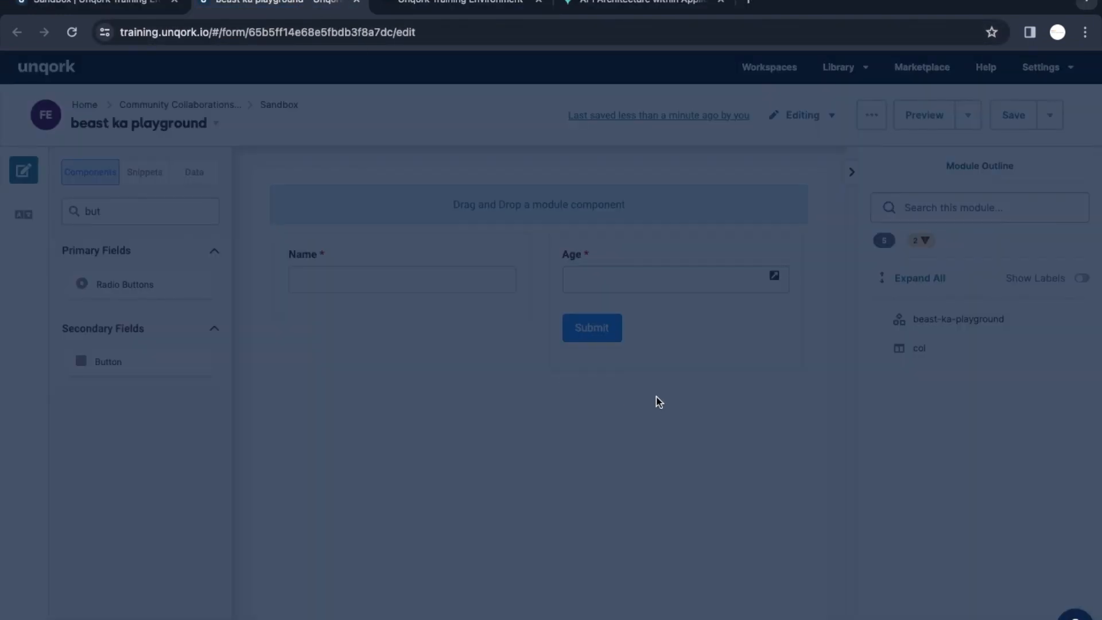
{"action": "scroll", "coordinate": [610, 412], "scroll_direction": "down", "scroll_amount": 4}
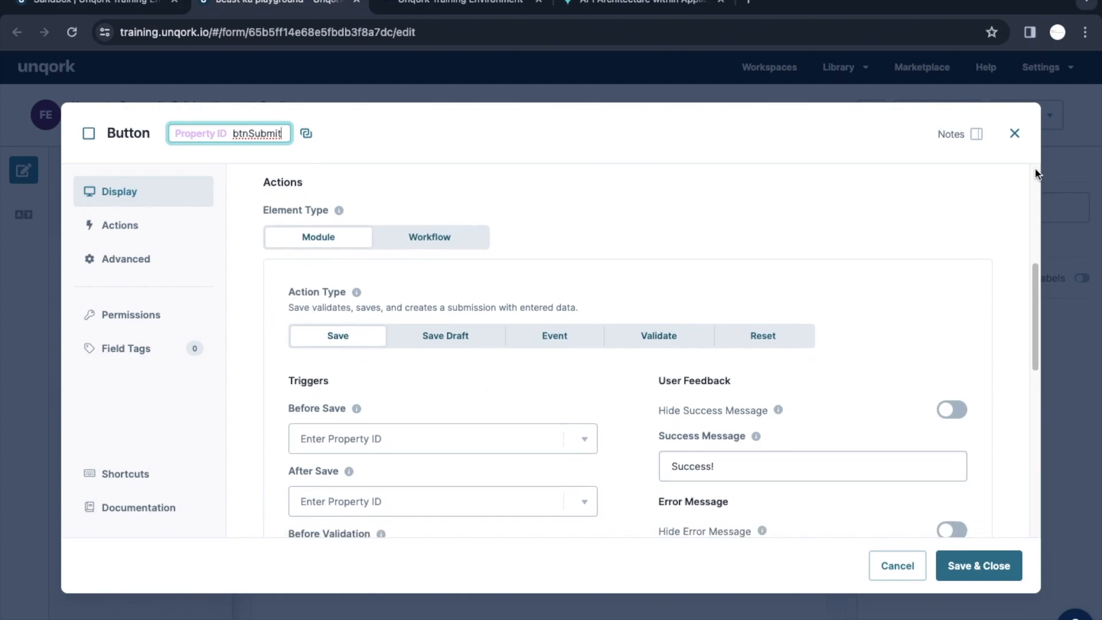
{"action": "left_click", "coordinate": [1013, 133]}
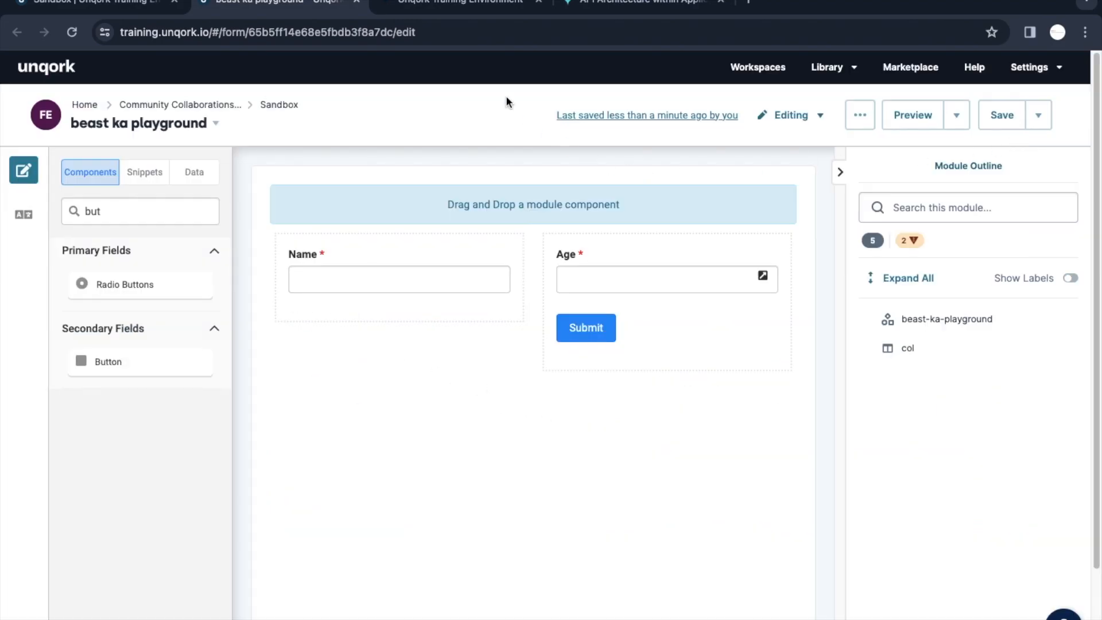
- Open the browser's developer tools on the preview page, showing network activity with a cleared log
{"action": "left_click", "coordinate": [466, 6]}
{"action": "right_click", "coordinate": [642, 324]}
{"action": "key", "text": "Escape"}
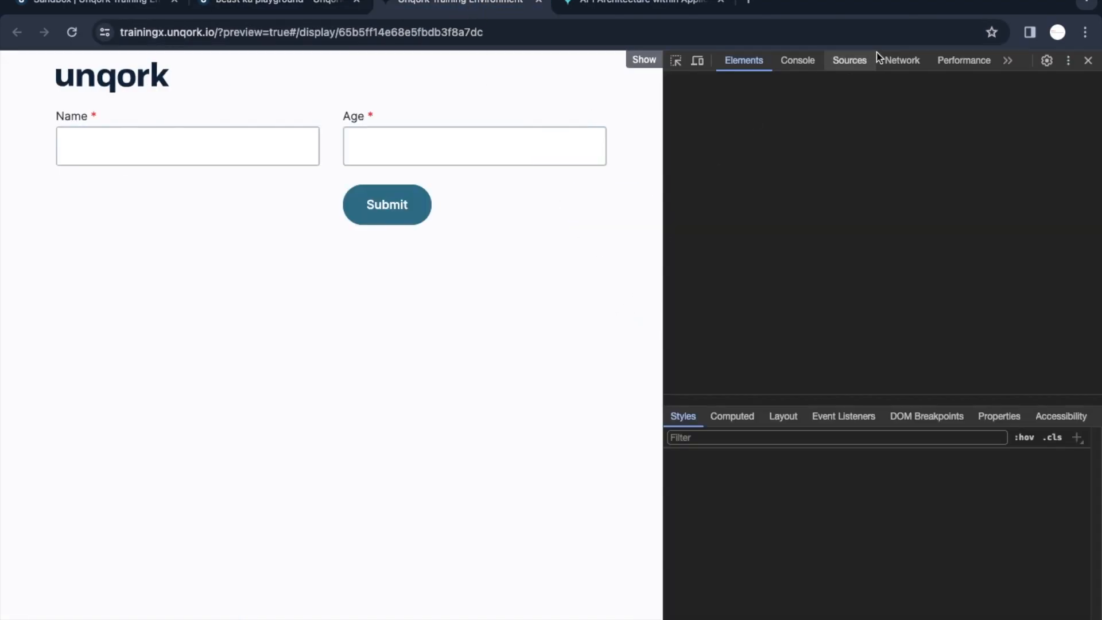
{"action": "left_click", "coordinate": [899, 58]}
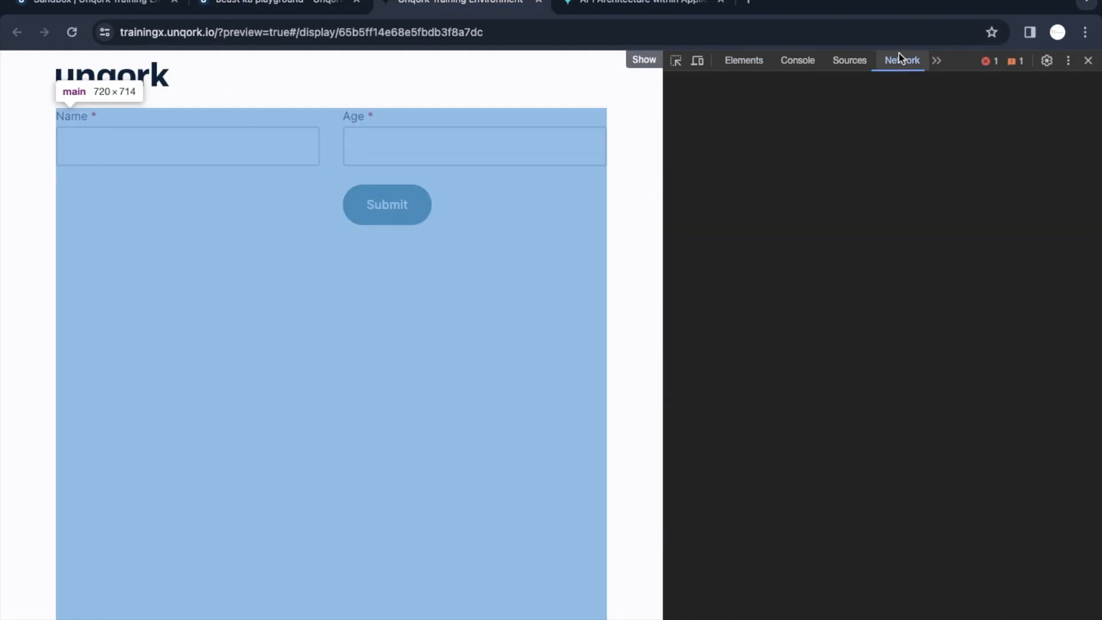
{"action": "left_click", "coordinate": [697, 81]}
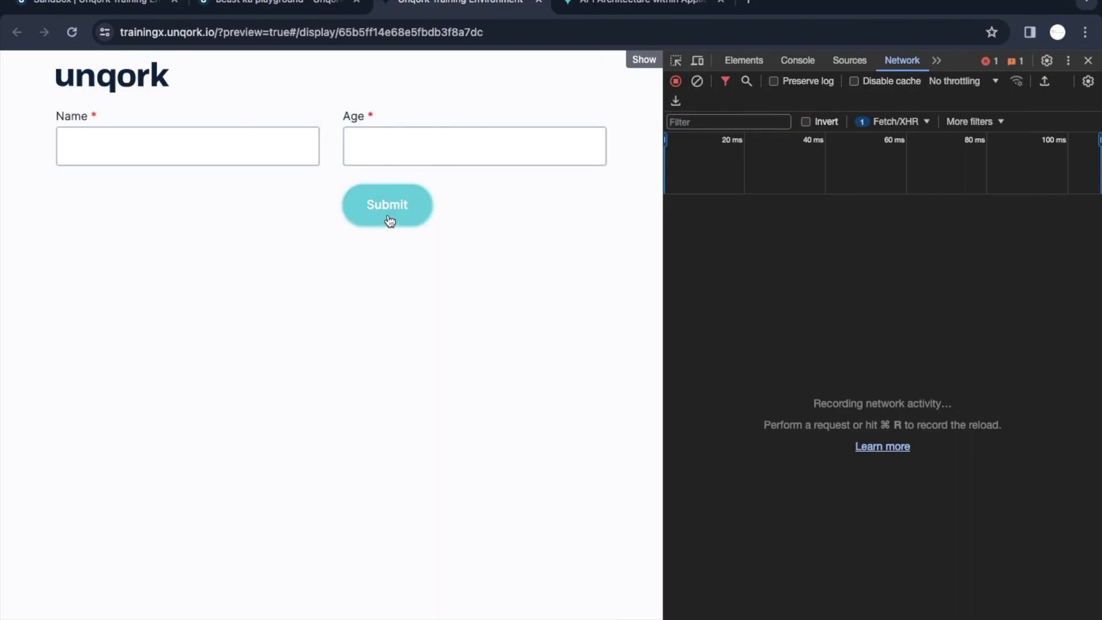
- Fill in the preview form with the name Test and age 12 and submit it
{"action": "left_click", "coordinate": [155, 154]}
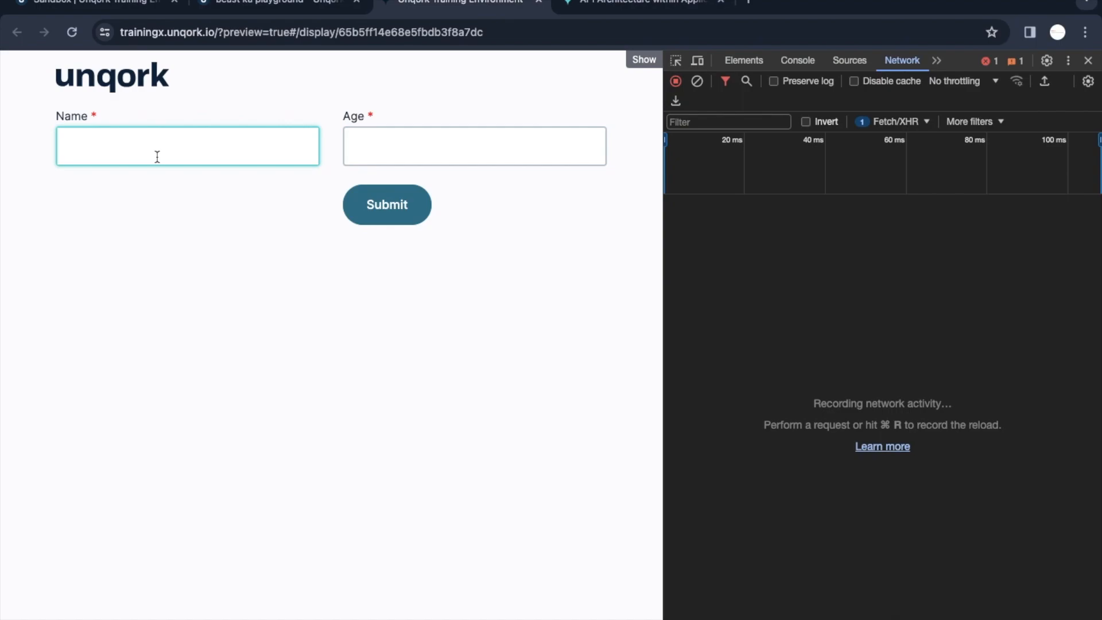
{"action": "type", "text": "Test"}
{"action": "key", "text": "Tab"}
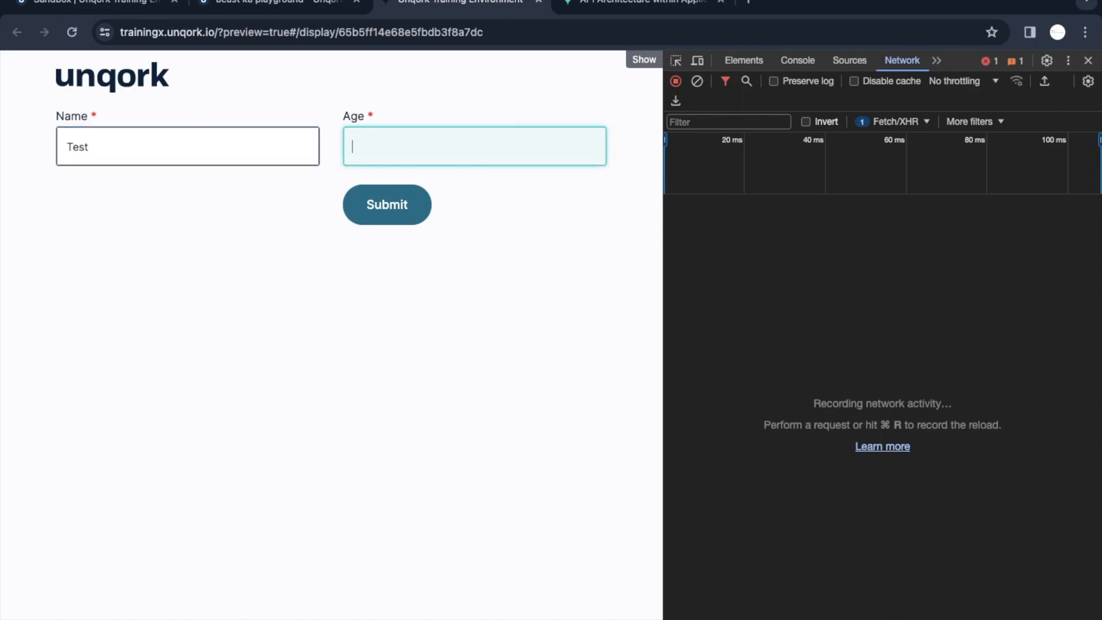
{"action": "type", "text": "12"}
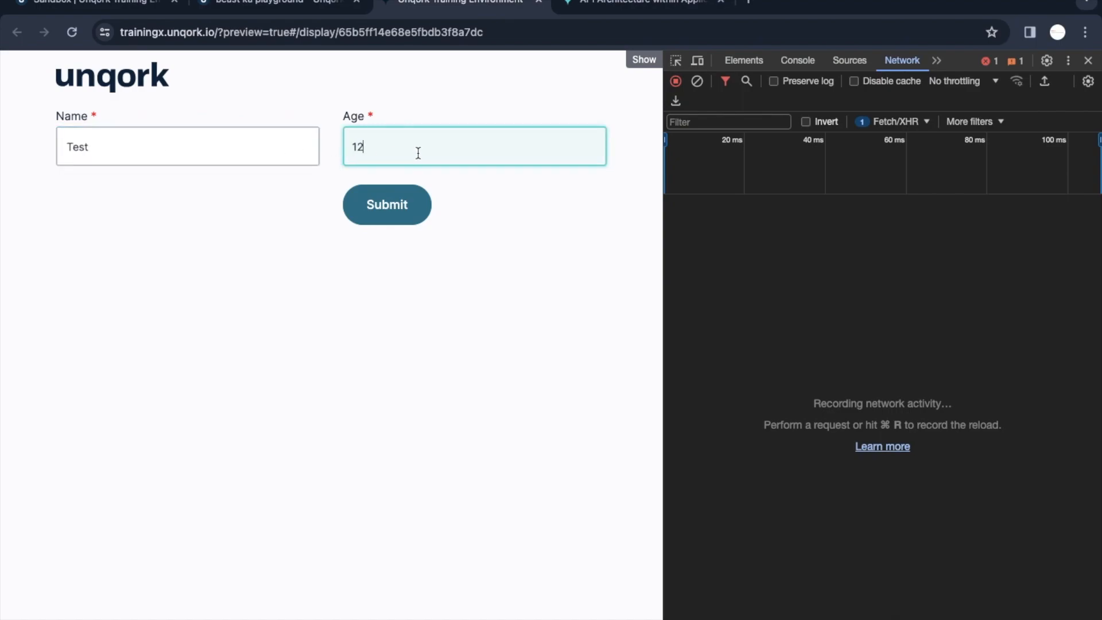
{"action": "left_click", "coordinate": [398, 220]}
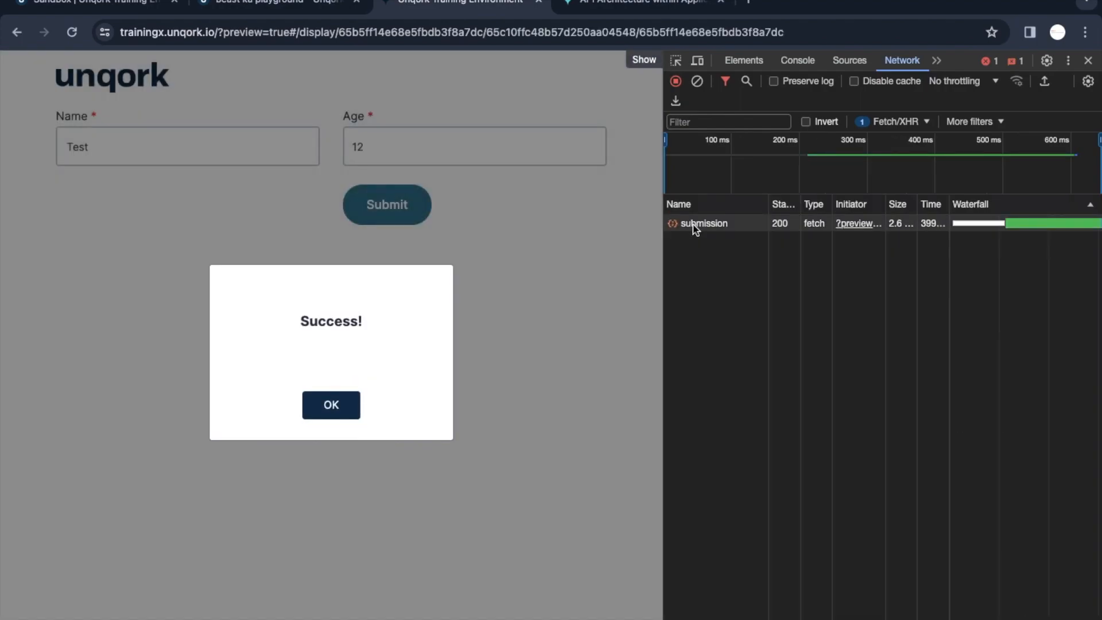
- Inspect the submission request's payload, request URL and response preview, expanding the returned data object
{"action": "left_click", "coordinate": [693, 224]}
{"action": "left_click", "coordinate": [810, 205]}
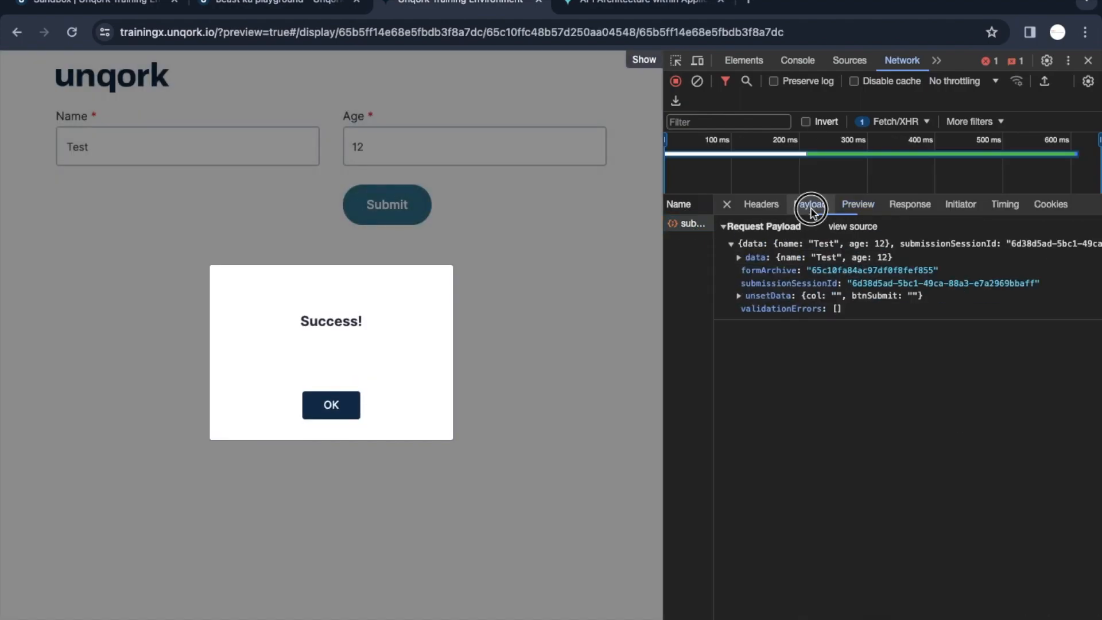
{"action": "left_click", "coordinate": [761, 204]}
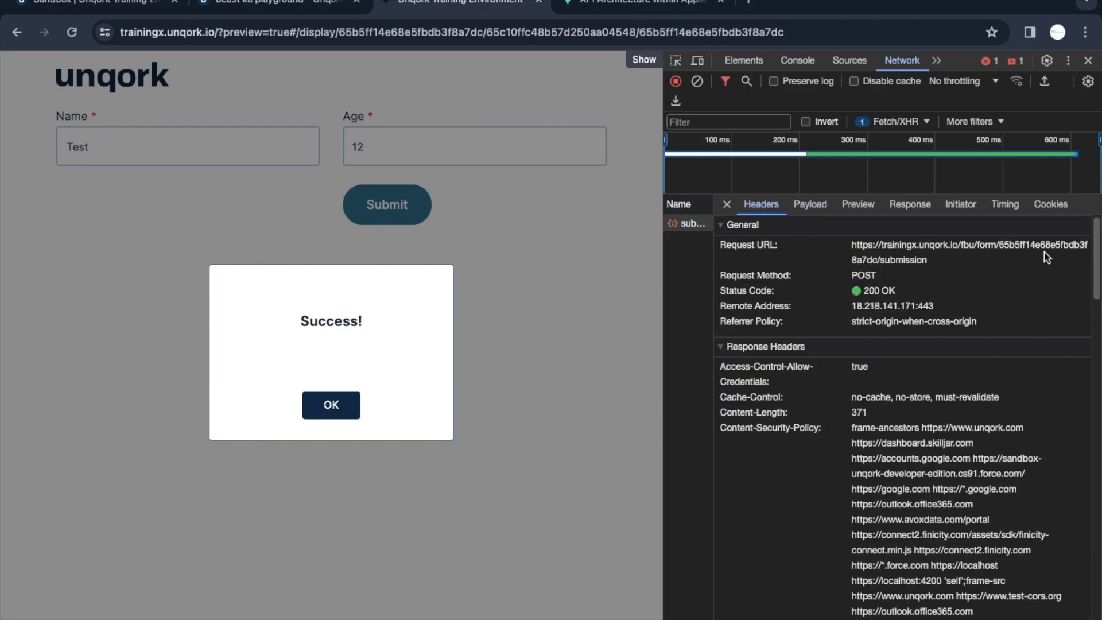
{"action": "left_click_drag", "start_coordinate": [941, 266], "coordinate": [855, 248]}
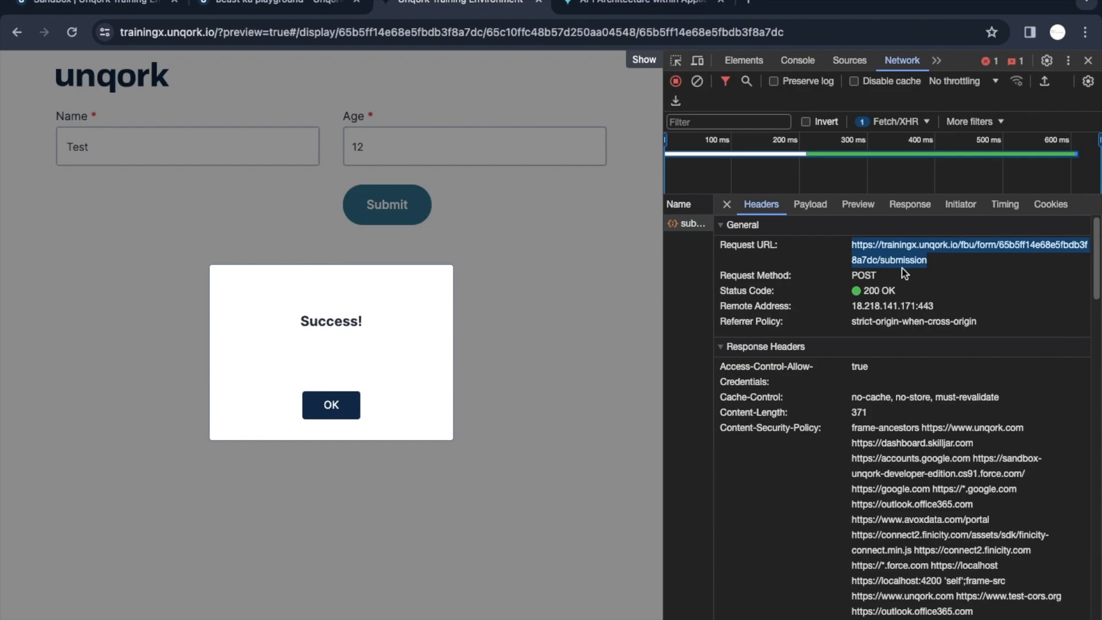
{"action": "left_click", "coordinate": [809, 205]}
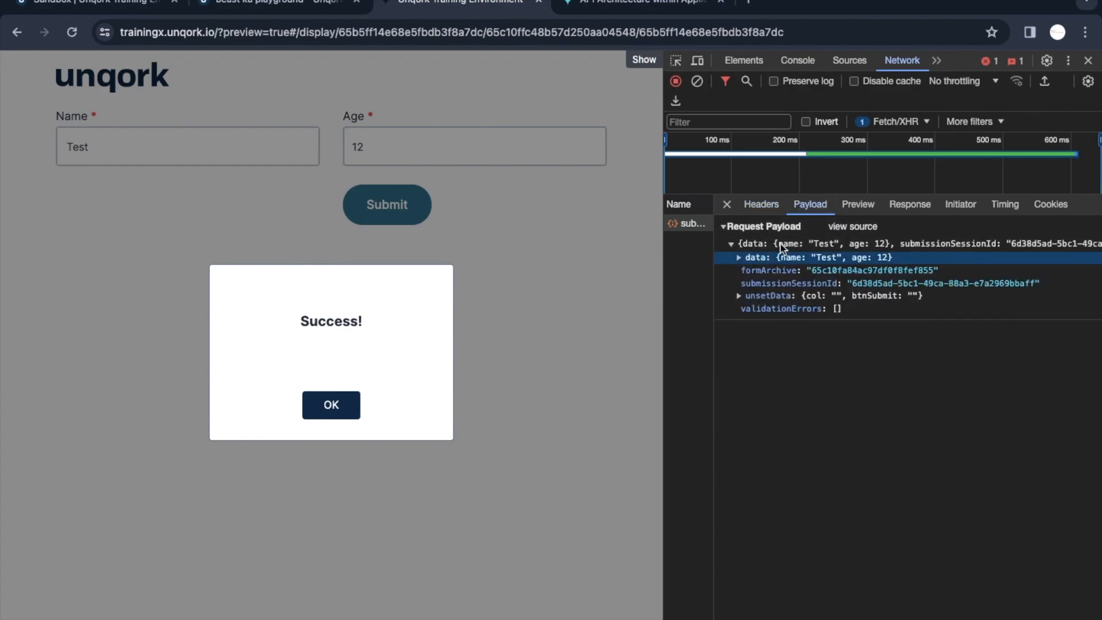
{"action": "left_click", "coordinate": [858, 206]}
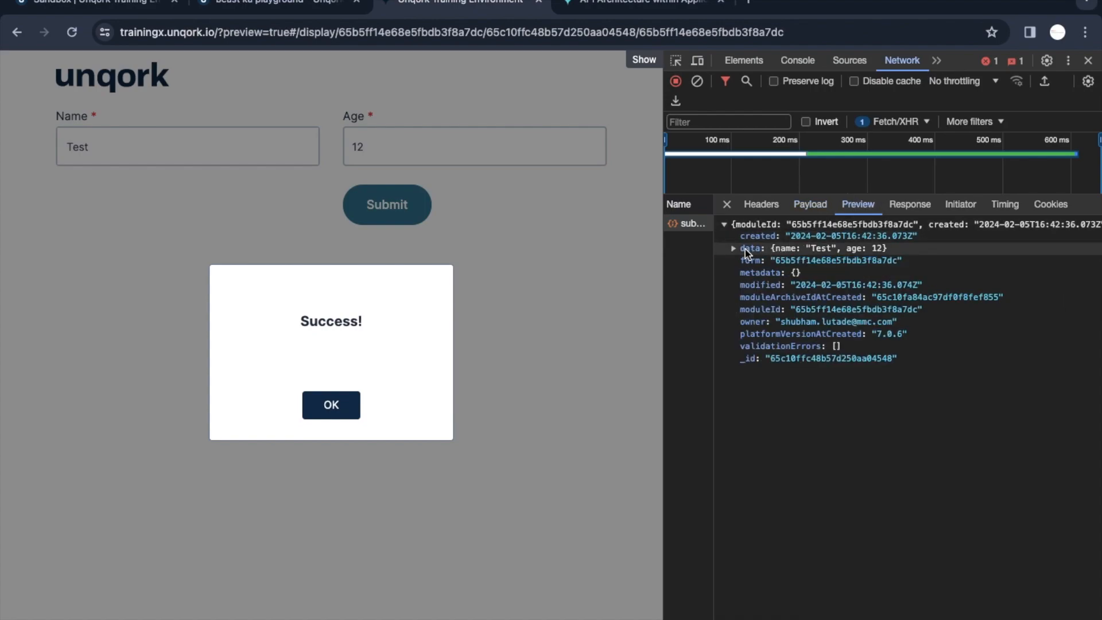
{"action": "left_click", "coordinate": [734, 248]}
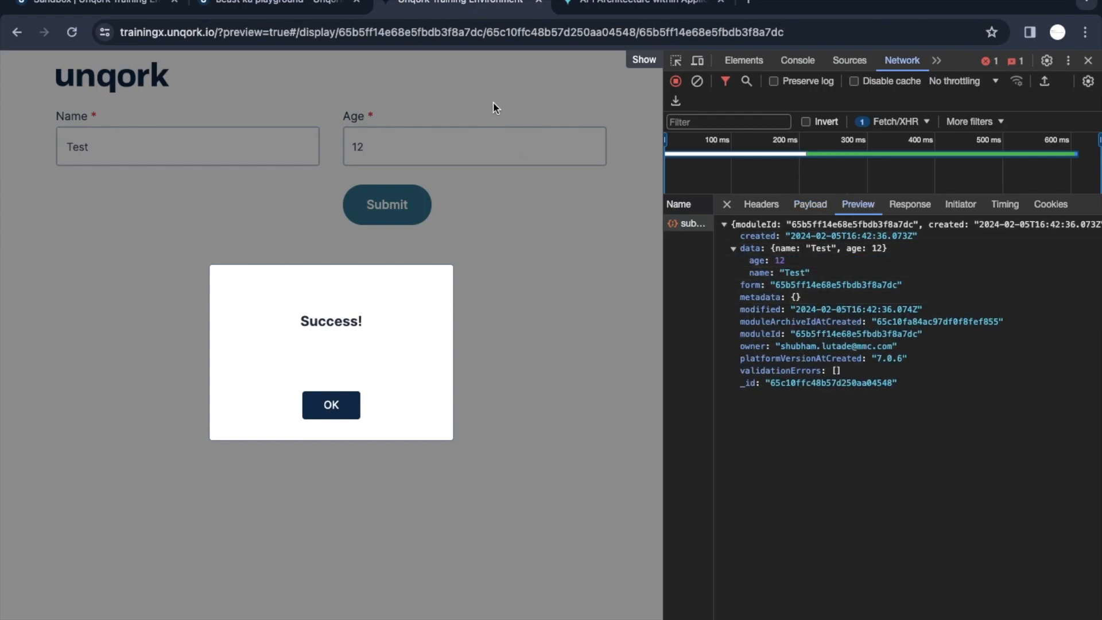
- Highlight the submission ID in the preview page's address and dismiss the success message
{"action": "double_click", "coordinate": [657, 32]}
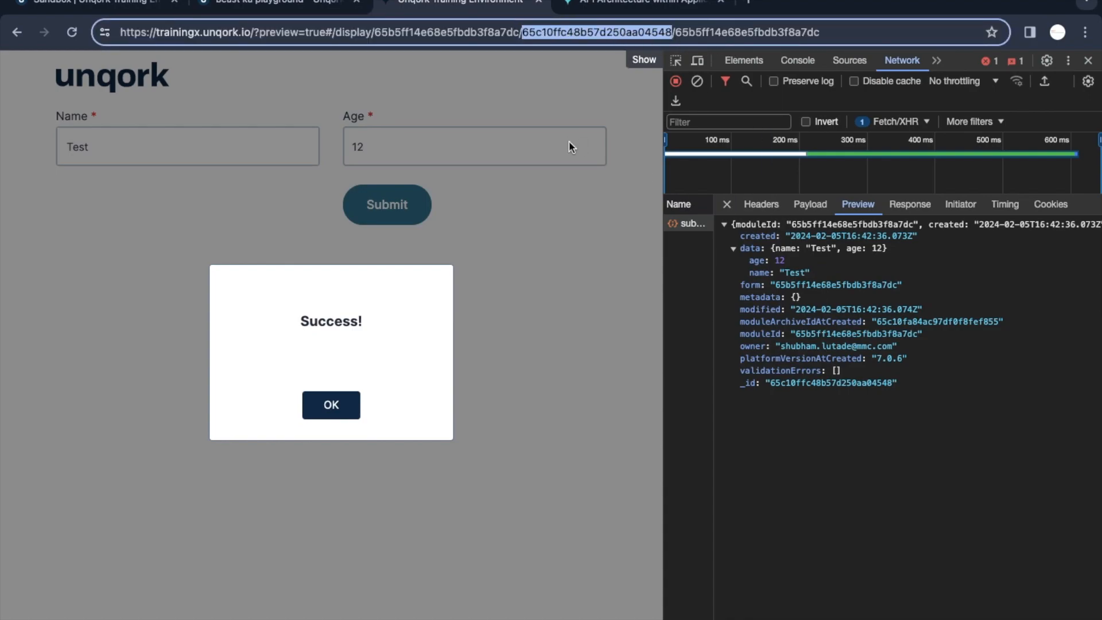
{"action": "left_click", "coordinate": [338, 405]}
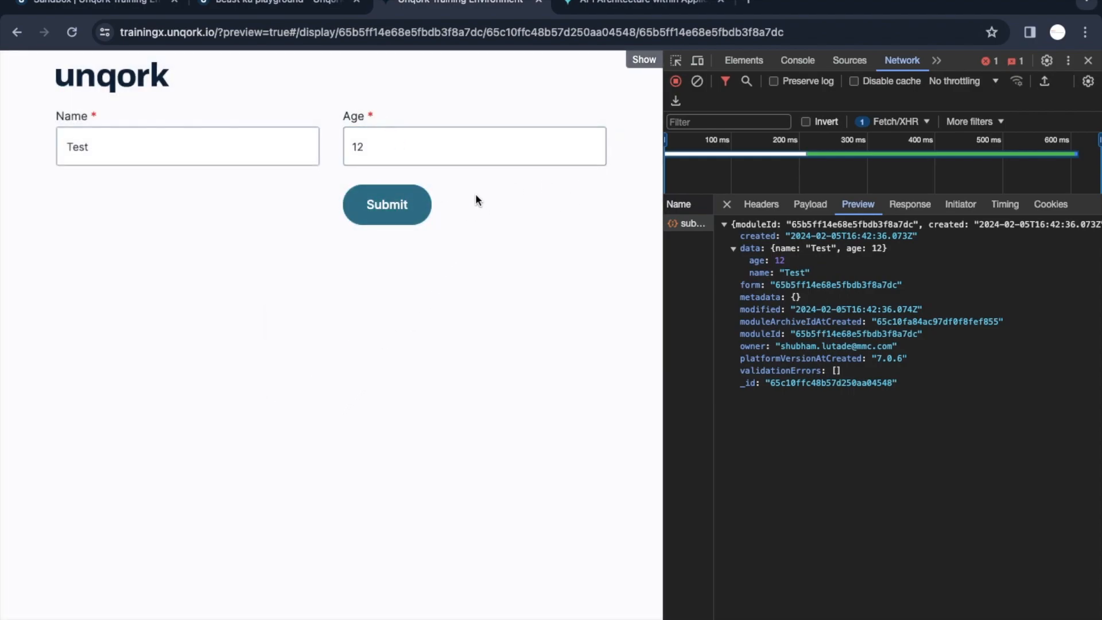
{"action": "left_click", "coordinate": [329, 15]}
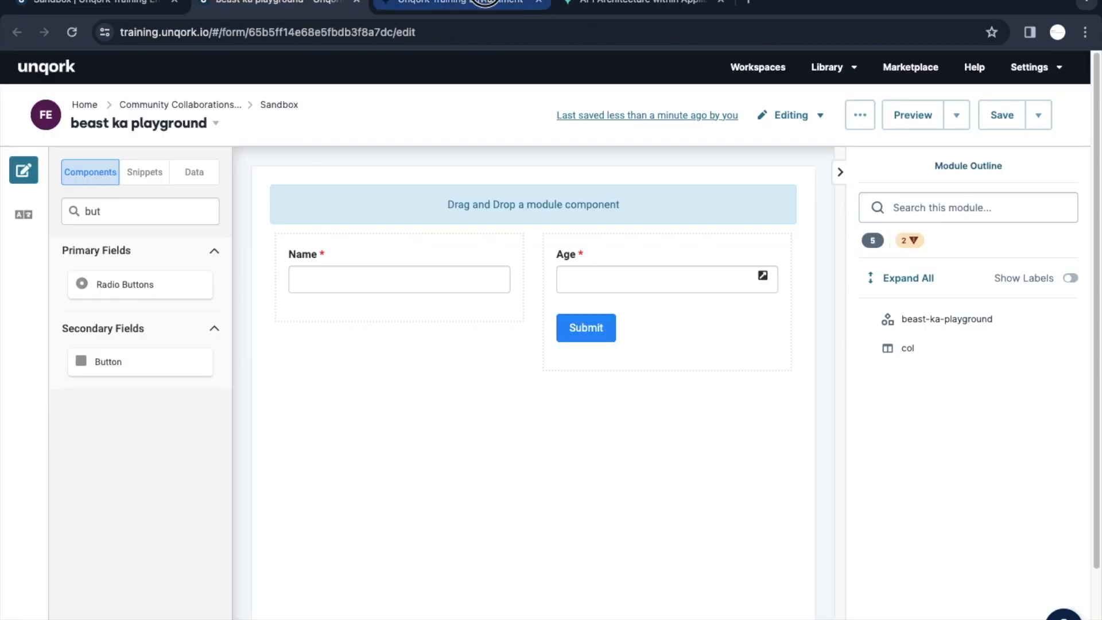
{"action": "left_click", "coordinate": [459, 5]}
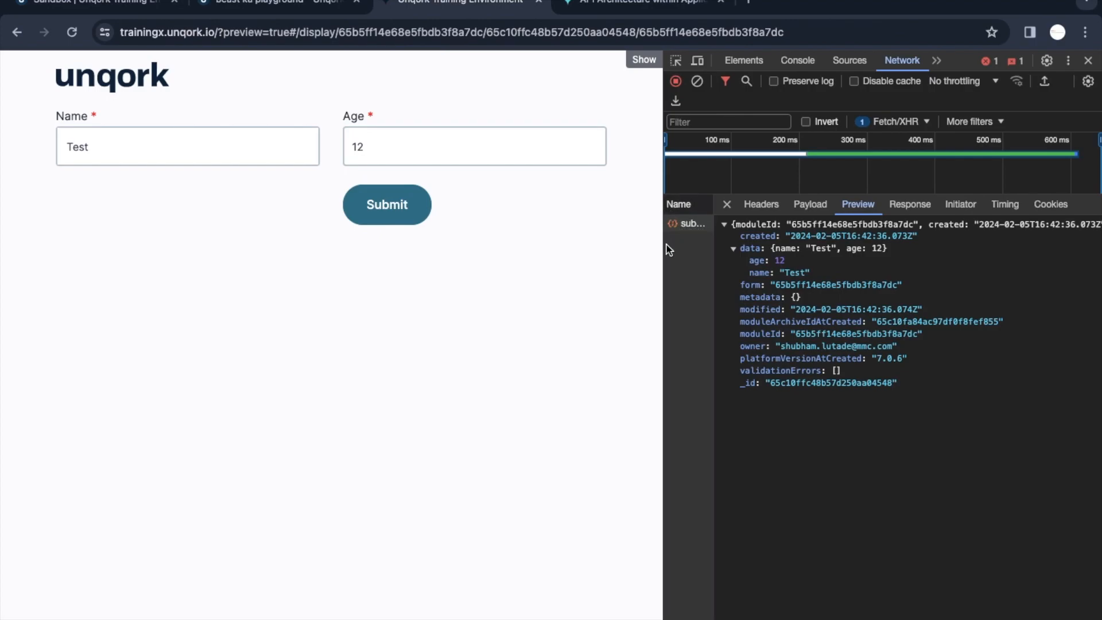
- Widen the developer tools pane and re-examine the submission request's URL and payload, adjusting the request list's width
{"action": "left_click_drag", "start_coordinate": [664, 244], "coordinate": [597, 245]}
{"action": "left_click", "coordinate": [705, 189]}
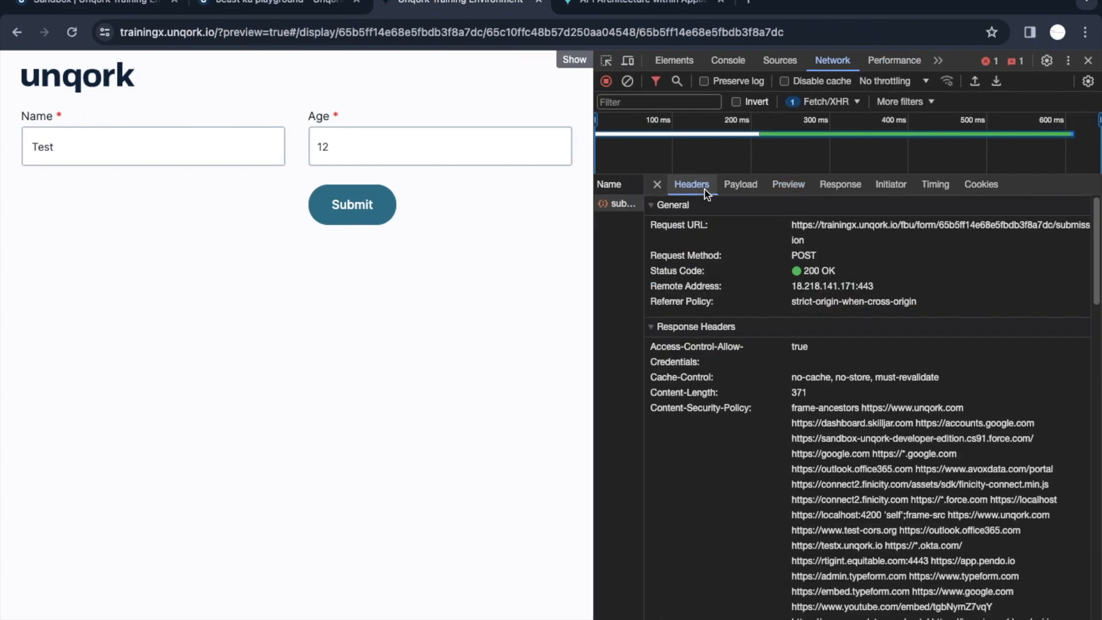
{"action": "triple_click", "coordinate": [794, 229]}
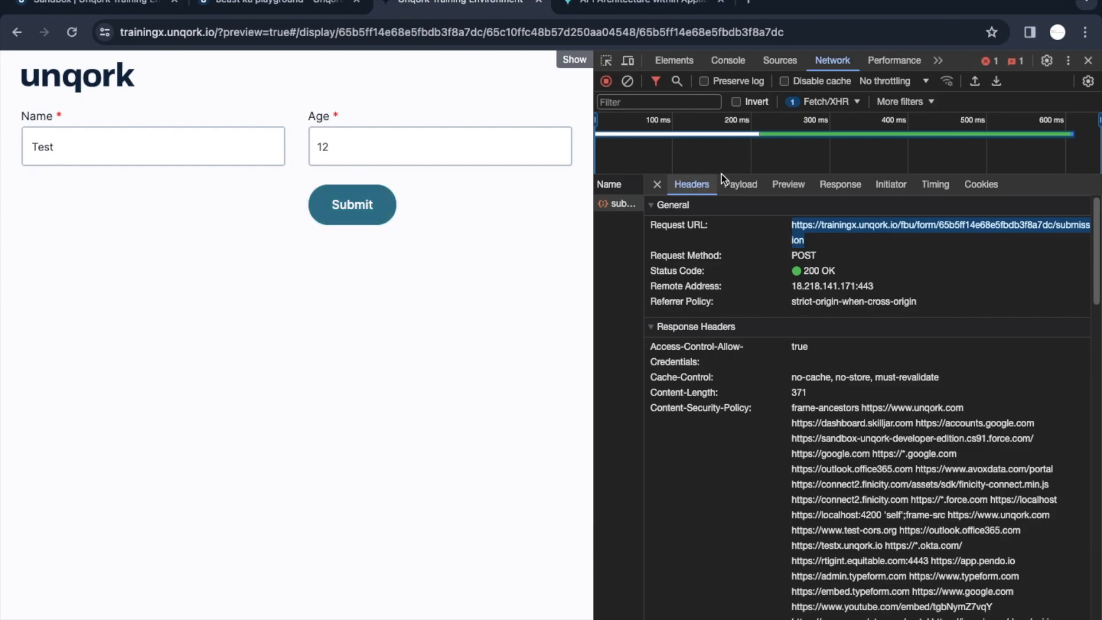
{"action": "left_click", "coordinate": [740, 184]}
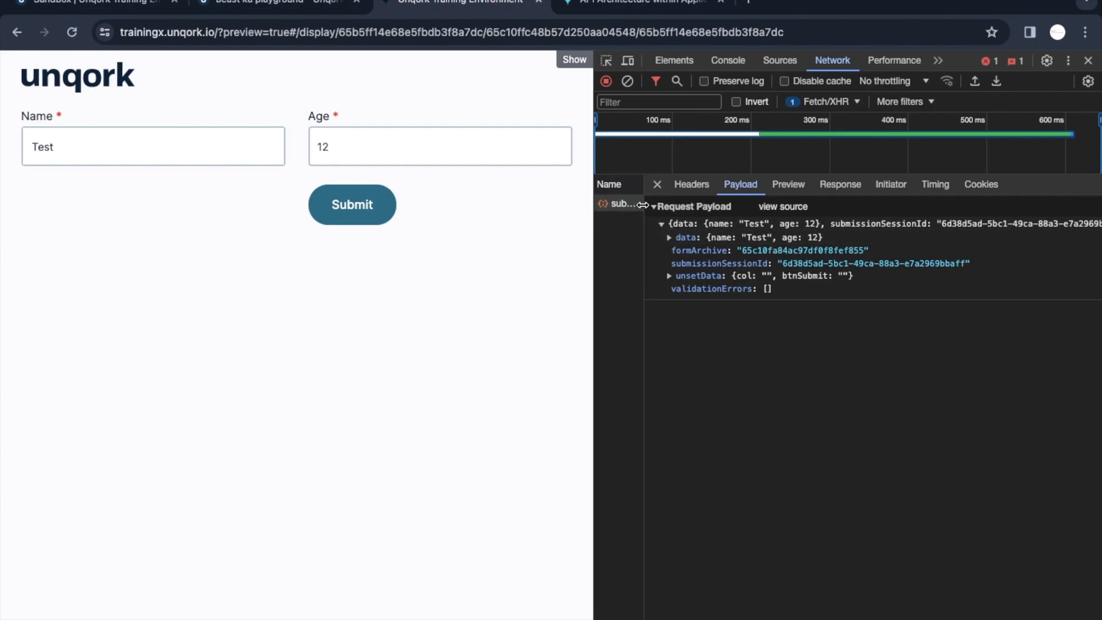
{"action": "left_click_drag", "start_coordinate": [644, 231], "coordinate": [811, 303]}
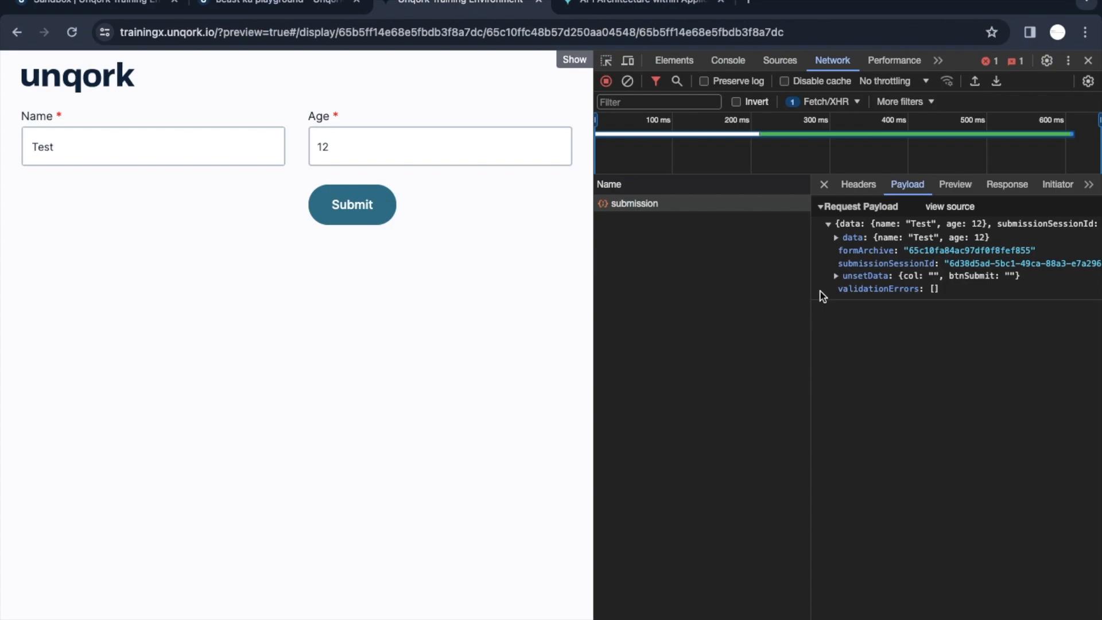
{"action": "left_click_drag", "start_coordinate": [810, 303], "coordinate": [721, 304]}
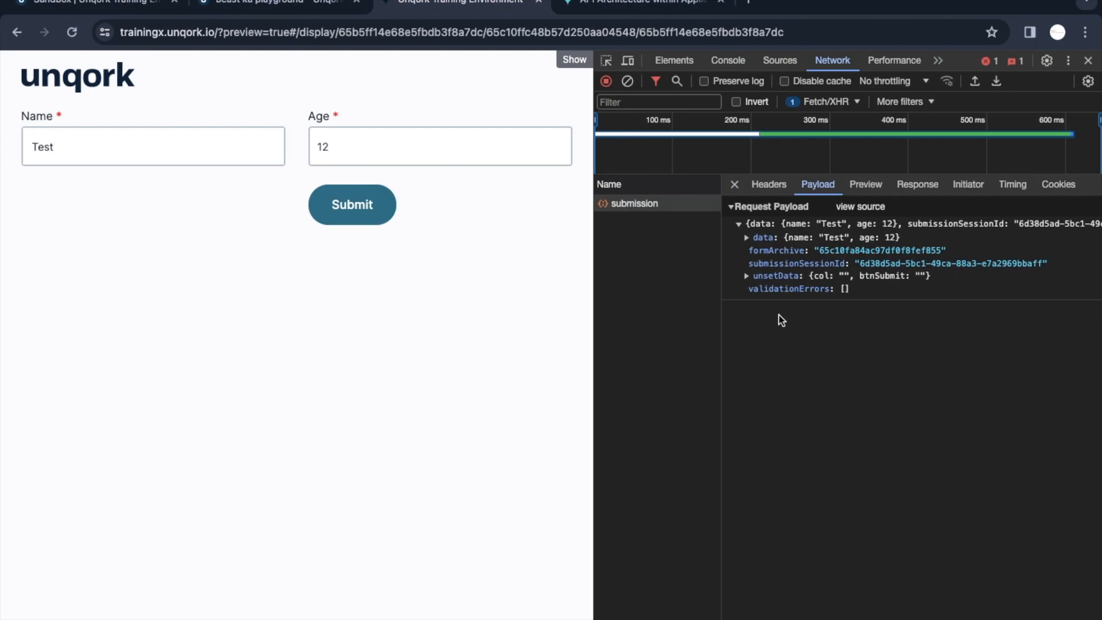
- Empty the Age field, clear the network log and try to submit the form without an age
{"action": "double_click", "coordinate": [356, 146]}
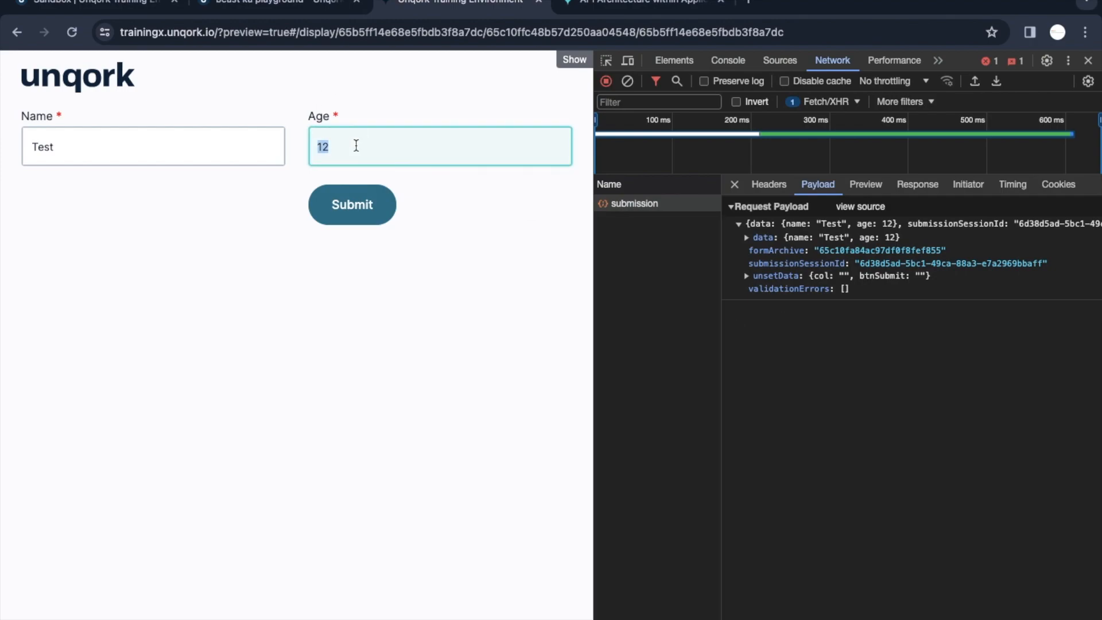
{"action": "key", "text": "BackSpace"}
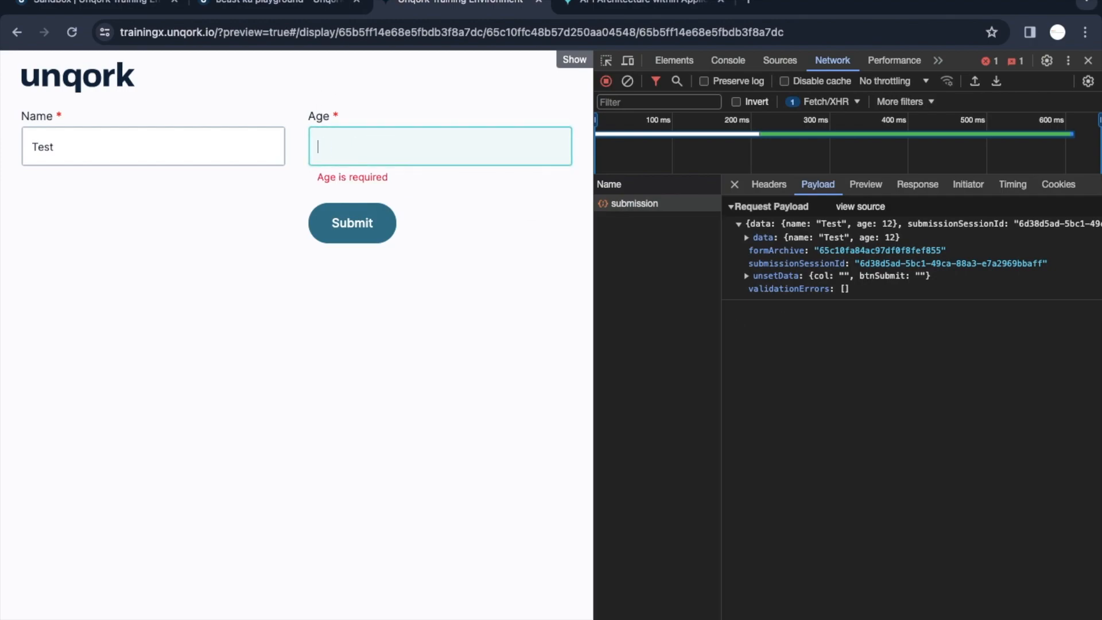
{"action": "left_click", "coordinate": [628, 82]}
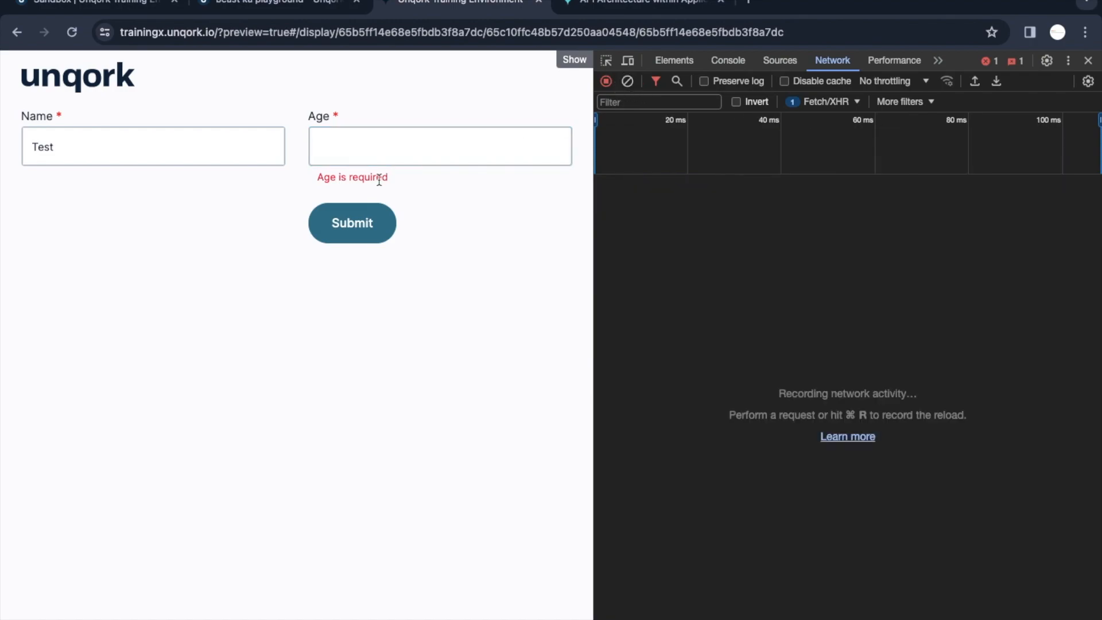
{"action": "left_click", "coordinate": [374, 220]}
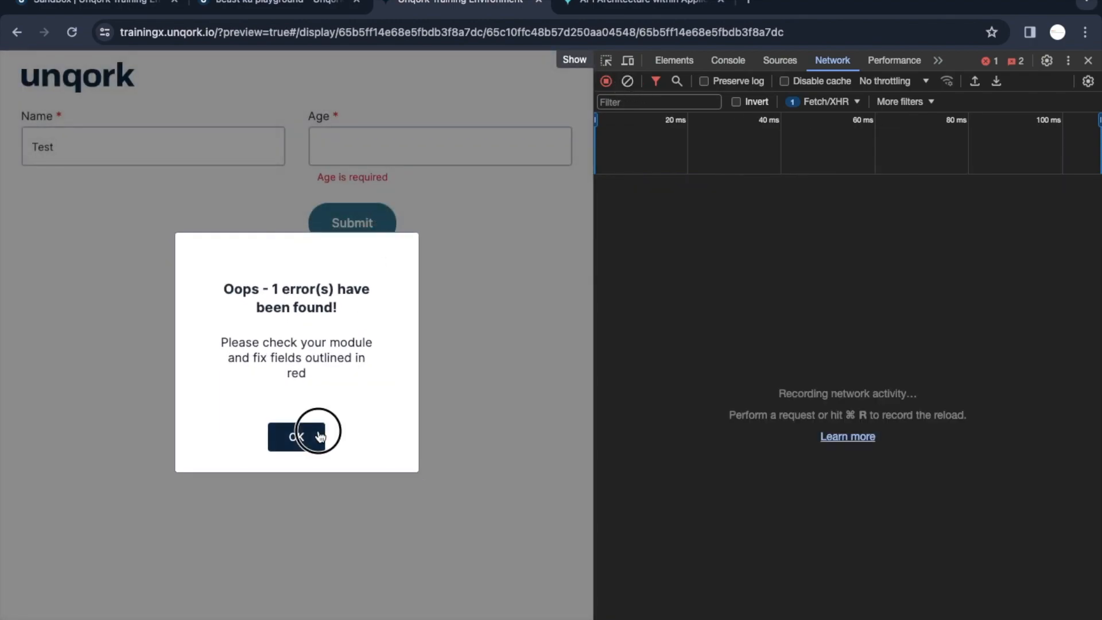
- Dismiss the validation error and try submitting the form again with the Age field still empty
{"action": "left_click", "coordinate": [320, 437]}
{"action": "left_click", "coordinate": [231, 163]}
{"action": "left_click", "coordinate": [384, 148]}
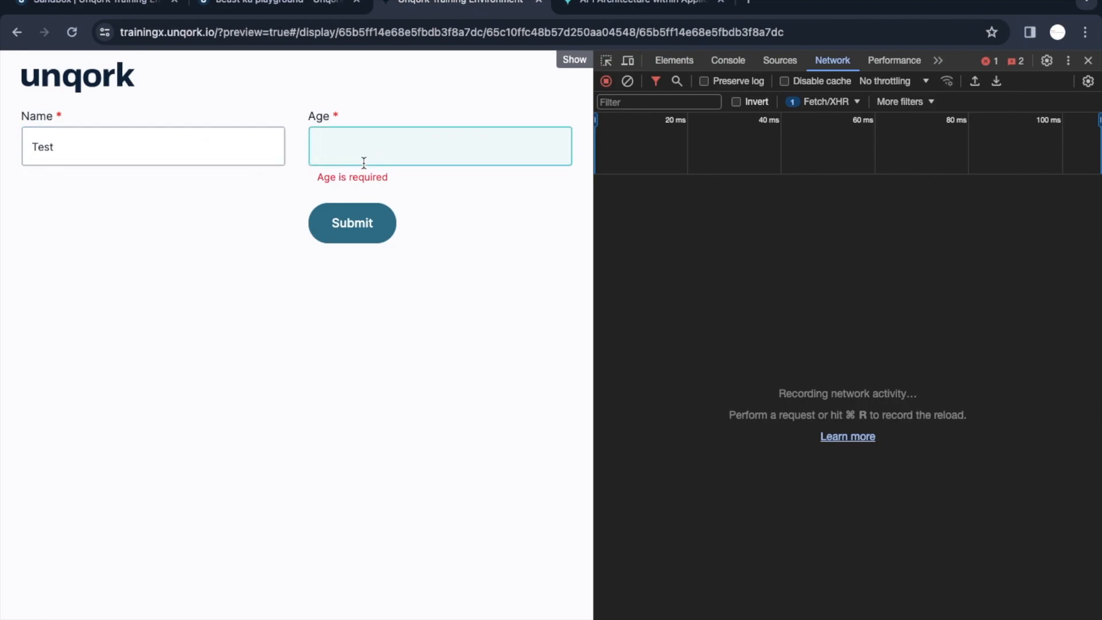
{"action": "left_click", "coordinate": [360, 221]}
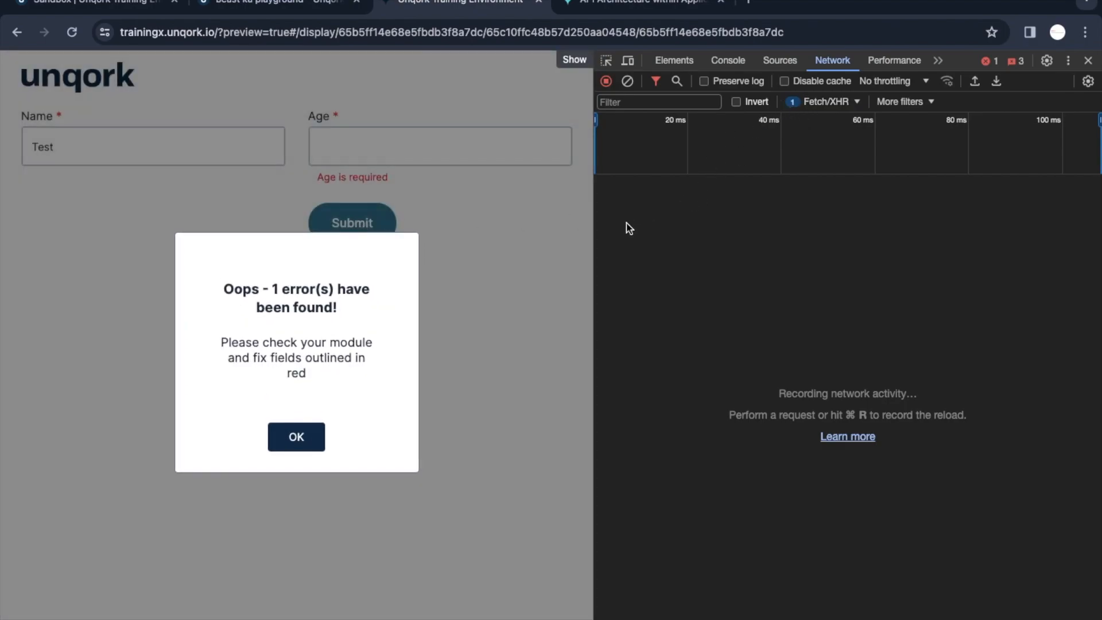
- Dismiss the error, retry submitting the form after selecting but not filling the Age field, and dismiss the repeated error
{"action": "left_click", "coordinate": [298, 436]}
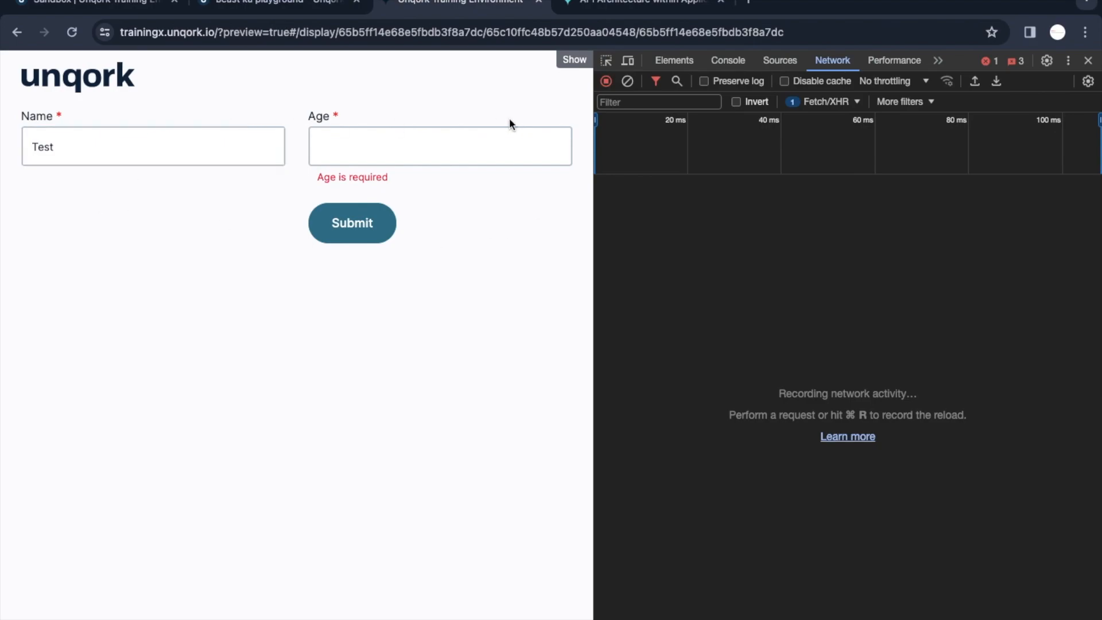
{"action": "left_click", "coordinate": [546, 152]}
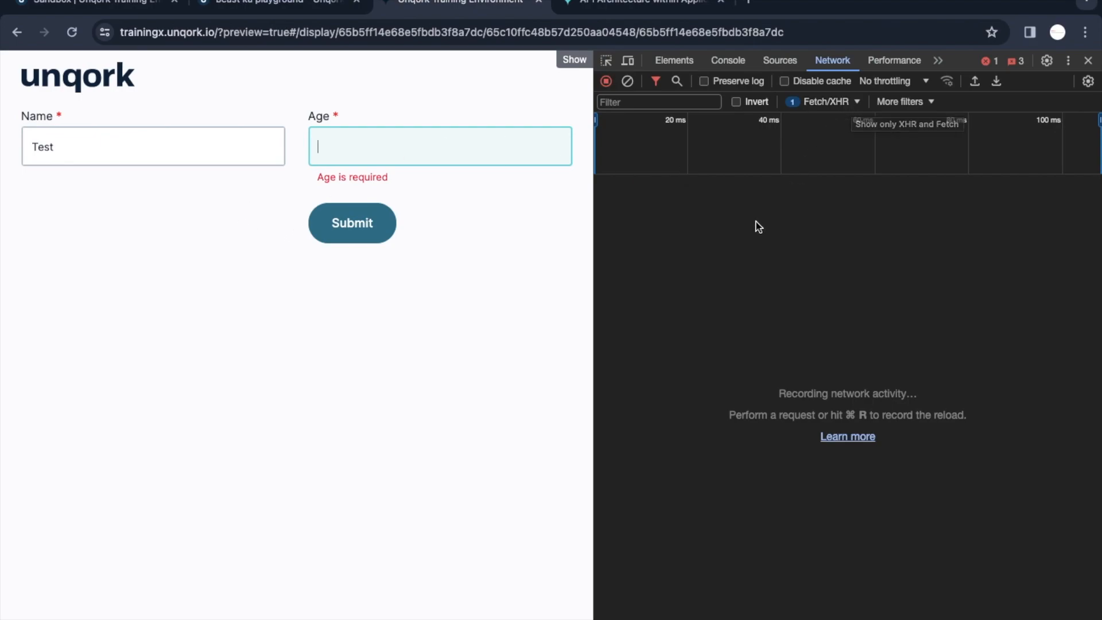
{"action": "left_click", "coordinate": [365, 235]}
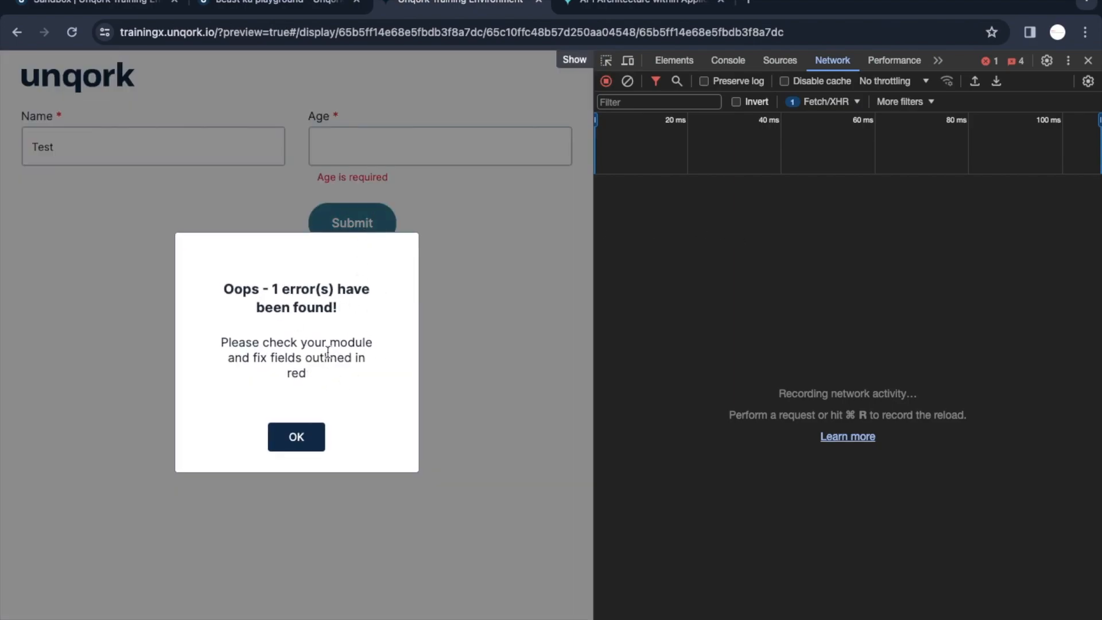
{"action": "left_click", "coordinate": [308, 434]}
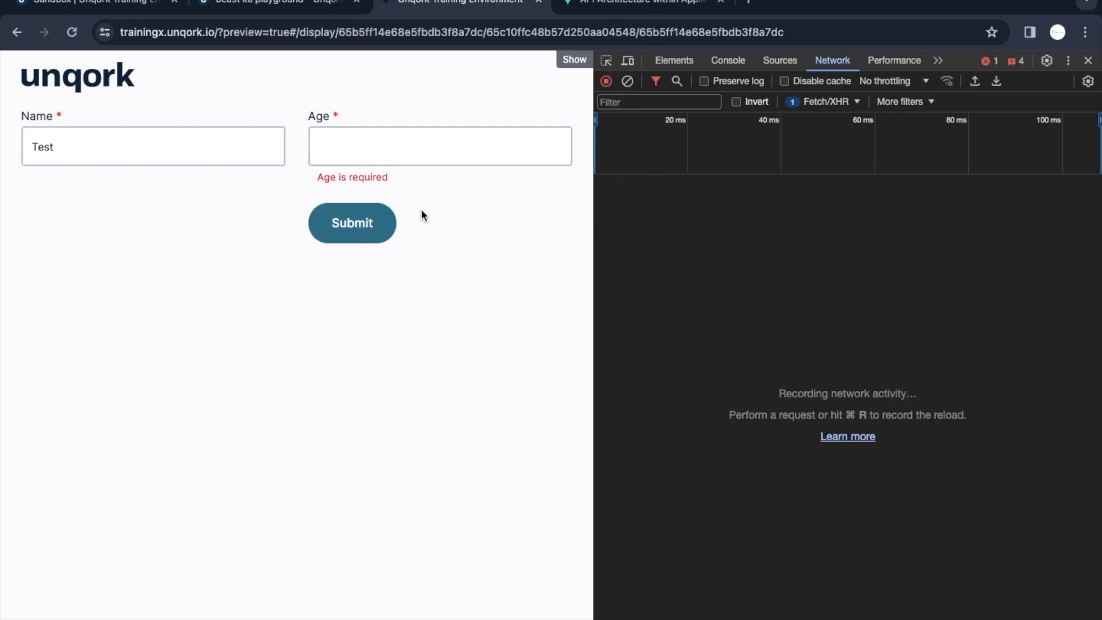
- Set the Age field to 12, submit the form with both required fields filled, and dismiss the resulting message
{"action": "left_click", "coordinate": [193, 156]}
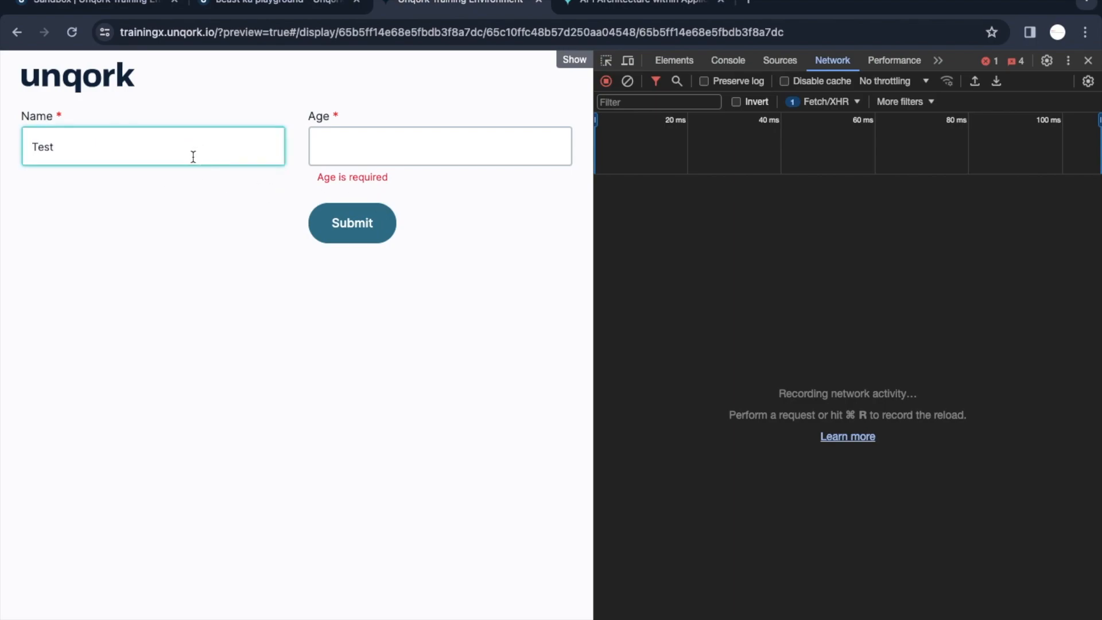
{"action": "left_click", "coordinate": [519, 211]}
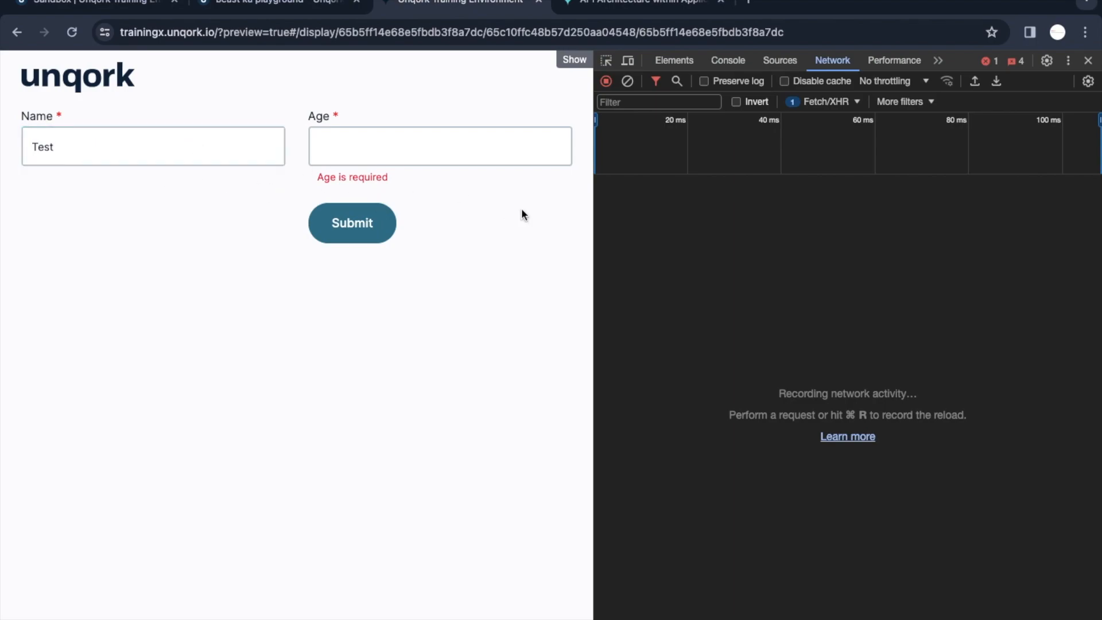
{"action": "left_click", "coordinate": [411, 150]}
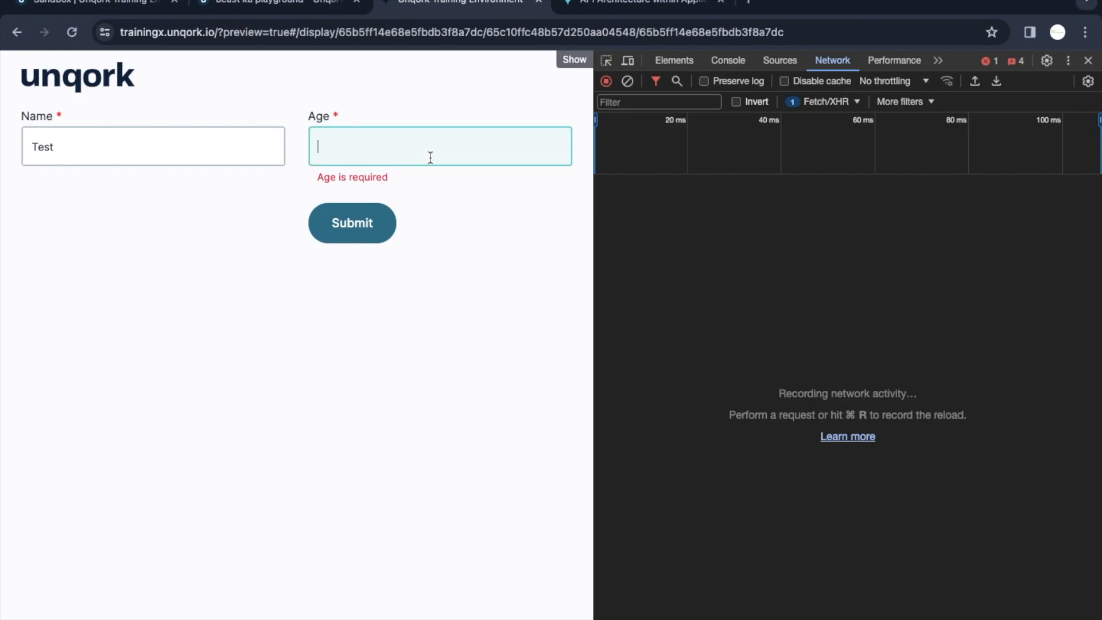
{"action": "type", "text": "12"}
{"action": "left_click", "coordinate": [347, 206]}
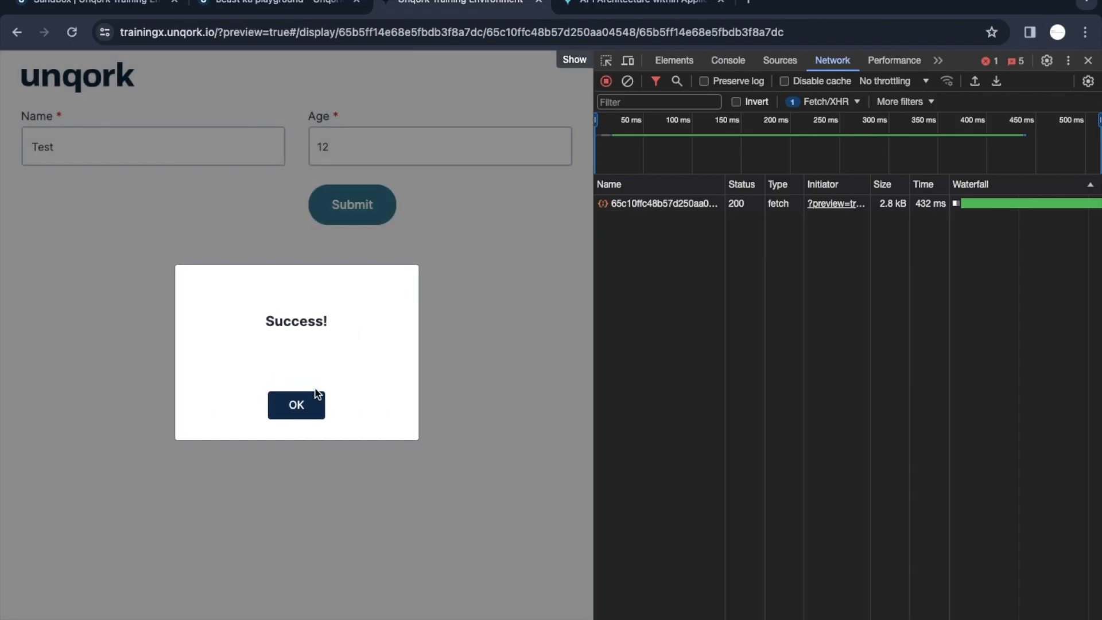
{"action": "left_click", "coordinate": [296, 402]}
- Open the new submission request in the network log and highlight its request URL in the headers
{"action": "left_click", "coordinate": [636, 206]}
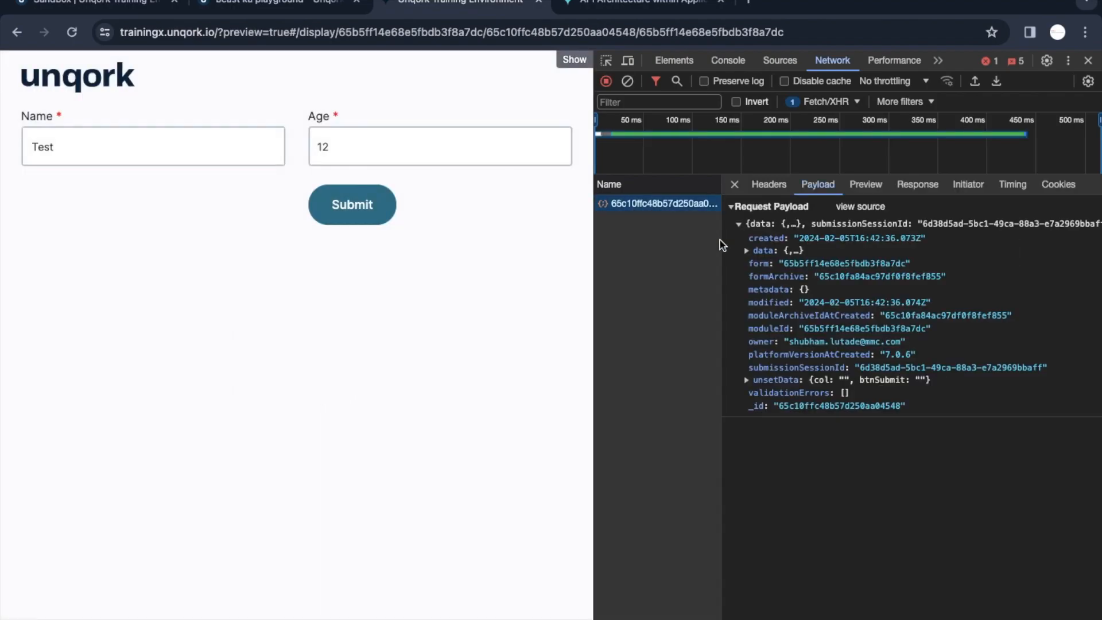
{"action": "left_click", "coordinate": [676, 61]}
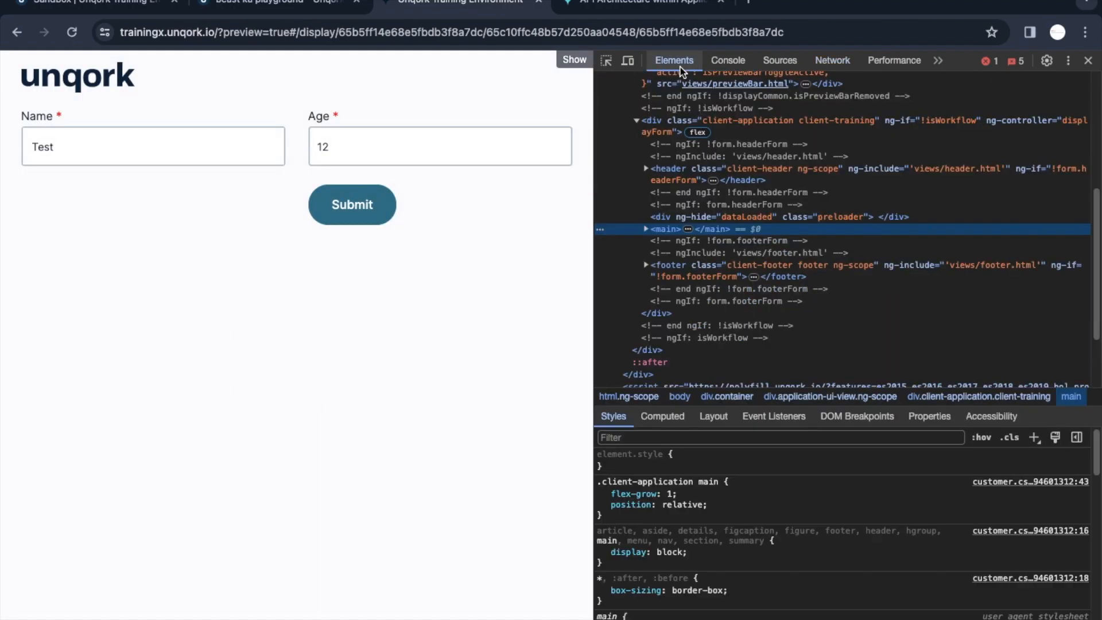
{"action": "left_click", "coordinate": [727, 57]}
{"action": "left_click", "coordinate": [778, 61]}
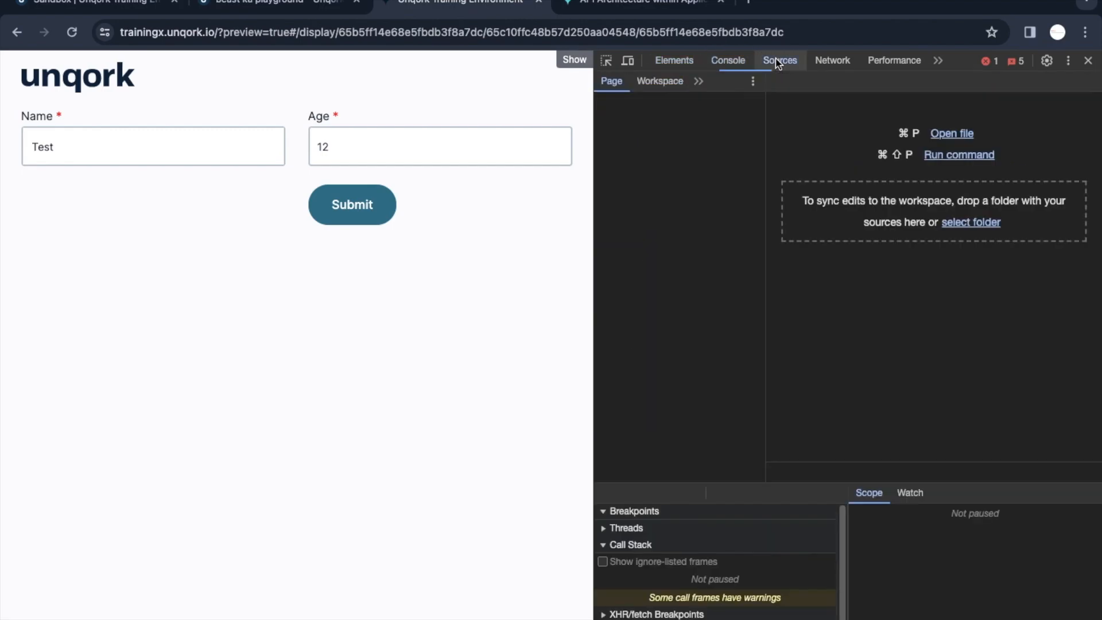
{"action": "left_click", "coordinate": [833, 62]}
{"action": "left_click", "coordinate": [769, 184]}
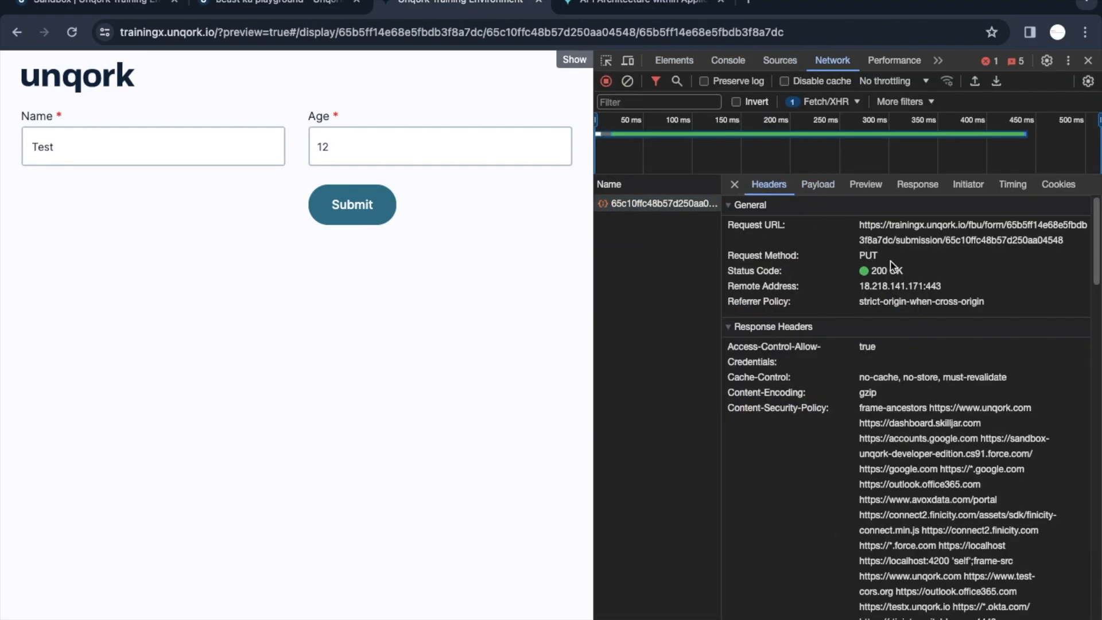
{"action": "left_click_drag", "start_coordinate": [867, 230], "coordinate": [1068, 247]}
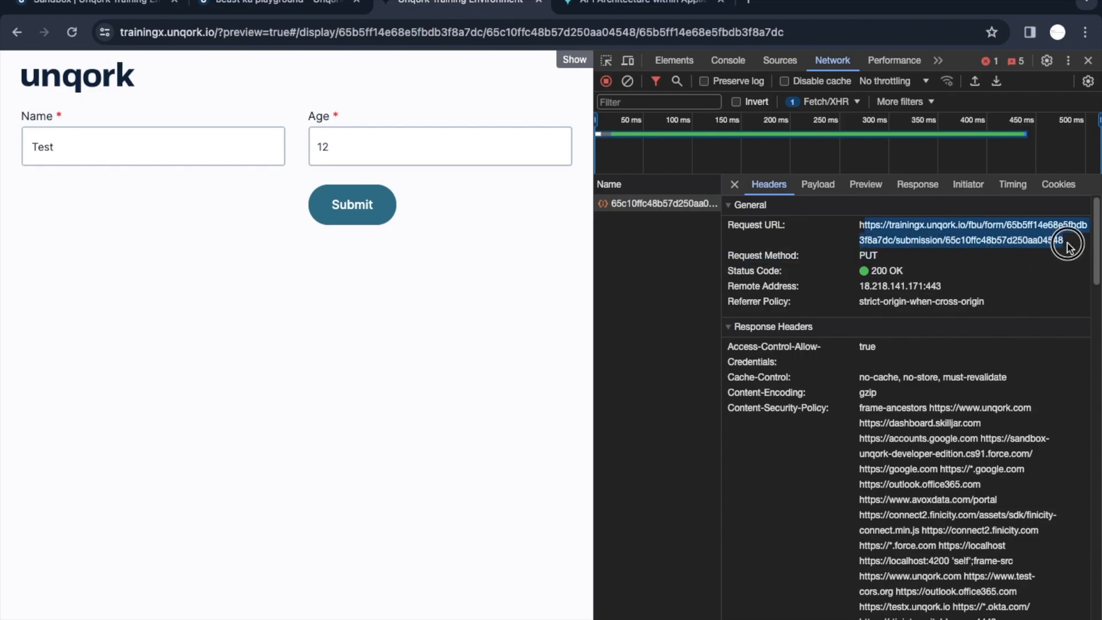
- Check the request's payload against its highlighted URL, and expand the payload's data object
{"action": "left_click", "coordinate": [817, 184]}
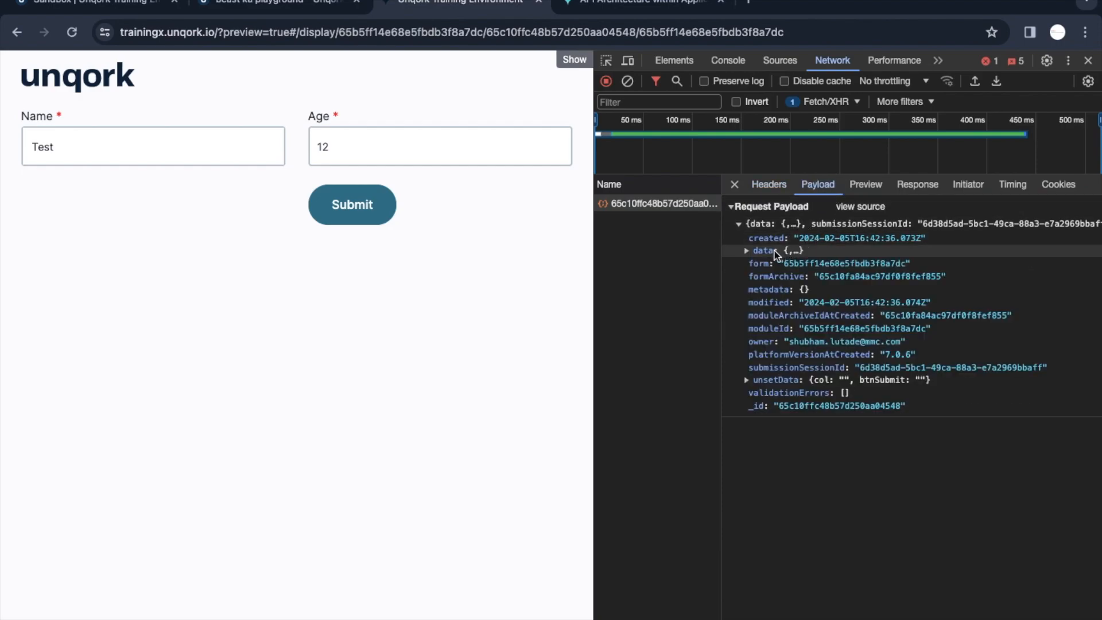
{"action": "left_click", "coordinate": [768, 185]}
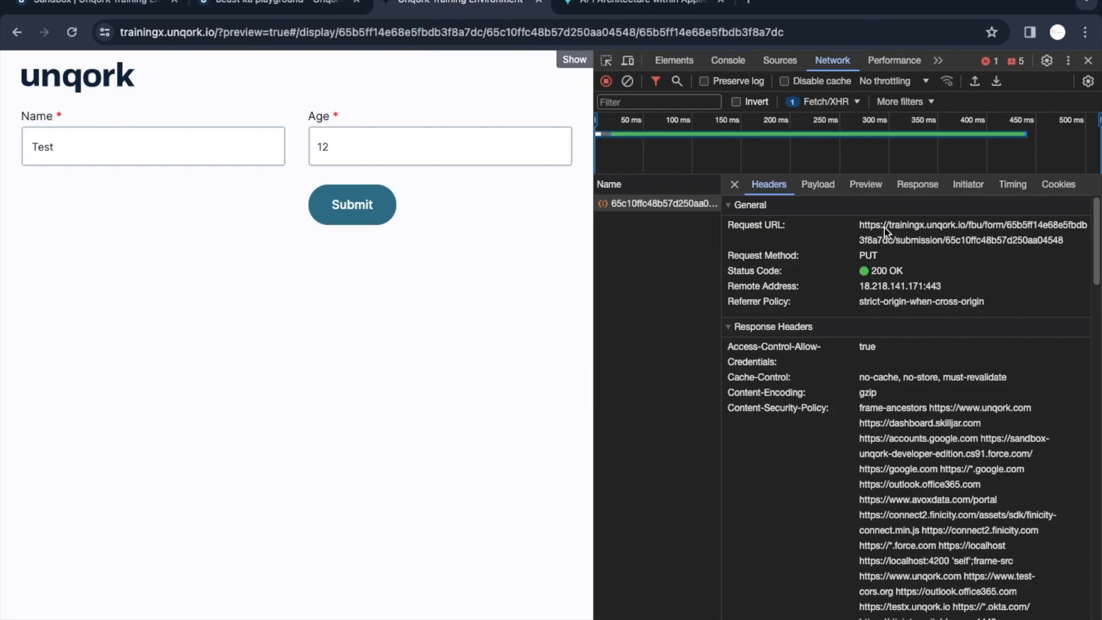
{"action": "left_click_drag", "start_coordinate": [860, 225], "coordinate": [1064, 244]}
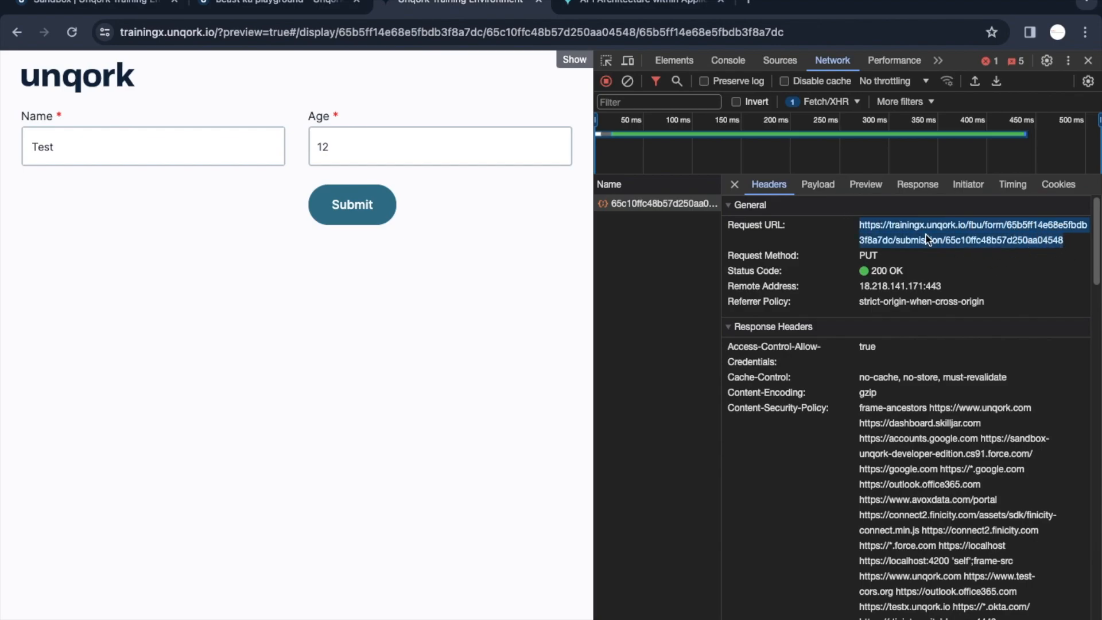
{"action": "left_click", "coordinate": [818, 184]}
{"action": "left_click", "coordinate": [746, 251]}
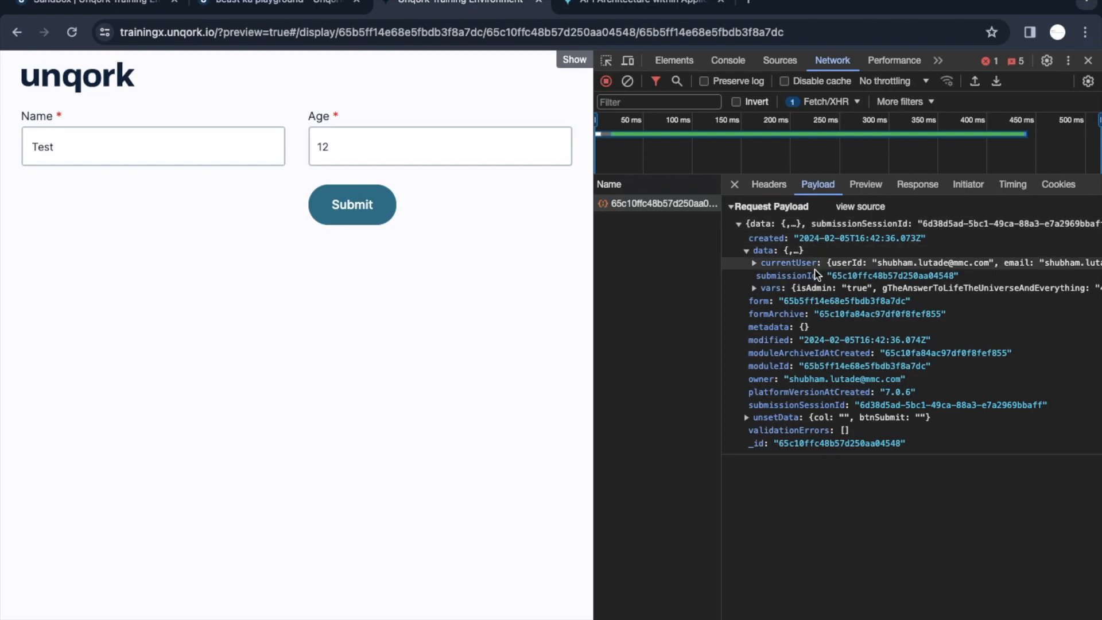
- Go back to the submission request's headers and highlight the full request URL again
{"action": "left_click", "coordinate": [776, 188]}
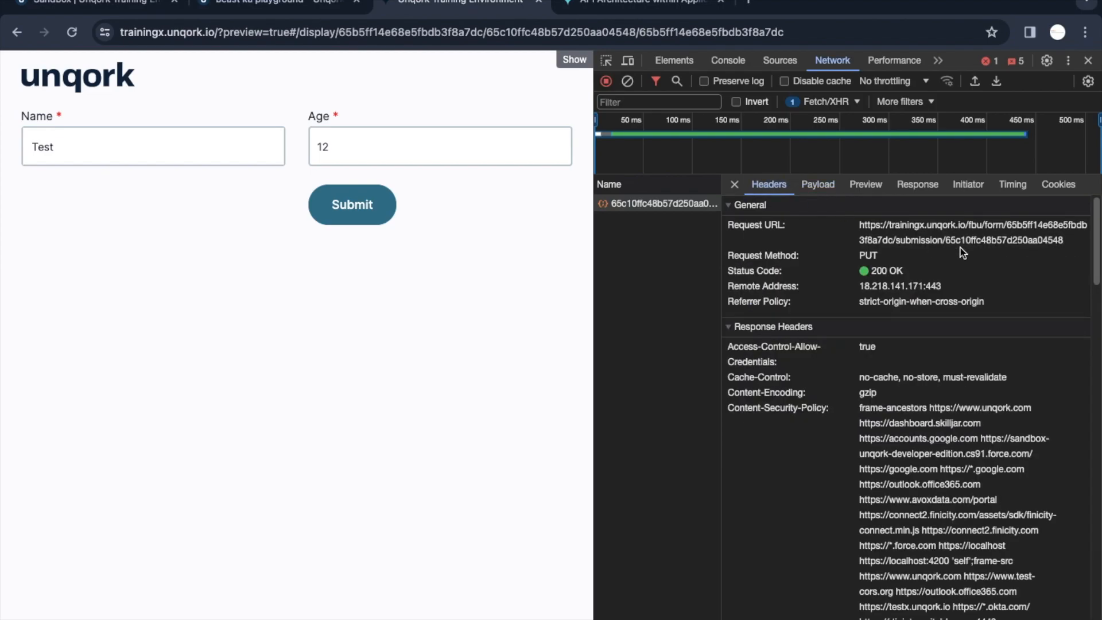
{"action": "left_click_drag", "start_coordinate": [861, 227], "coordinate": [1072, 240]}
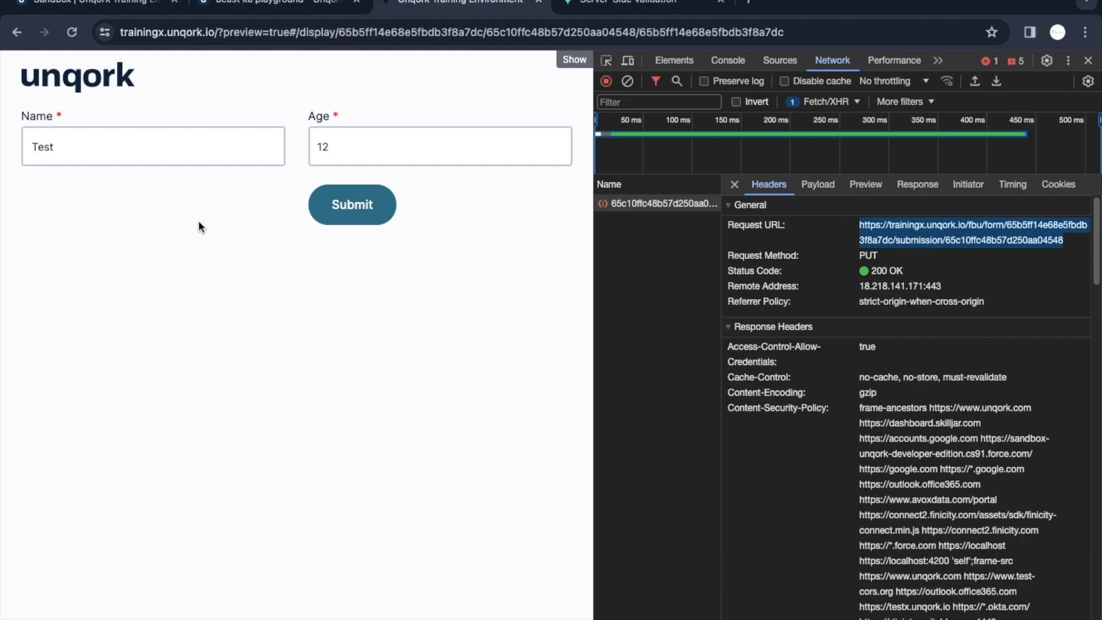
{"action": "left_click", "coordinate": [648, 206]}
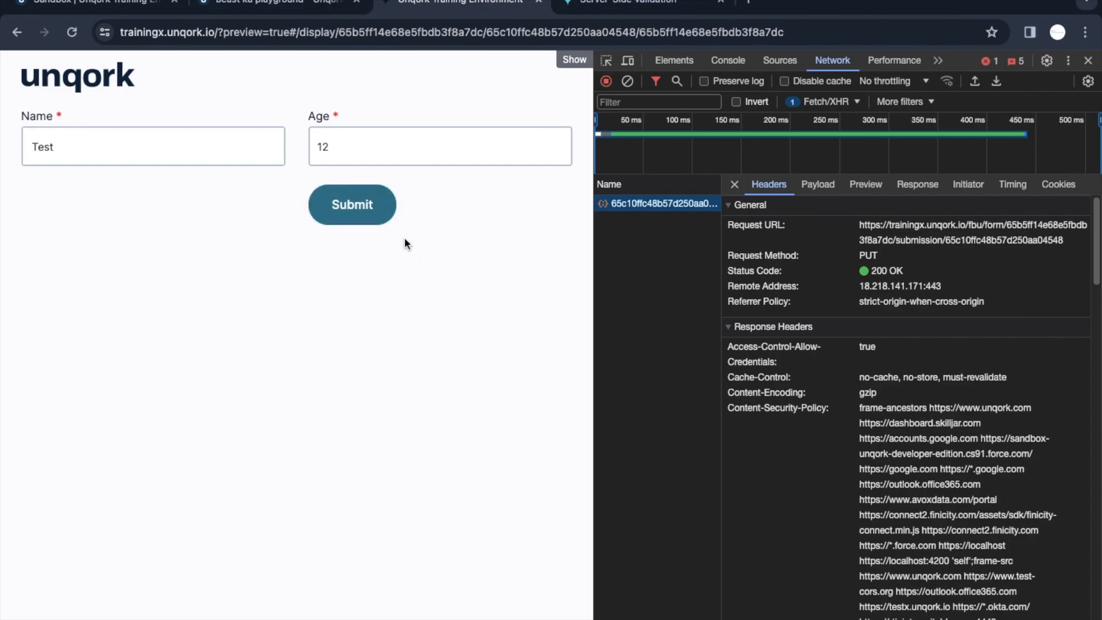
- In the beast ka playground module editor, search components for "pl" and place a Plug-In below the Submit button
{"action": "left_click", "coordinate": [290, 6]}
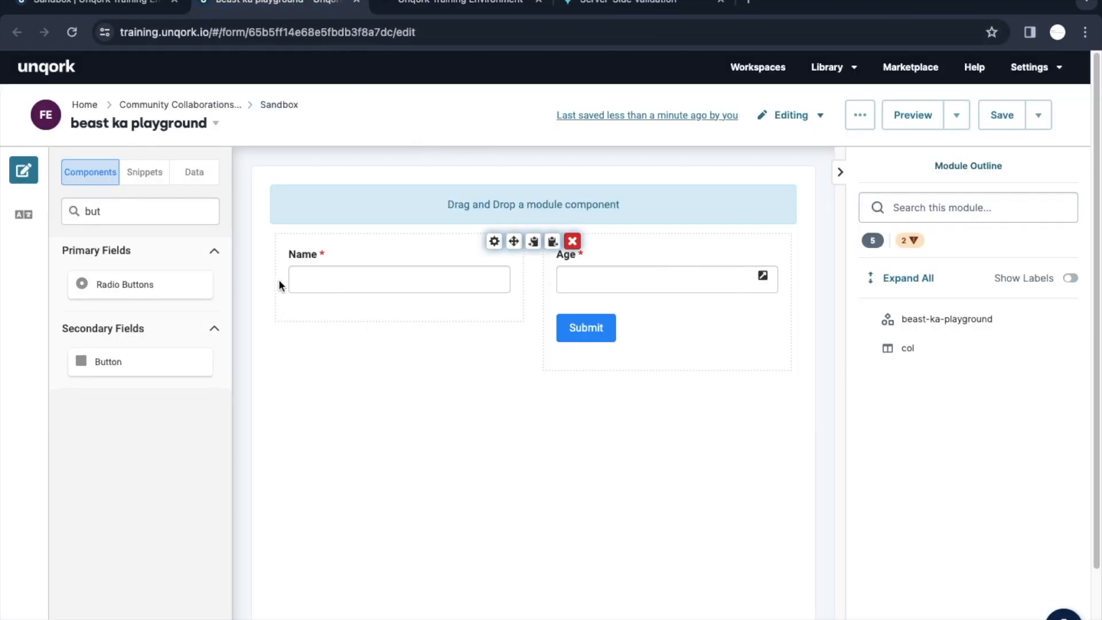
{"action": "double_click", "coordinate": [138, 211]}
{"action": "type", "text": "pl"}
{"action": "left_click_drag", "start_coordinate": [138, 287], "coordinate": [630, 390]}
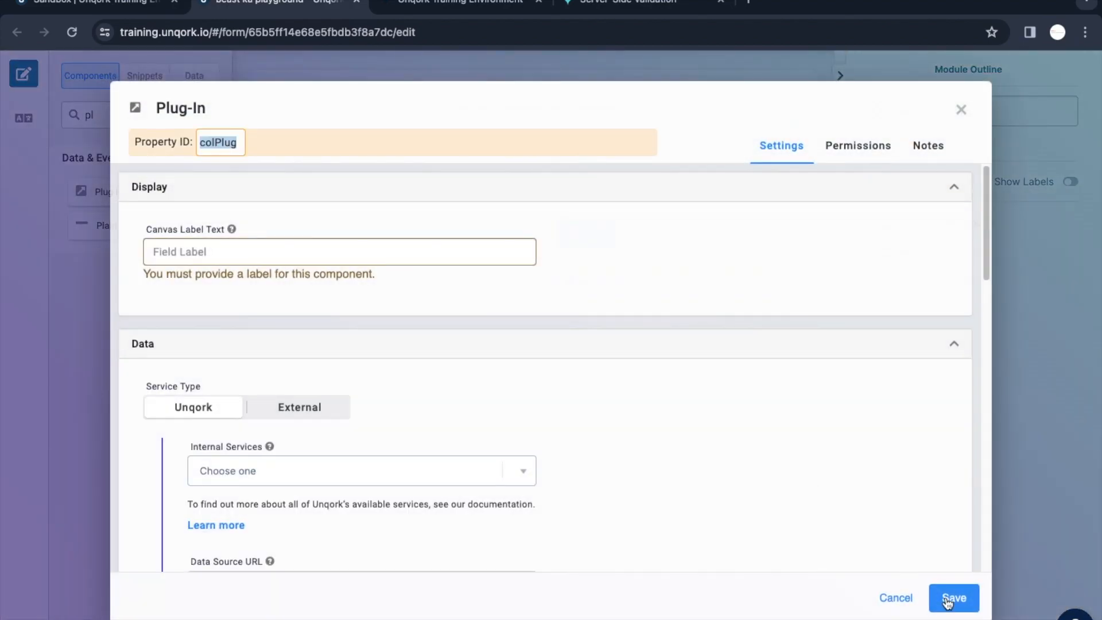
- Set the Plug-In's property ID and canvas label to colPlug, then save the component and the module
{"action": "left_click", "coordinate": [225, 143]}
{"action": "left_click", "coordinate": [241, 246]}
{"action": "type", "text": "colPlug"}
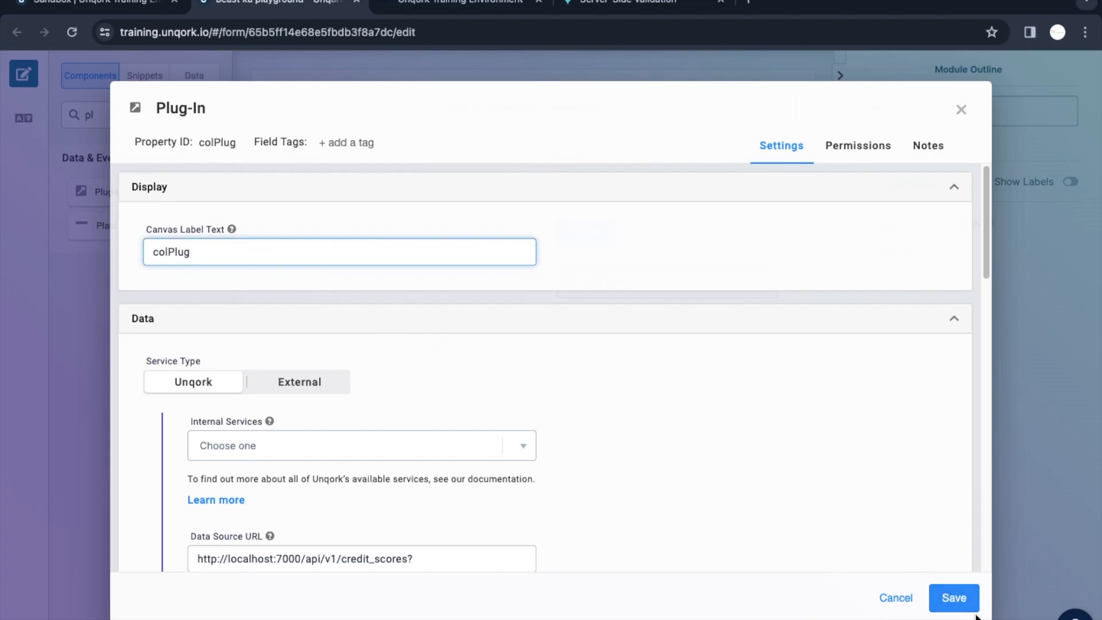
{"action": "left_click", "coordinate": [953, 597]}
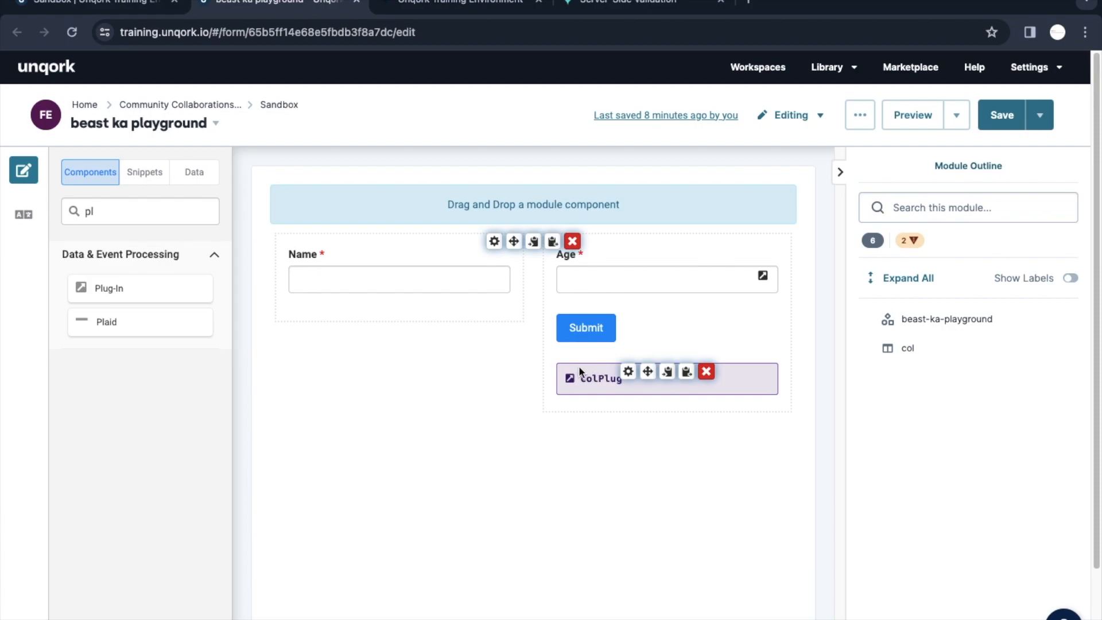
{"action": "mouse_move", "coordinate": [580, 330]}
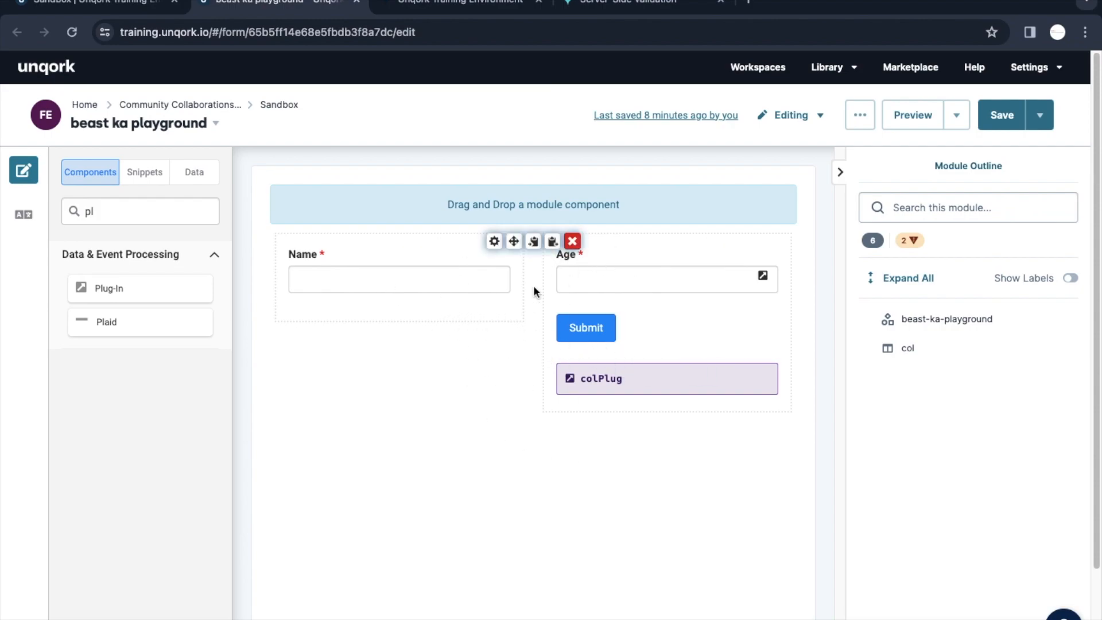
{"action": "left_click", "coordinate": [1001, 115]}
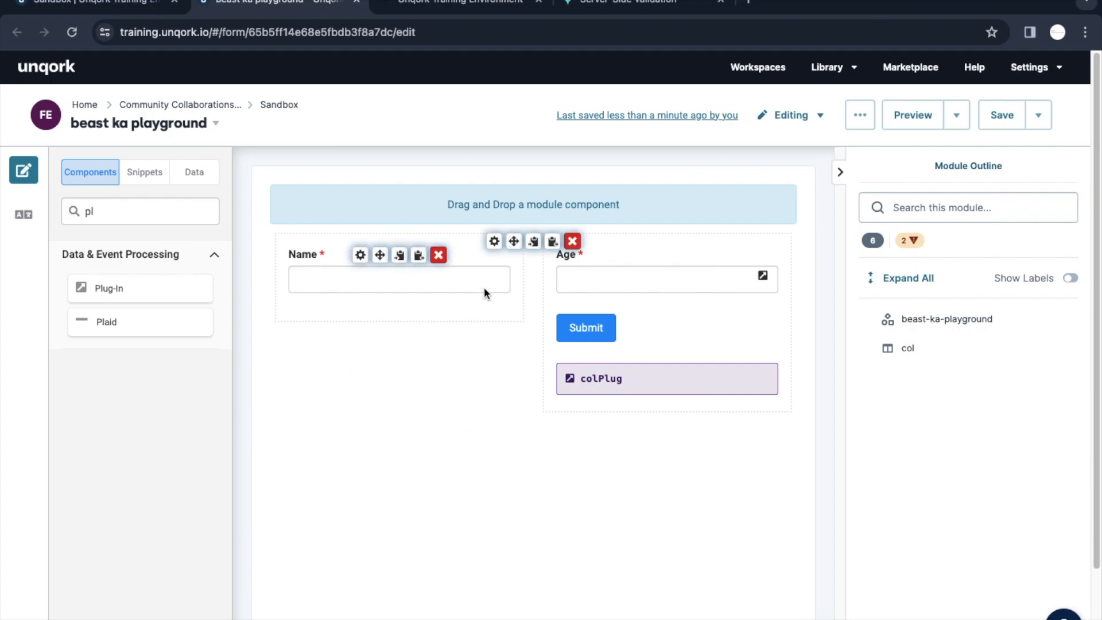
- Switch to the API Architecture Validation Pattern diagram in Preview and outline the Express Module box with a selection
{"action": "key", "text": "super+Tab"}
{"action": "key", "text": "super+Tab"}
{"action": "key", "text": "super+Tab"}
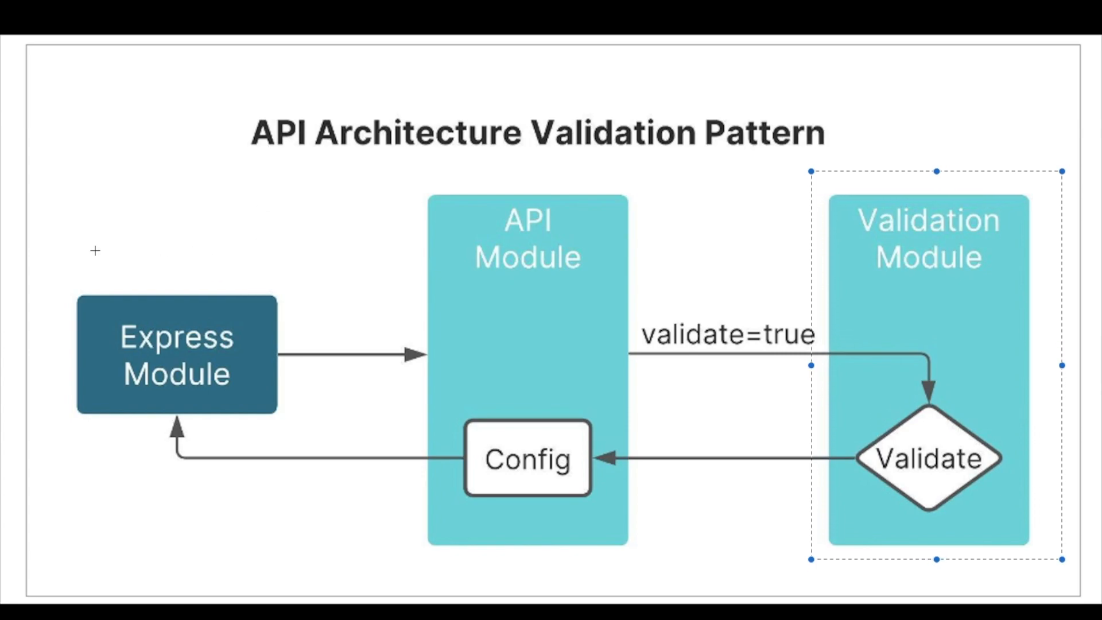
{"action": "left_click_drag", "start_coordinate": [55, 267], "coordinate": [295, 428]}
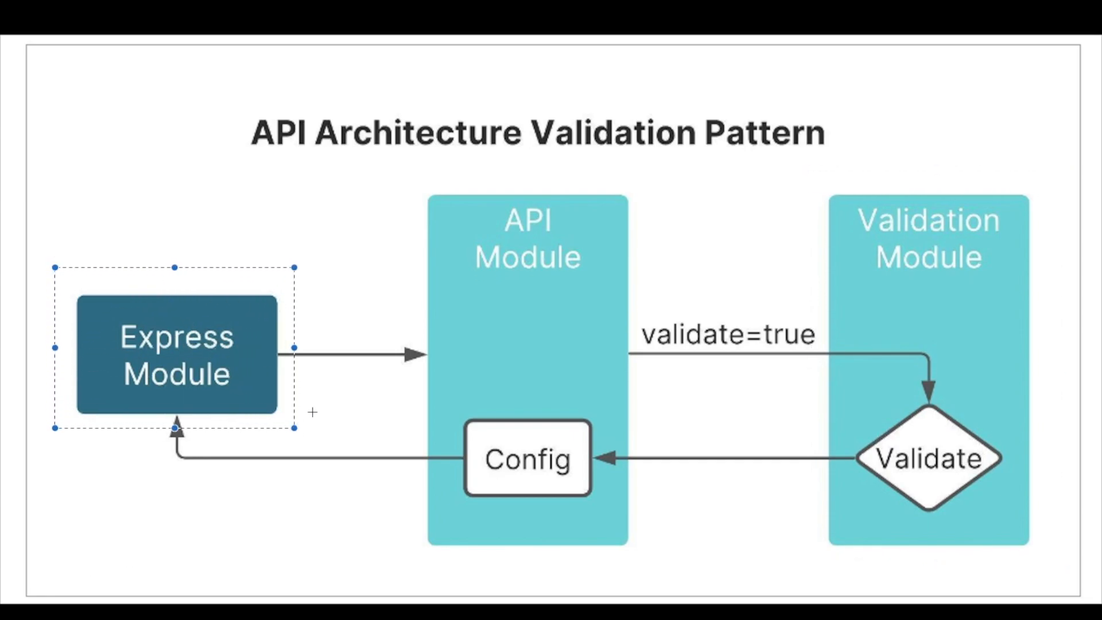
- Return to the Unqork module editor in Chrome, delete the colPlug component and save the module
{"action": "key", "text": "super+Tab"}
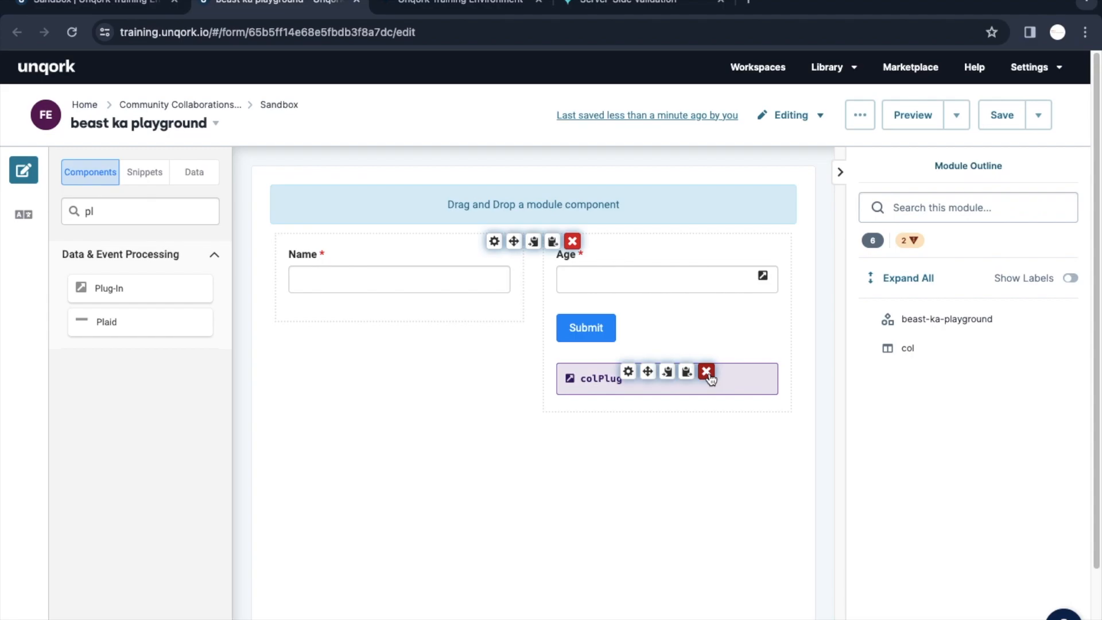
{"action": "left_click", "coordinate": [706, 372]}
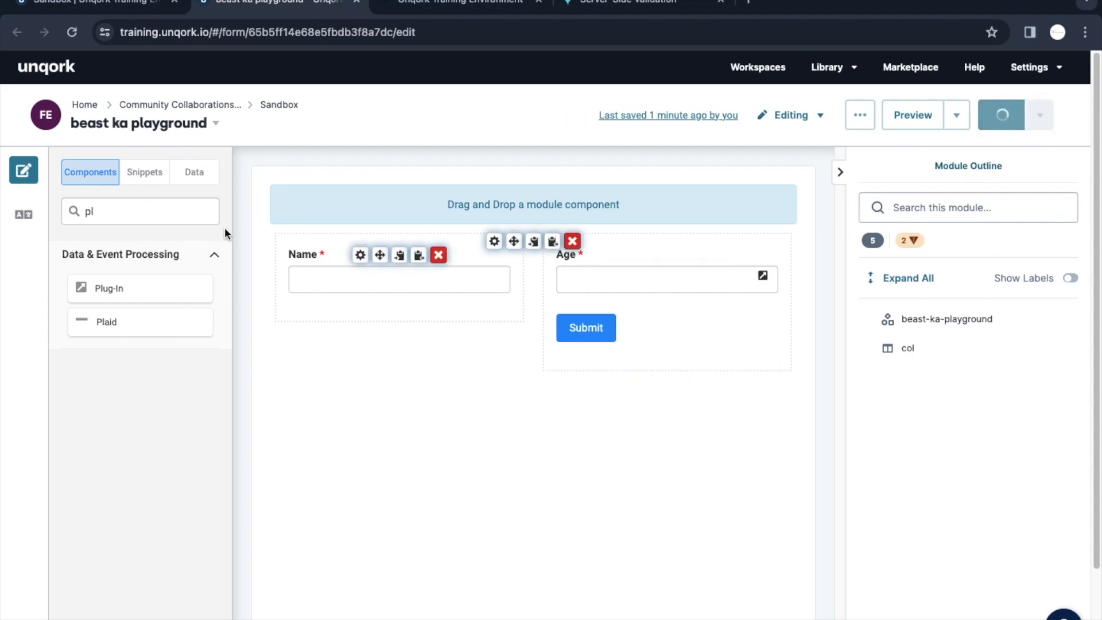
- Switch back to the validation diagram in Preview and outline the API Module, the Validation Module and the area above Config
{"action": "key", "text": "super+Tab"}
{"action": "key", "text": "super+Tab"}
{"action": "key", "text": "super+Tab"}
{"action": "key", "text": "super+Tab"}
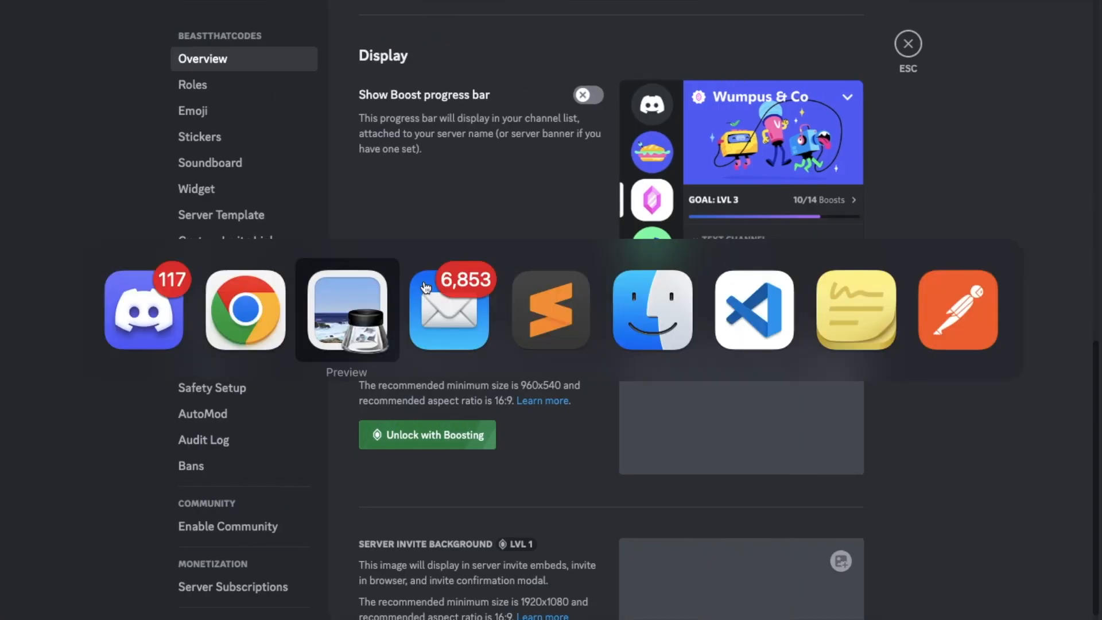
{"action": "left_click", "coordinate": [370, 310]}
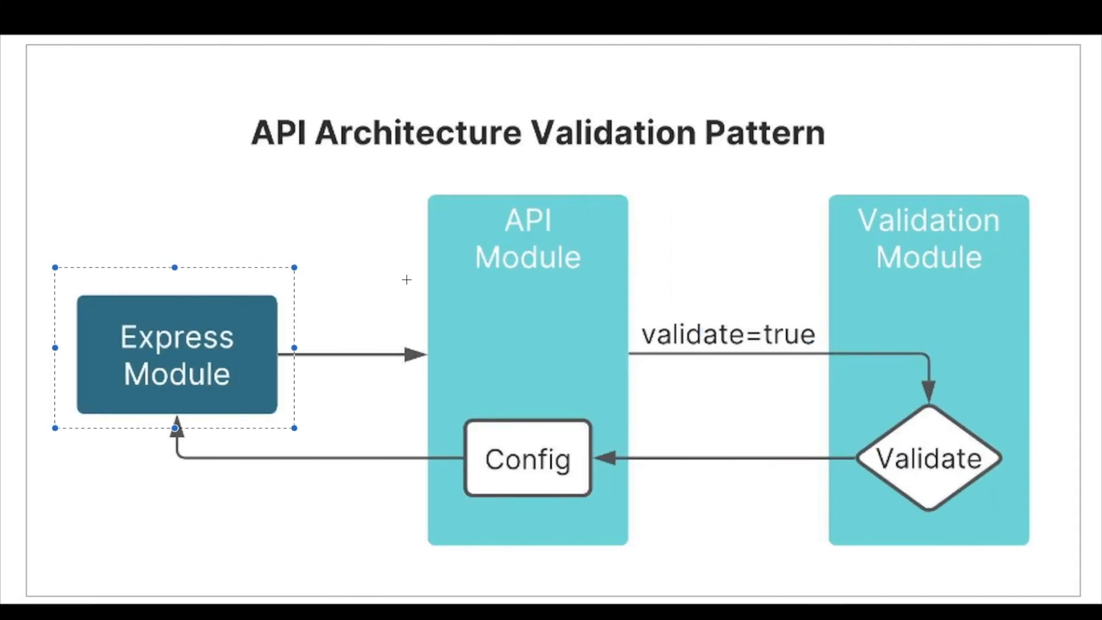
{"action": "left_click_drag", "start_coordinate": [400, 164], "coordinate": [638, 557]}
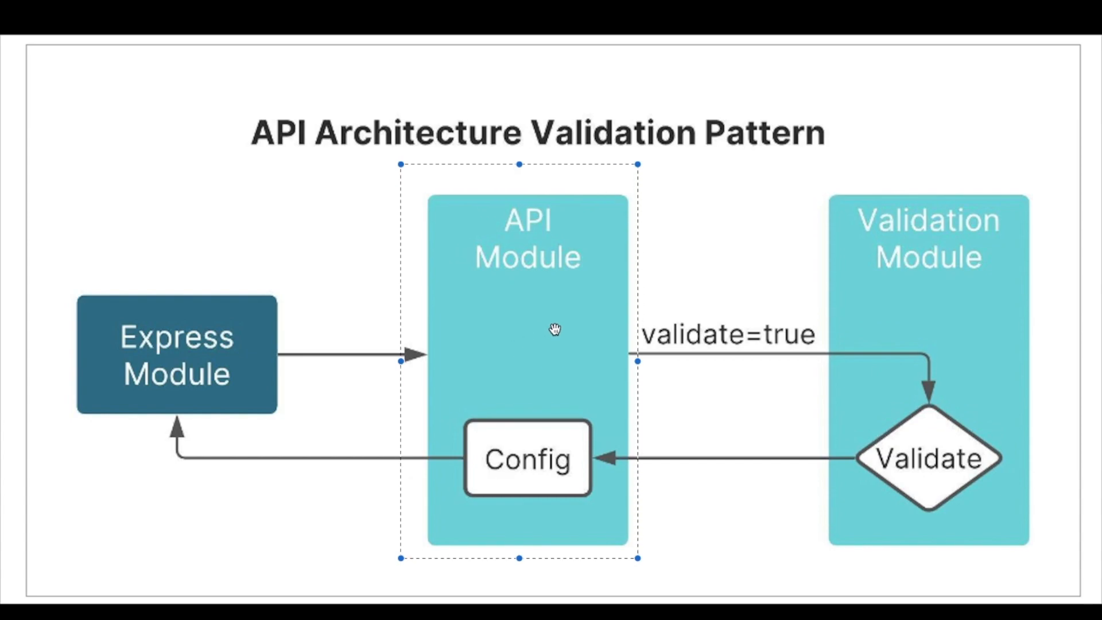
{"action": "left_click_drag", "start_coordinate": [809, 171], "coordinate": [1051, 555]}
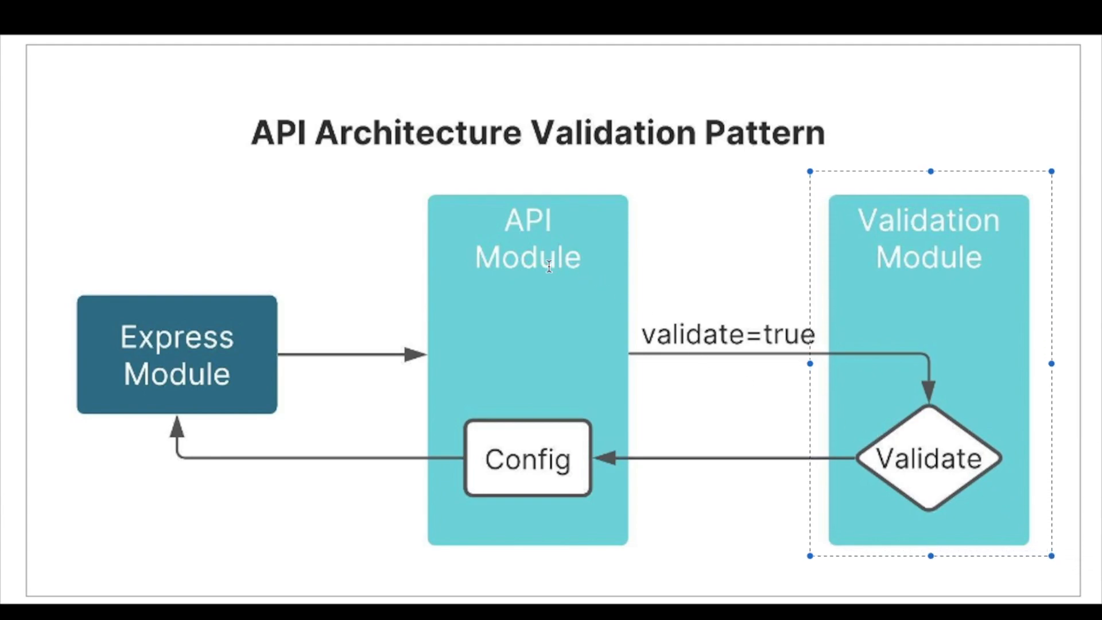
{"action": "left_click_drag", "start_coordinate": [498, 325], "coordinate": [570, 415]}
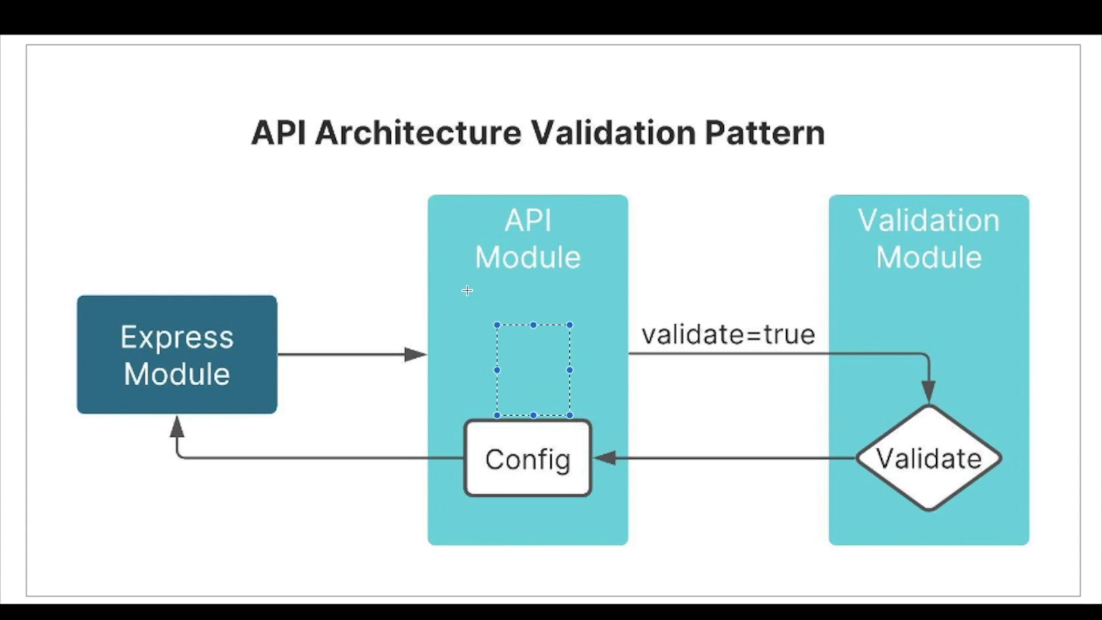
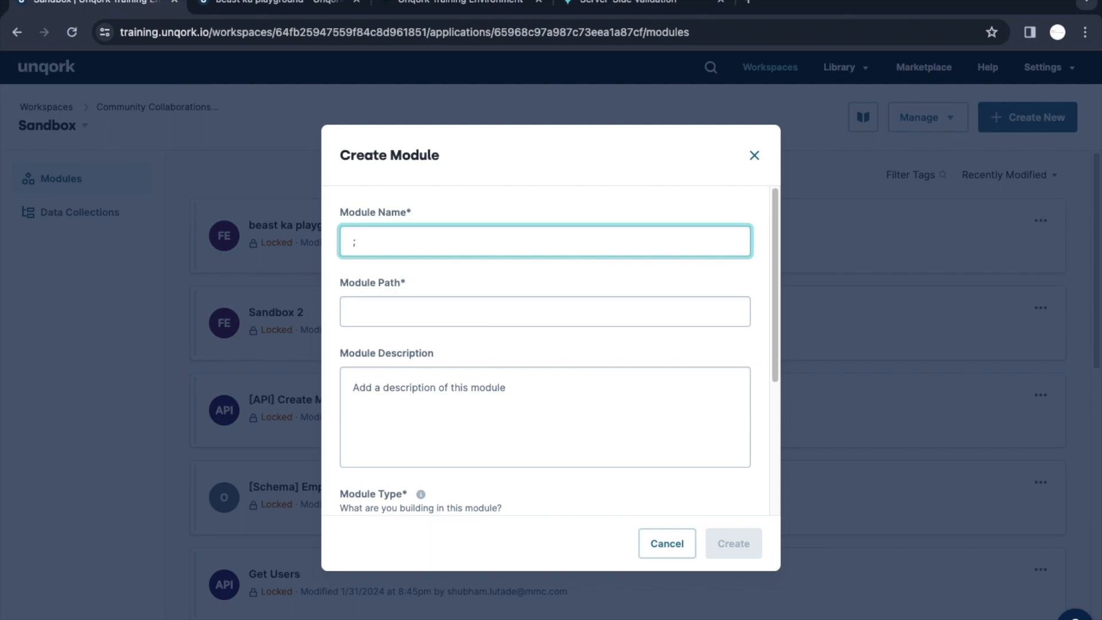
- Enter API Module as the name of the new module in the Sandbox application
{"action": "type", "text": ";"}
{"action": "key", "text": "BackSpace"}
{"action": "type", "text": "[API]"}
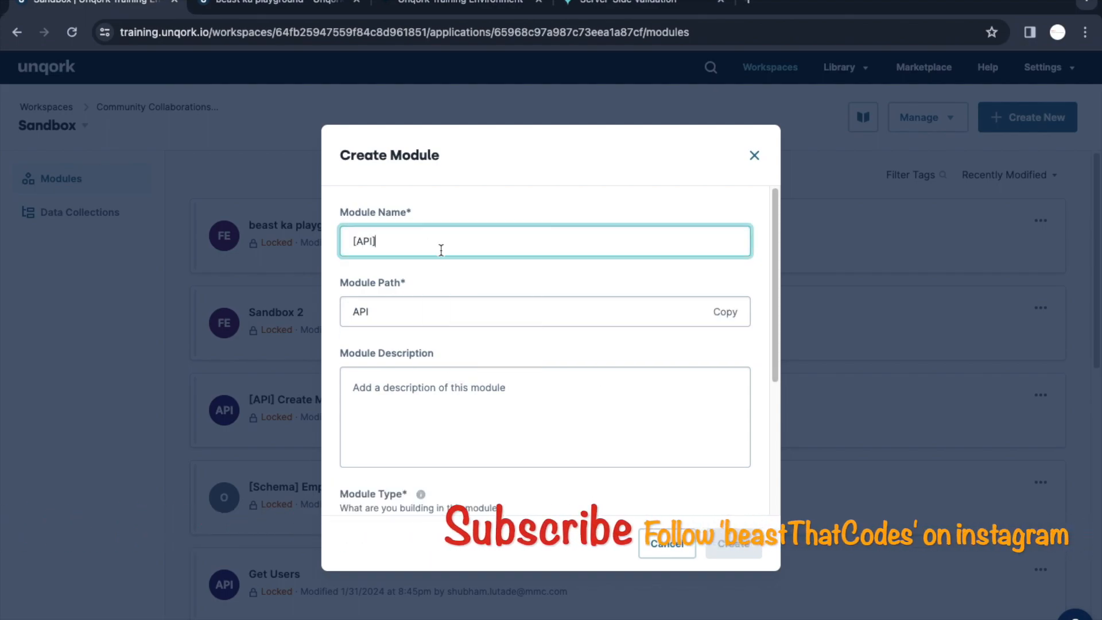
{"action": "type", "text": " API Module"}
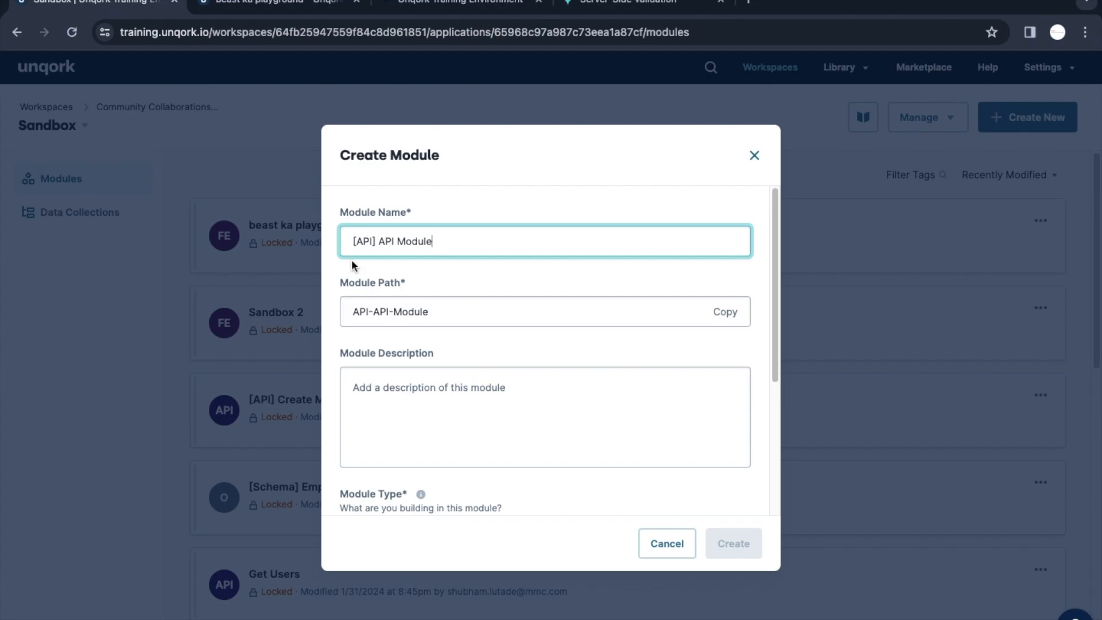
{"action": "key", "text": "super+Tab"}
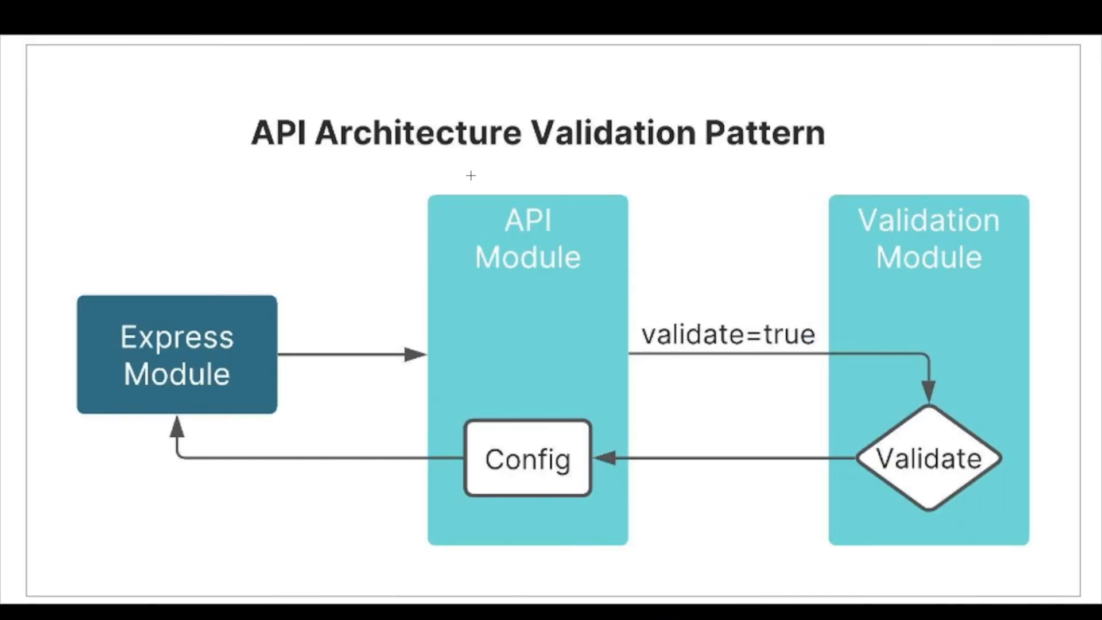
{"action": "key", "text": "super+Tab"}
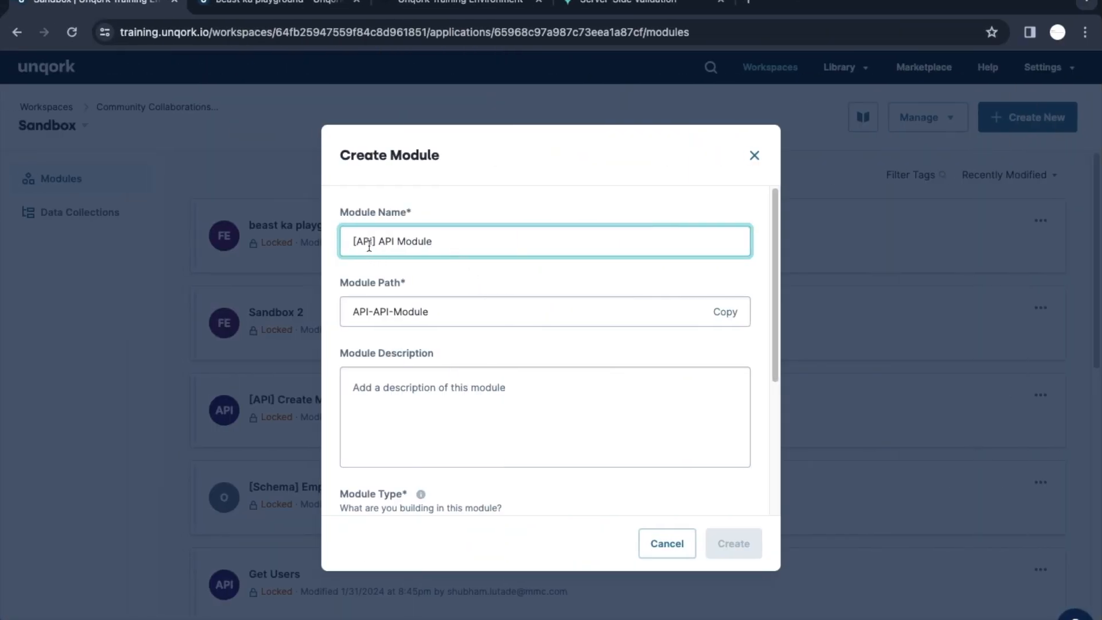
{"action": "left_click_drag", "start_coordinate": [377, 240], "coordinate": [345, 238]}
{"action": "key", "text": "BackSpace"}
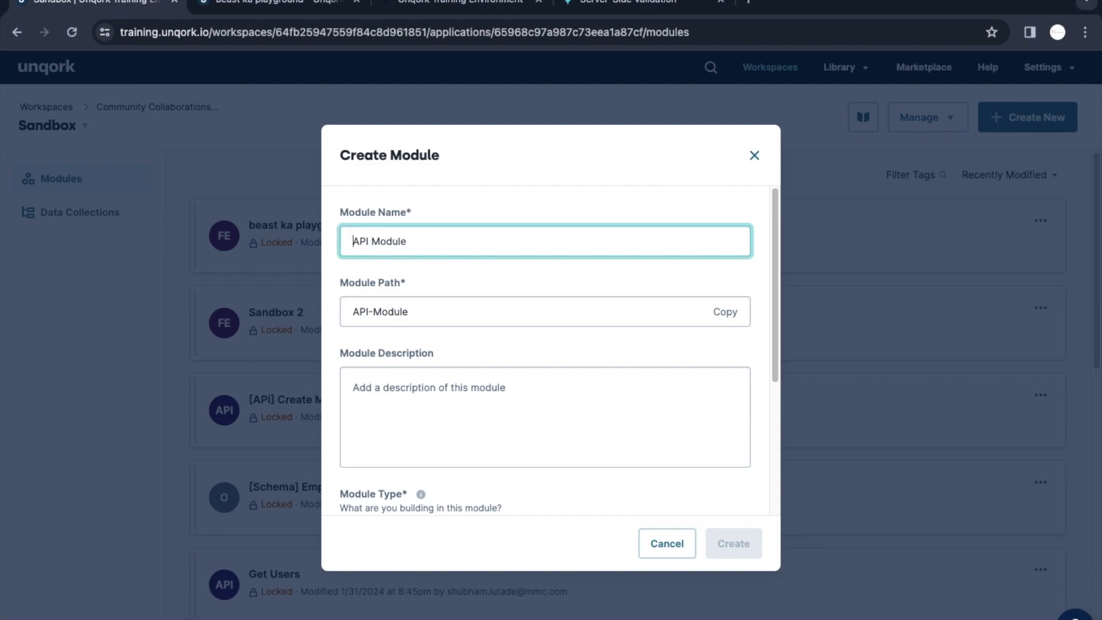
{"action": "left_click", "coordinate": [421, 243]}
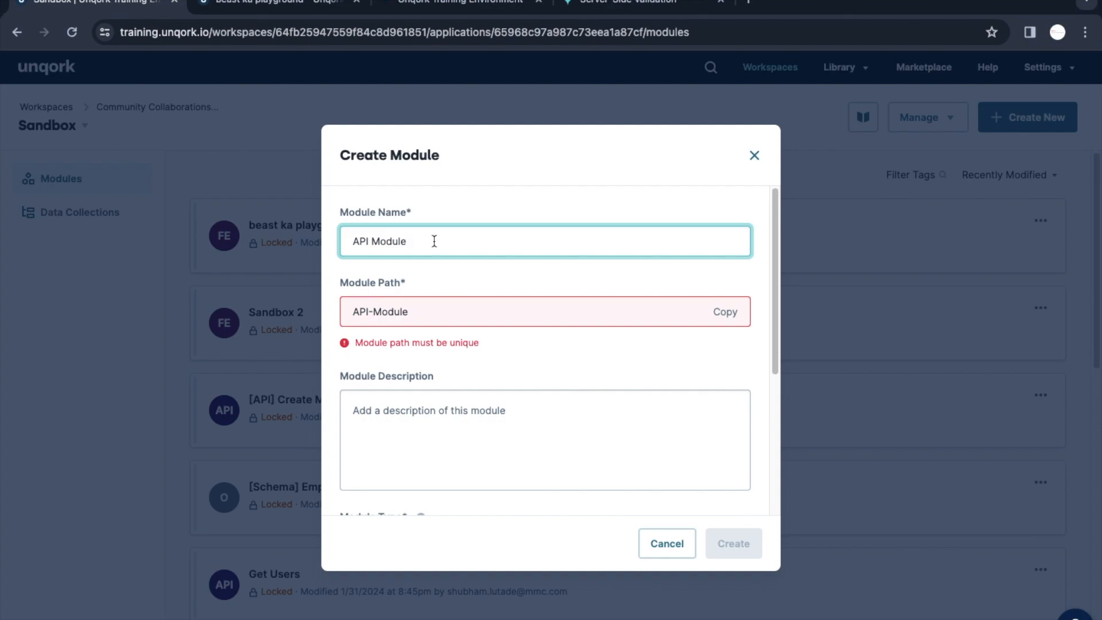
- Set the new module's path to API-ModuleBTC
{"action": "left_click", "coordinate": [426, 311]}
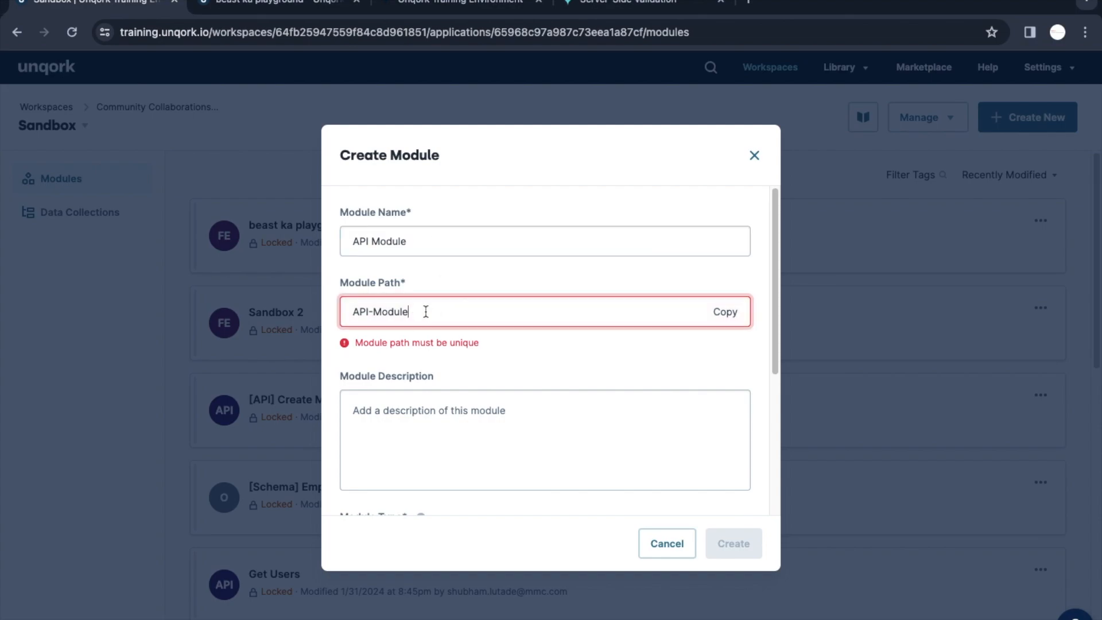
{"action": "type", "text": "s"}
{"action": "key", "text": "BackSpace"}
{"action": "type", "text": "_BTC"}
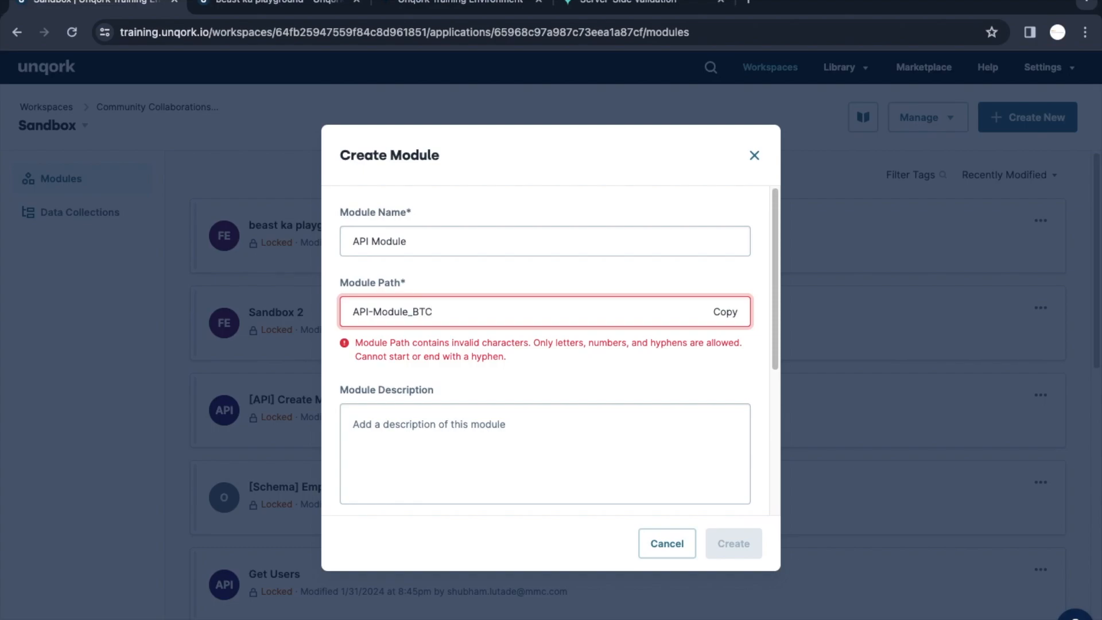
{"action": "left_click", "coordinate": [414, 312]}
{"action": "key", "text": "BackSpace"}
{"action": "left_click", "coordinate": [579, 346]}
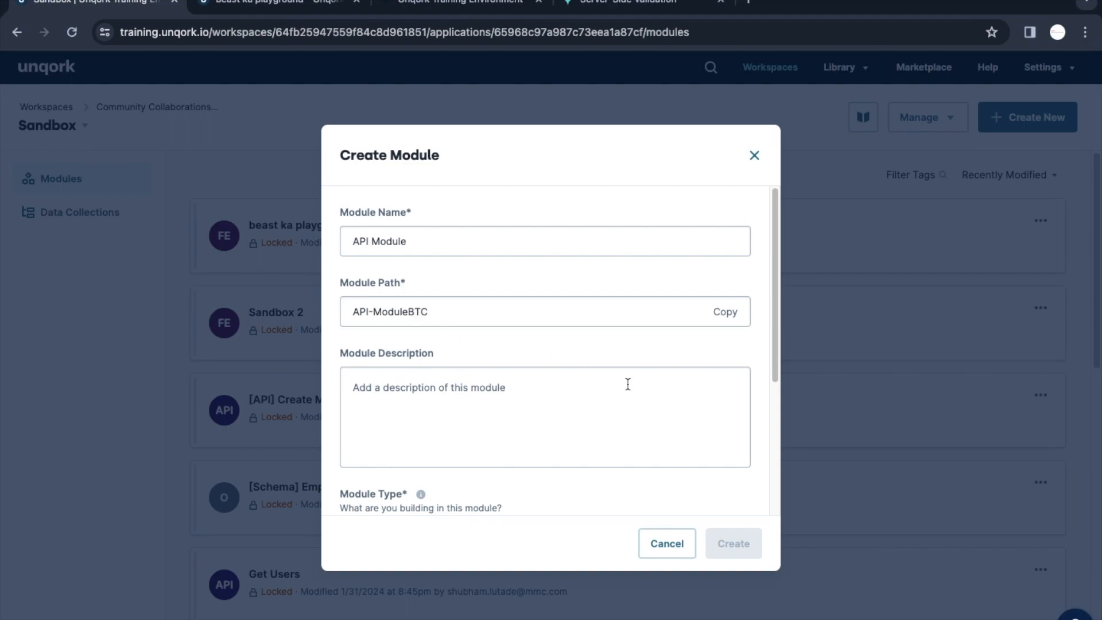
- Set the module type to API and create the API Module
{"action": "left_click", "coordinate": [530, 411]}
{"action": "scroll", "coordinate": [550, 416], "scroll_direction": "down", "scroll_amount": 4}
{"action": "left_click", "coordinate": [437, 326]}
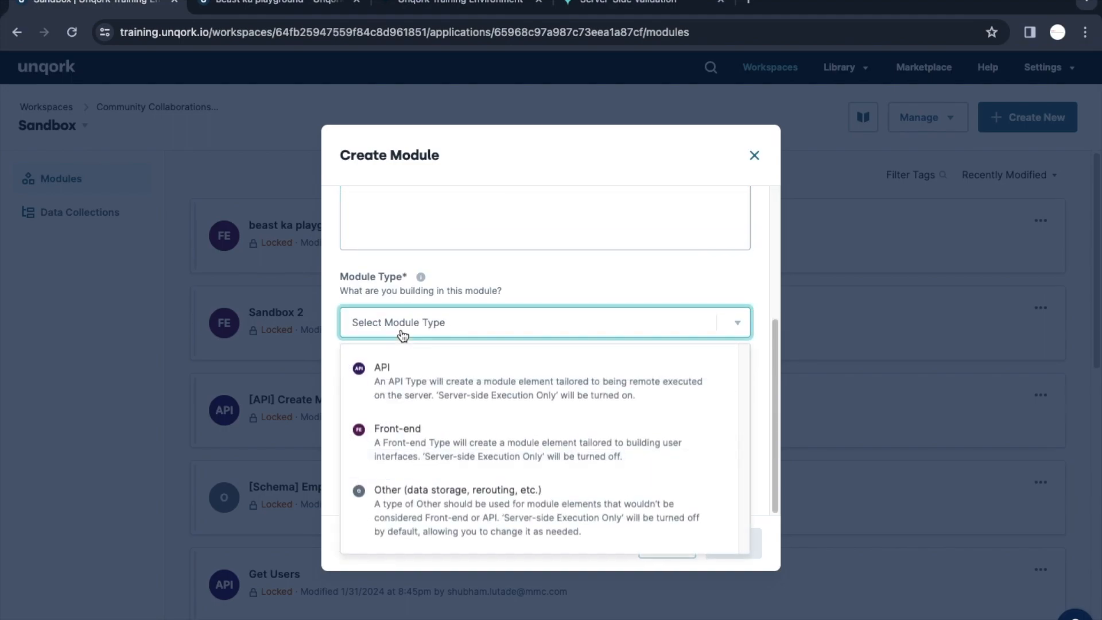
{"action": "left_click", "coordinate": [404, 384]}
{"action": "left_click", "coordinate": [736, 543]}
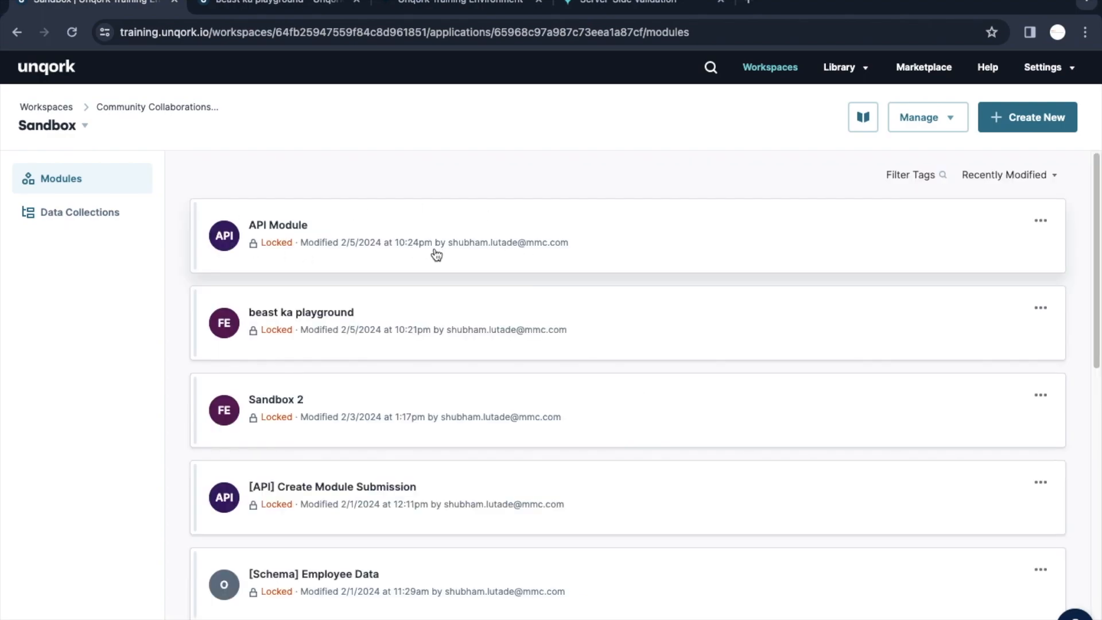
- Start another new module in the Sandbox application, named Validation Module with the path Validation-ModuleBTC
{"action": "key", "text": "super+Tab"}
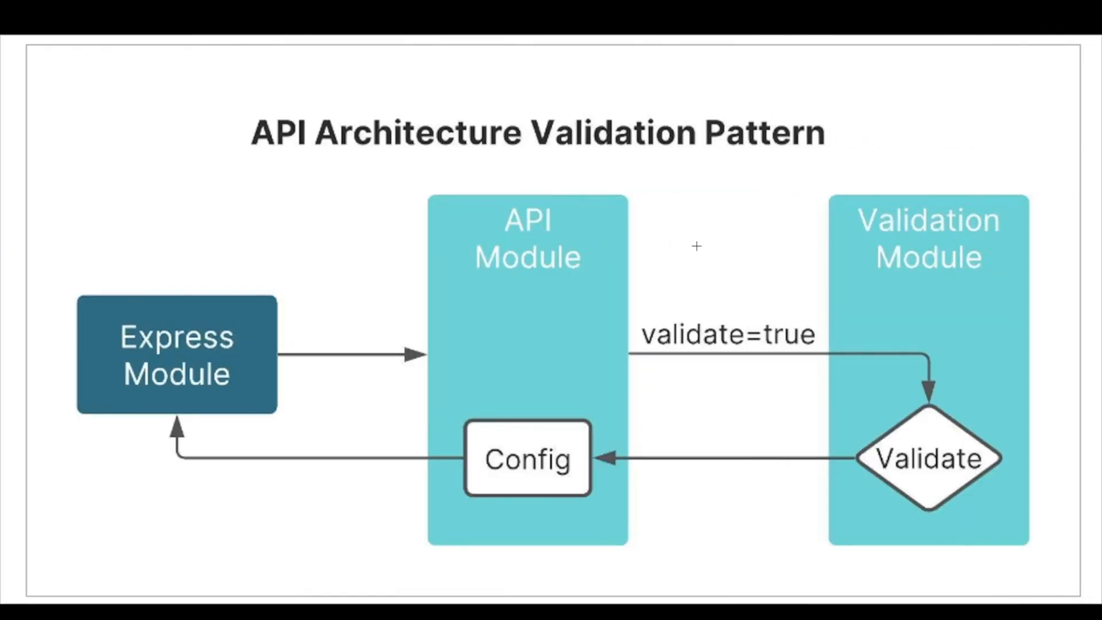
{"action": "key", "text": "super+Tab"}
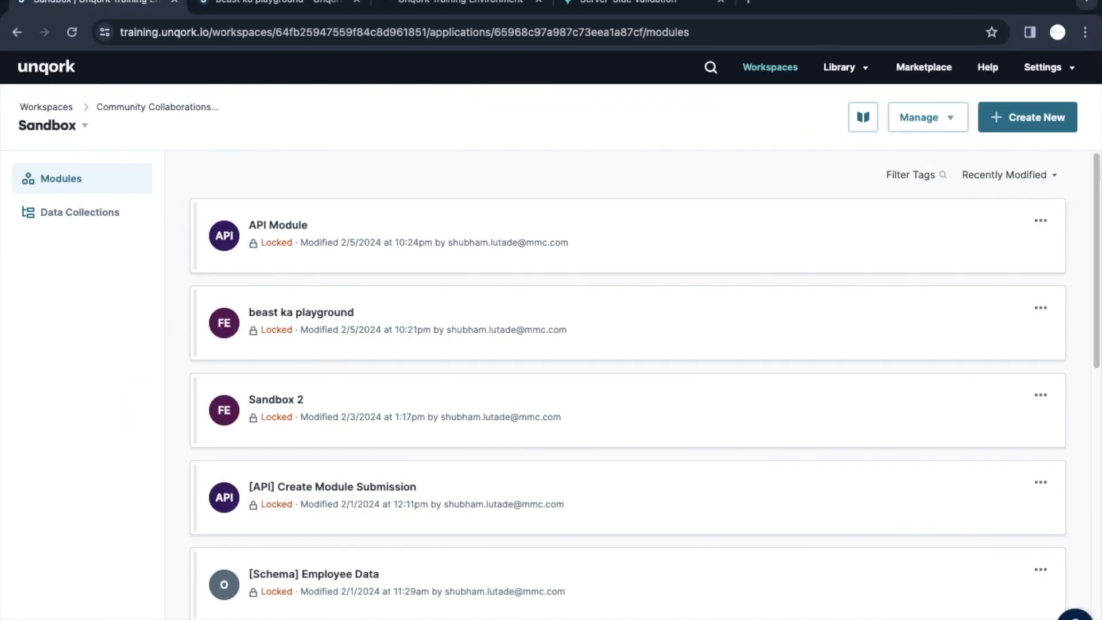
{"action": "left_click", "coordinate": [982, 127]}
{"action": "left_click", "coordinate": [408, 247]}
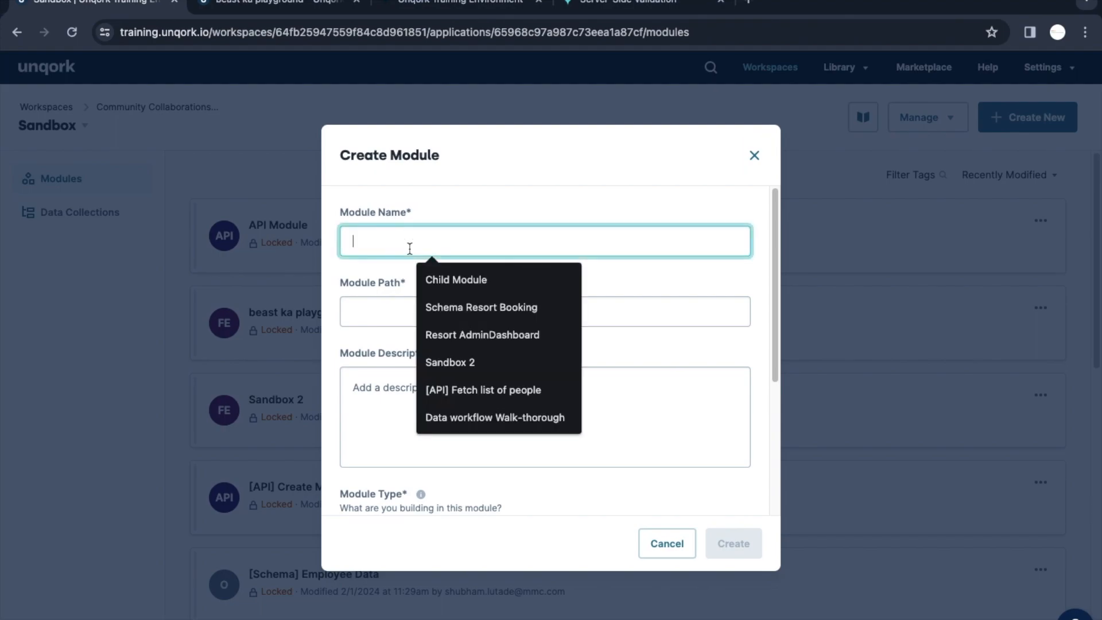
{"action": "type", "text": "Vadlia"}
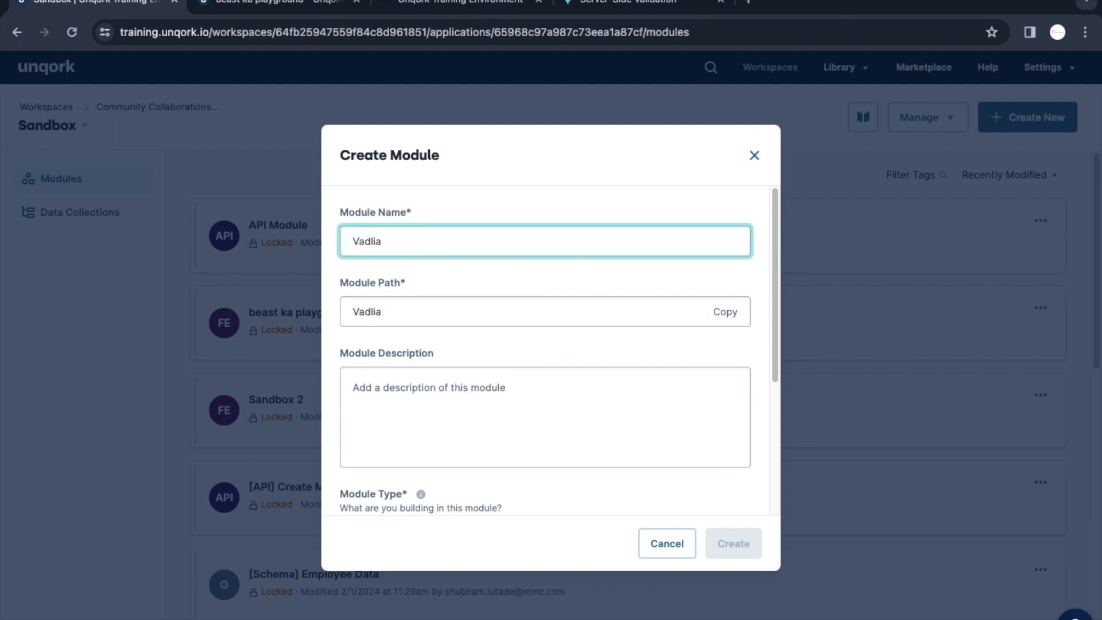
{"action": "key", "text": "BackSpace"}
{"action": "type", "text": "lida"}
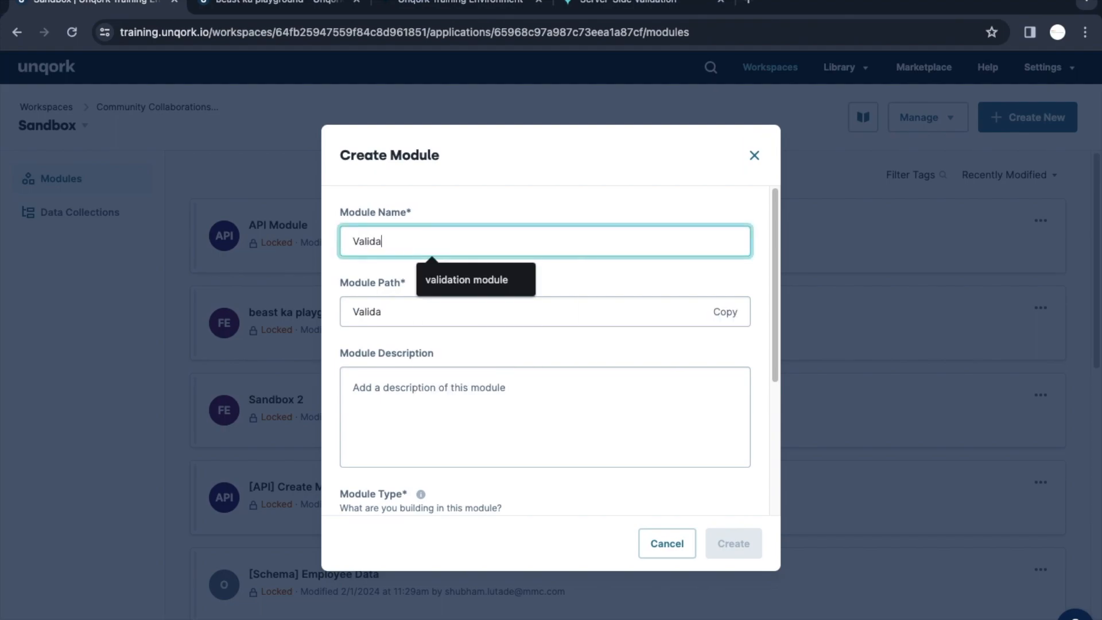
{"action": "type", "text": "tion Module"}
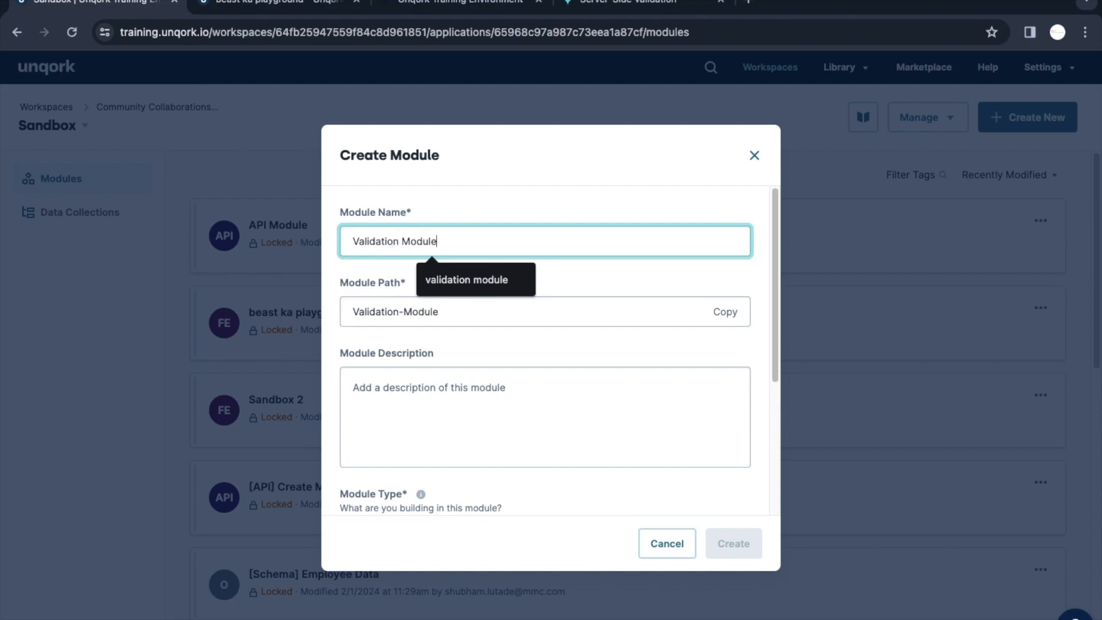
{"action": "left_click", "coordinate": [472, 311]}
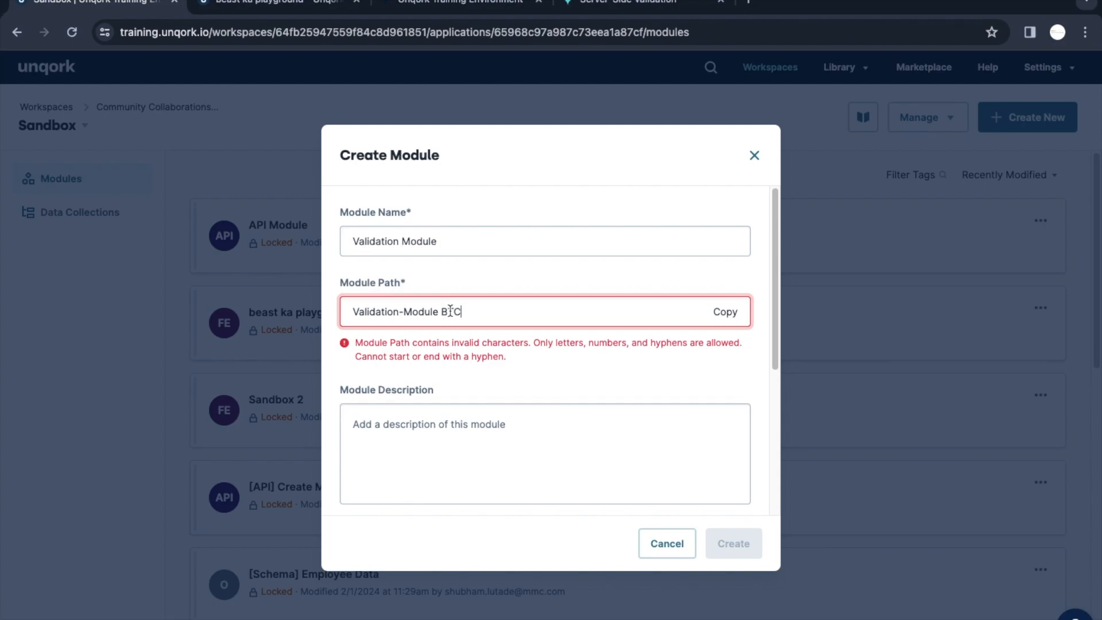
{"action": "key", "text": "BackSpace"}
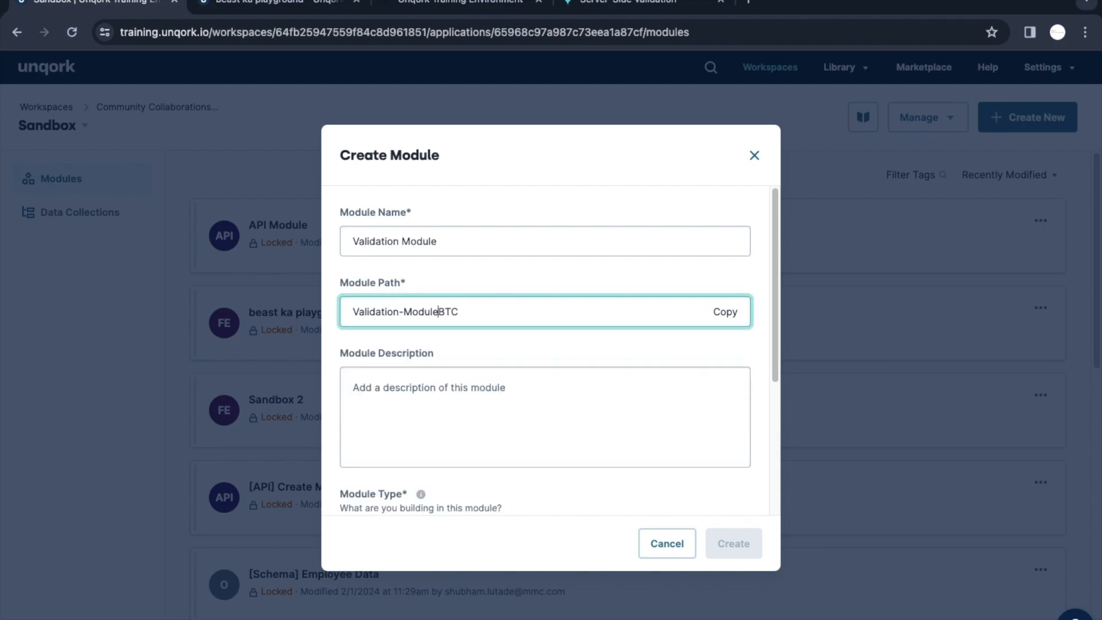
{"action": "left_click", "coordinate": [549, 342]}
- Choose API as the module type and create the Validation Module
{"action": "scroll", "coordinate": [597, 405], "scroll_direction": "down", "scroll_amount": 3}
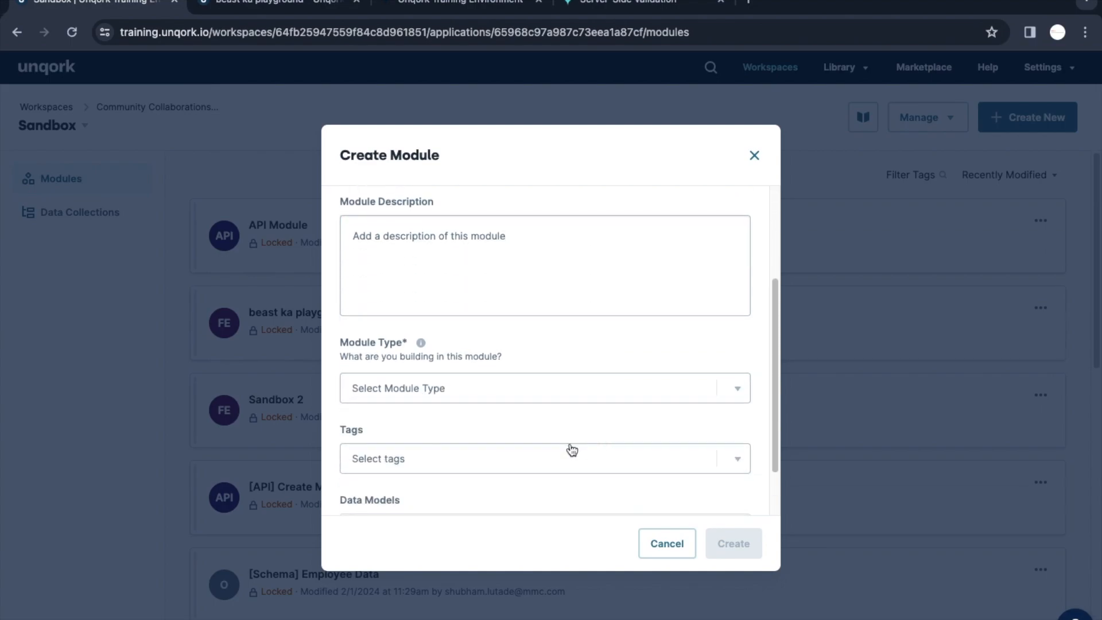
{"action": "left_click", "coordinate": [431, 402]}
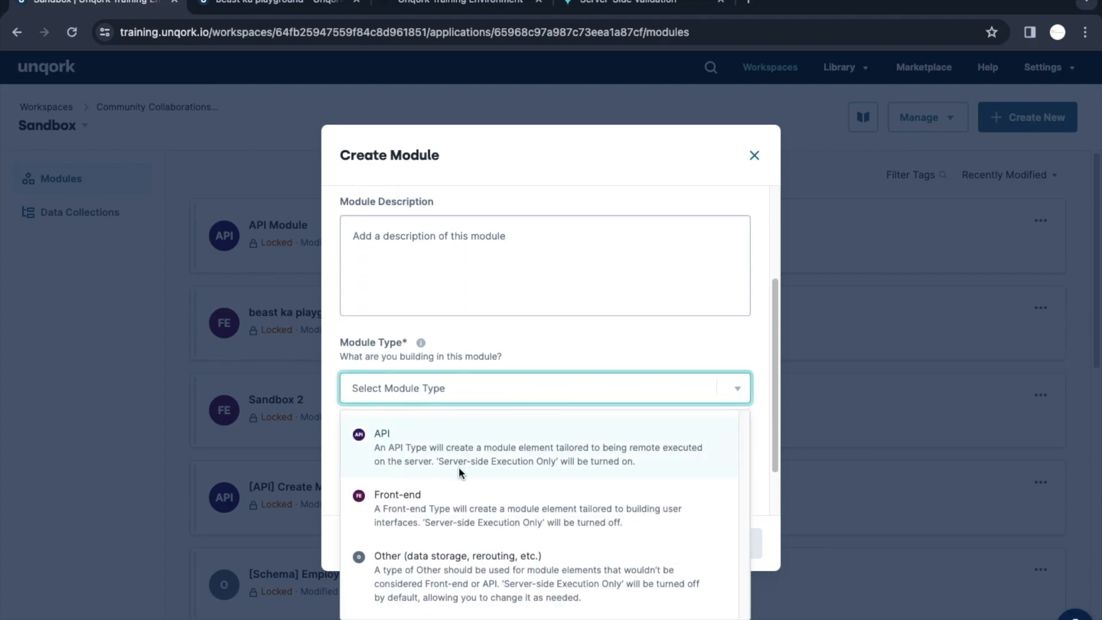
{"action": "left_click", "coordinate": [405, 452]}
{"action": "left_click", "coordinate": [719, 542]}
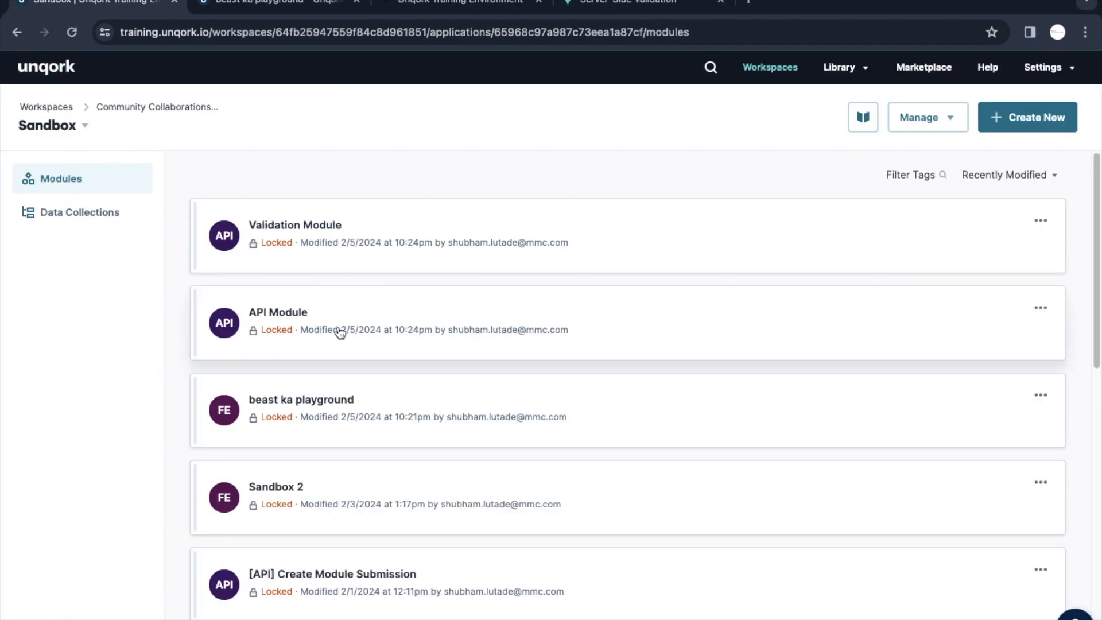
- Switch to the validation pattern diagram in Preview and outline the API Module and Validation Module boxes with selections
{"action": "key", "text": "super+Tab"}
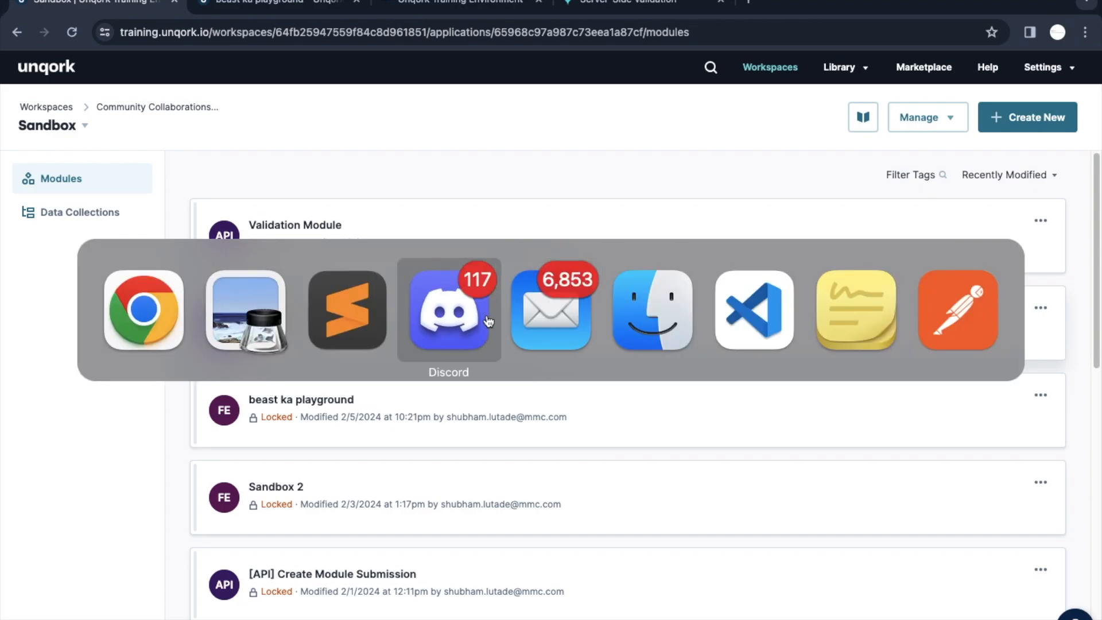
{"action": "left_click", "coordinate": [294, 312]}
{"action": "left_click_drag", "start_coordinate": [403, 172], "coordinate": [699, 533]}
{"action": "left_click_drag", "start_coordinate": [802, 172], "coordinate": [1070, 580]}
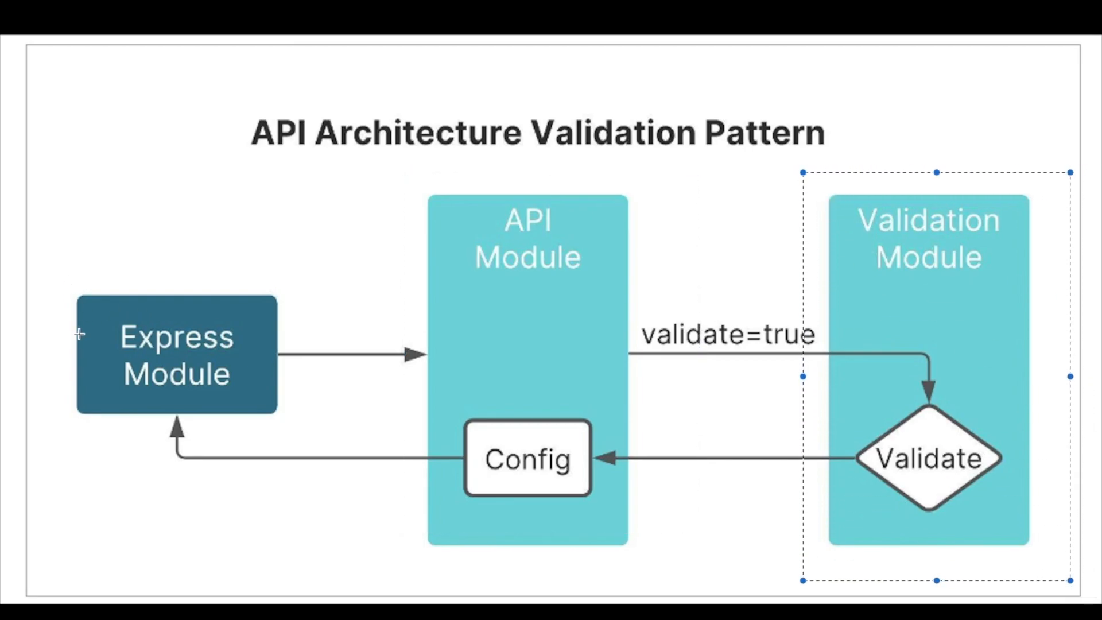
{"action": "key", "text": "super+Tab"}
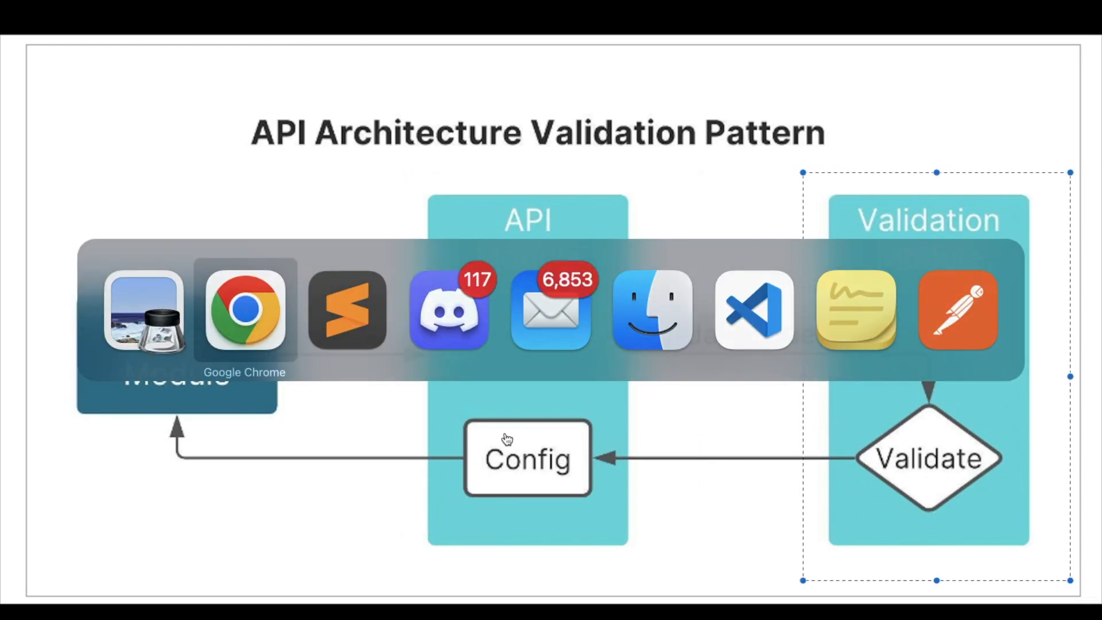
{"action": "key", "text": "super+Tab"}
{"action": "left_click_drag", "start_coordinate": [391, 169], "coordinate": [660, 558]}
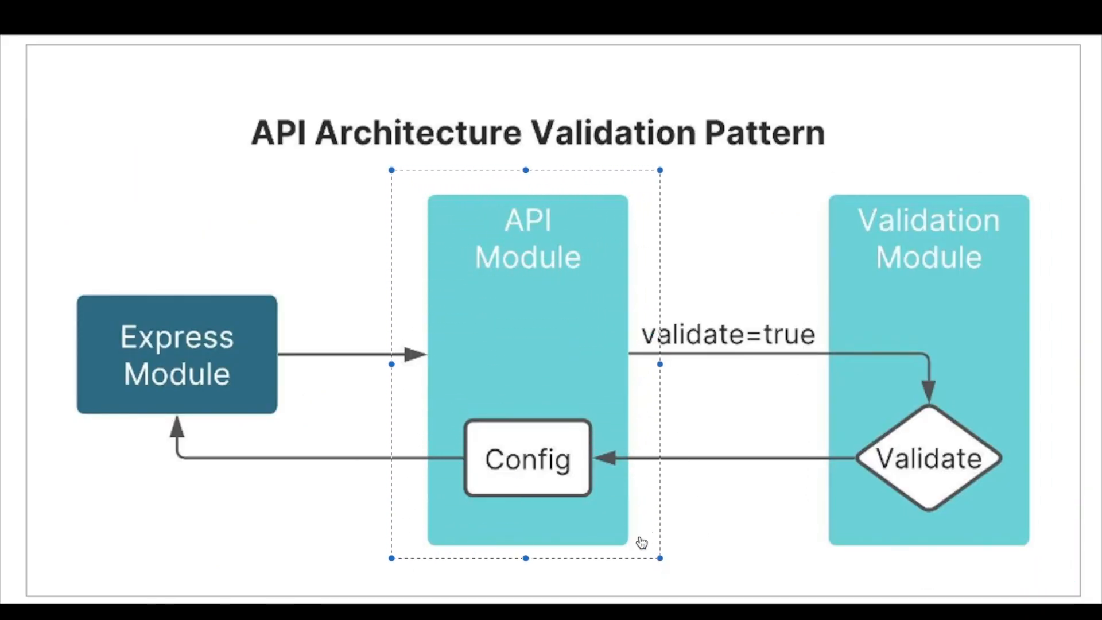
- Open the API Module for editing in Chrome and delete the description text in panelInfo and every component inside panelConfig
{"action": "key", "text": "super+Tab"}
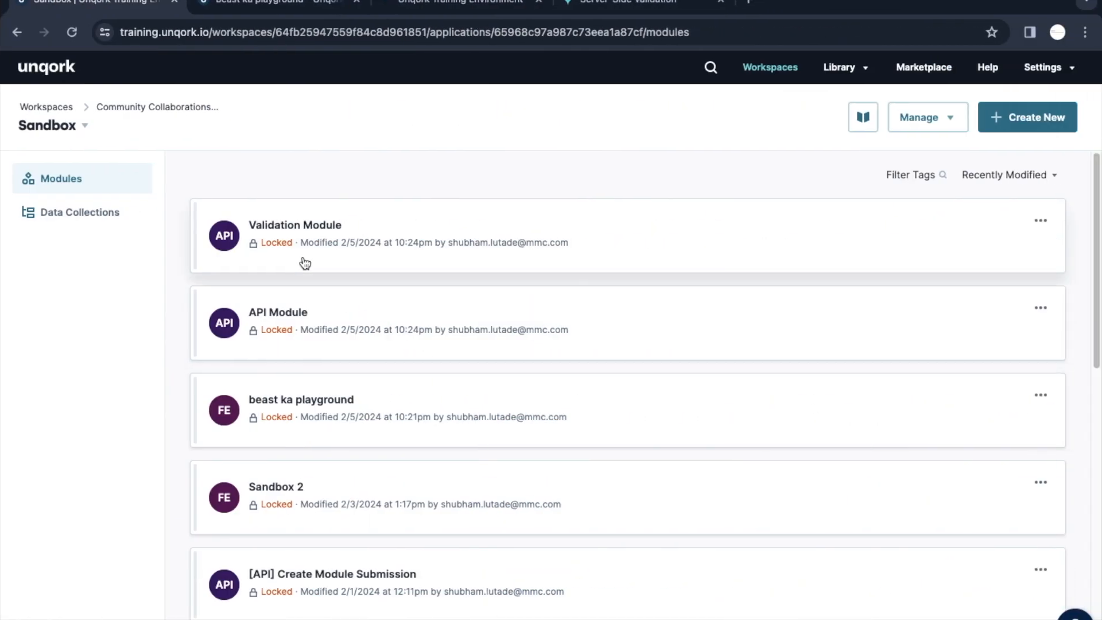
{"action": "left_click", "coordinate": [317, 316]}
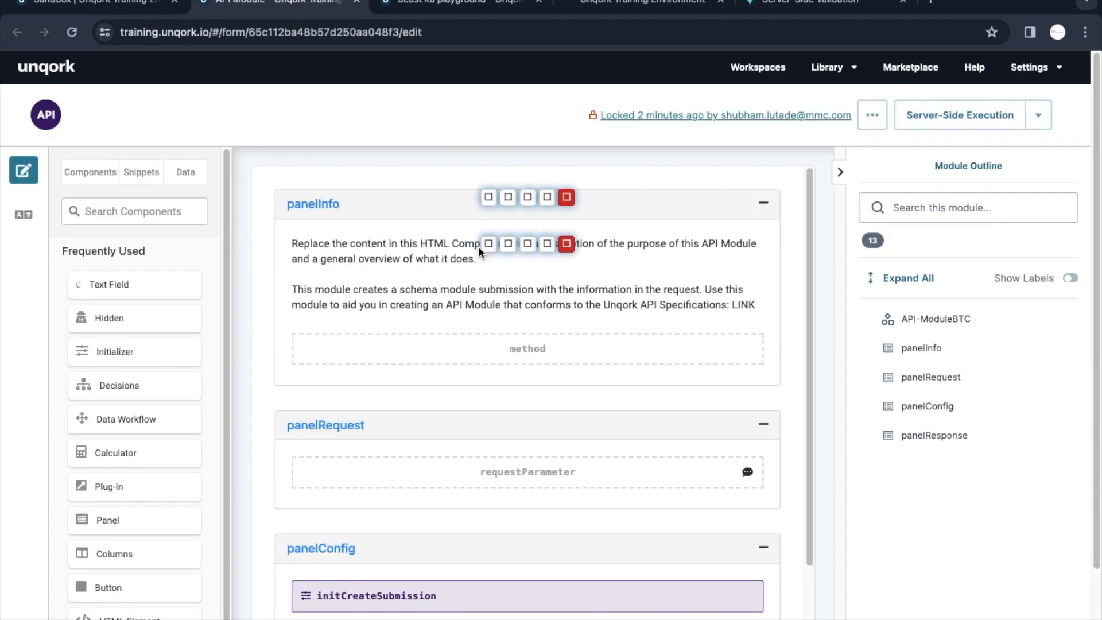
{"action": "left_click", "coordinate": [566, 244]}
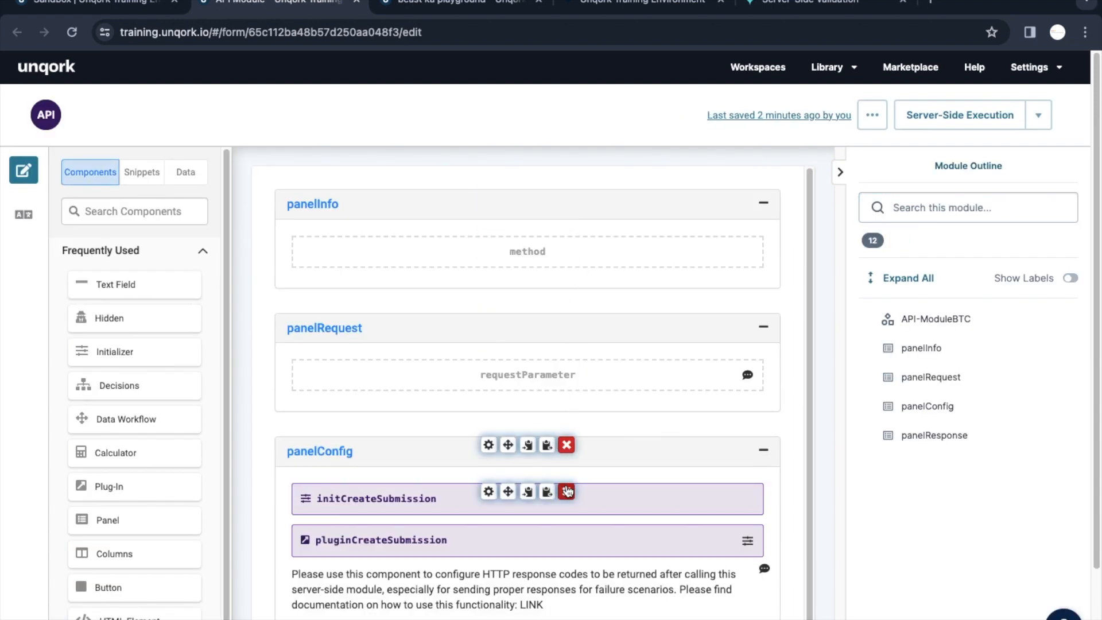
{"action": "left_click", "coordinate": [567, 492]}
{"action": "left_click", "coordinate": [567, 493]}
{"action": "left_click", "coordinate": [568, 493]}
{"action": "left_click", "coordinate": [569, 493]}
{"action": "scroll", "coordinate": [551, 525], "scroll_direction": "down", "scroll_amount": 2}
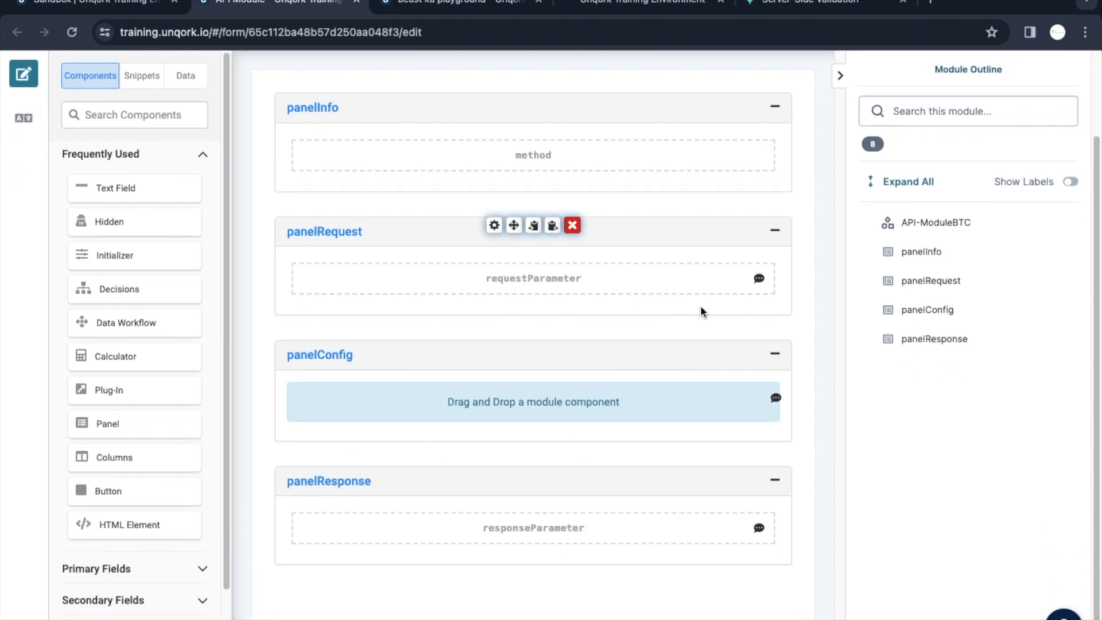
- Set the Property ID and canvas label text of the requestParameter component in panelRequest to name, and save the component
{"action": "scroll", "coordinate": [700, 310], "scroll_direction": "up", "scroll_amount": 2}
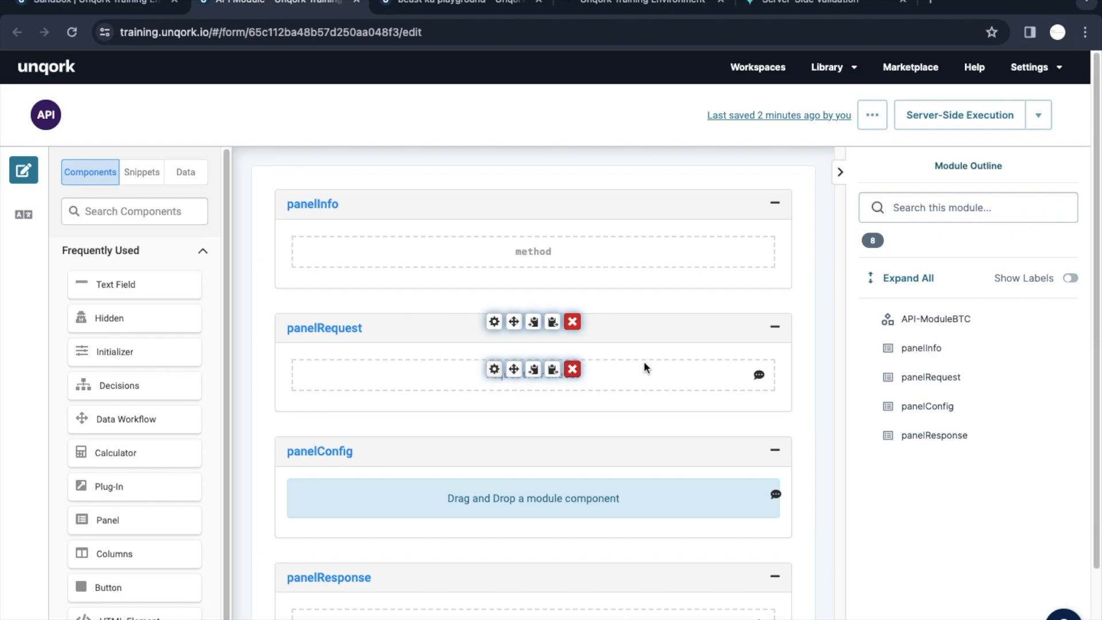
{"action": "left_click", "coordinate": [493, 370]}
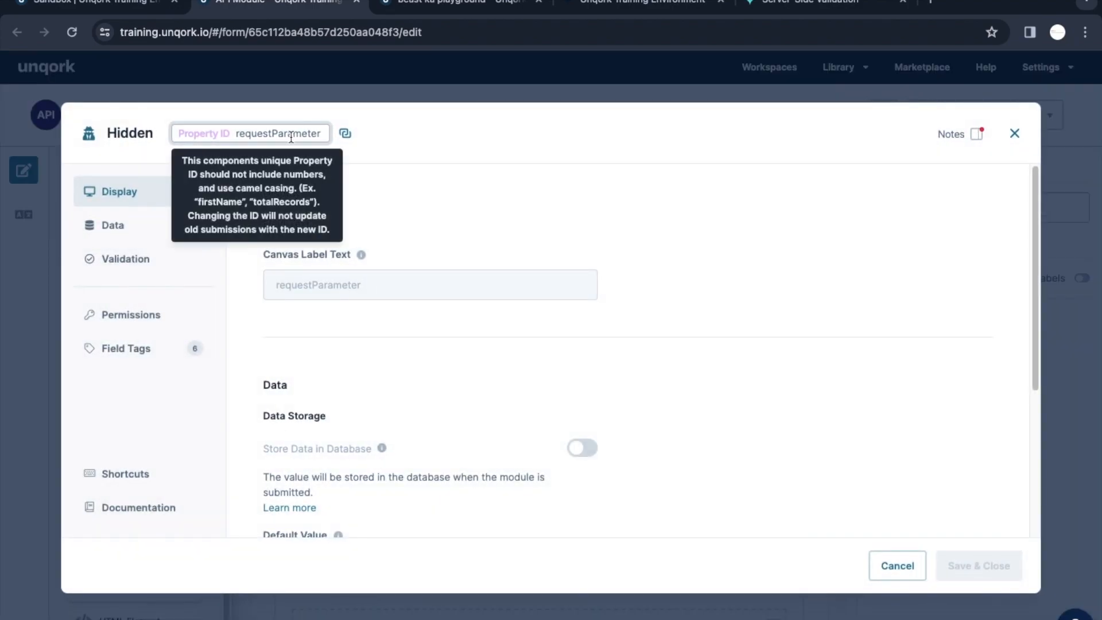
{"action": "double_click", "coordinate": [291, 138]}
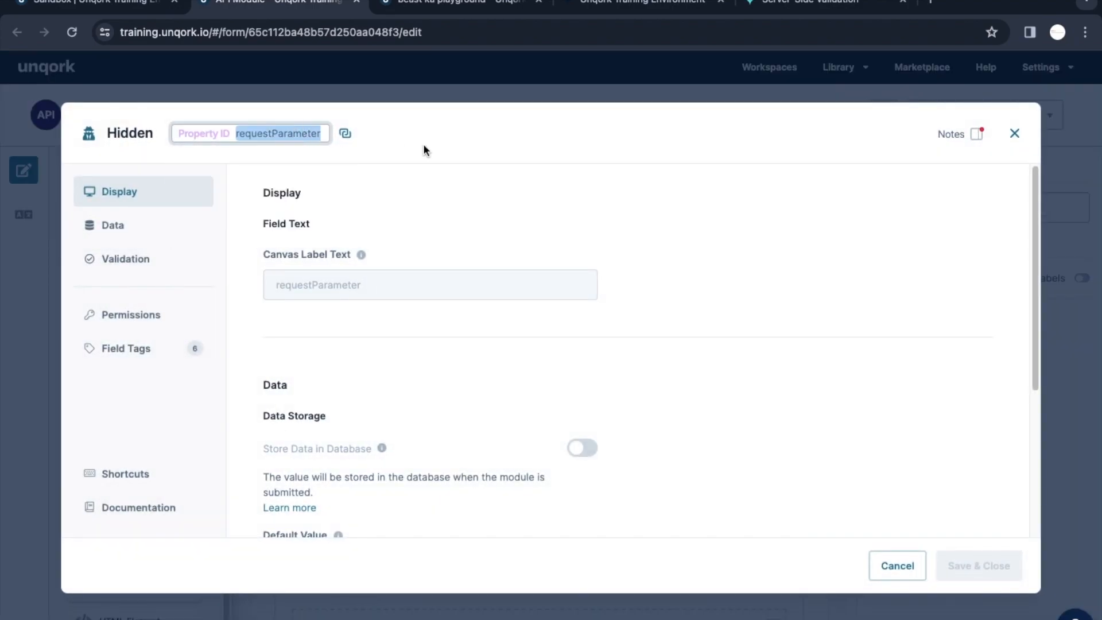
{"action": "type", "text": "name"}
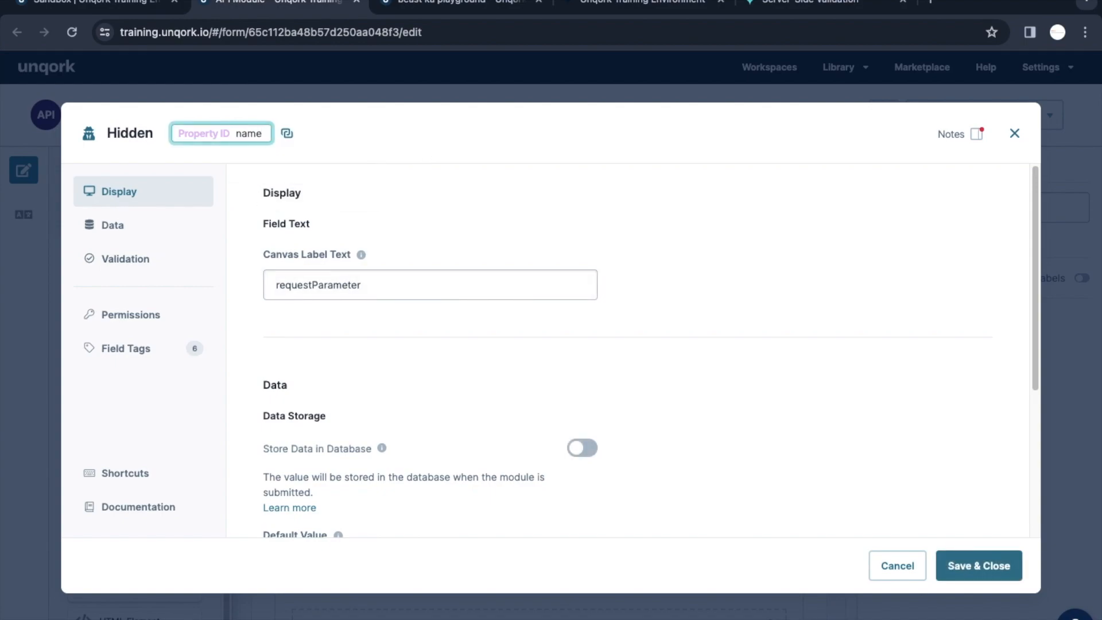
{"action": "key", "text": "ctrl+a"}
{"action": "key", "text": "ctrl+c"}
{"action": "double_click", "coordinate": [406, 278]}
{"action": "key", "text": "ctrl+v"}
{"action": "left_click", "coordinate": [963, 565]}
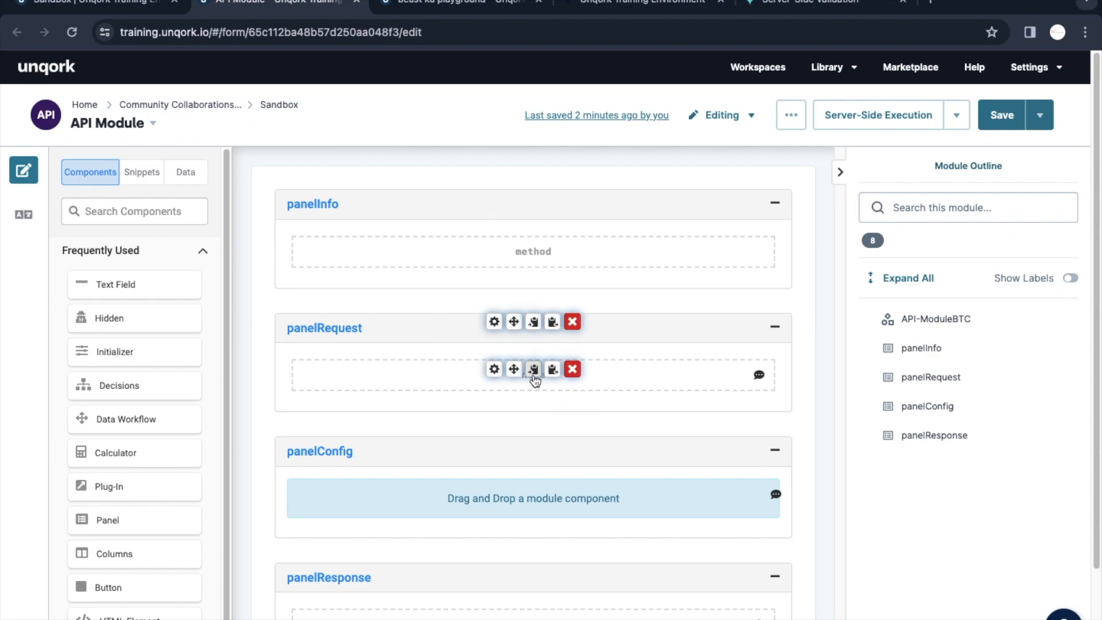
- Duplicate the name component within panelRequest and set the copy's Property ID to age
{"action": "left_click", "coordinate": [535, 373]}
{"action": "left_click", "coordinate": [552, 373]}
{"action": "left_click", "coordinate": [488, 411]}
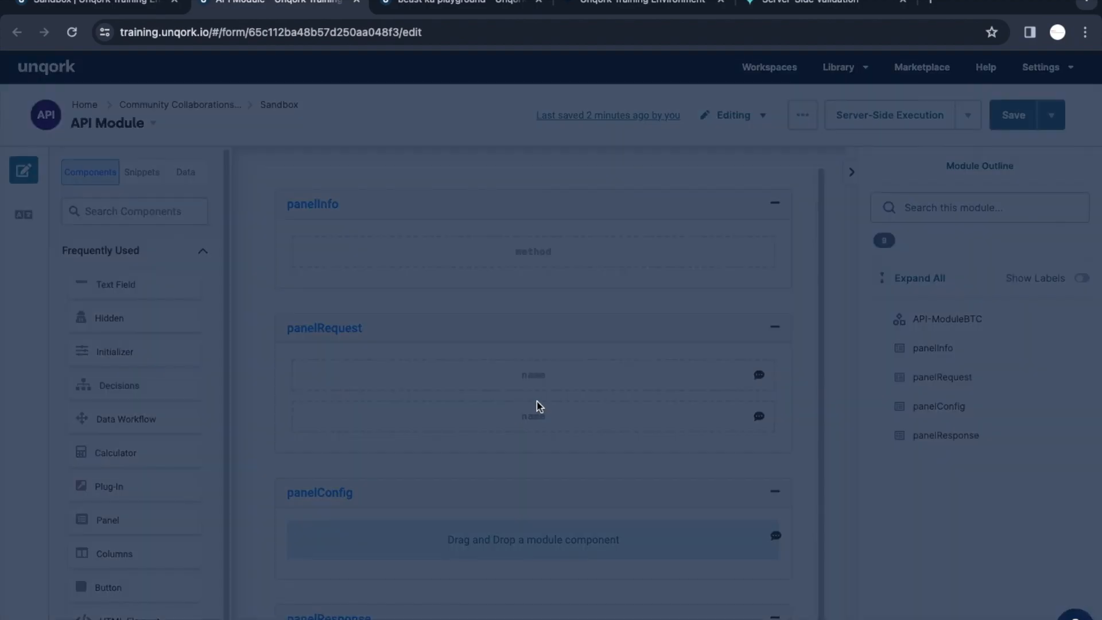
{"action": "double_click", "coordinate": [252, 133]}
{"action": "type", "text": "age"}
{"action": "key", "text": "super+a"}
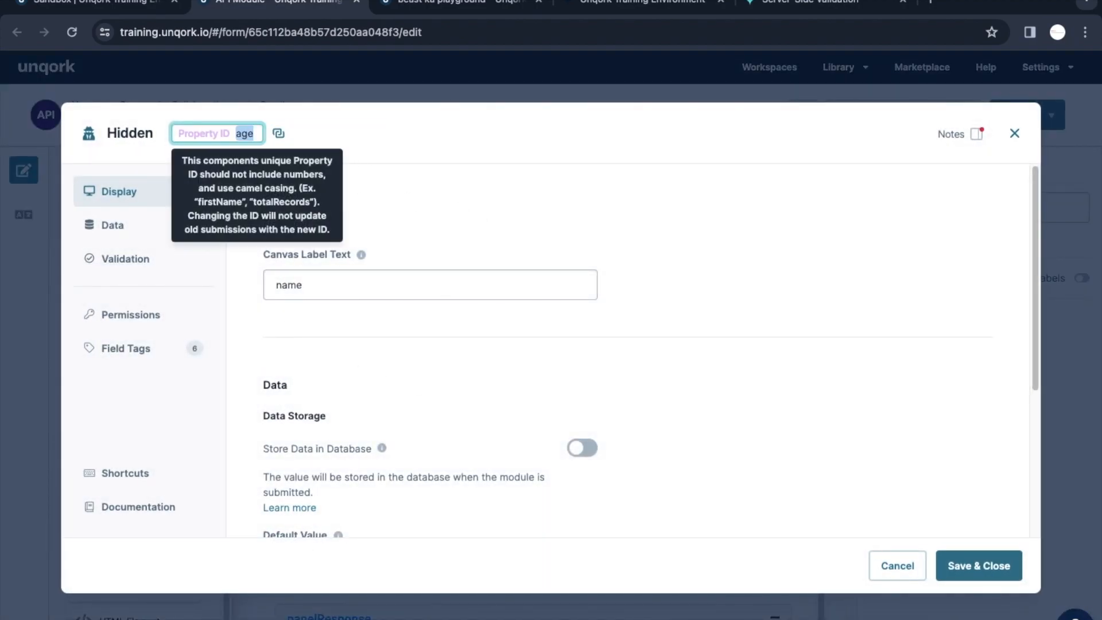
- Set the duplicated component's canvas label text to age, then save the component and the API Module
{"action": "left_click", "coordinate": [308, 292]}
{"action": "key", "text": "super+a"}
{"action": "type", "text": "age"}
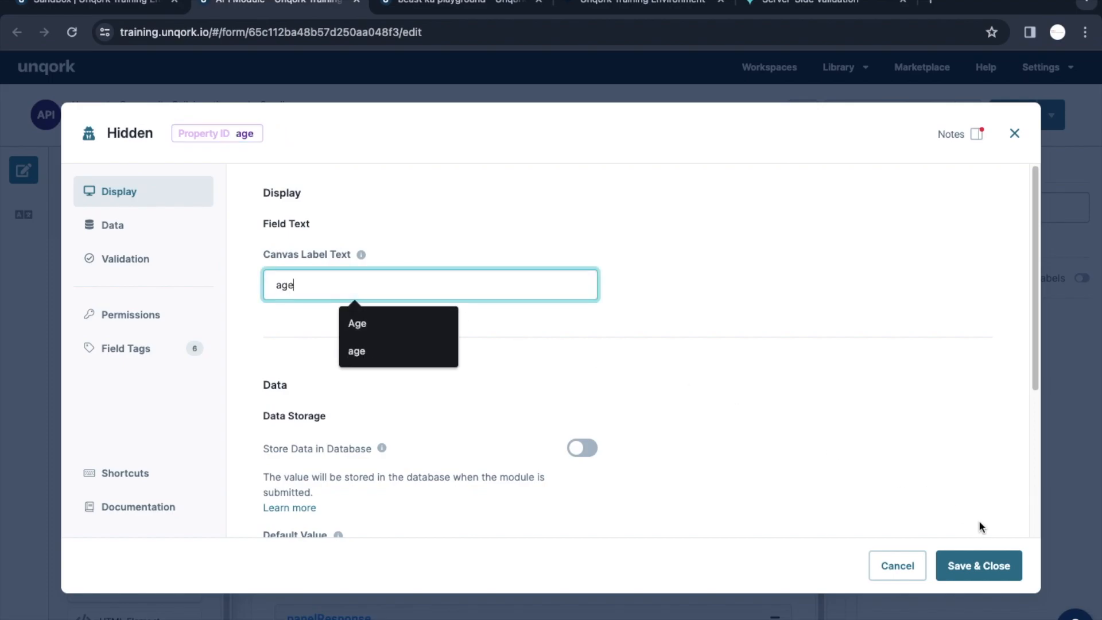
{"action": "left_click", "coordinate": [981, 565]}
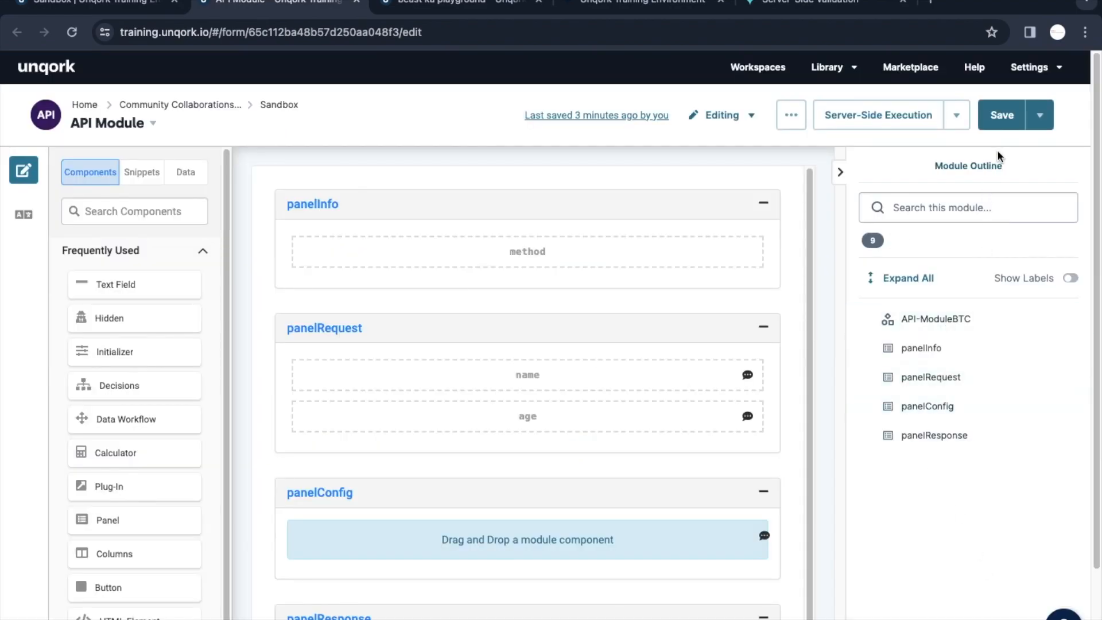
{"action": "left_click", "coordinate": [1000, 115]}
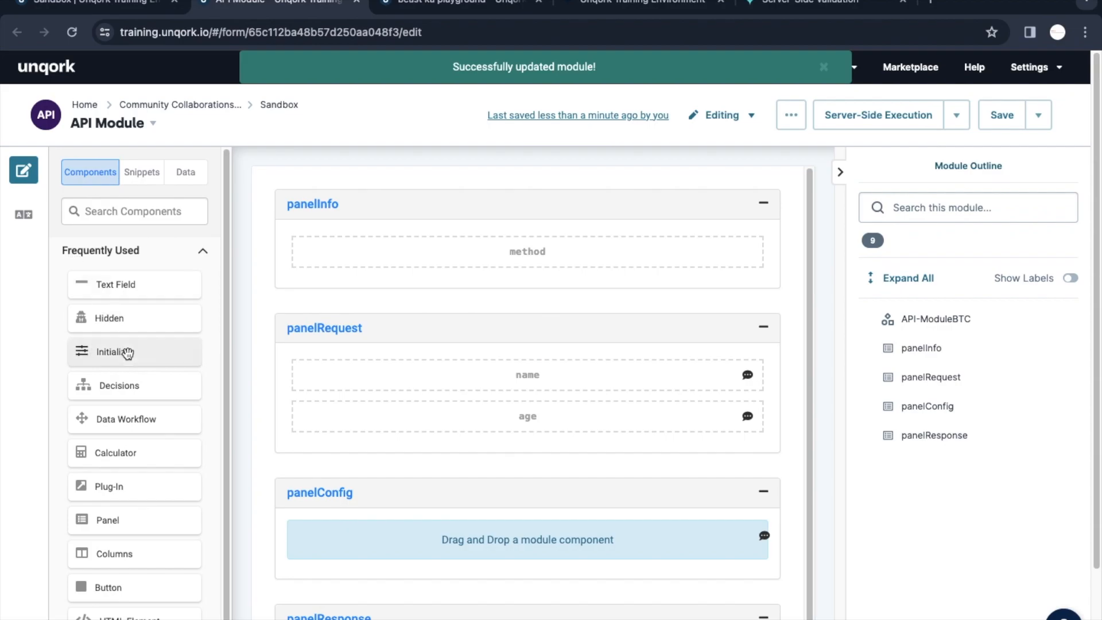
- Add an Initializer component to panelConfig and set its trigger type to New Submission
{"action": "left_click_drag", "start_coordinate": [128, 354], "coordinate": [476, 531]}
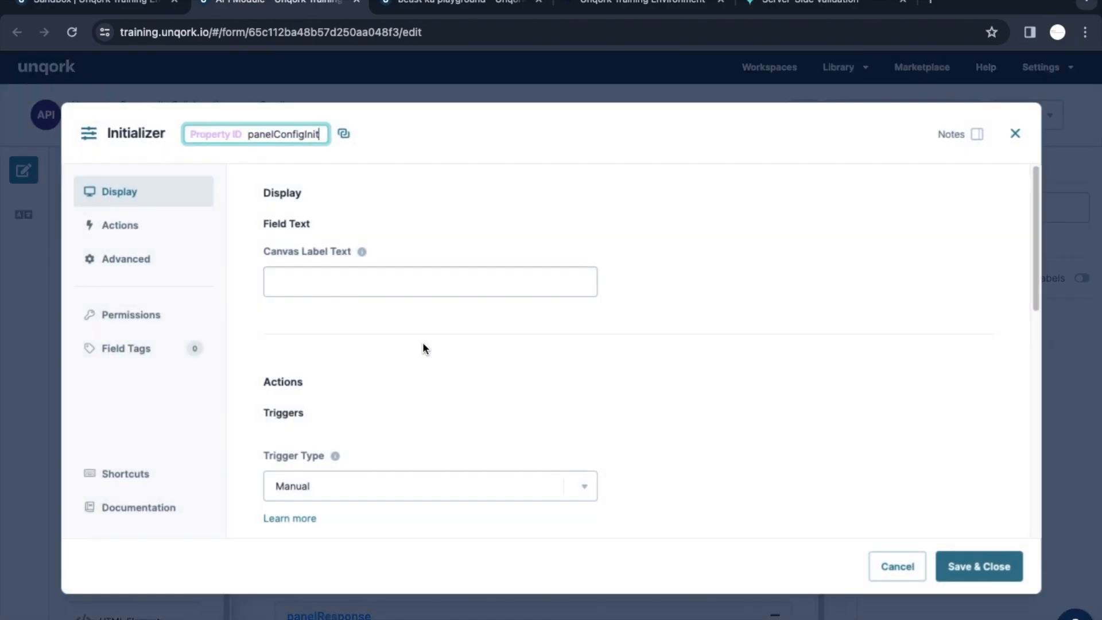
{"action": "left_click", "coordinate": [426, 488]}
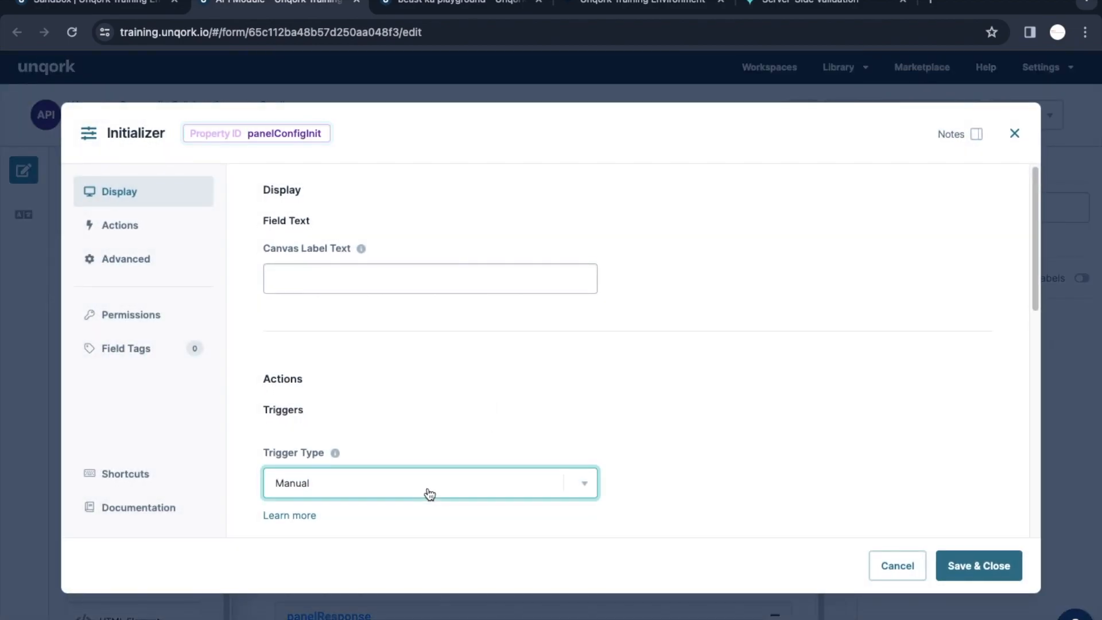
{"action": "left_click", "coordinate": [381, 384]}
{"action": "scroll", "coordinate": [674, 433], "scroll_direction": "down", "scroll_amount": 1}
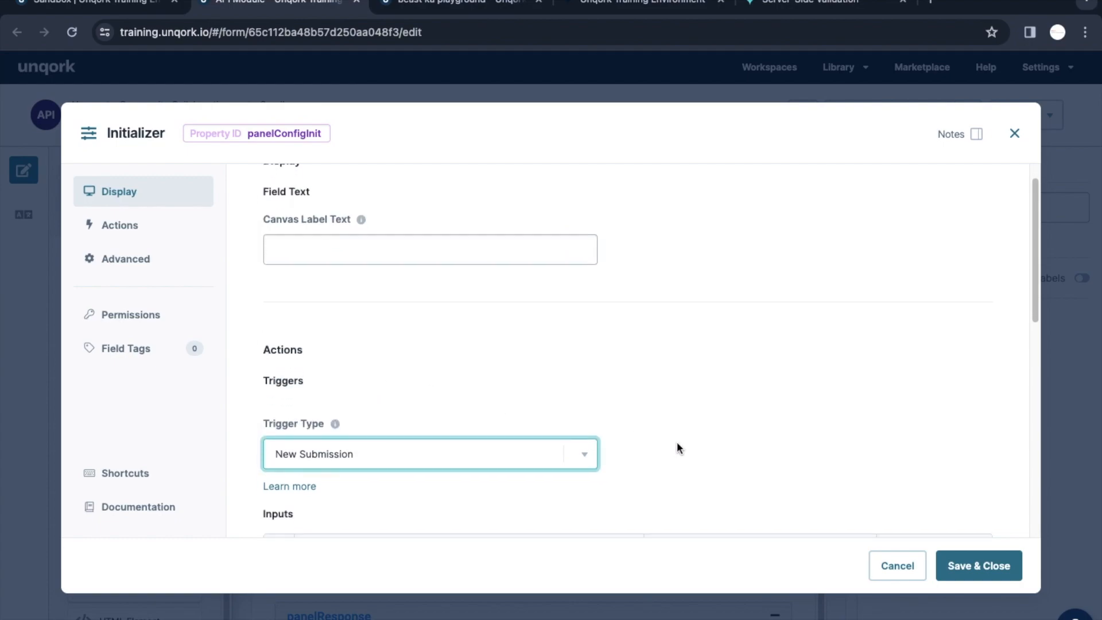
- Set the Initializer's Property ID and canvas label text to initOnLoad, then save the component and the API Module
{"action": "double_click", "coordinate": [297, 141]}
{"action": "type", "text": "initO"}
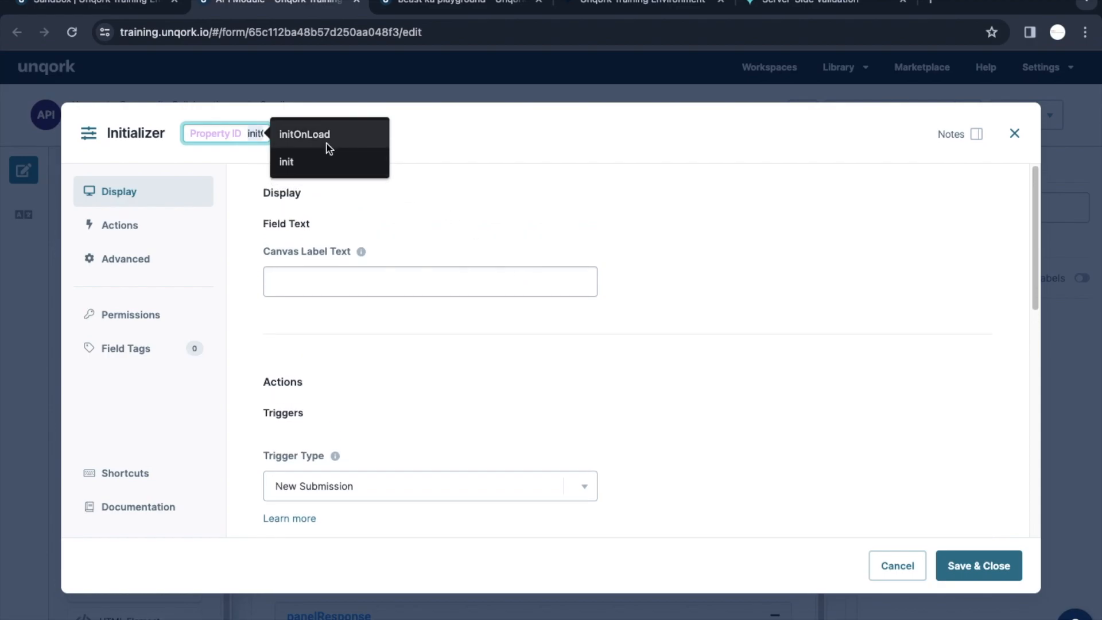
{"action": "left_click", "coordinate": [313, 136]}
{"action": "double_click", "coordinate": [273, 134]}
{"action": "key", "text": "ctrl+c"}
{"action": "left_click", "coordinate": [303, 274]}
{"action": "key", "text": "ctrl+v"}
{"action": "left_click", "coordinate": [993, 566]}
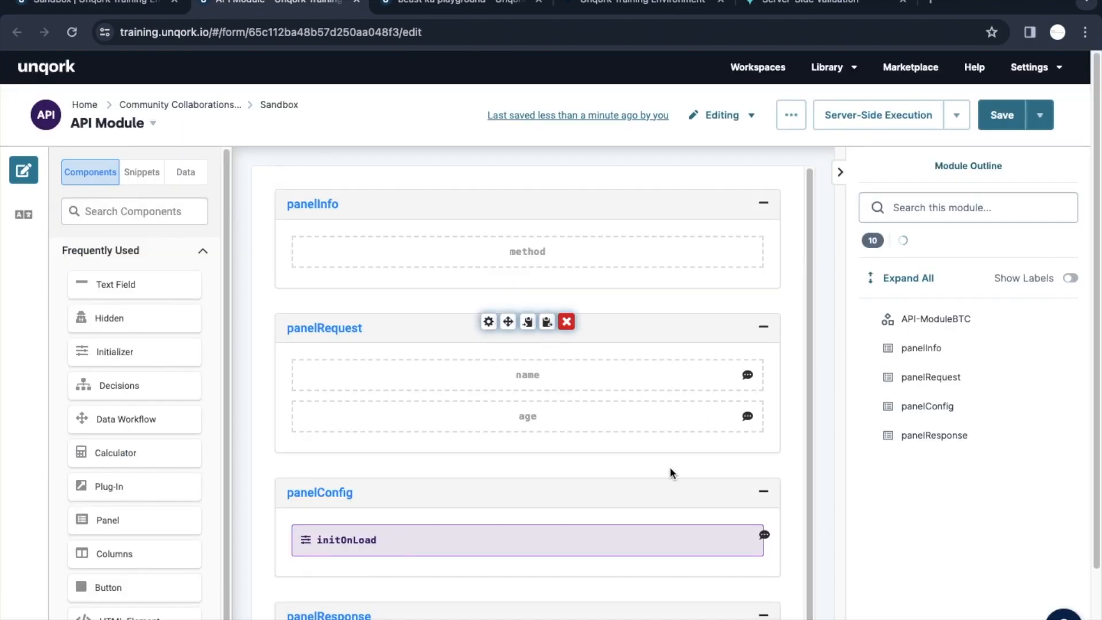
{"action": "left_click", "coordinate": [996, 113]}
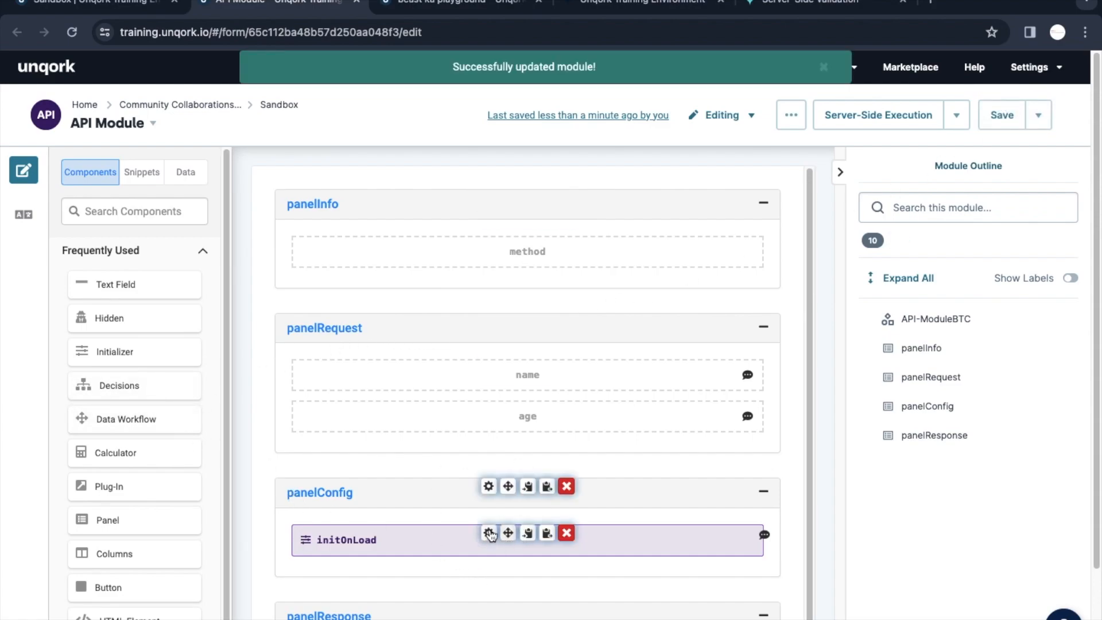
- Add a Plug-In component below initOnLoad in panelConfig and set its Property ID to plugValidate
{"action": "key", "text": "super+Tab"}
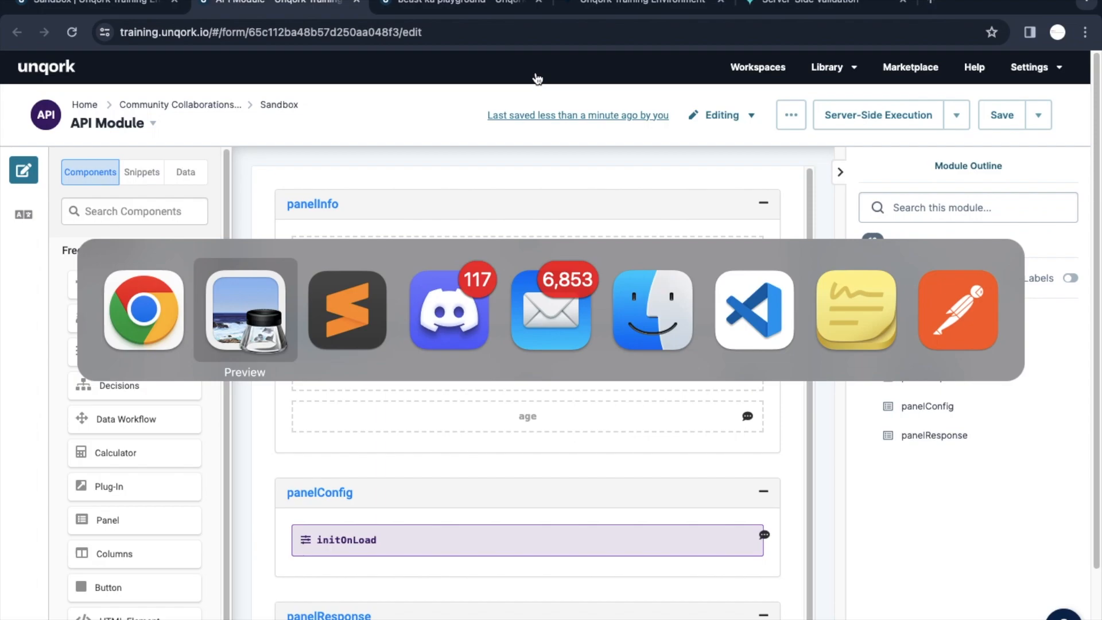
{"action": "key", "text": "super+Tab"}
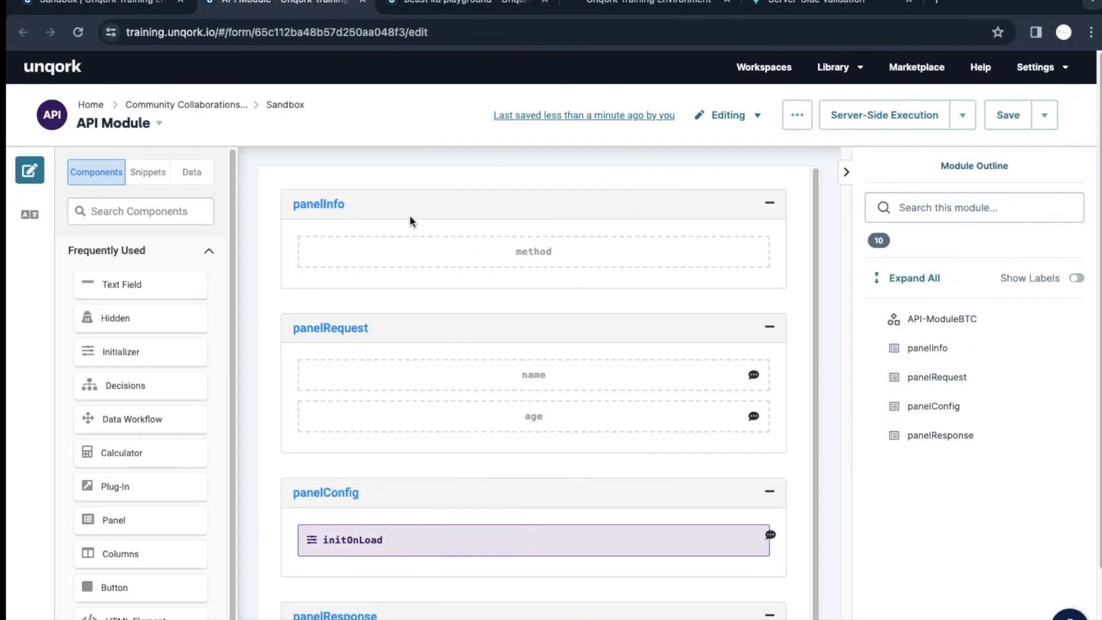
{"action": "left_click", "coordinate": [154, 217]}
{"action": "type", "text": "pl"}
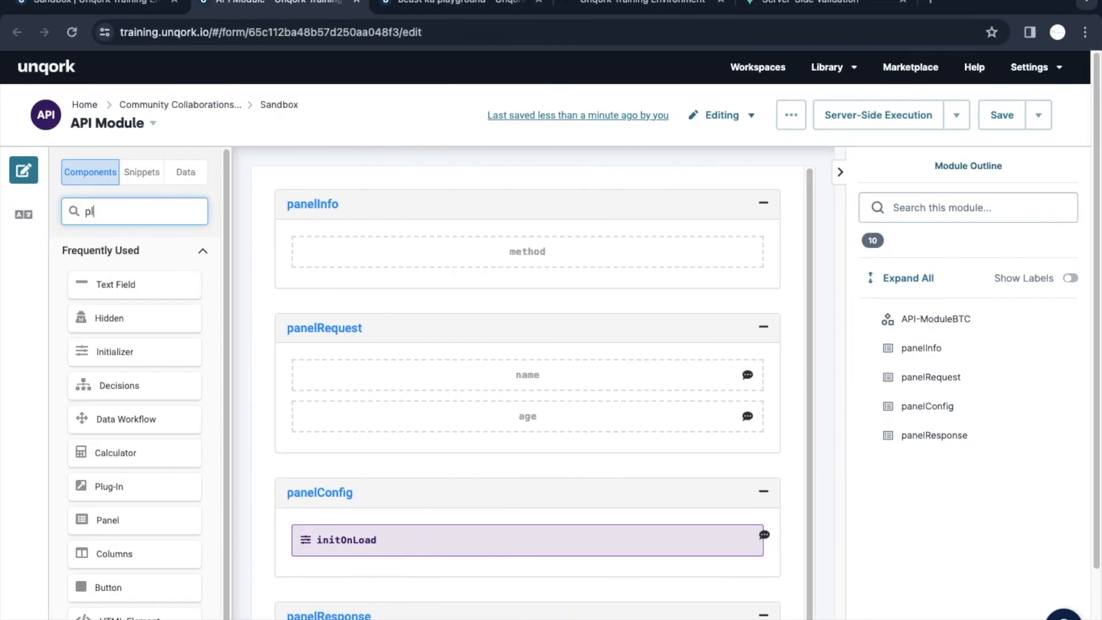
{"action": "left_click_drag", "start_coordinate": [122, 289], "coordinate": [430, 527]}
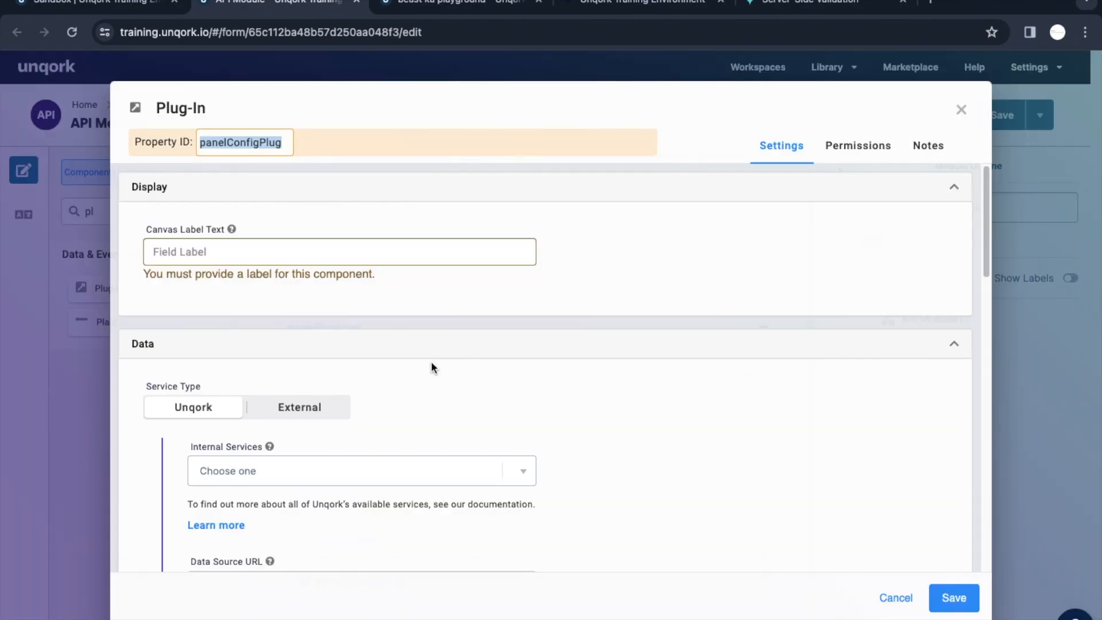
{"action": "type", "text": "plugV"}
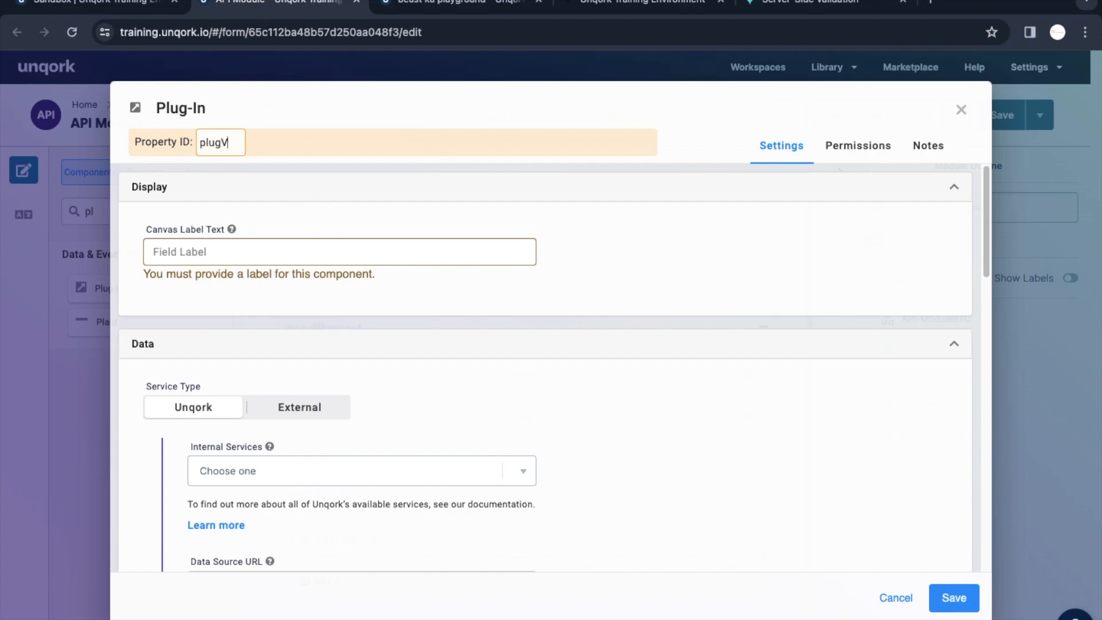
{"action": "type", "text": "alidate"}
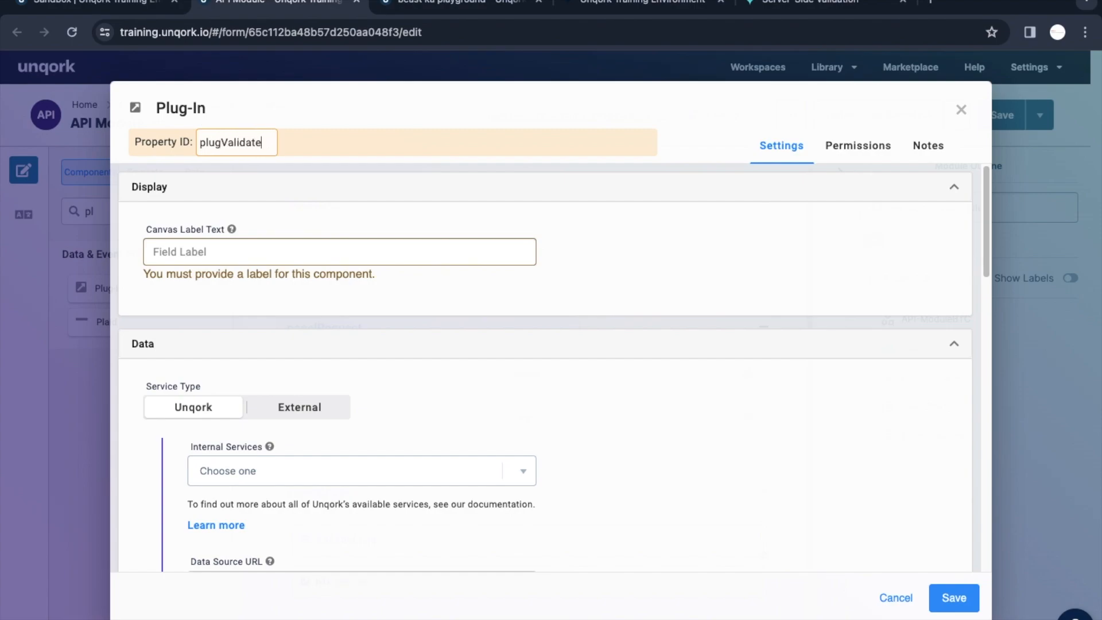
- Reuse the Property ID plugValidate as the Plug-In's canvas label text, then save the component and the API Module
{"action": "key", "text": "super+a"}
{"action": "key", "text": "super+c"}
{"action": "left_click", "coordinate": [266, 261]}
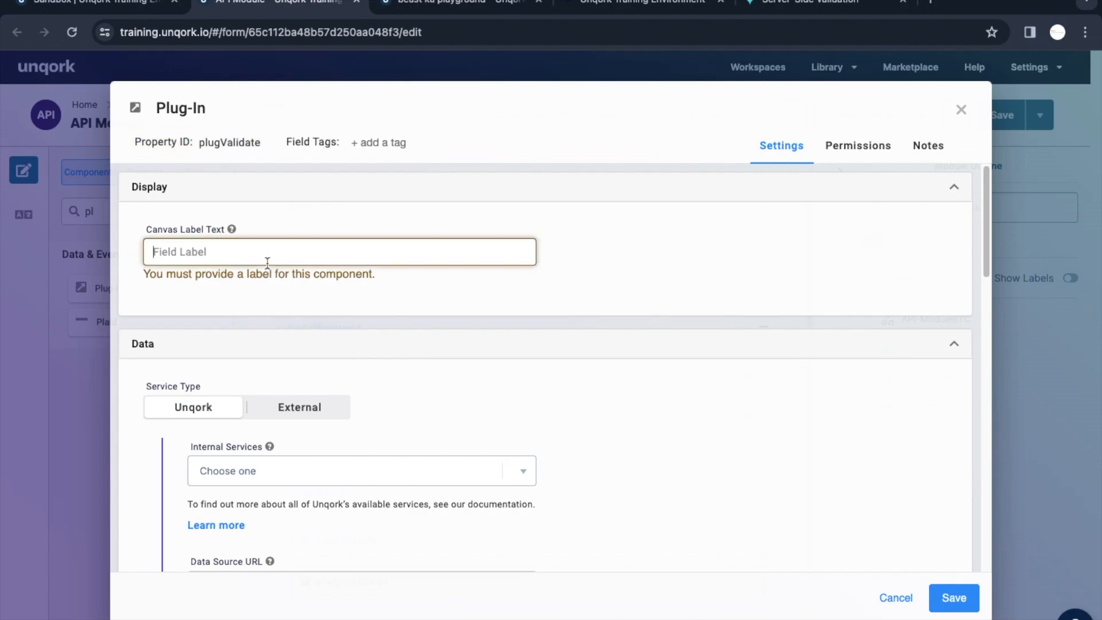
{"action": "key", "text": "super+v"}
{"action": "scroll", "coordinate": [607, 436], "scroll_direction": "down", "scroll_amount": 1}
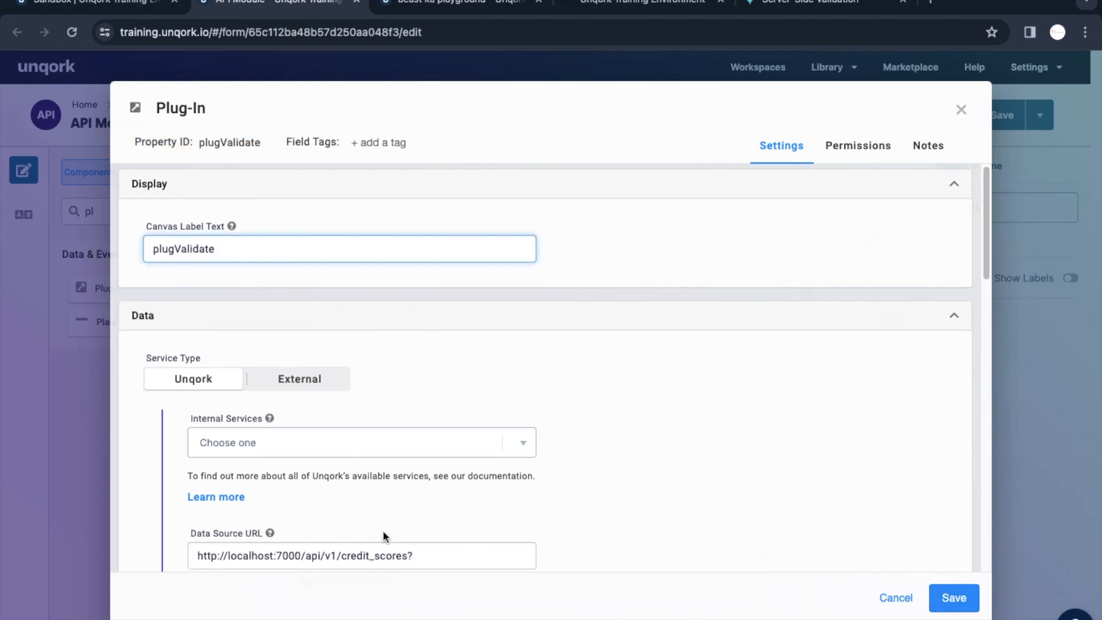
{"action": "left_click", "coordinate": [954, 597]}
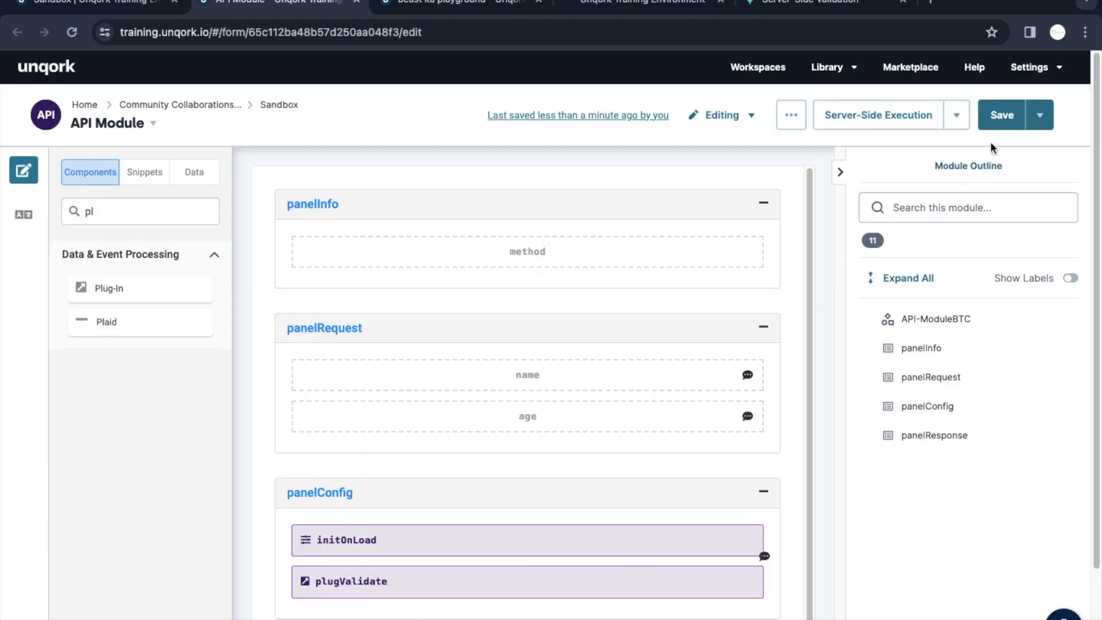
{"action": "left_click", "coordinate": [999, 122]}
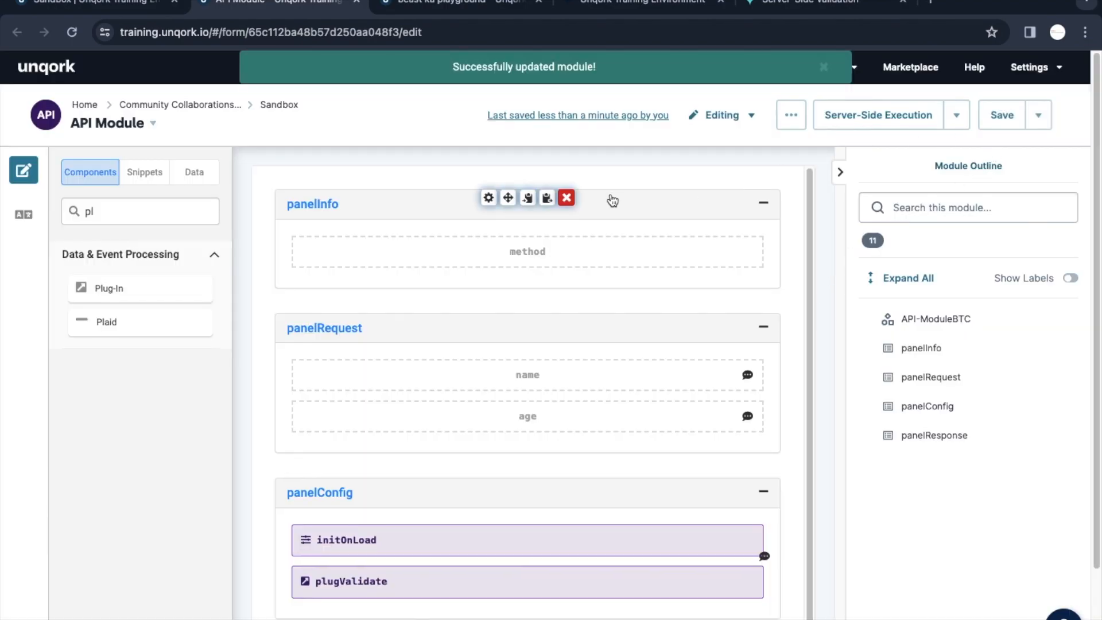
- Open the Validation Module for editing and delete every component inside panelInfo and panelRequest
{"action": "left_click", "coordinate": [121, 5]}
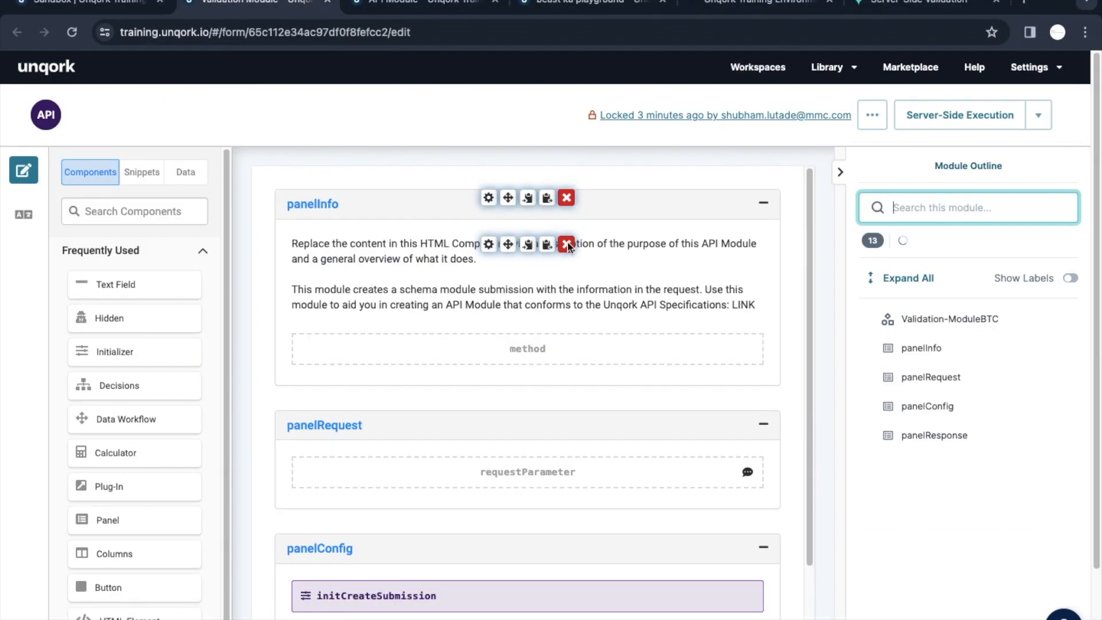
{"action": "left_click", "coordinate": [566, 245]}
{"action": "left_click", "coordinate": [568, 245]}
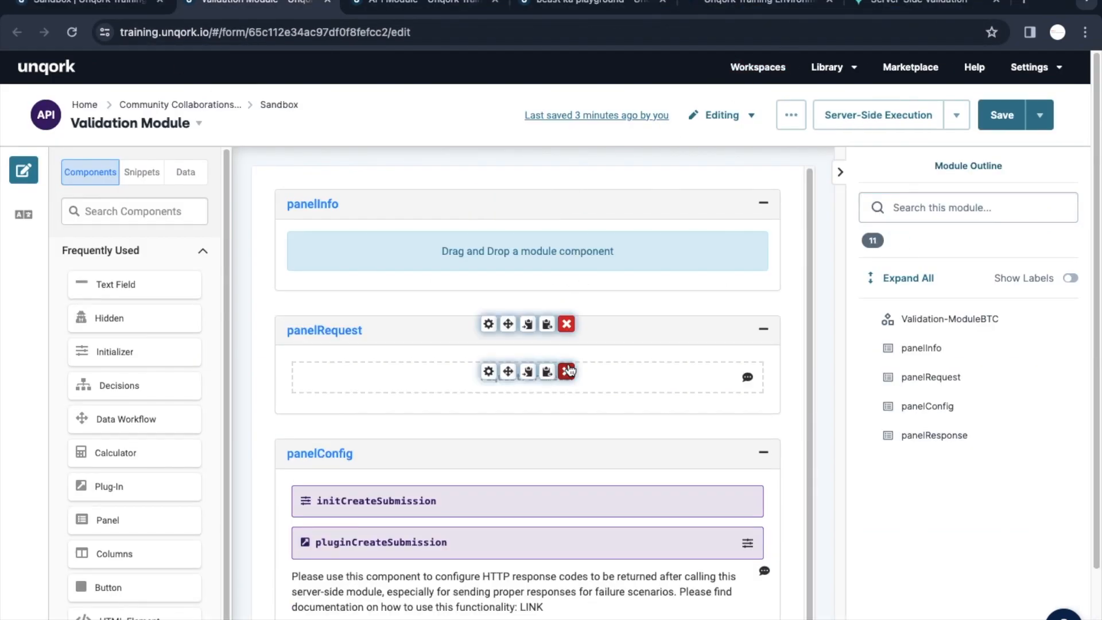
{"action": "left_click", "coordinate": [567, 371]}
- Delete every component inside panelConfig and save the Validation Module
{"action": "left_click", "coordinate": [566, 498]}
{"action": "left_click", "coordinate": [566, 498]}
{"action": "left_click", "coordinate": [566, 497]}
{"action": "left_click", "coordinate": [568, 497]}
{"action": "scroll", "coordinate": [562, 516], "scroll_direction": "down", "scroll_amount": 1}
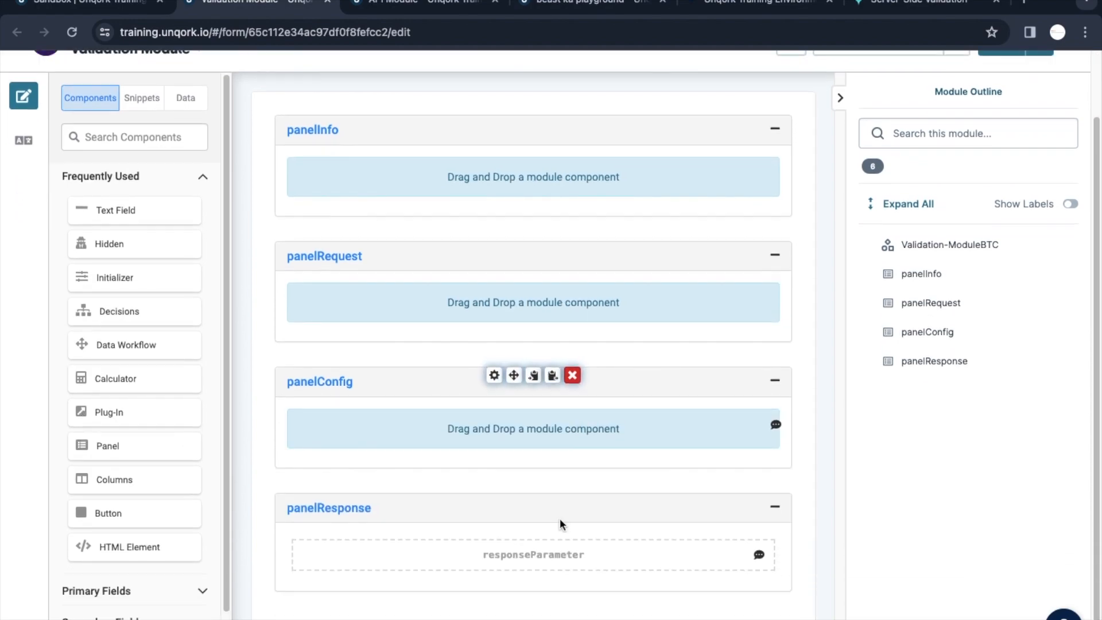
{"action": "scroll", "coordinate": [824, 315], "scroll_direction": "up", "scroll_amount": 2}
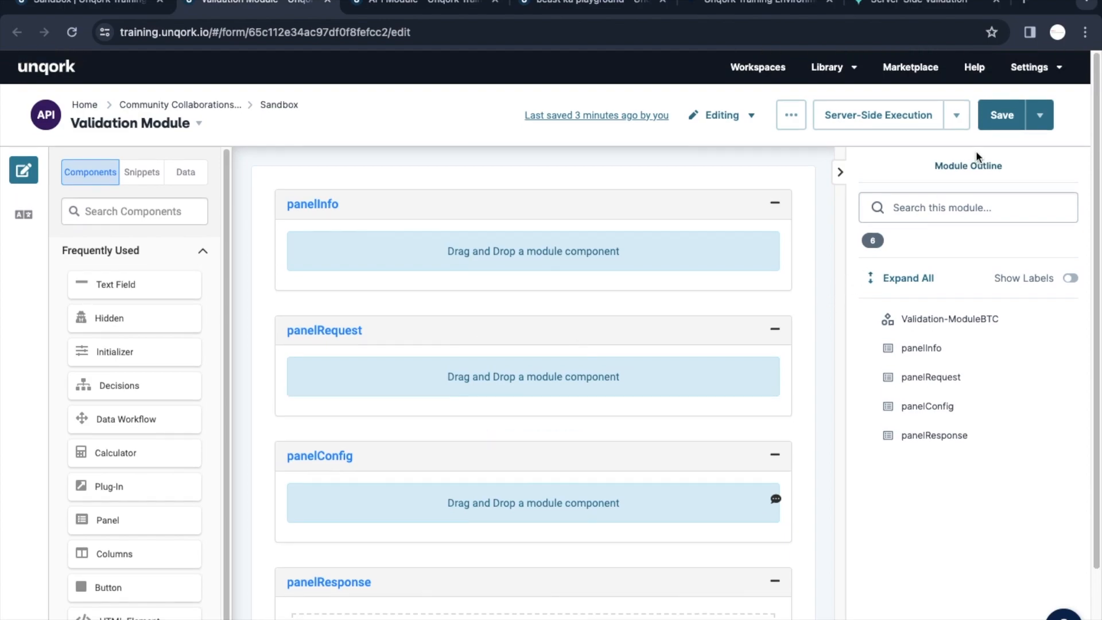
{"action": "left_click", "coordinate": [1001, 114]}
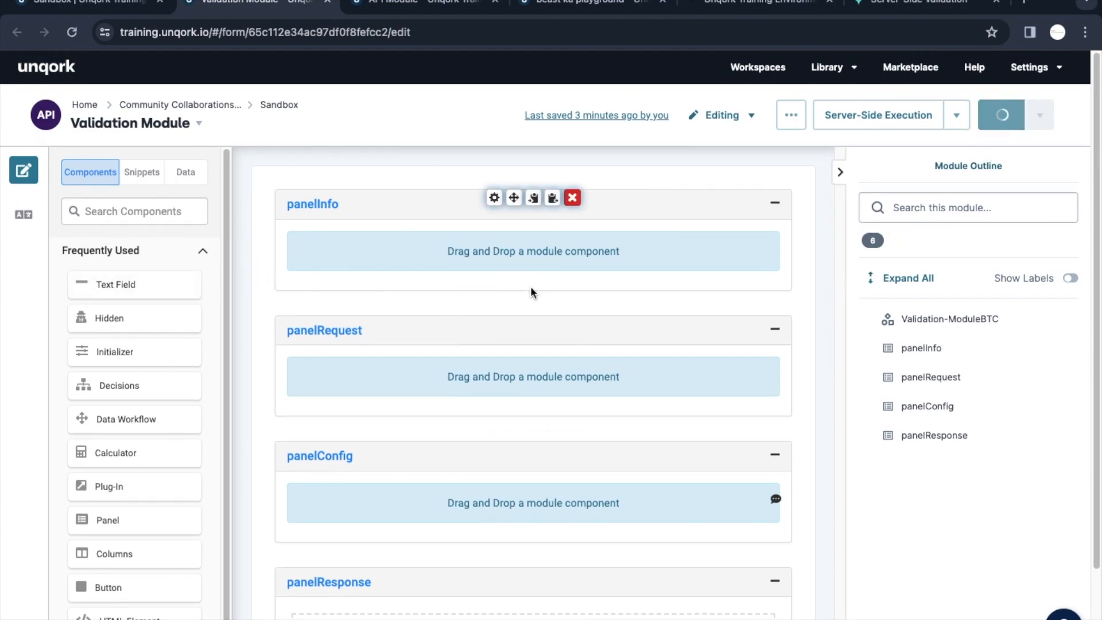
- Review the validation pattern diagram in Preview with the selection around the API Module box cleared, and return to Chrome
{"action": "left_click", "coordinate": [934, 4]}
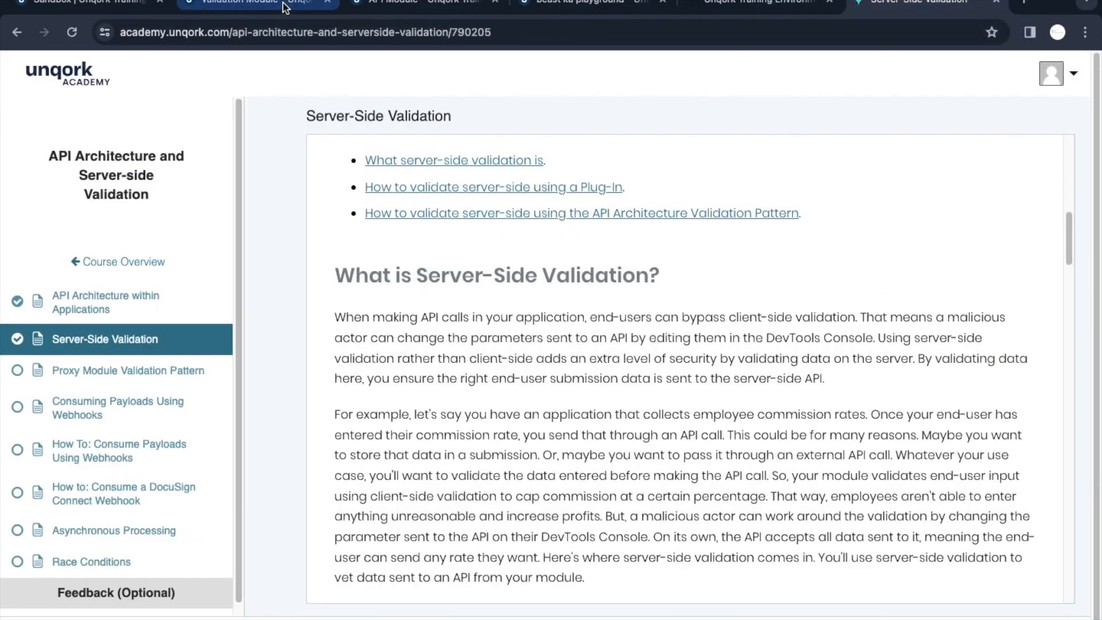
{"action": "key", "text": "super+Tab"}
{"action": "key", "text": "super+Tab"}
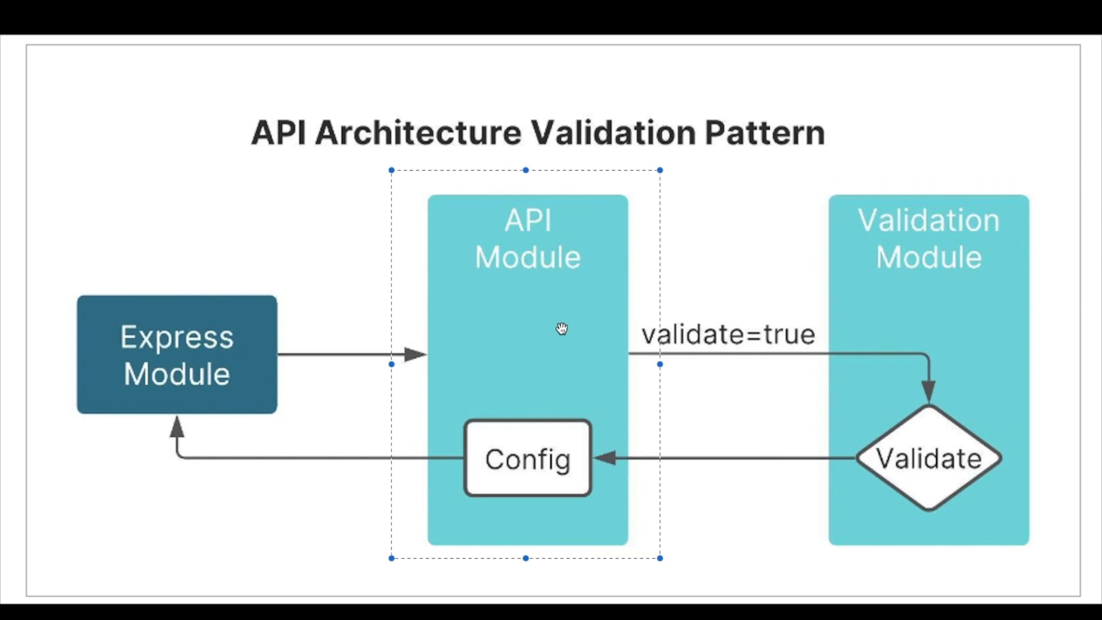
{"action": "left_click", "coordinate": [677, 273]}
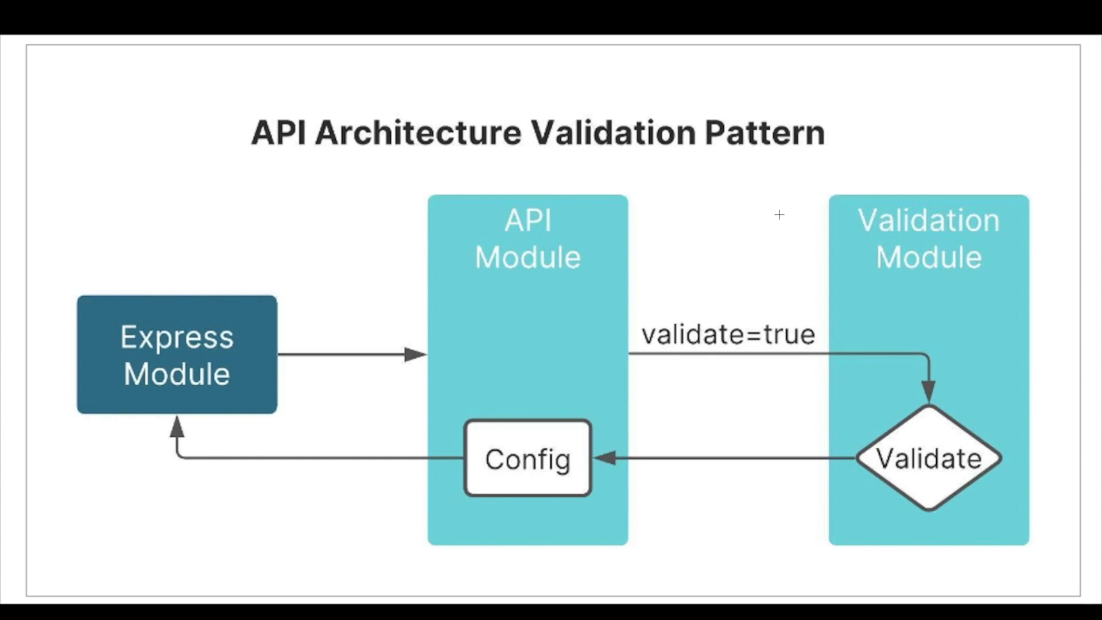
{"action": "key", "text": "super+Tab"}
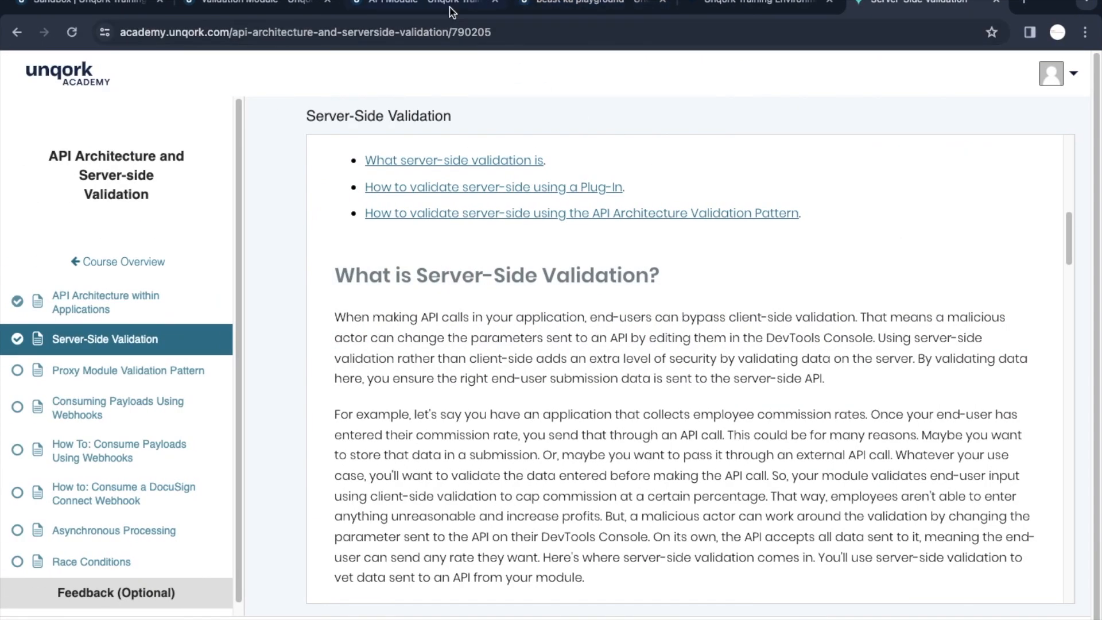
- Review the Server-Side Validation lesson in Unqork Academy and the panels of the API Module and the Validation Module
{"action": "left_click", "coordinate": [450, 8]}
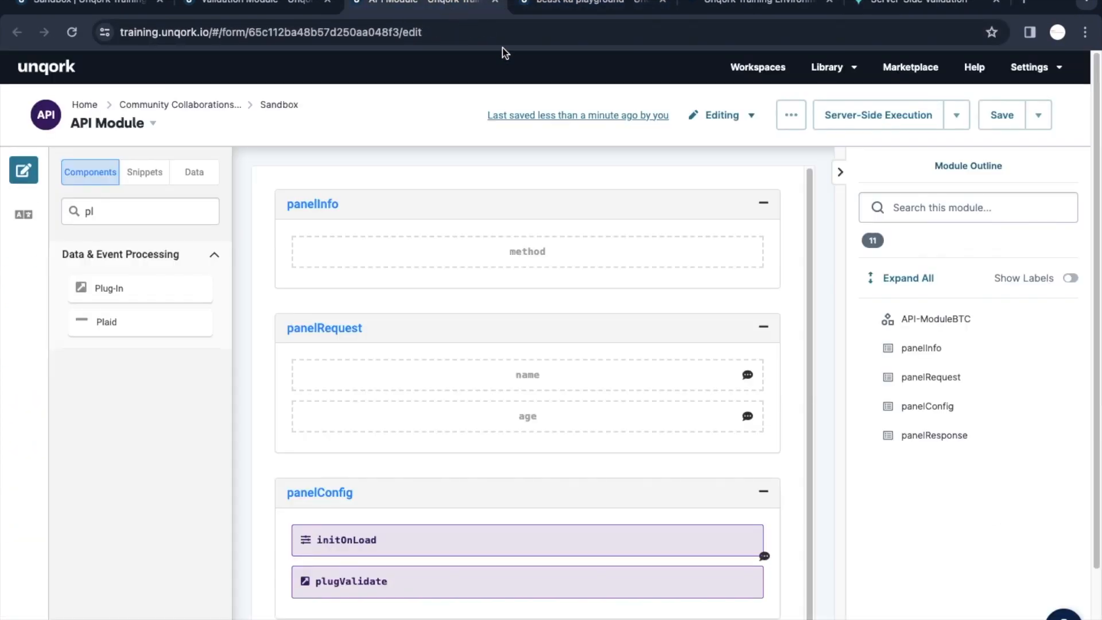
{"action": "left_click", "coordinate": [912, 7]}
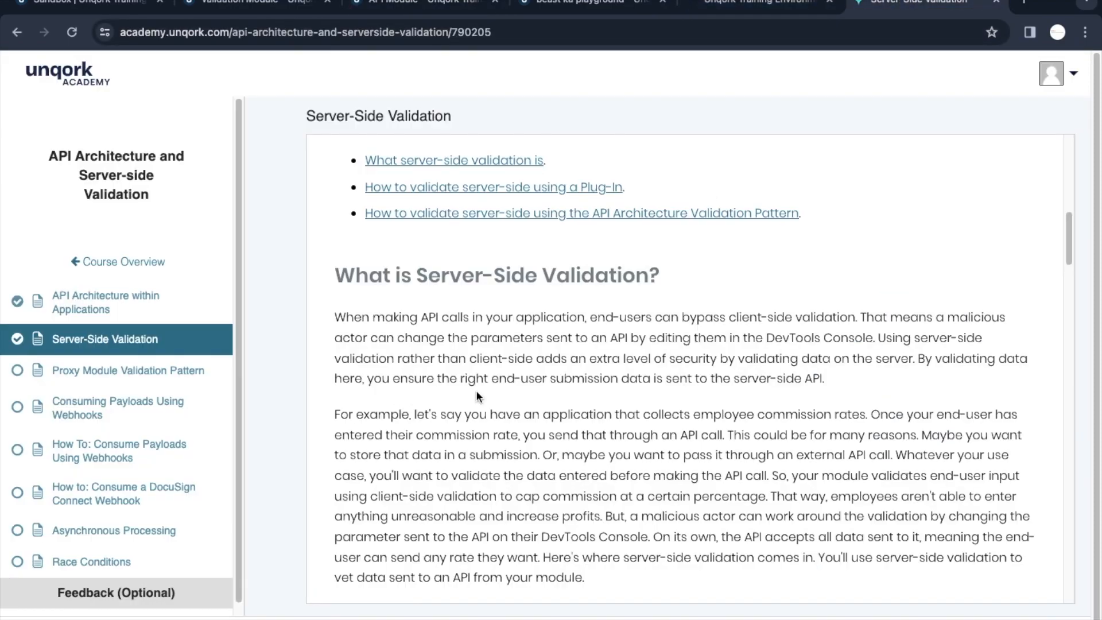
{"action": "scroll", "coordinate": [465, 388], "scroll_direction": "down", "scroll_amount": 1}
{"action": "scroll", "coordinate": [546, 351], "scroll_direction": "up", "scroll_amount": 1}
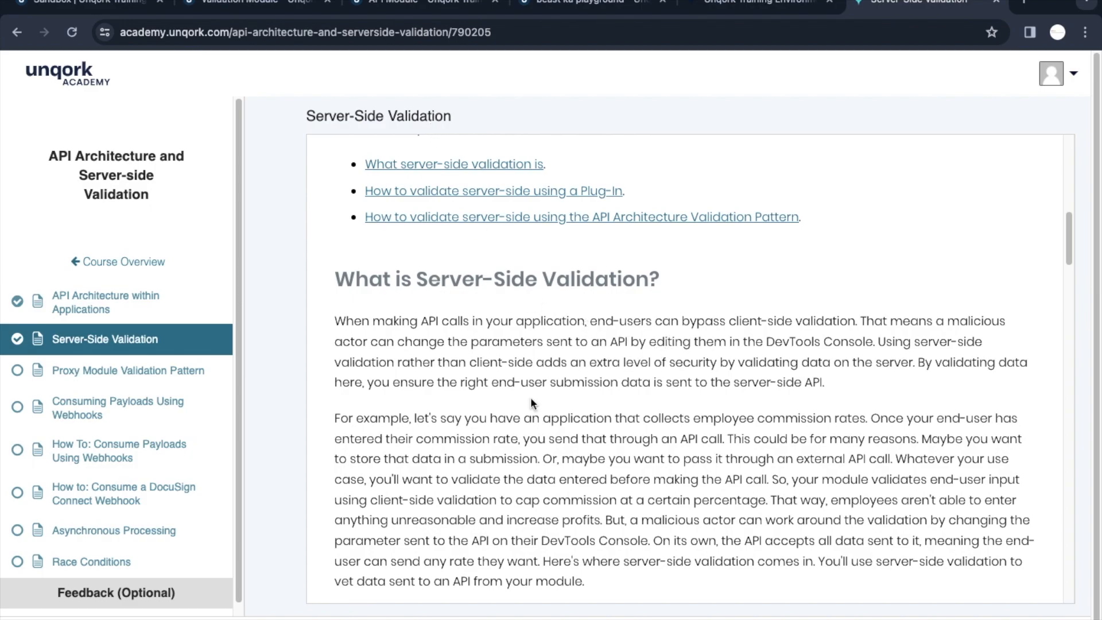
{"action": "left_click", "coordinate": [389, 7]}
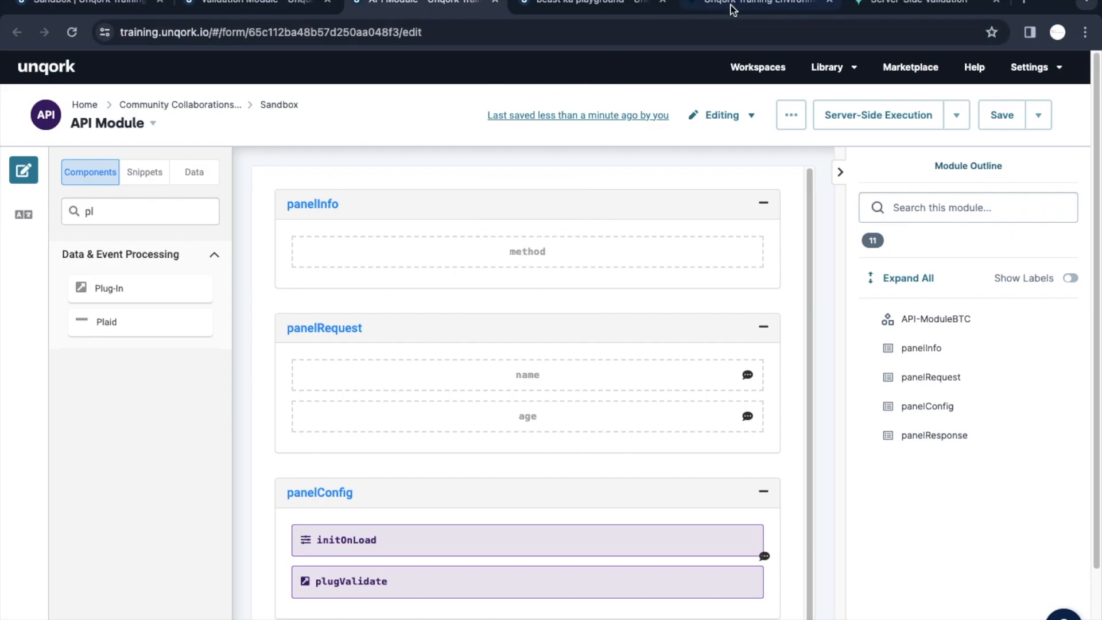
{"action": "left_click", "coordinate": [248, 8]}
{"action": "scroll", "coordinate": [305, 345], "scroll_direction": "down", "scroll_amount": 1}
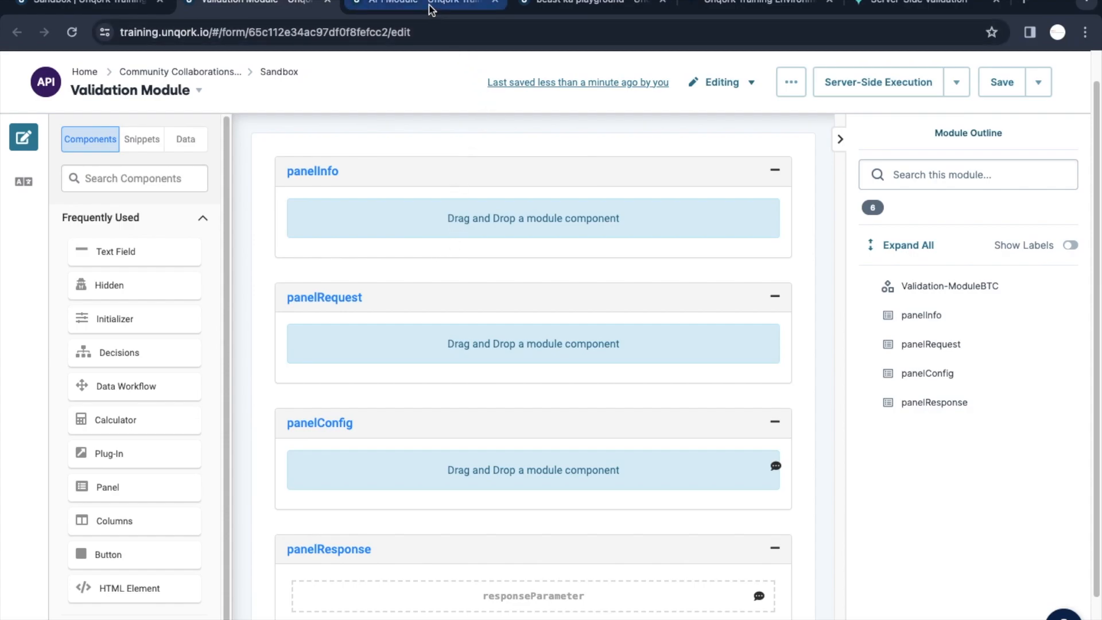
- Examine the Name, Age and Submit components of the beast ka playground module against the Validation Module's empty panels
{"action": "left_click", "coordinate": [631, 5]}
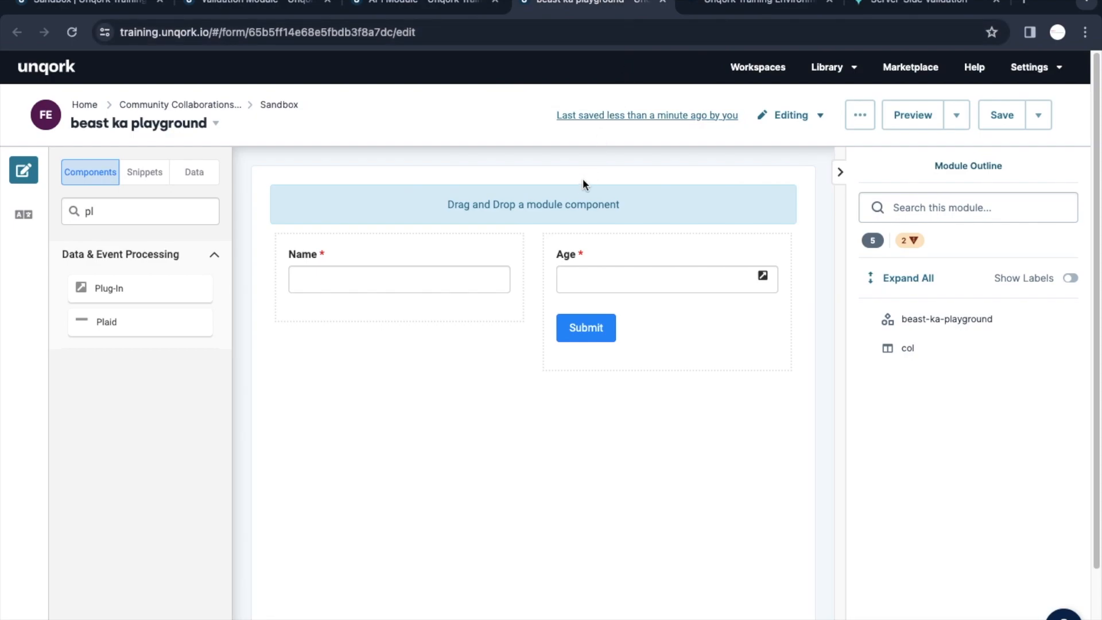
{"action": "mouse_move", "coordinate": [492, 235]}
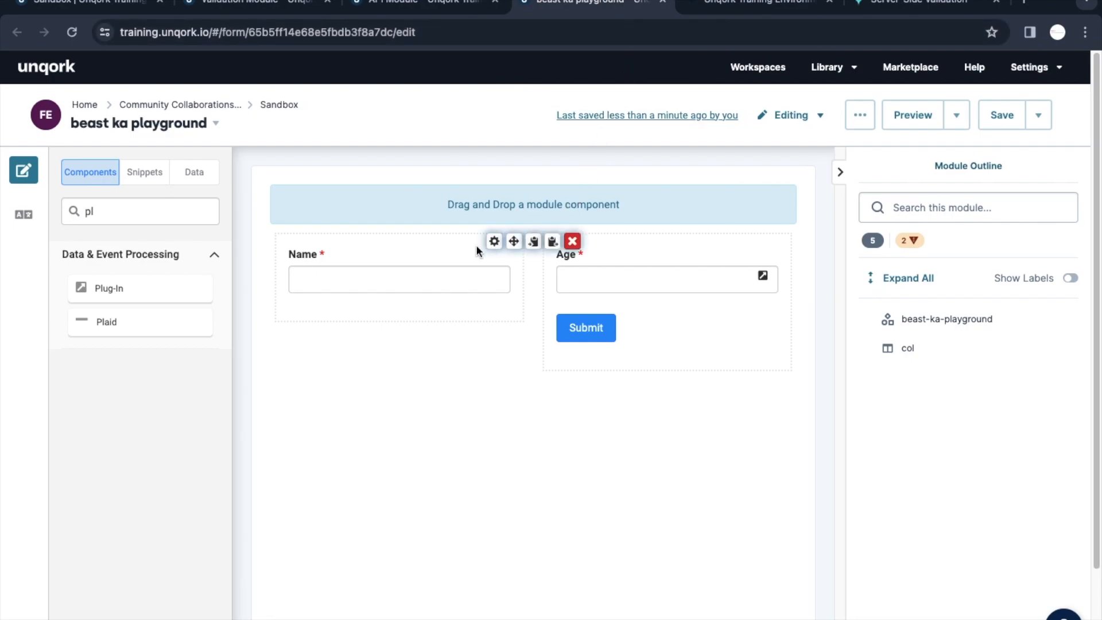
{"action": "mouse_move", "coordinate": [453, 256]}
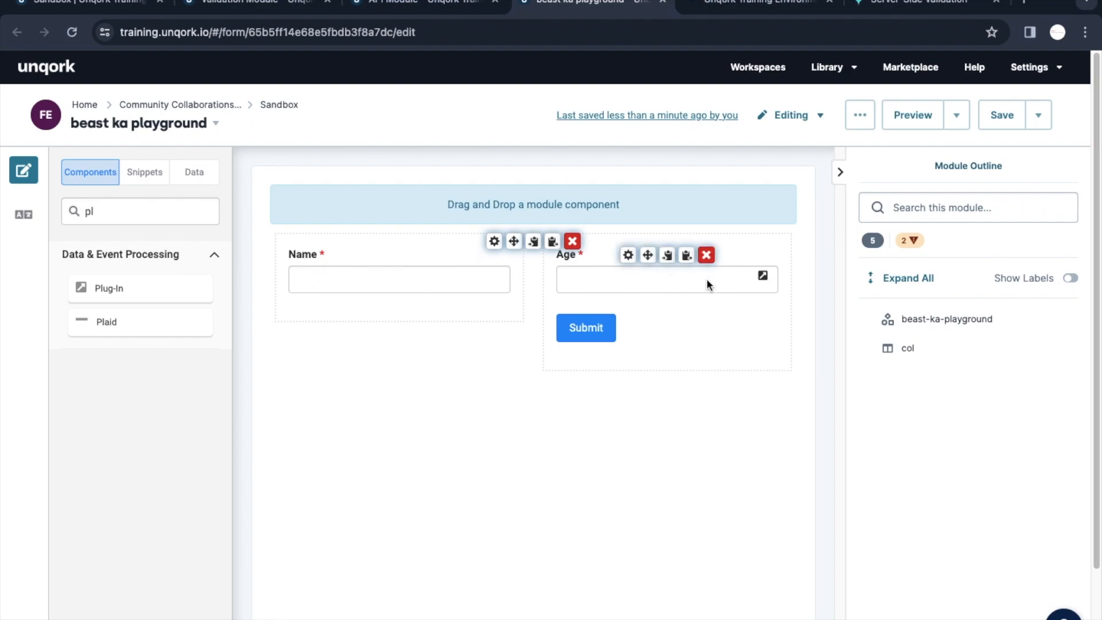
{"action": "mouse_move", "coordinate": [651, 324]}
{"action": "left_click", "coordinate": [244, 5]}
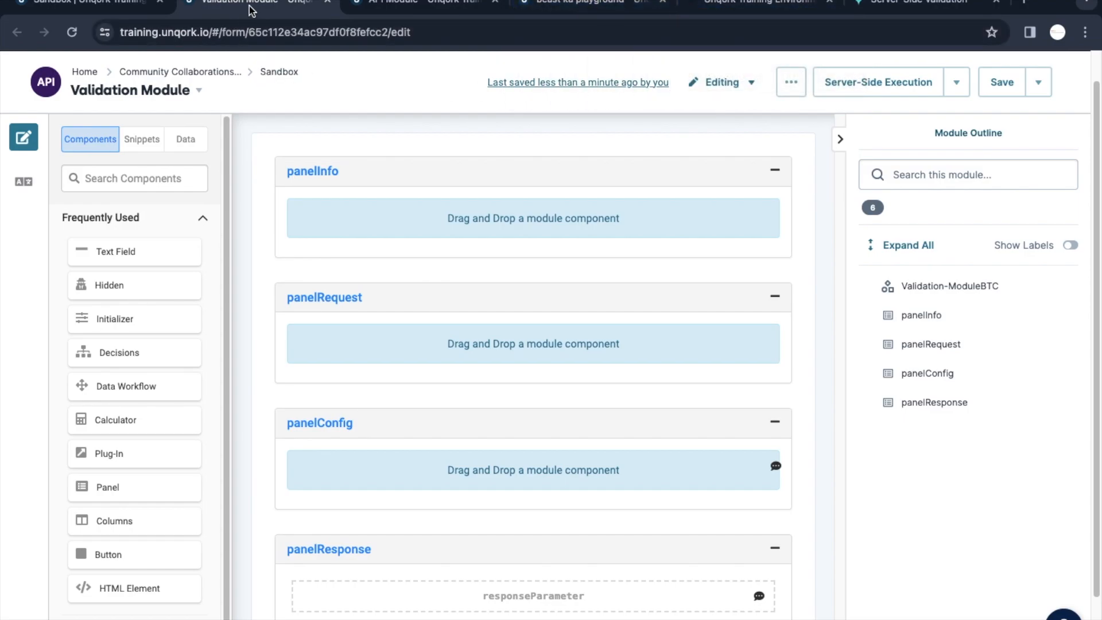
{"action": "left_click", "coordinate": [748, 5]}
{"action": "left_click", "coordinate": [600, 5]}
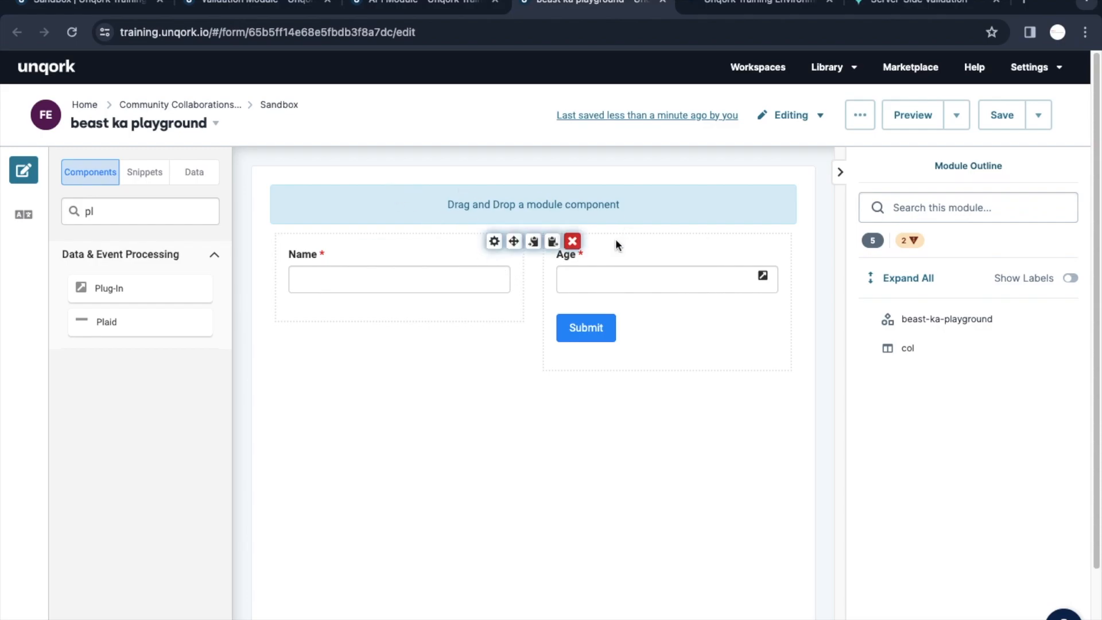
{"action": "left_click", "coordinate": [263, 8]}
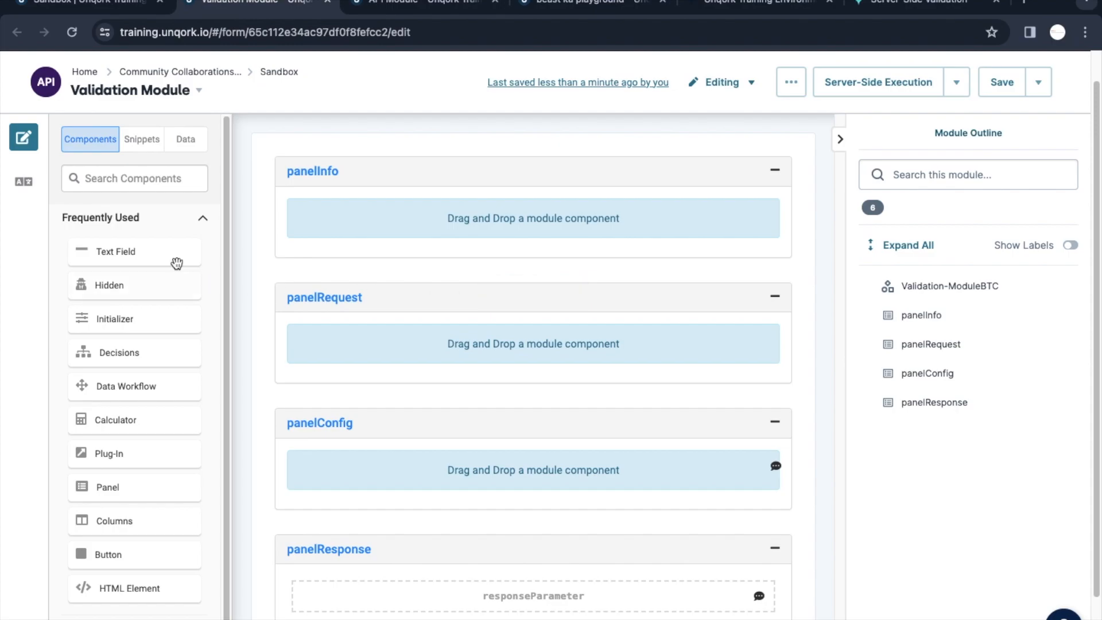
{"action": "left_click", "coordinate": [626, 5]}
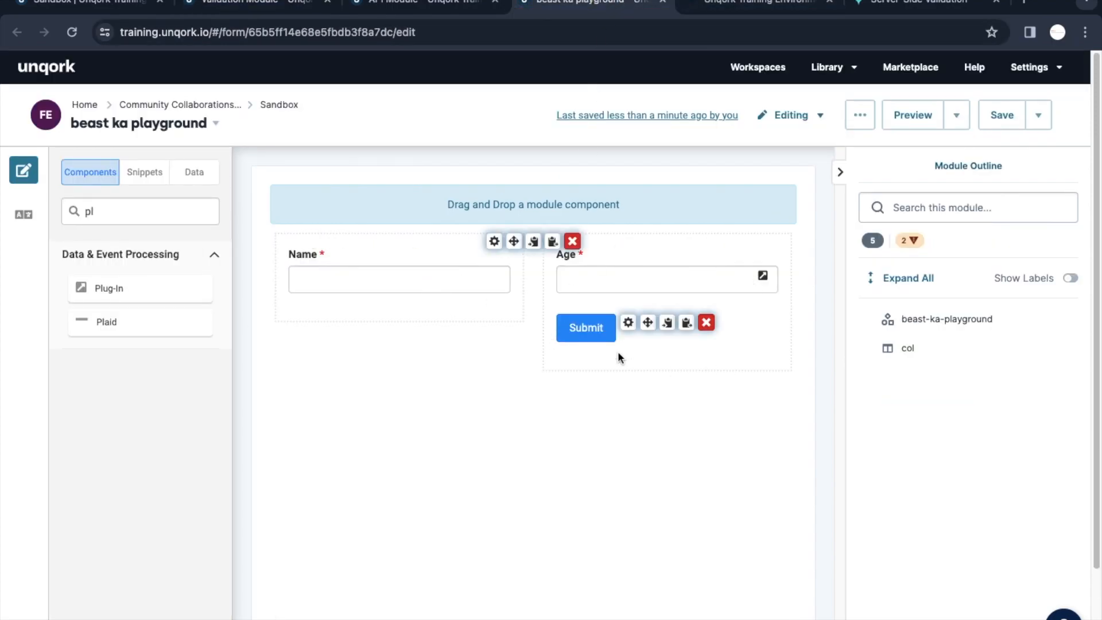
{"action": "left_click", "coordinate": [288, 9]}
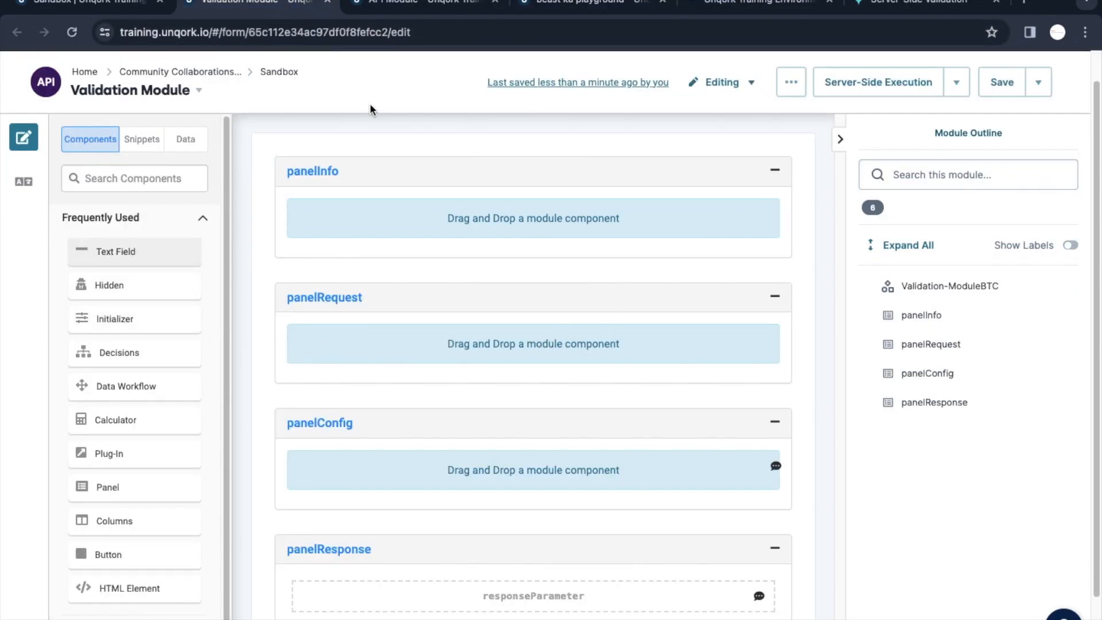
{"action": "left_click", "coordinate": [586, 5]}
{"action": "left_click", "coordinate": [586, 5]}
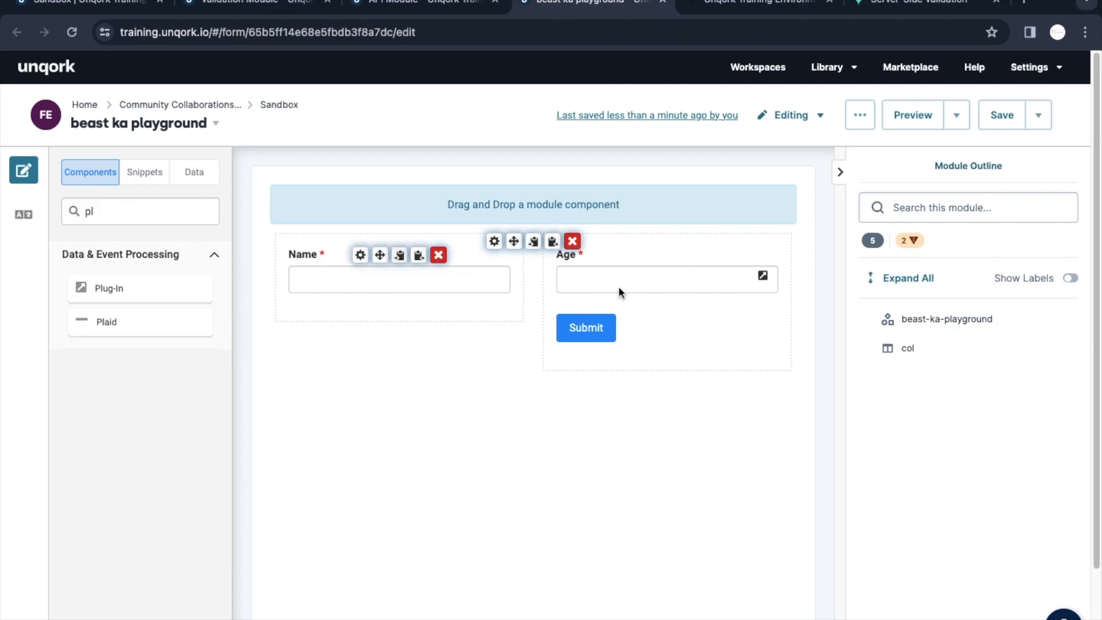
- Add a Panel component inside panelConfig of the Validation Module
{"action": "left_click", "coordinate": [270, 4]}
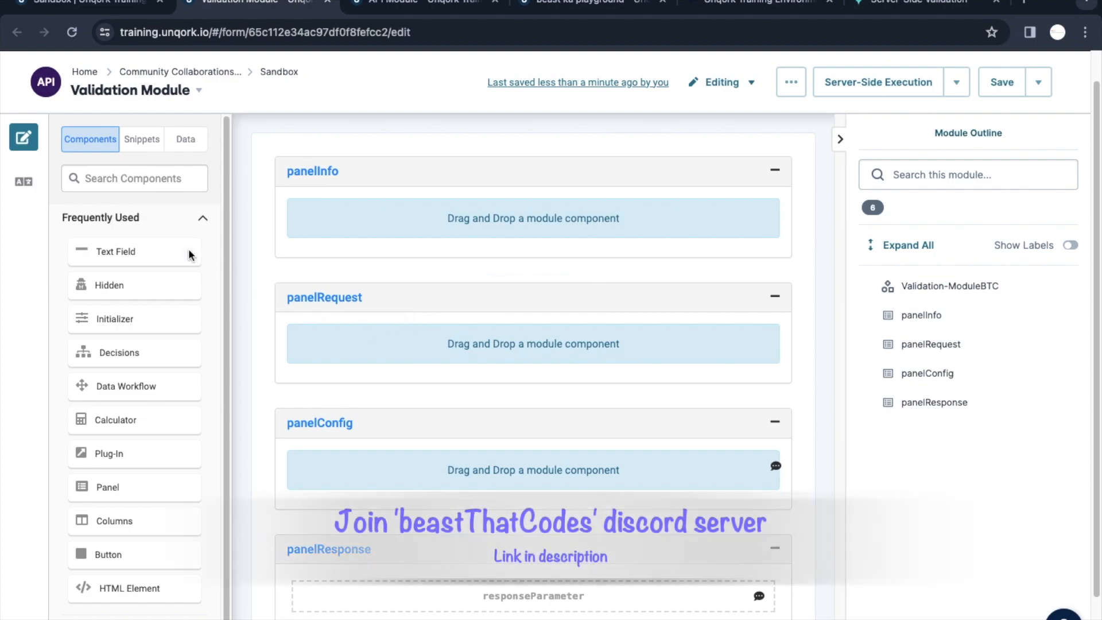
{"action": "left_click", "coordinate": [130, 182]}
{"action": "type", "text": "pan"}
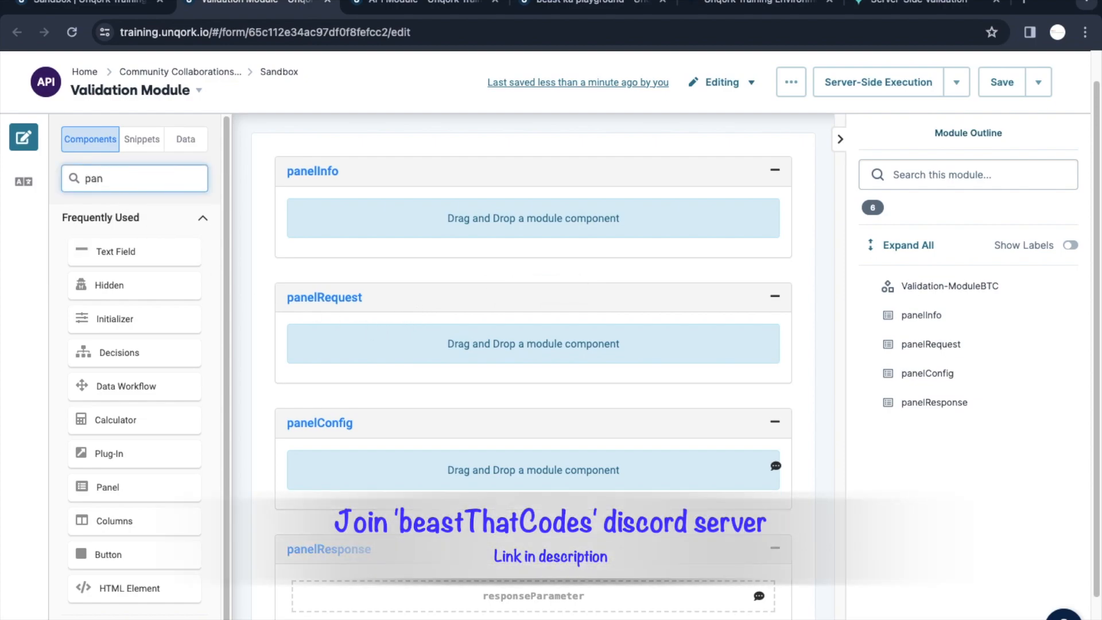
{"action": "left_click_drag", "start_coordinate": [146, 256], "coordinate": [521, 466]}
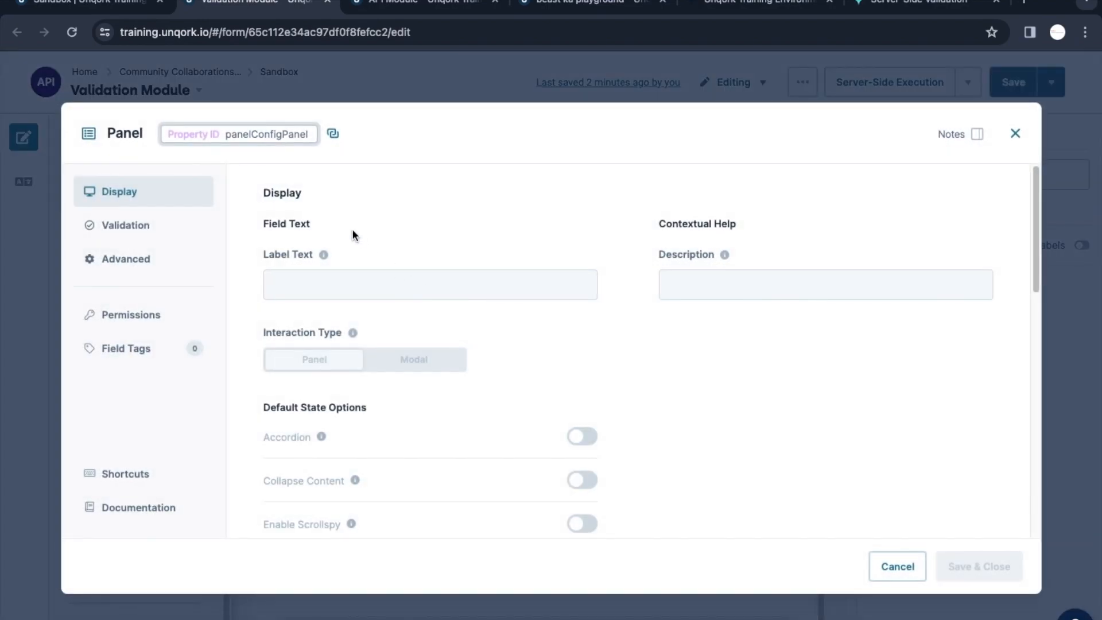
- Set the new panel's Property ID to panelImportClientModule
{"action": "double_click", "coordinate": [252, 132]}
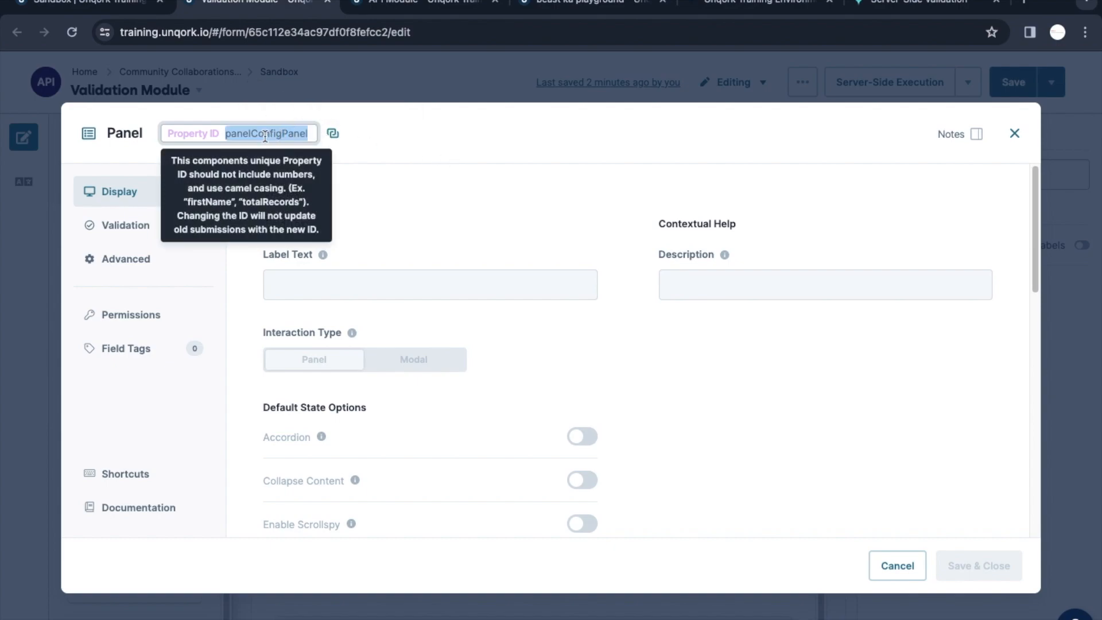
{"action": "left_click", "coordinate": [440, 204]}
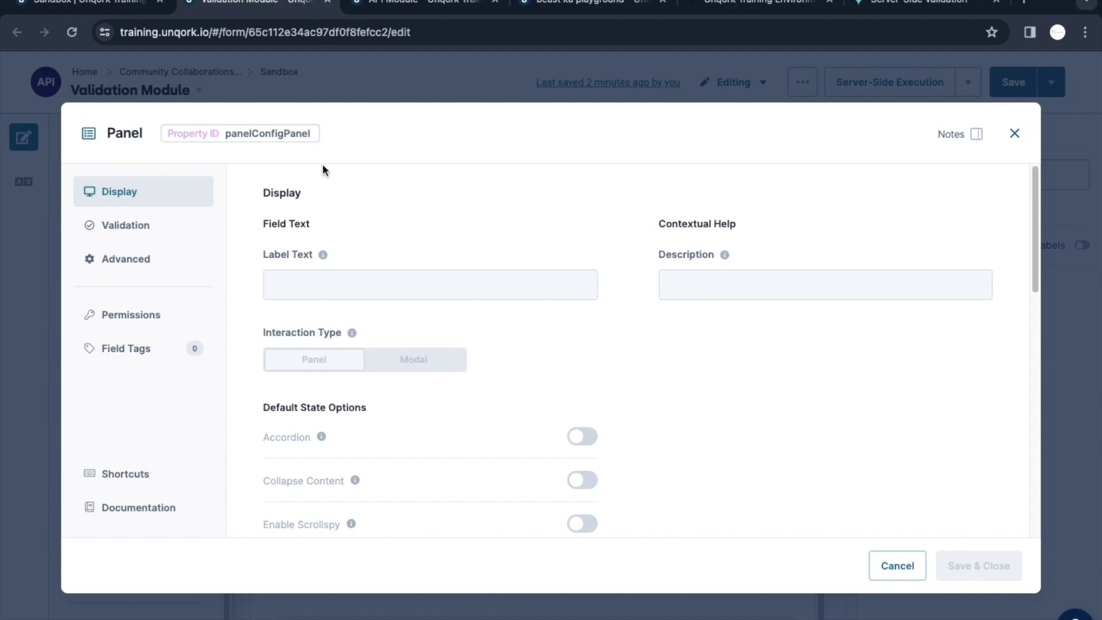
{"action": "left_click", "coordinate": [282, 136]}
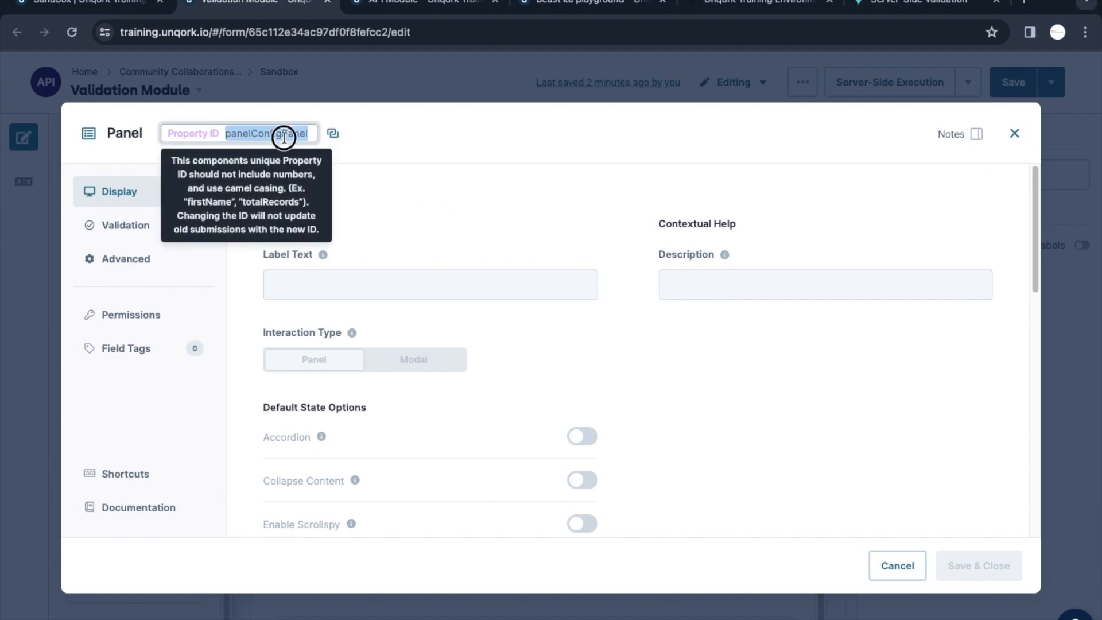
{"action": "type", "text": "pan"}
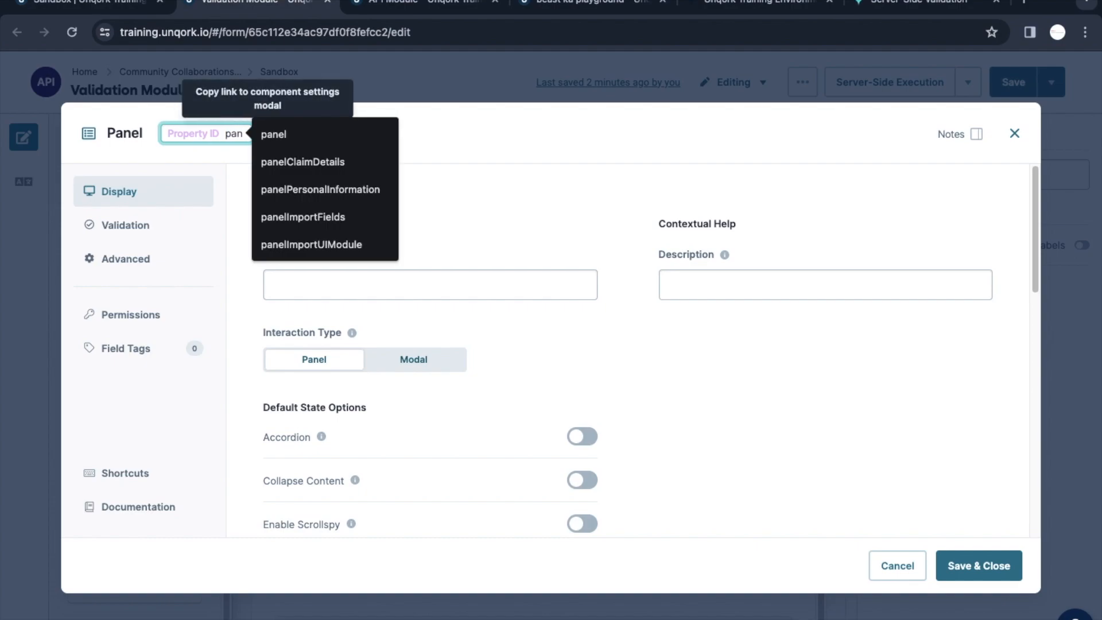
{"action": "type", "text": "nel"}
{"action": "key", "text": "BackSpace"}
{"action": "key", "text": "BackSpace"}
{"action": "key", "text": "BackSpace"}
{"action": "type", "text": "el"}
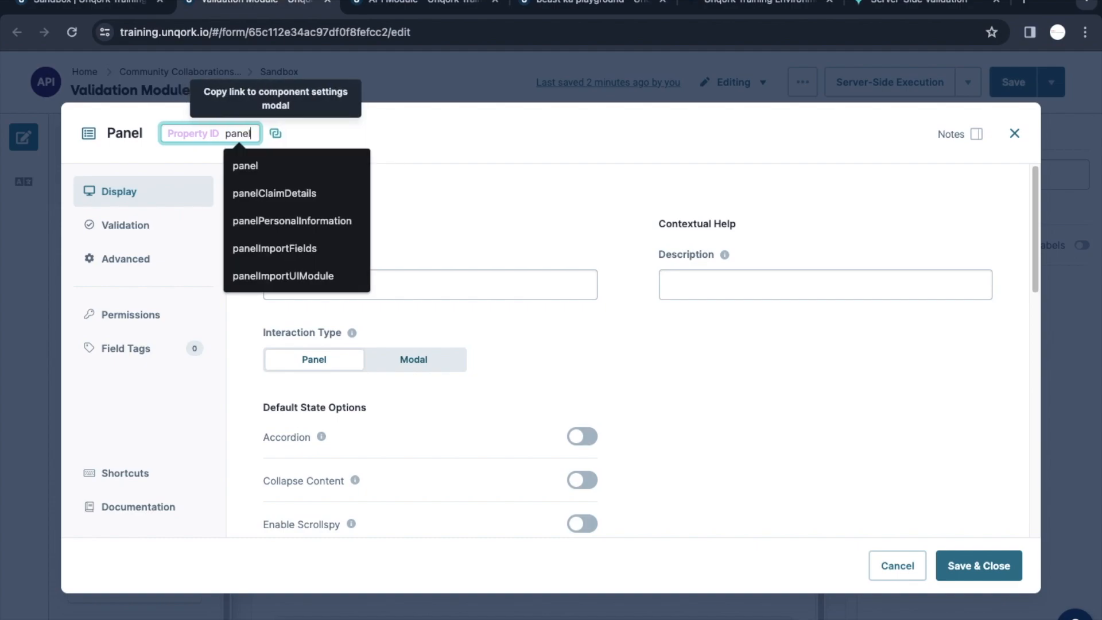
{"action": "type", "text": "Import"}
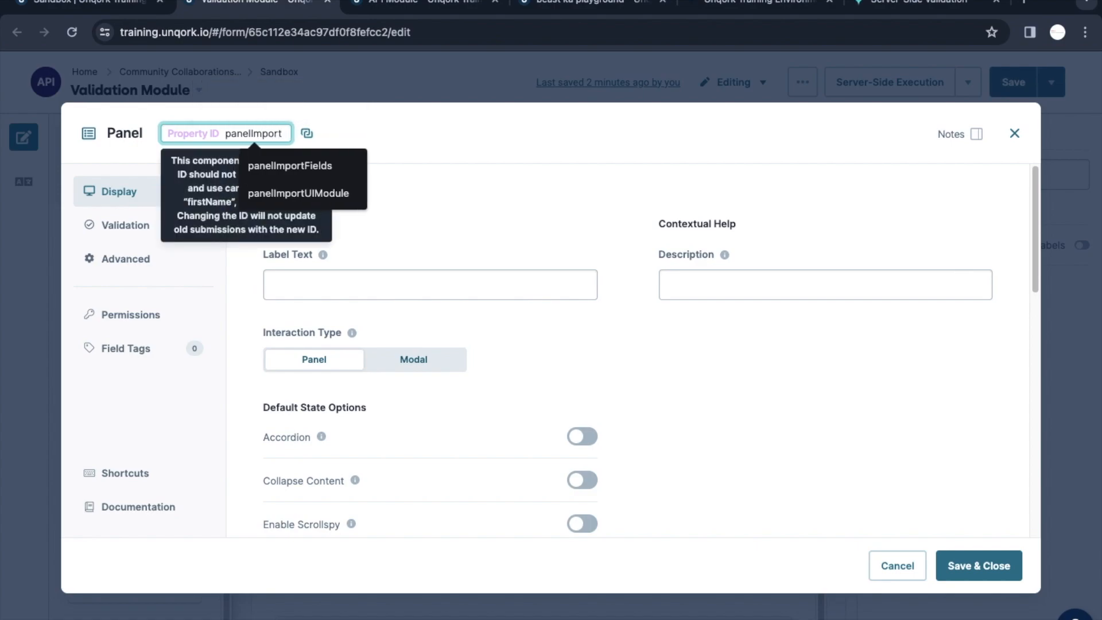
{"action": "type", "text": "Cllient"}
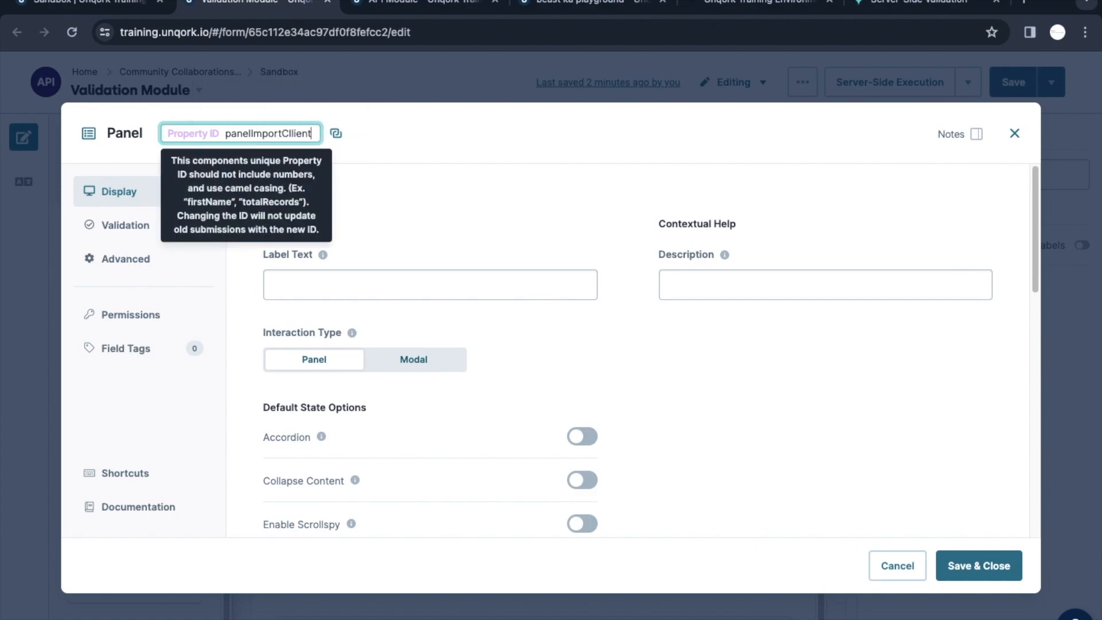
{"action": "key", "text": "BackSpace"}
{"action": "key", "text": "BackSpace"}
{"action": "key", "text": "BackSpace"}
{"action": "key", "text": "BackSpace"}
{"action": "key", "text": "BackSpace"}
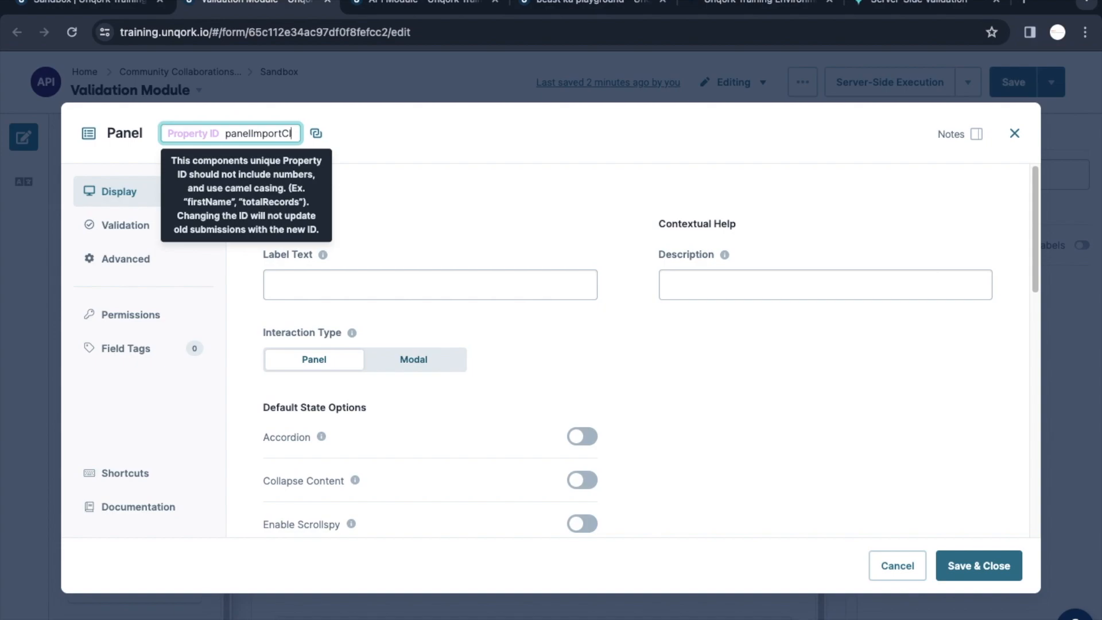
{"action": "type", "text": "ientModule"}
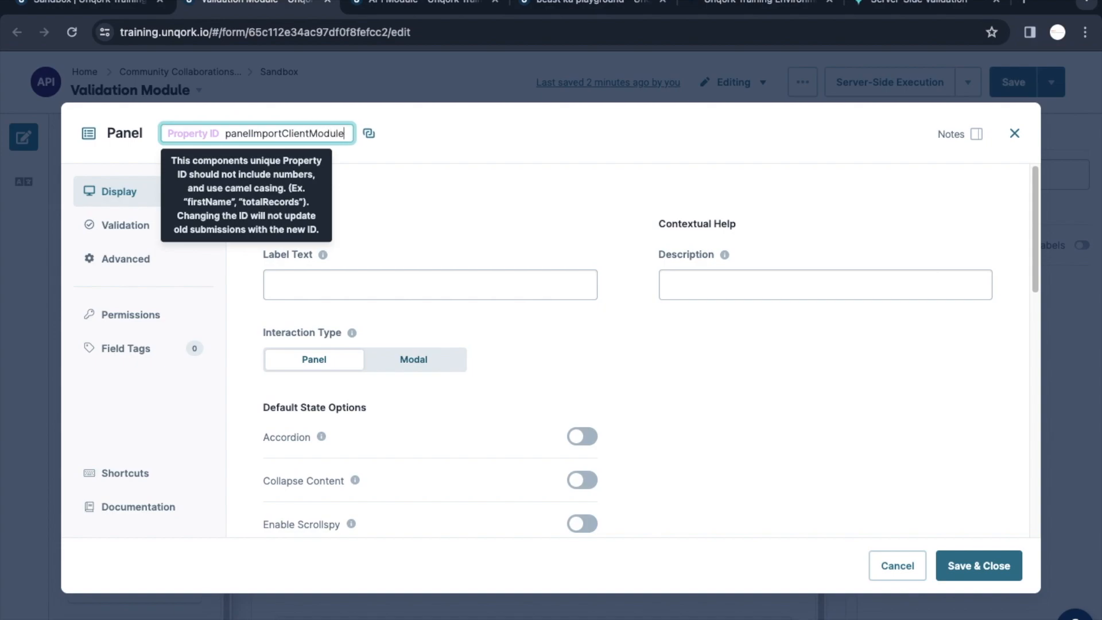
- Reuse the Property ID panelImportClientModule as the panel's label text
{"action": "key", "text": "ctrl+a"}
{"action": "key", "text": "ctrl+c"}
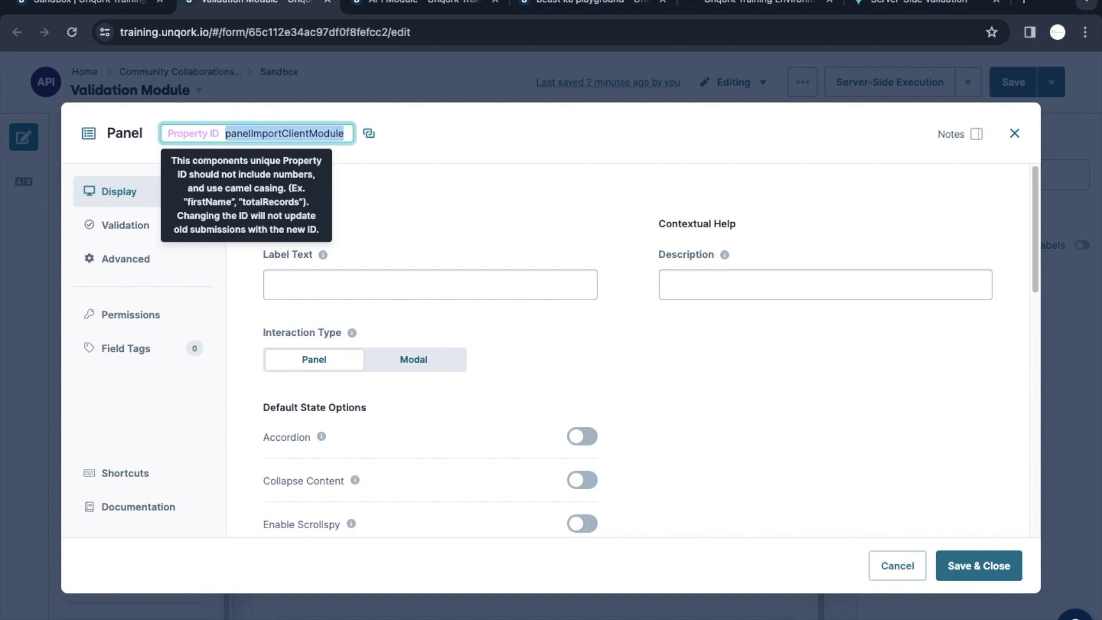
{"action": "left_click", "coordinate": [296, 282]}
{"action": "key", "text": "ctrl+v"}
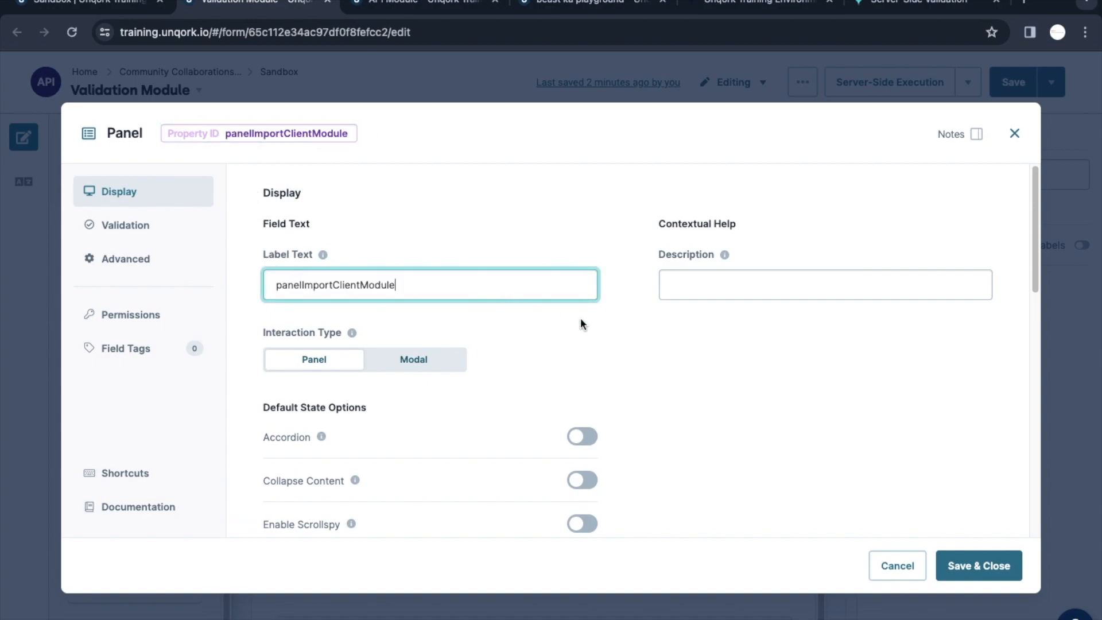
- Enable Import Existing Module for the panel, choose beast ka playground as the module to import, and save the component
{"action": "scroll", "coordinate": [639, 412], "scroll_direction": "down", "scroll_amount": 1}
{"action": "scroll", "coordinate": [474, 361], "scroll_direction": "down", "scroll_amount": 3}
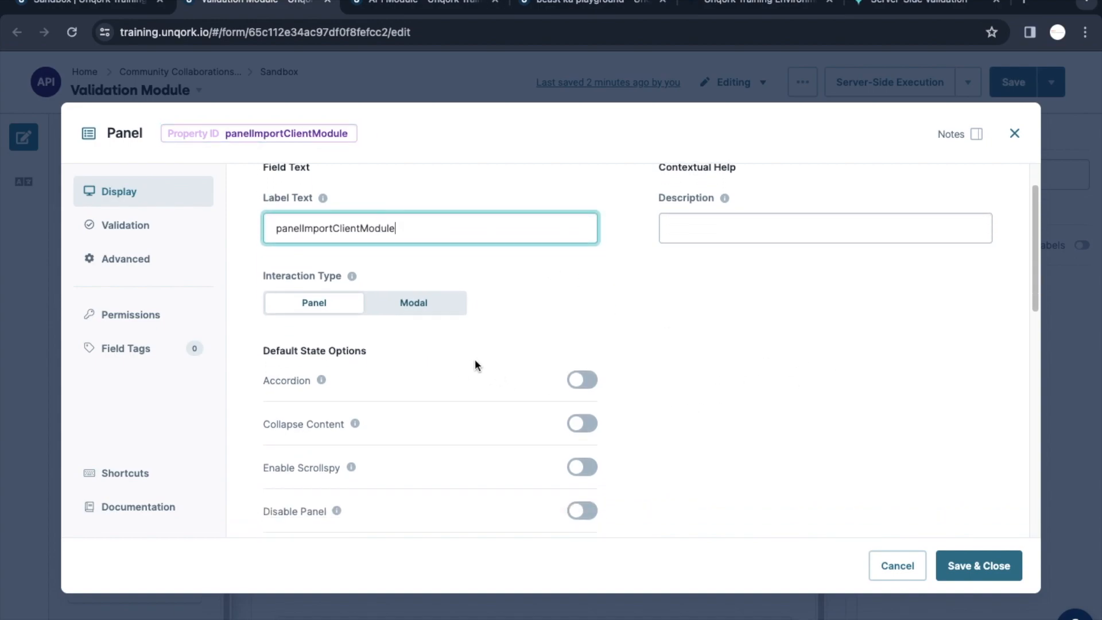
{"action": "scroll", "coordinate": [449, 284], "scroll_direction": "down", "scroll_amount": 5}
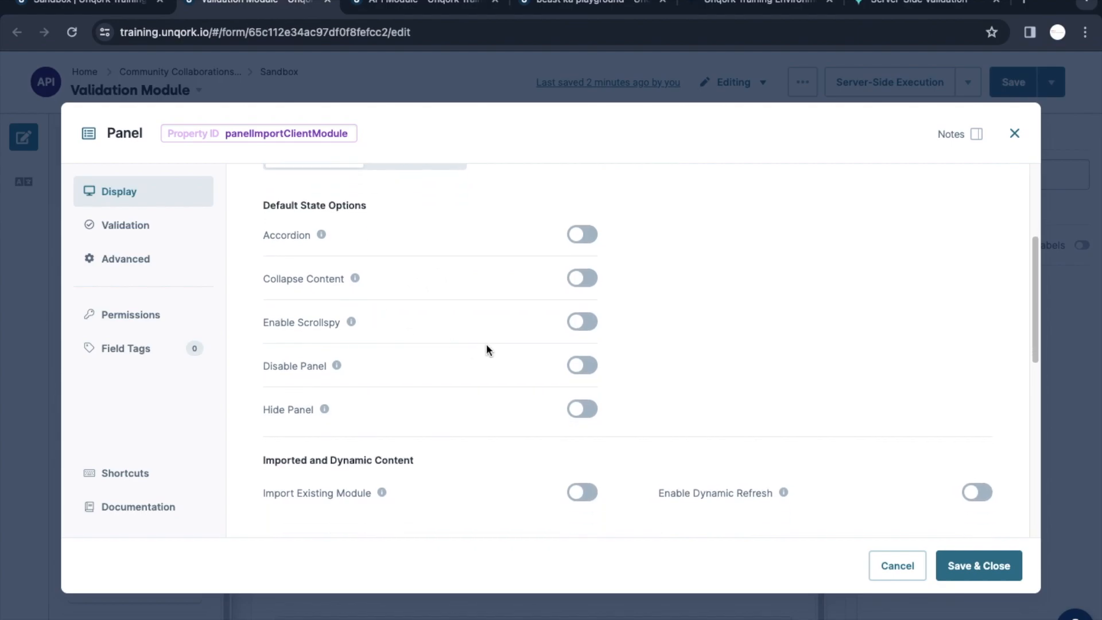
{"action": "left_click", "coordinate": [593, 498]}
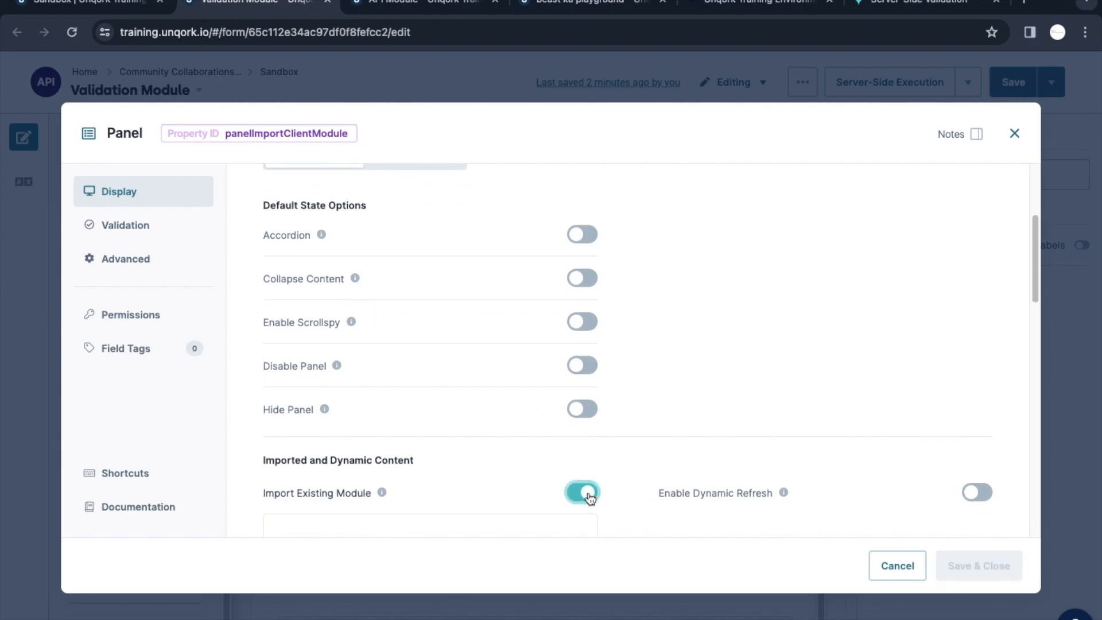
{"action": "scroll", "coordinate": [693, 442], "scroll_direction": "down", "scroll_amount": 5}
{"action": "left_click", "coordinate": [407, 383]}
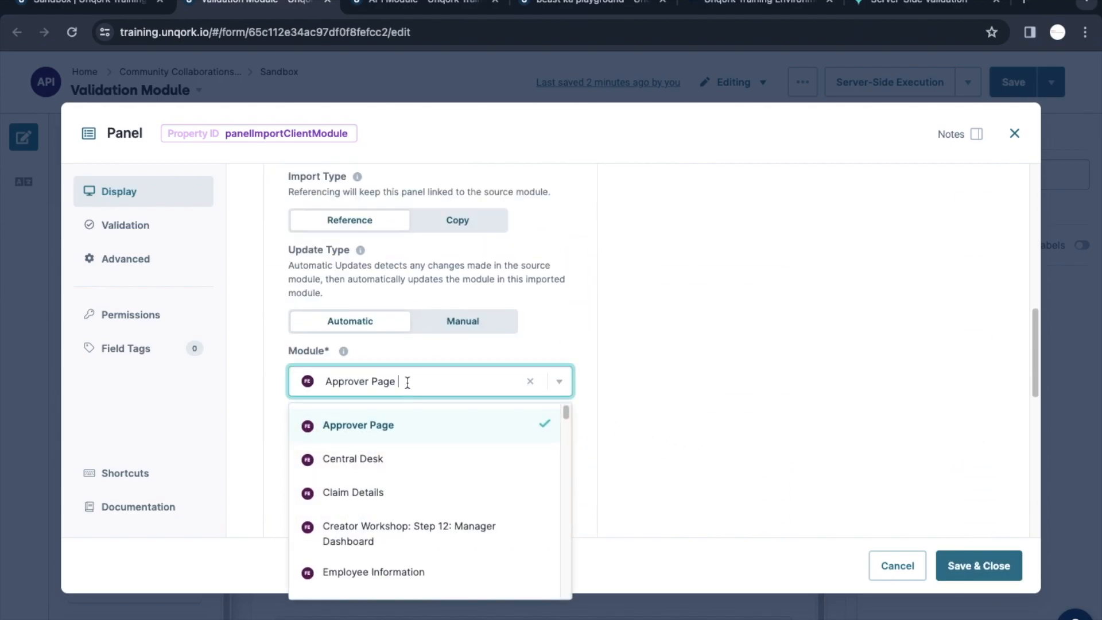
{"action": "type", "text": "bea"}
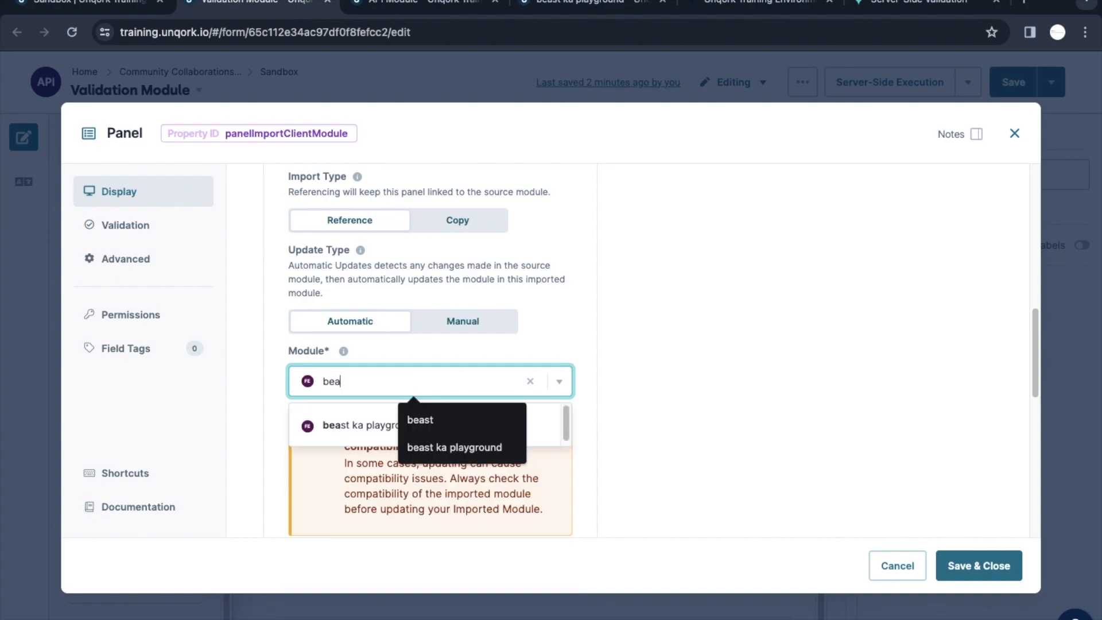
{"action": "left_click", "coordinate": [369, 425]}
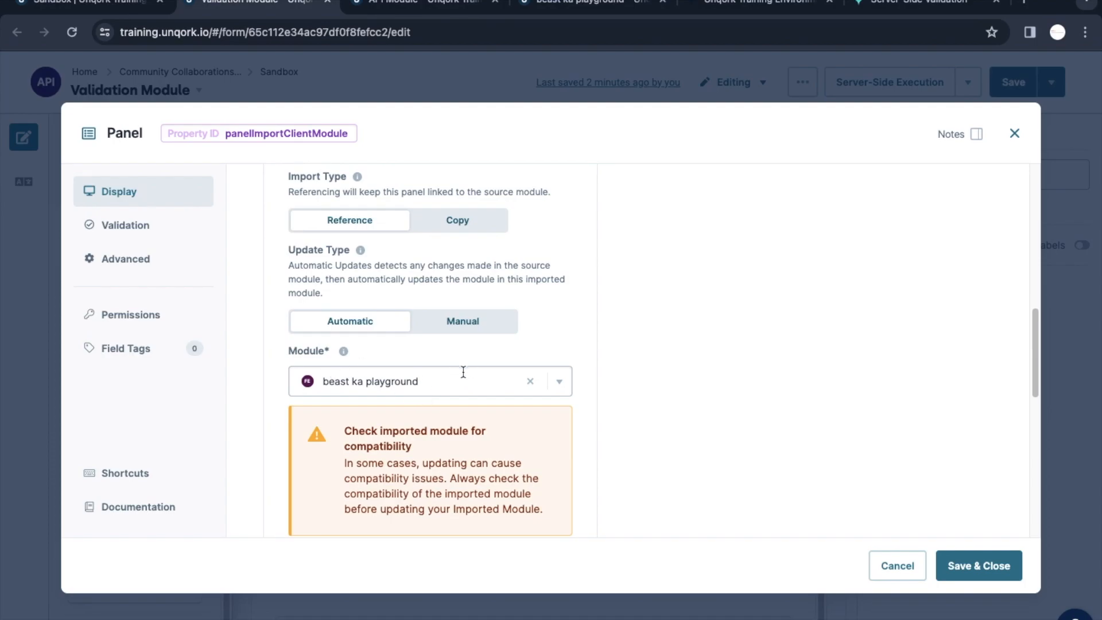
{"action": "left_click", "coordinate": [979, 566]}
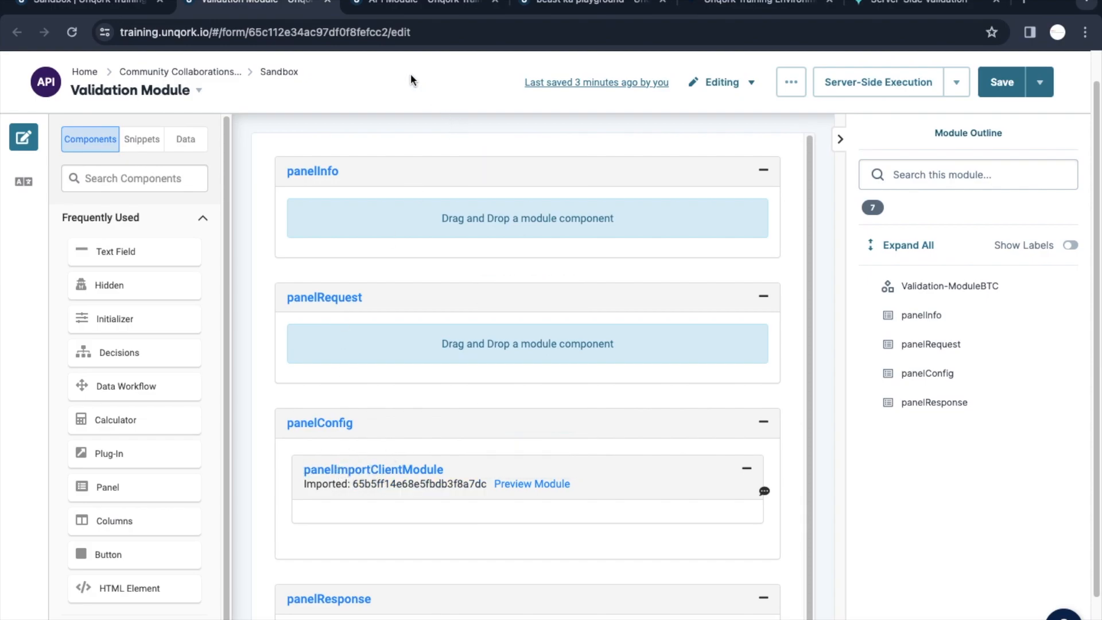
- Save the Validation Module with its imported client module panel
{"action": "left_click", "coordinate": [556, 6]}
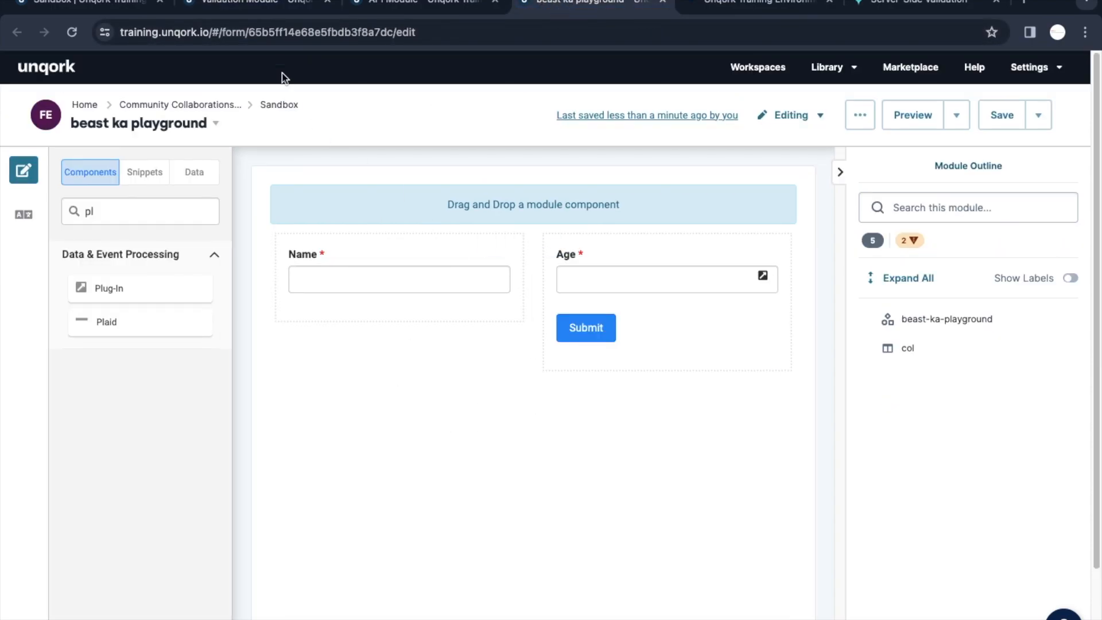
{"action": "left_click", "coordinate": [277, 8]}
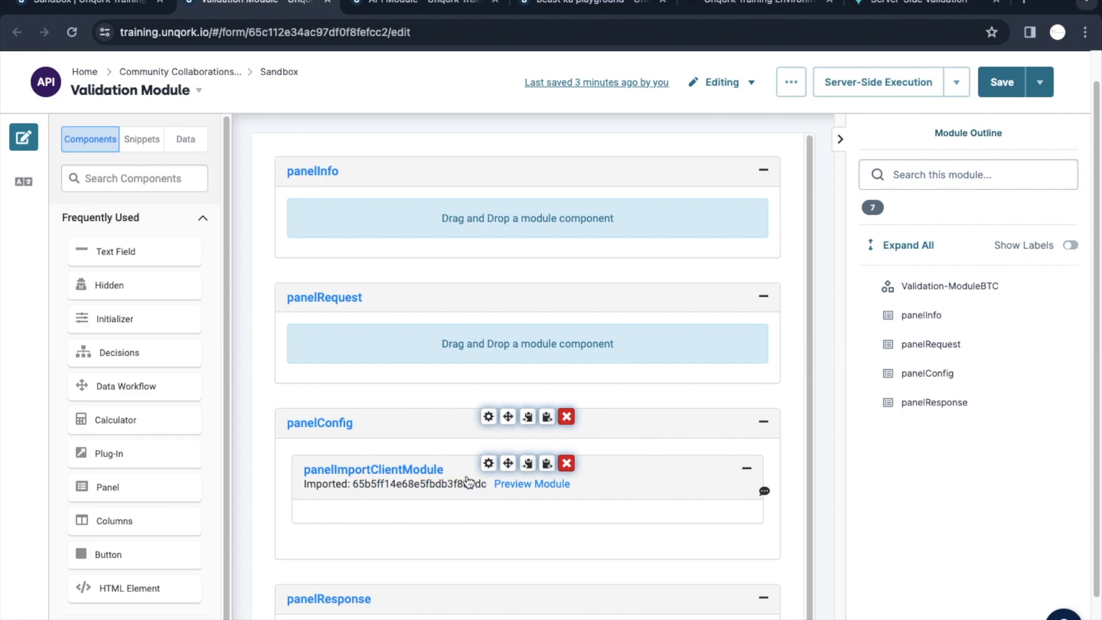
{"action": "left_click", "coordinate": [1005, 84]}
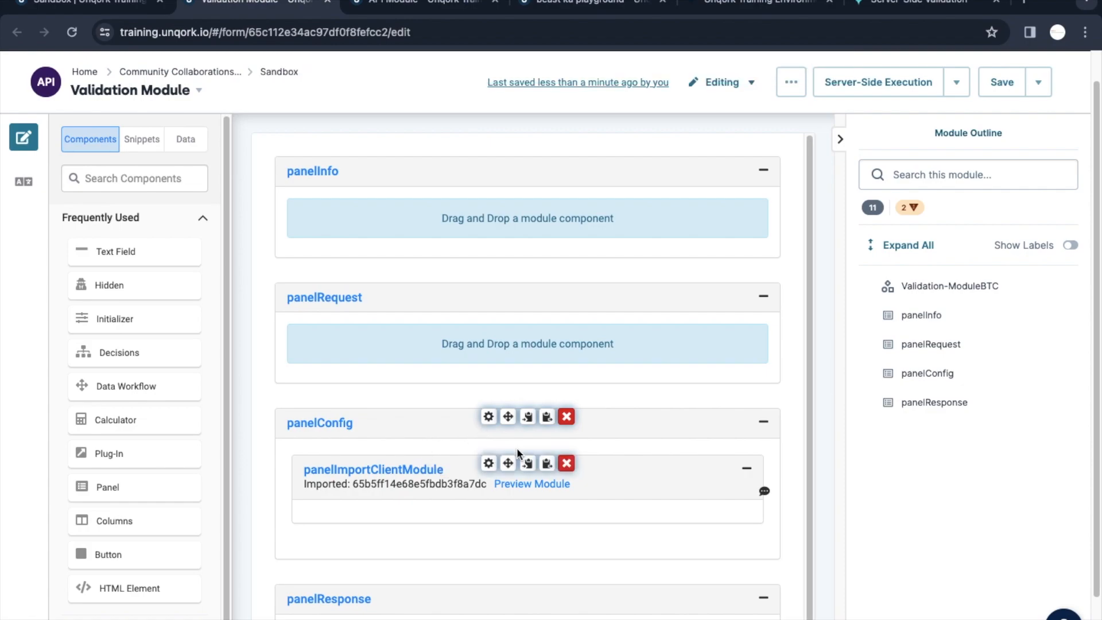
- Examine the Name and Age fields in the client form preview against the panel imported into the Validation Module
{"action": "left_click", "coordinate": [757, 5]}
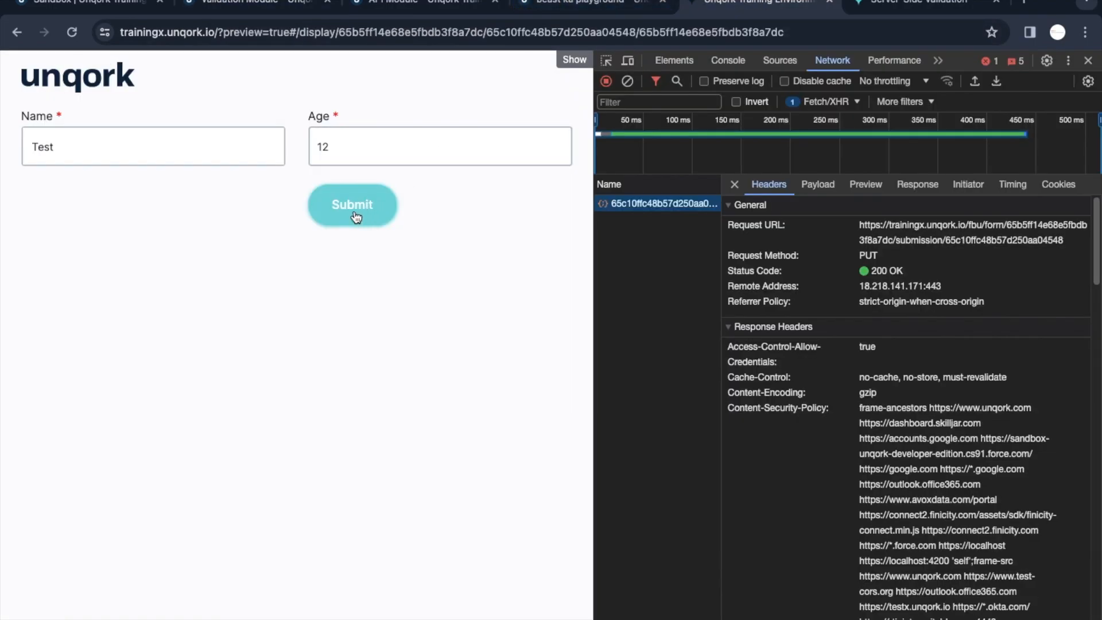
{"action": "left_click", "coordinate": [285, 6]}
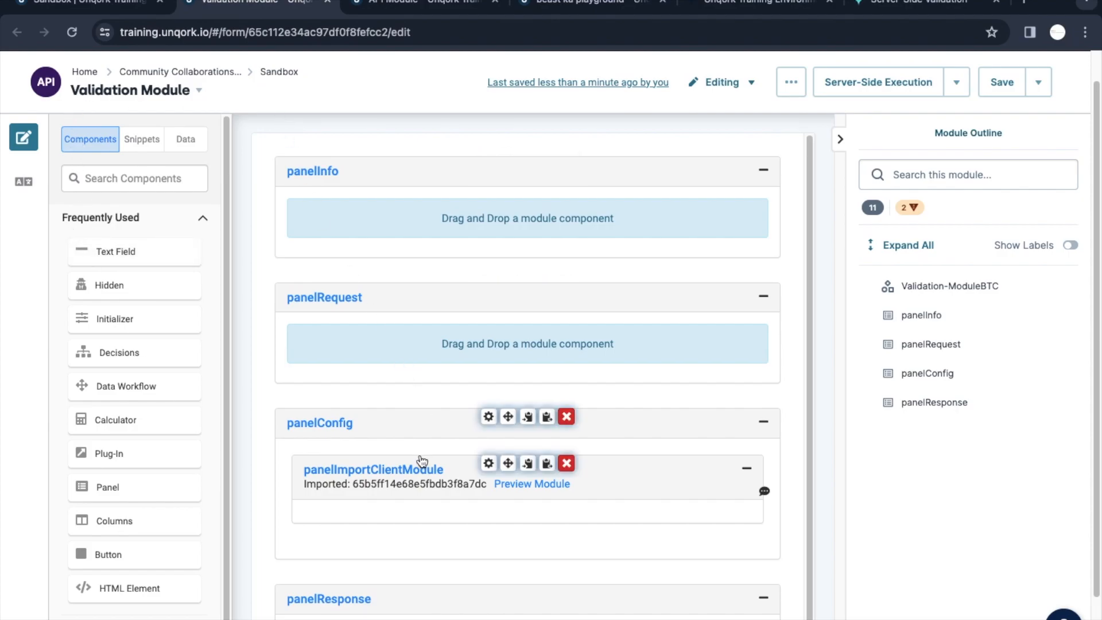
{"action": "left_click", "coordinate": [746, 5]}
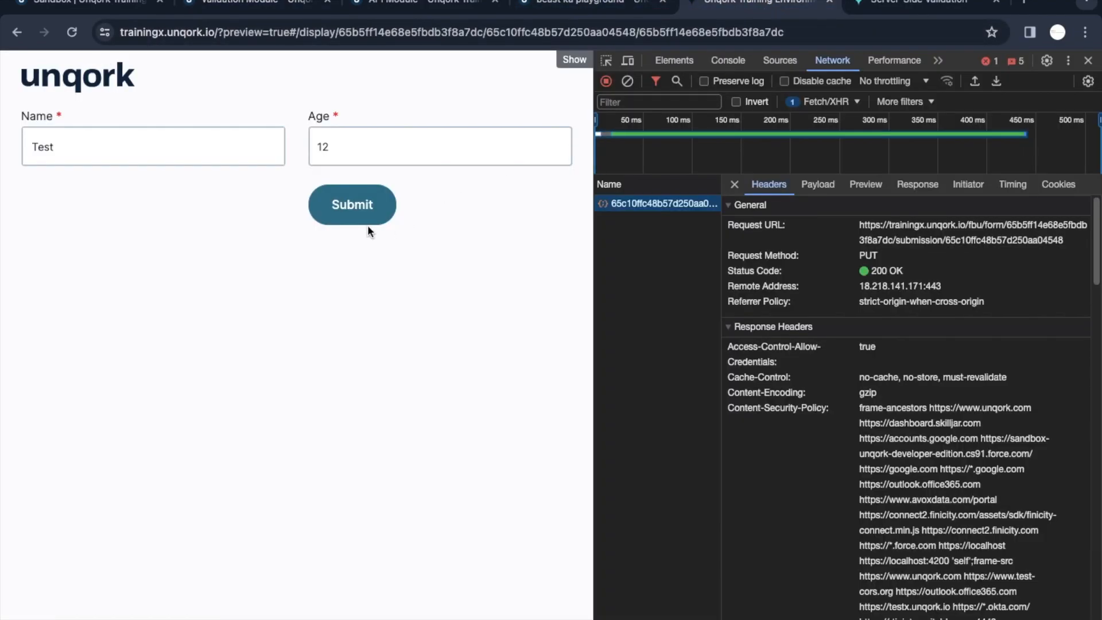
{"action": "left_click", "coordinate": [121, 150]}
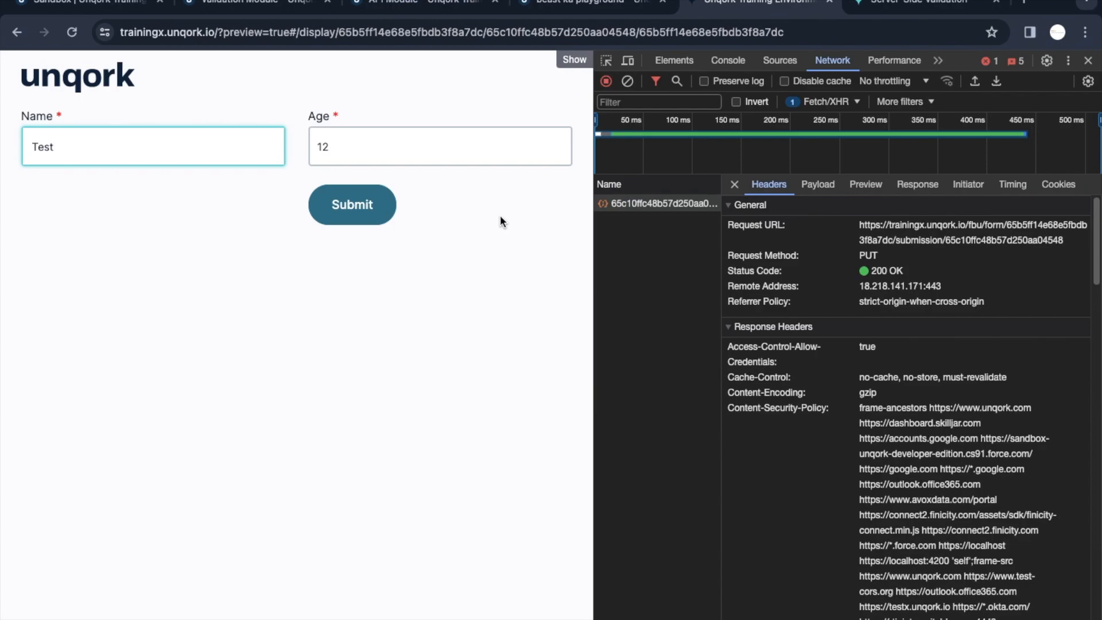
- Set the internal service of the API Module's plugValidate plug-in to Execute Module
{"action": "left_click", "coordinate": [401, 7]}
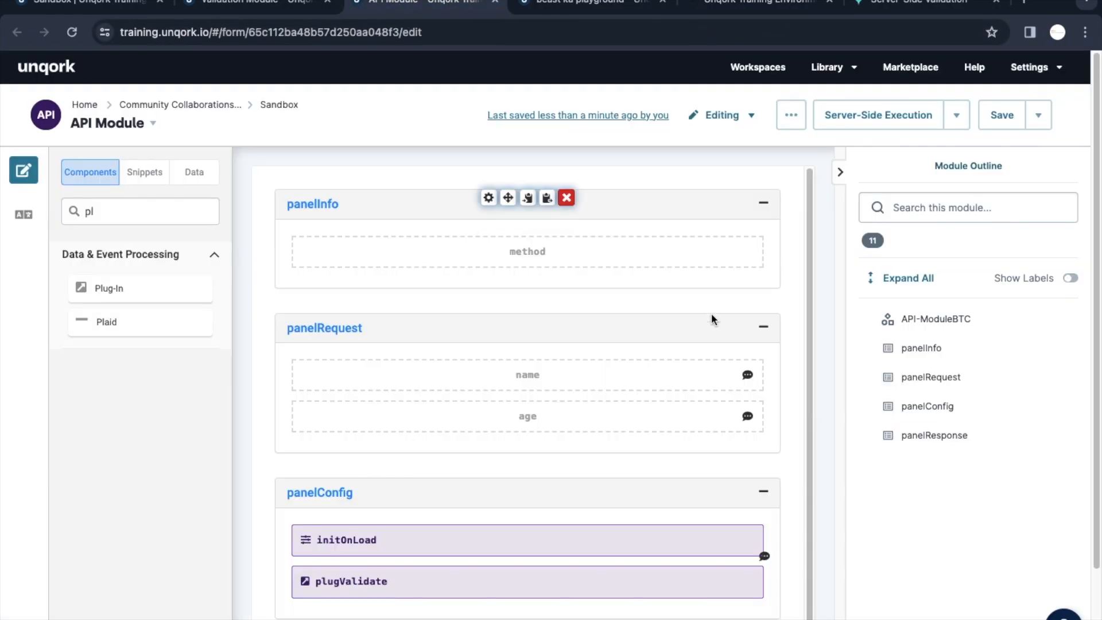
{"action": "scroll", "coordinate": [560, 416], "scroll_direction": "down", "scroll_amount": 1}
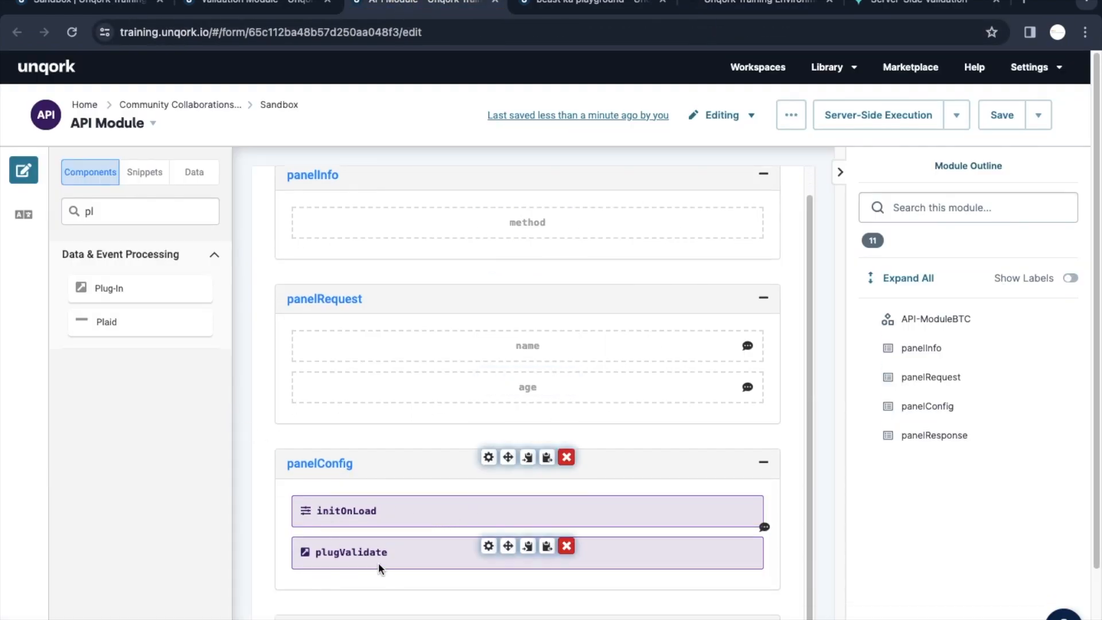
{"action": "left_click", "coordinate": [487, 546]}
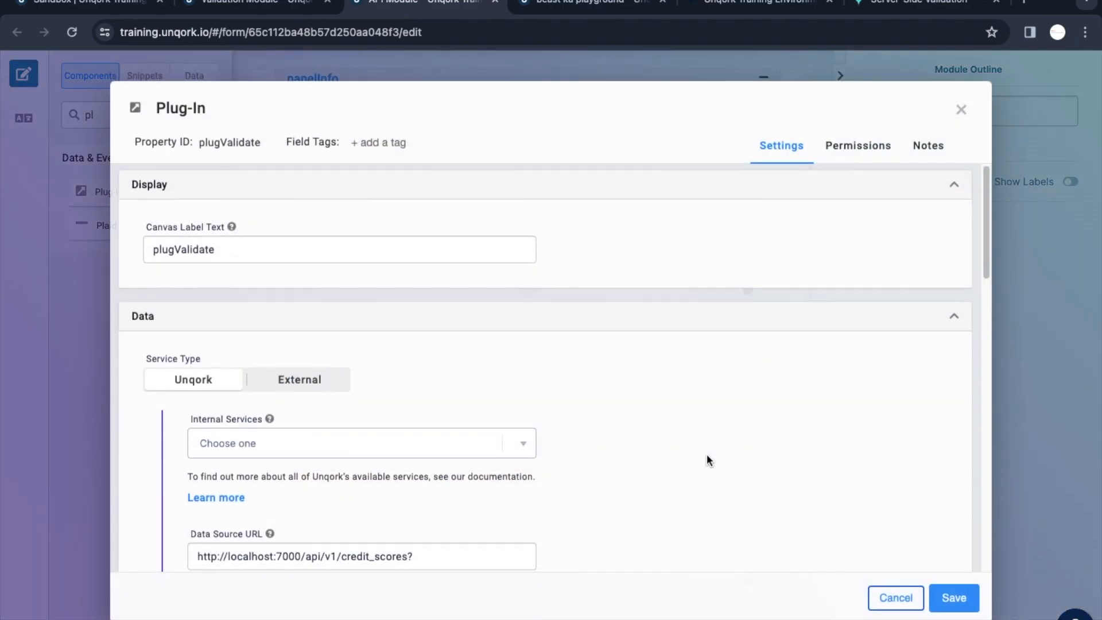
{"action": "scroll", "coordinate": [707, 454], "scroll_direction": "down", "scroll_amount": 3}
{"action": "left_click", "coordinate": [313, 280]}
{"action": "type", "text": "exe"}
{"action": "left_click", "coordinate": [259, 310]}
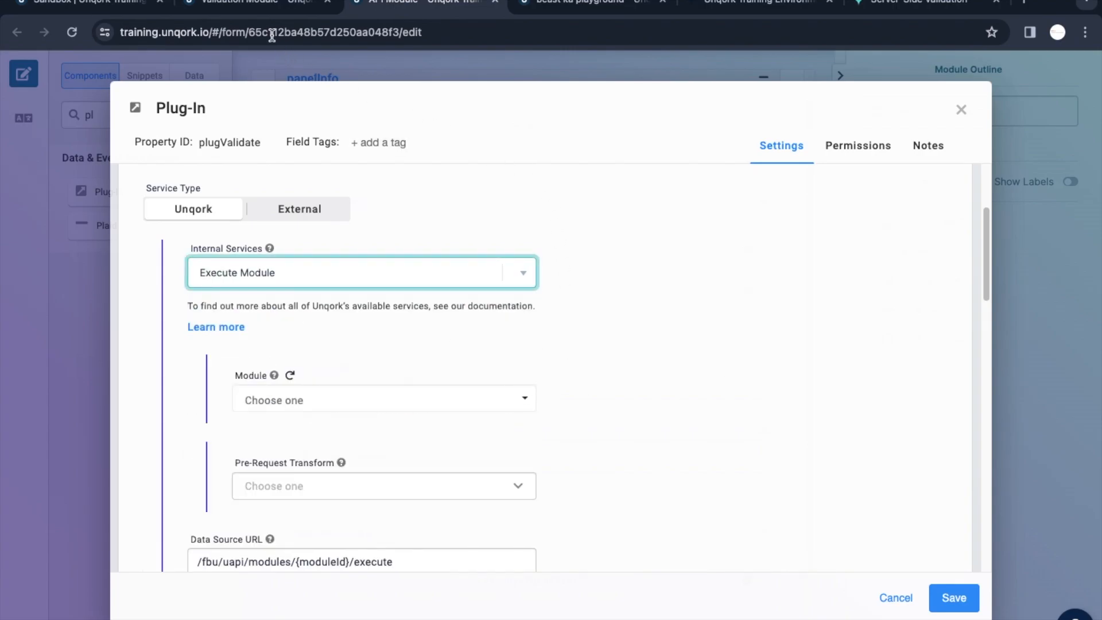
- Replace the module ID placeholder in plugValidate's Data Source URL with the Validation Module's ID, 65c112e34ac97df0f8fefcc2
{"action": "left_click", "coordinate": [258, 5]}
{"action": "double_click", "coordinate": [301, 31]}
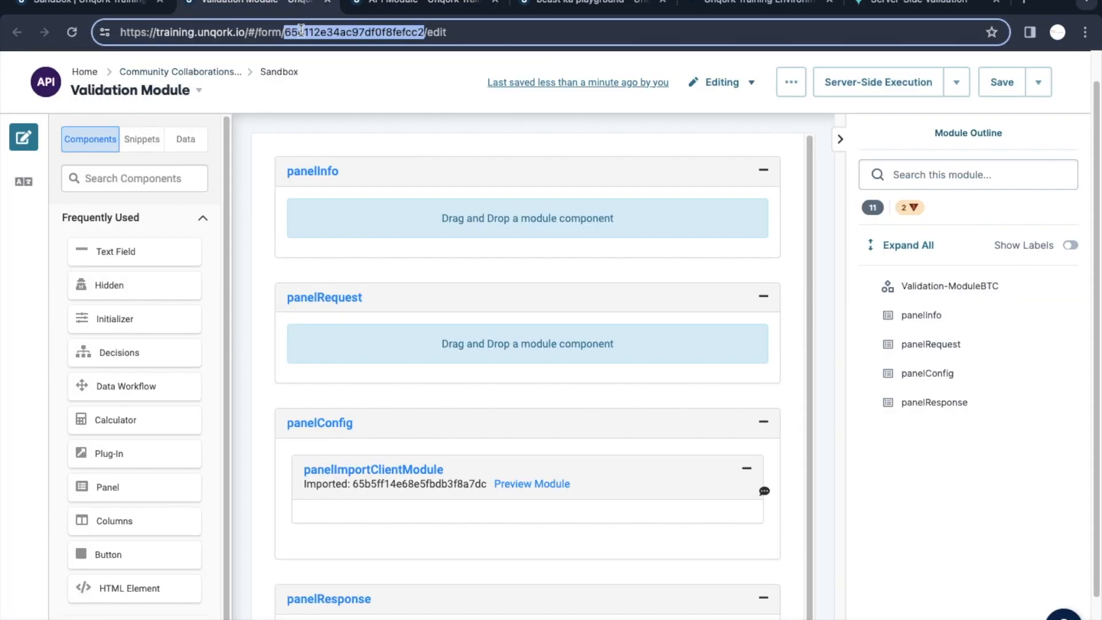
{"action": "left_click", "coordinate": [413, 6]}
{"action": "scroll", "coordinate": [458, 373], "scroll_direction": "down", "scroll_amount": 3}
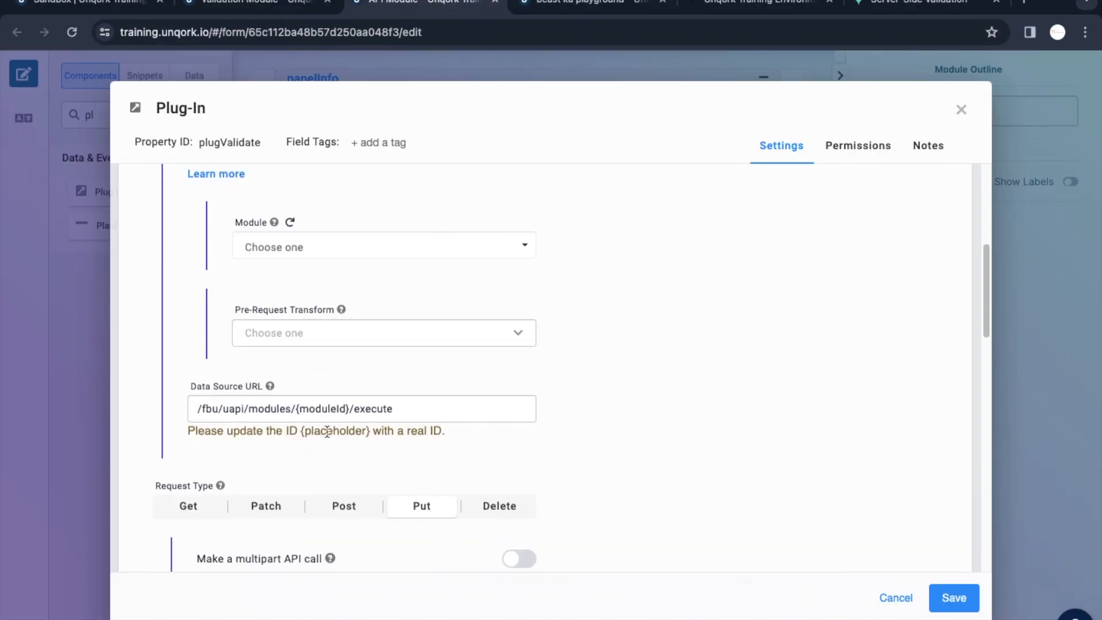
{"action": "double_click", "coordinate": [297, 409]}
{"action": "type", "text": "65c112e34ac97df0f8fefcc2"}
- Add a plugValidate input that maps the literal 'true' to validate
{"action": "scroll", "coordinate": [696, 398], "scroll_direction": "down", "scroll_amount": 3}
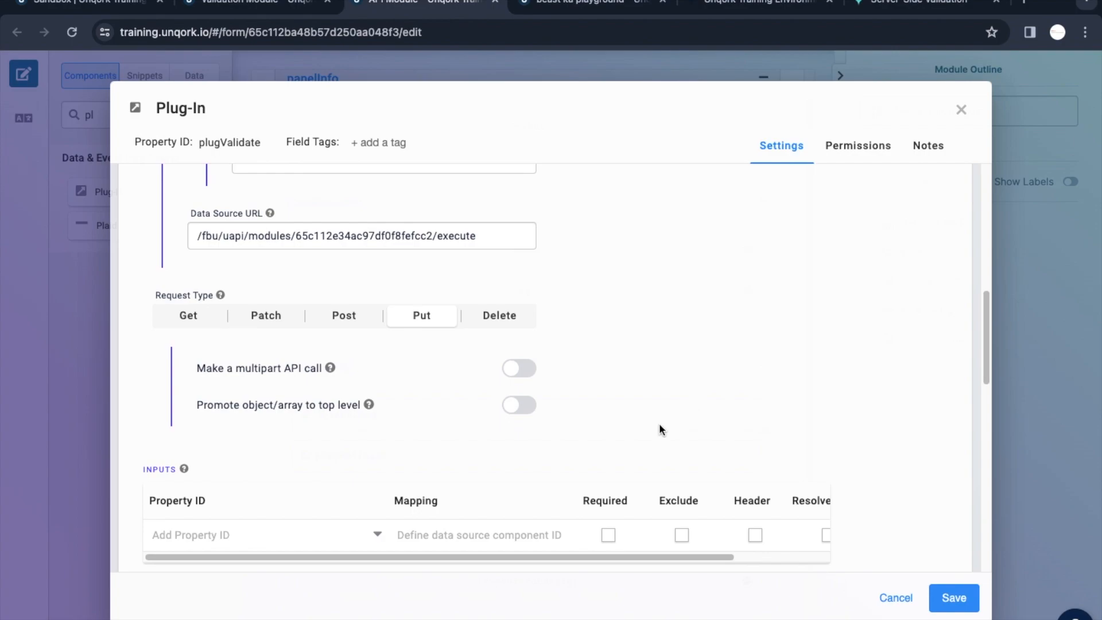
{"action": "scroll", "coordinate": [683, 390], "scroll_direction": "down", "scroll_amount": 2}
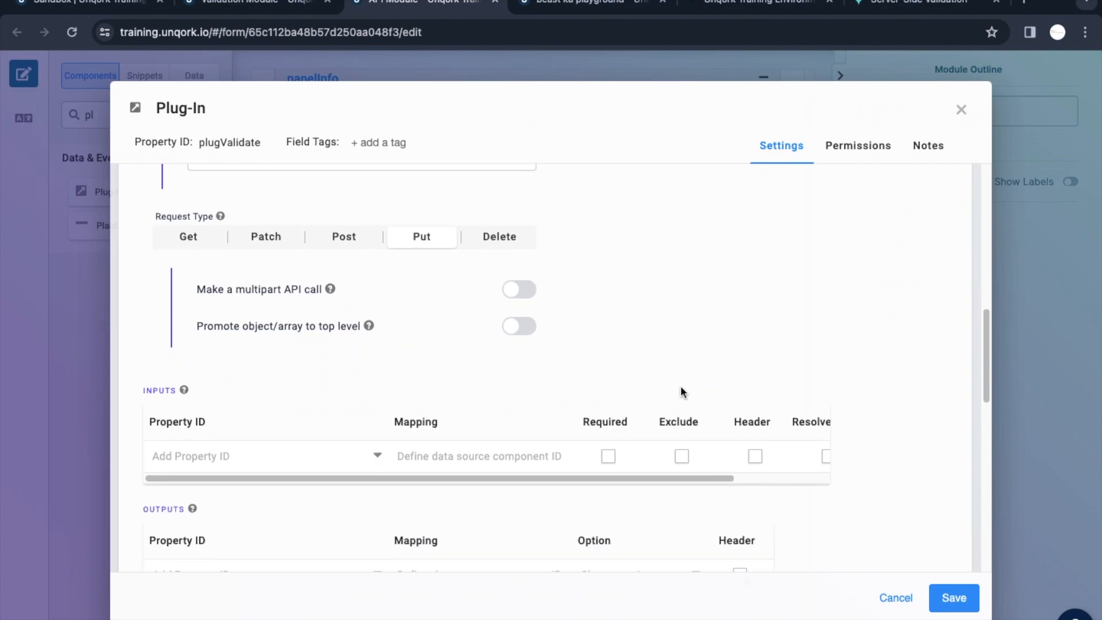
{"action": "left_click", "coordinate": [460, 456]}
{"action": "type", "text": "validate"}
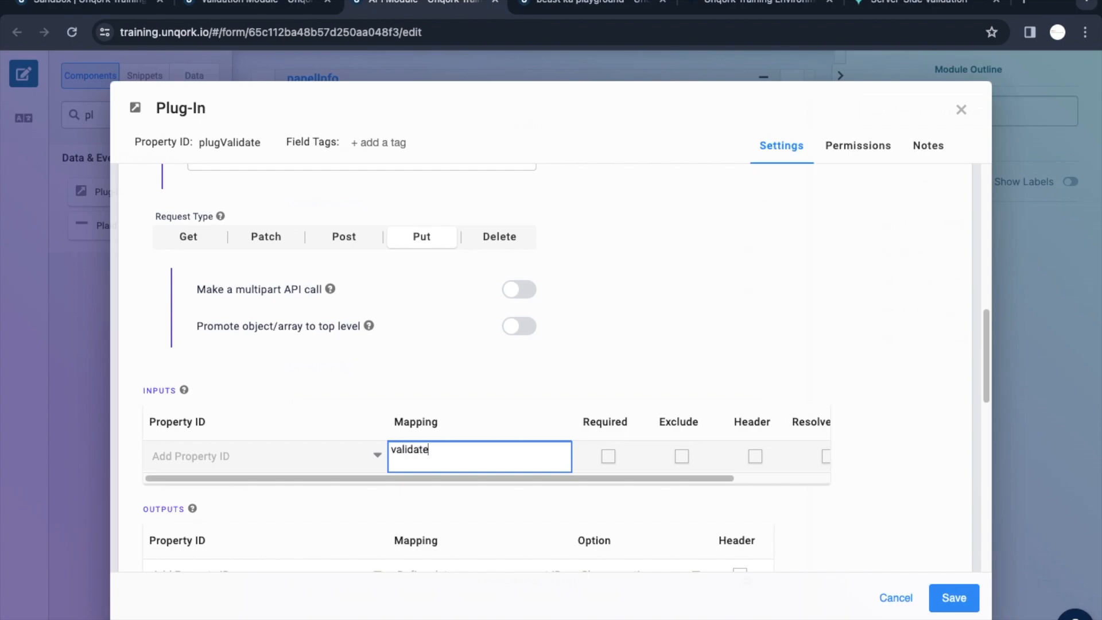
{"action": "left_click", "coordinate": [232, 455]}
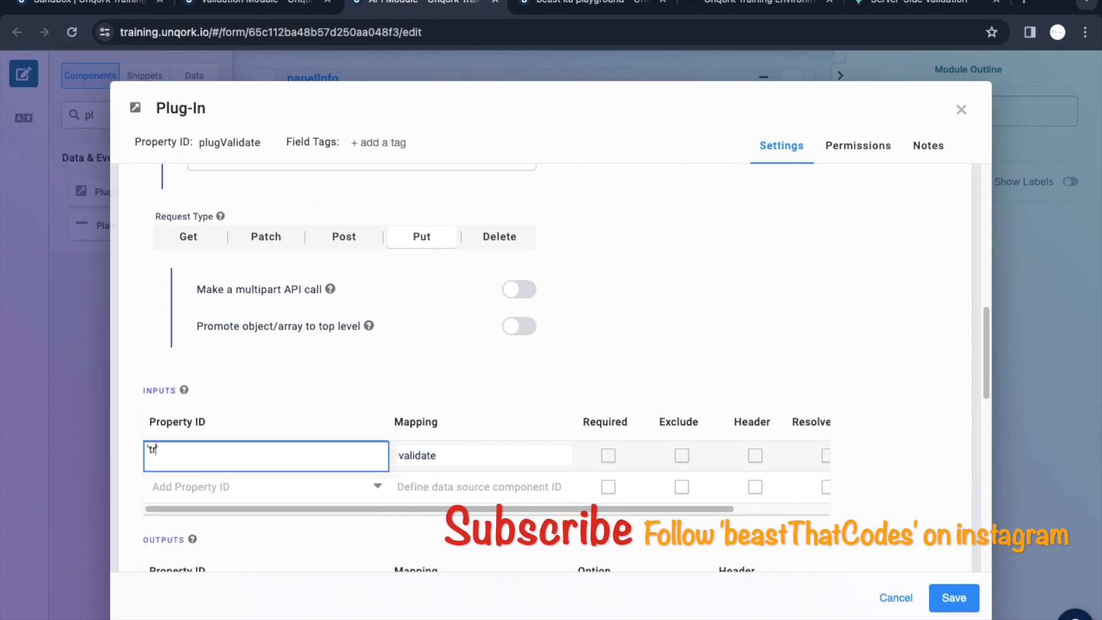
{"action": "left_click", "coordinate": [741, 329]}
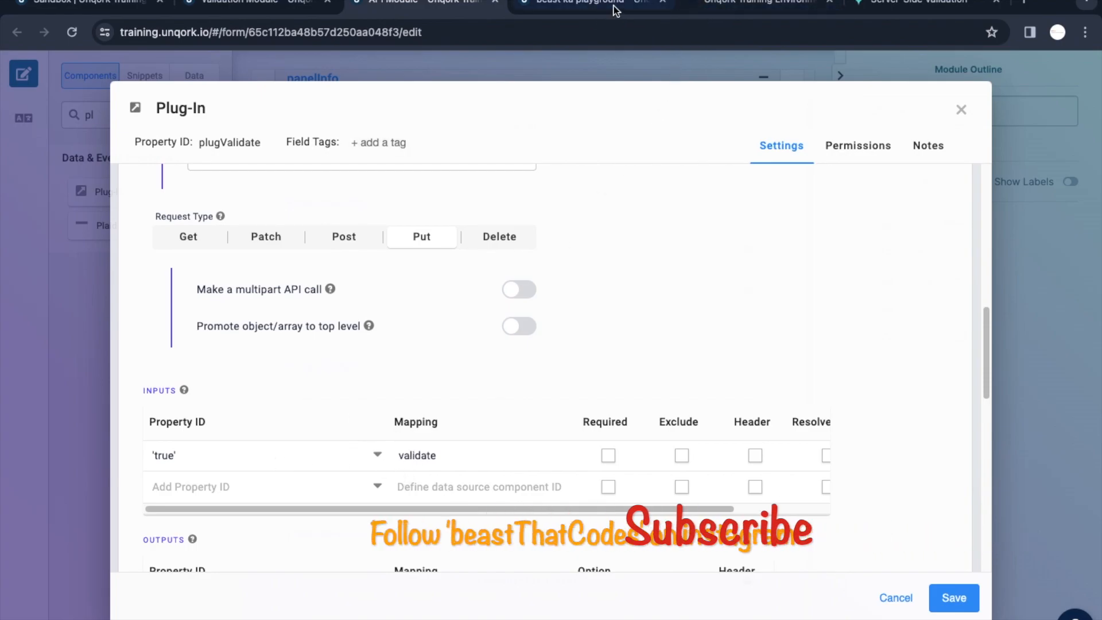
- Test the required-field validation in the client form preview by clearing Age and submitting the form
{"action": "left_click", "coordinate": [584, 7]}
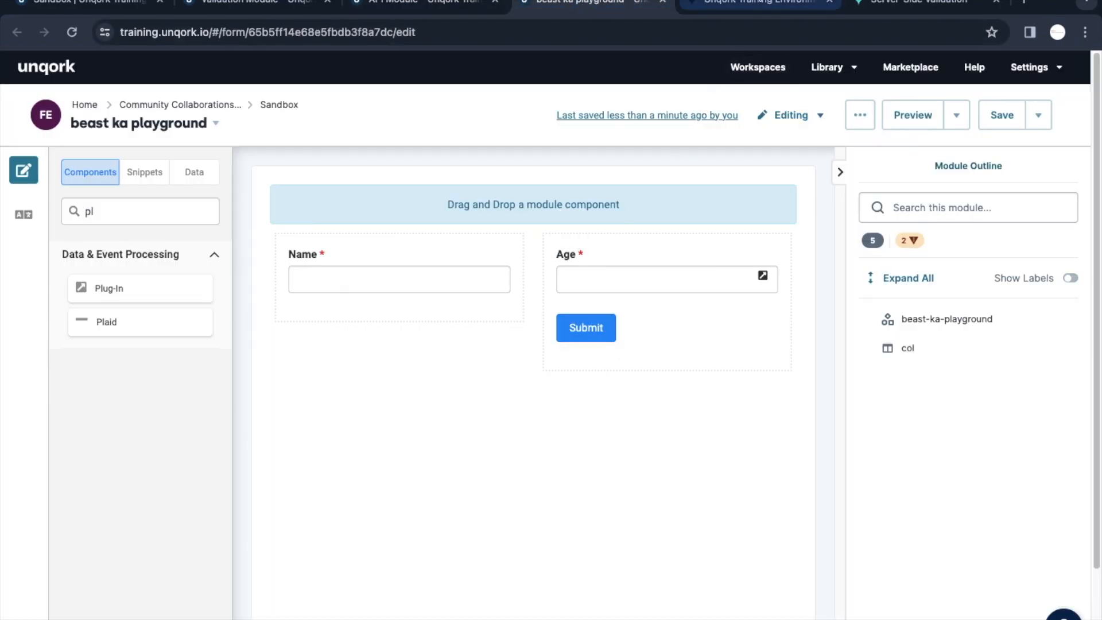
{"action": "left_click", "coordinate": [743, 8]}
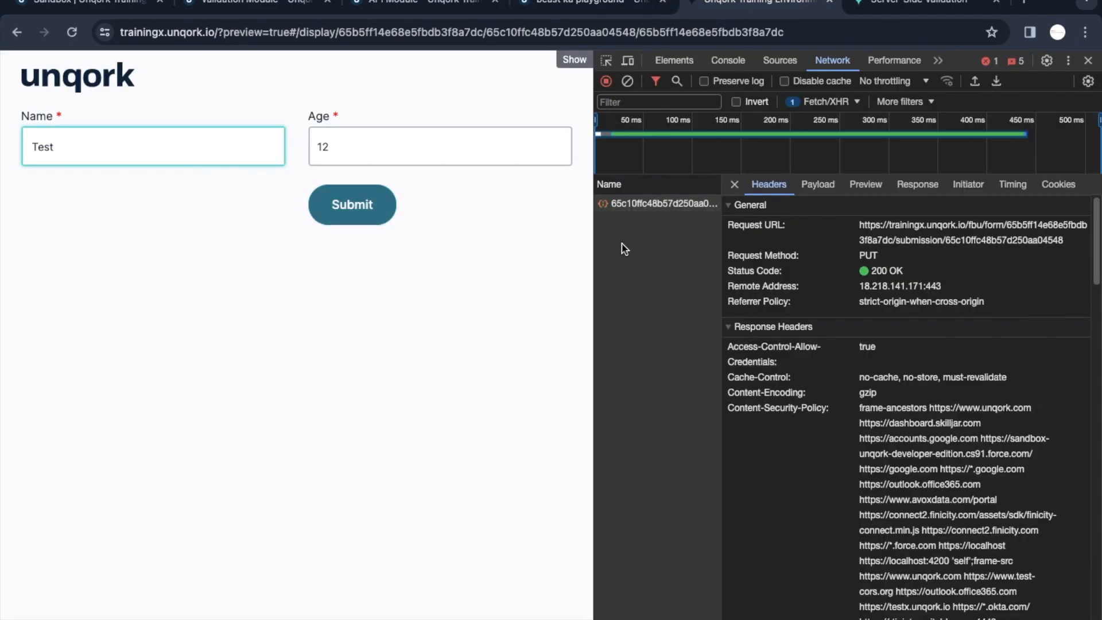
{"action": "double_click", "coordinate": [322, 149]}
{"action": "key", "text": "BackSpace"}
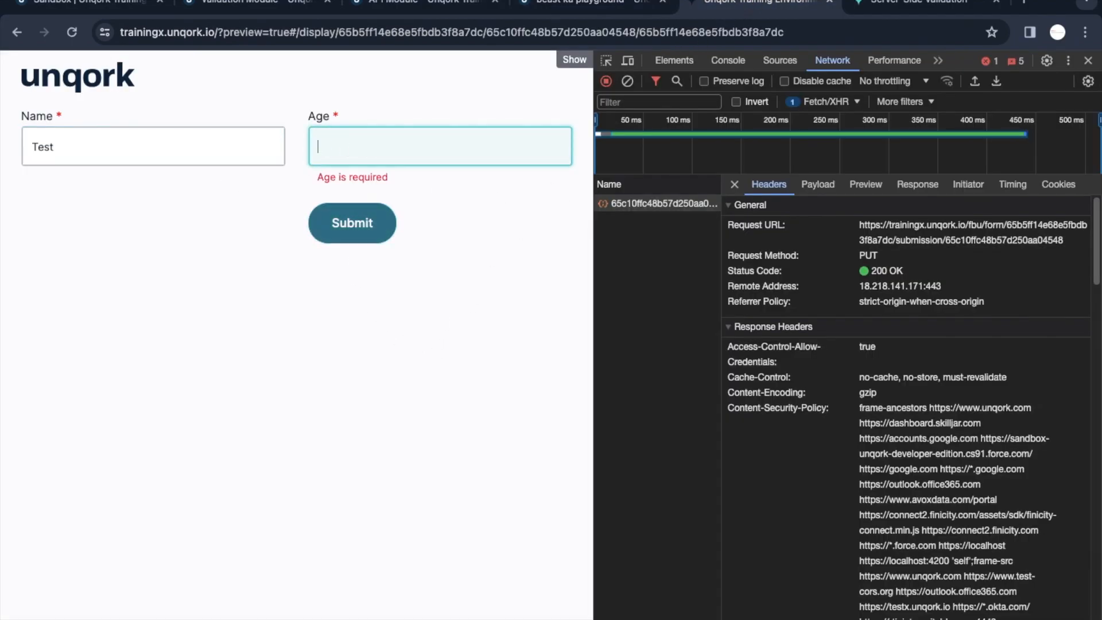
{"action": "left_click", "coordinate": [361, 212]}
{"action": "left_click", "coordinate": [300, 434]}
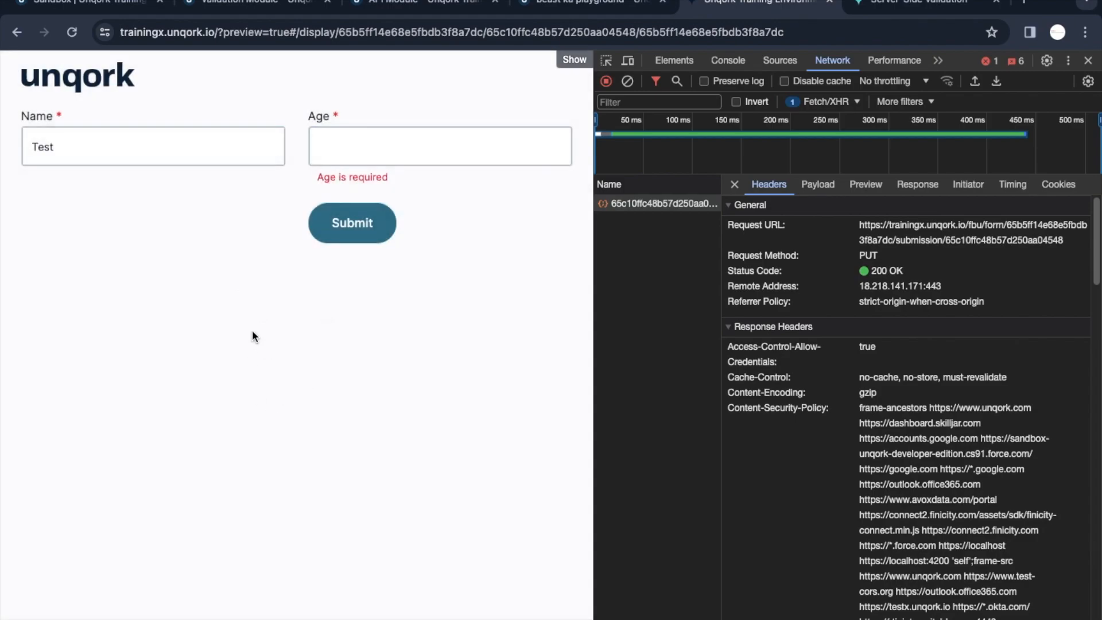
{"action": "left_click", "coordinate": [368, 222]}
{"action": "left_click", "coordinate": [299, 436]}
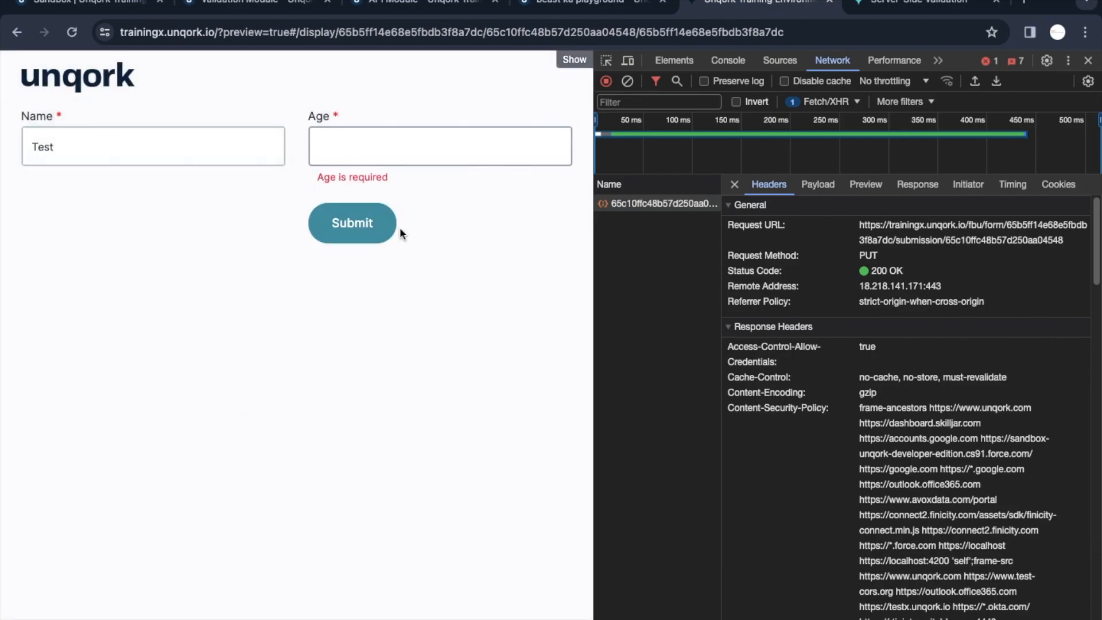
- Add two more input mappings to the API Module's plugValidate plug-in: data.name and data.age
{"action": "left_click", "coordinate": [258, 4]}
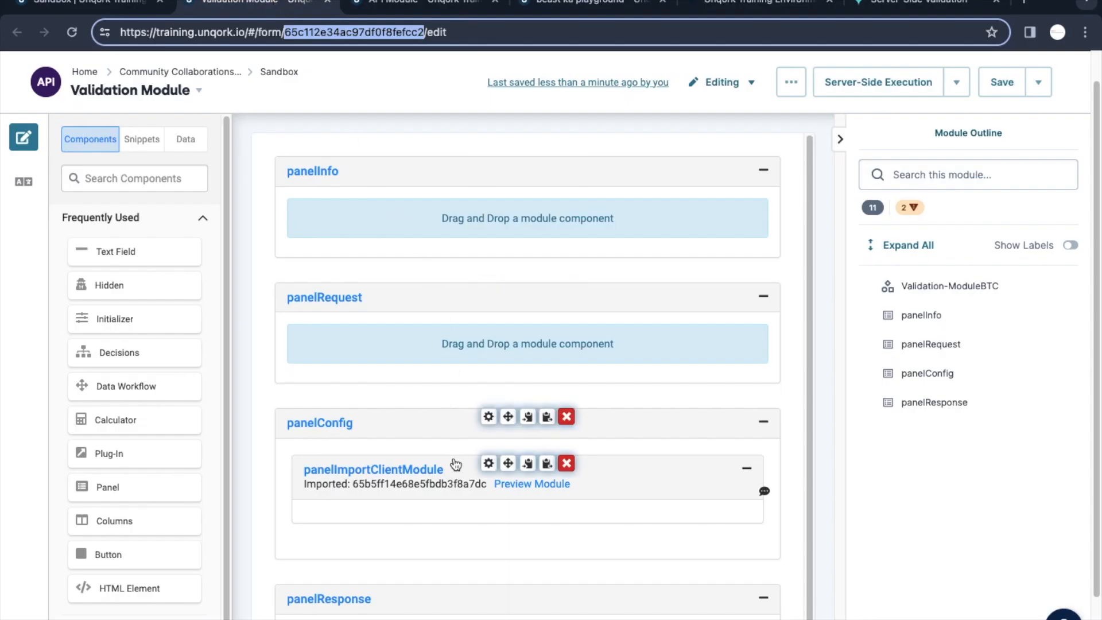
{"action": "left_click", "coordinate": [428, 5]}
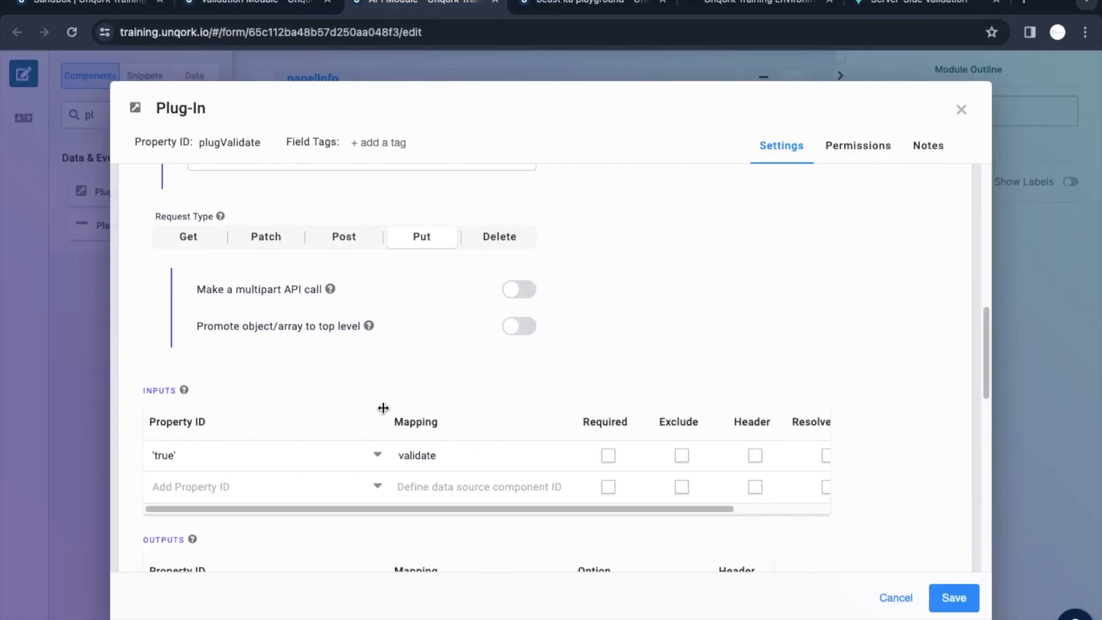
{"action": "scroll", "coordinate": [384, 415], "scroll_direction": "up", "scroll_amount": 8}
{"action": "scroll", "coordinate": [766, 405], "scroll_direction": "down", "scroll_amount": 3}
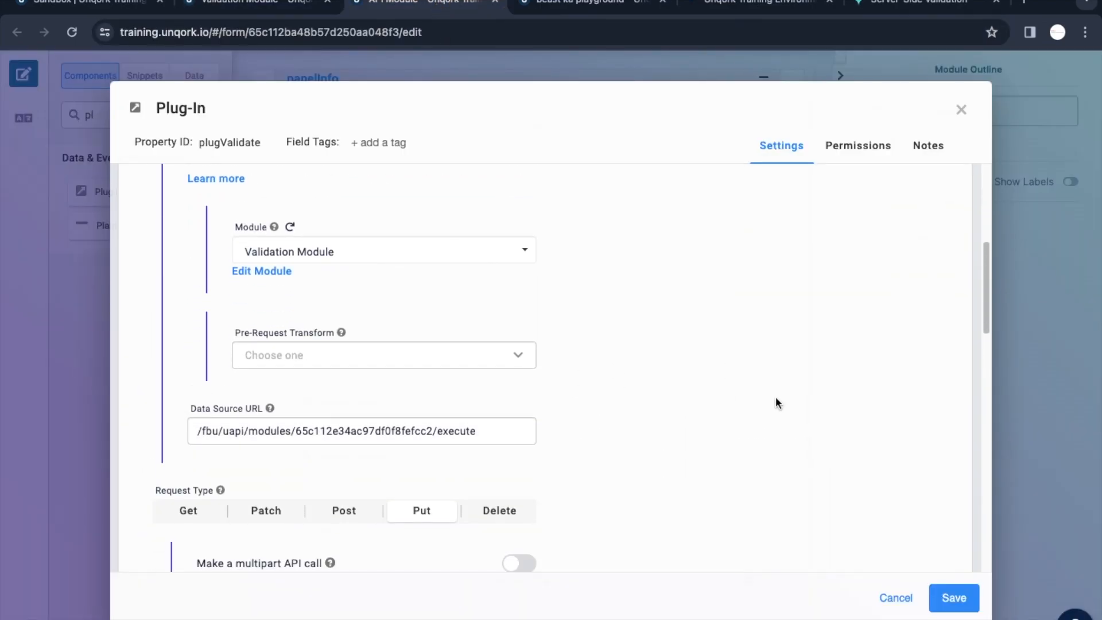
{"action": "scroll", "coordinate": [689, 411], "scroll_direction": "down", "scroll_amount": 6}
{"action": "left_click", "coordinate": [443, 418]}
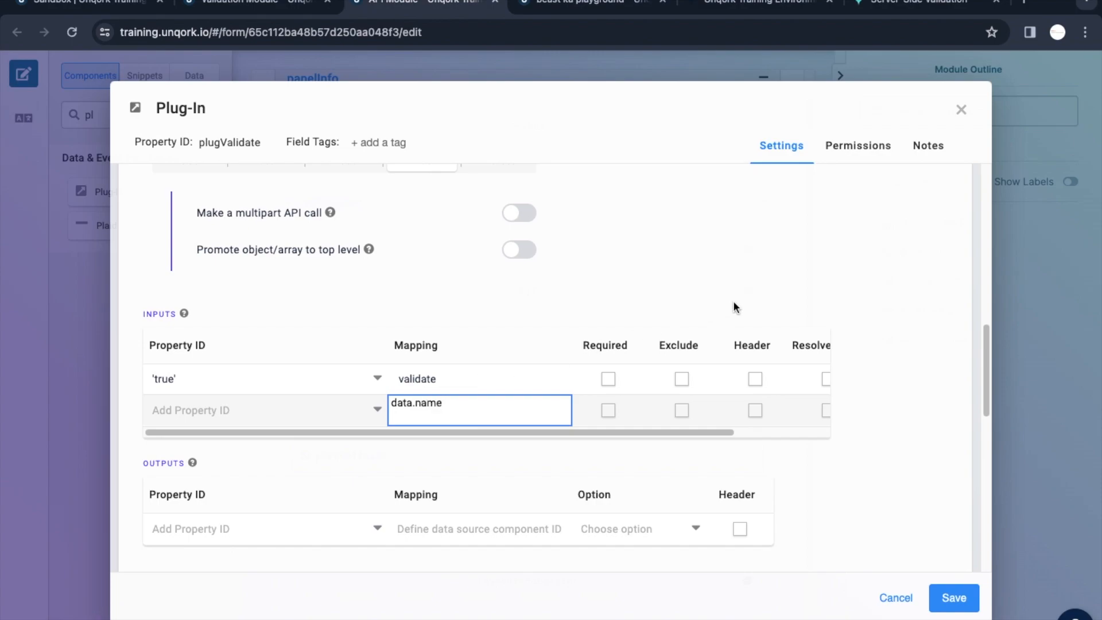
{"action": "left_click", "coordinate": [451, 437]}
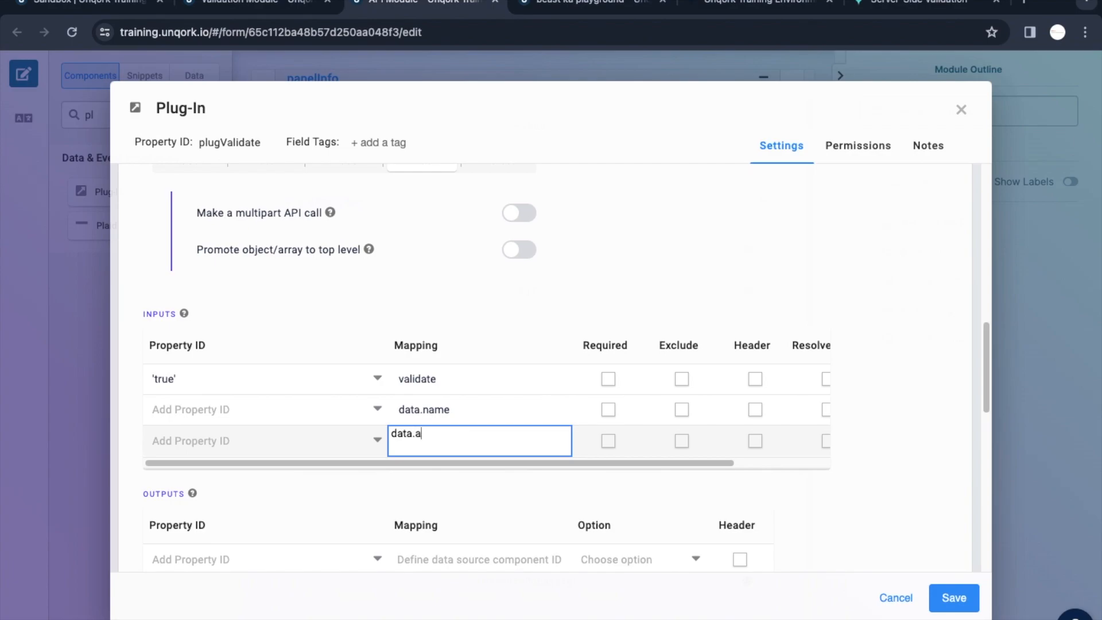
{"action": "left_click", "coordinate": [450, 404]}
{"action": "double_click", "coordinate": [434, 404]}
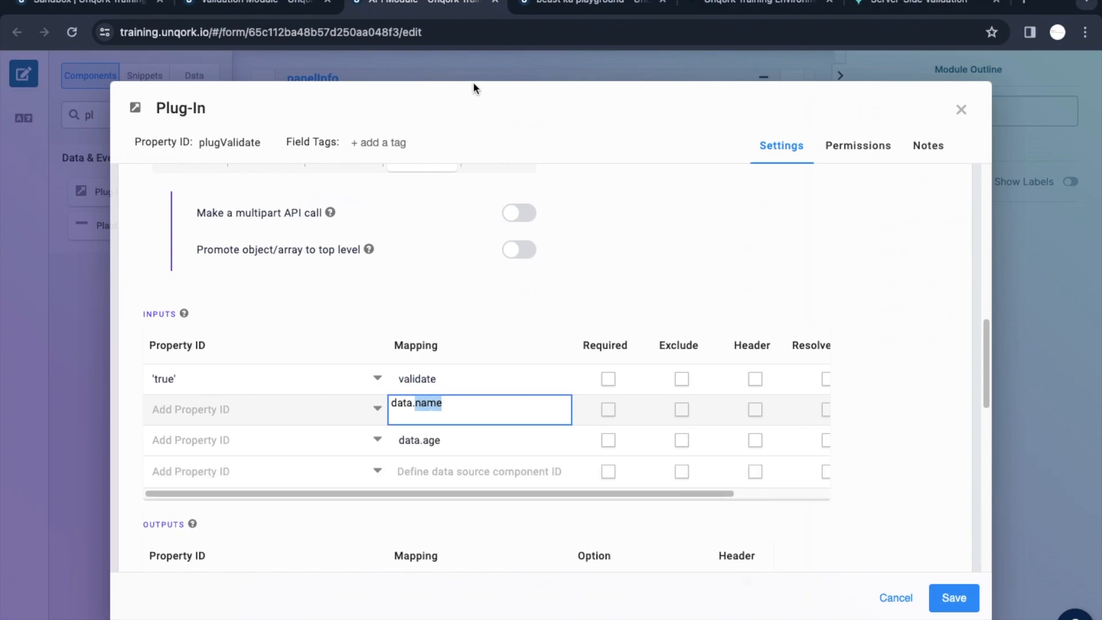
- Assign the name and age properties to plugValidate's data.name and data.age input mappings, and save the plug-in and the API Module
{"action": "left_click", "coordinate": [261, 7]}
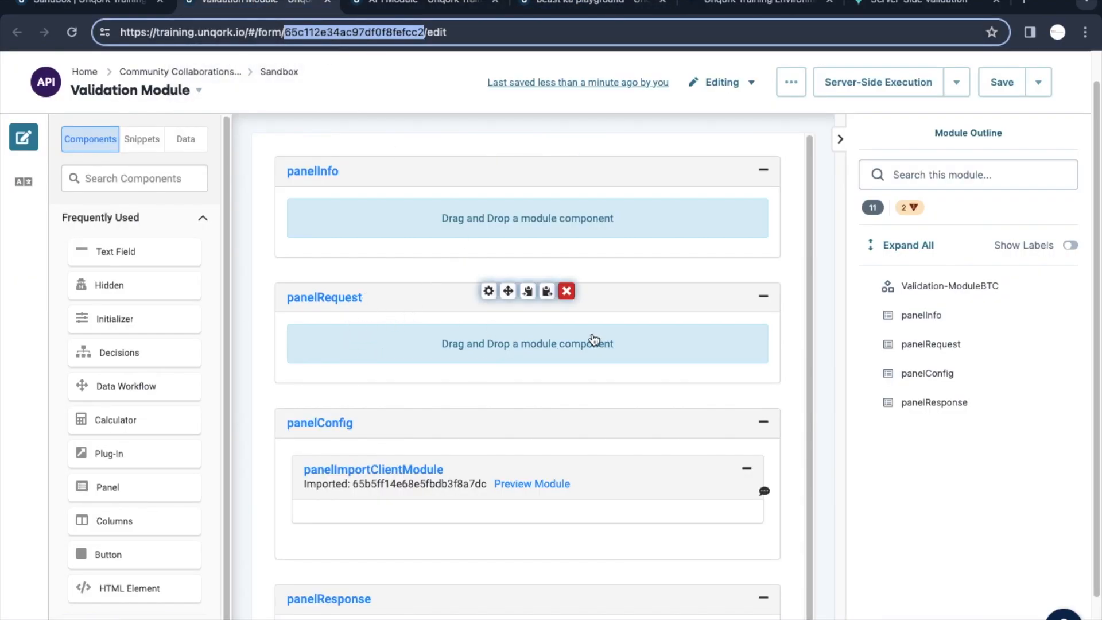
{"action": "scroll", "coordinate": [574, 367], "scroll_direction": "down", "scroll_amount": 1}
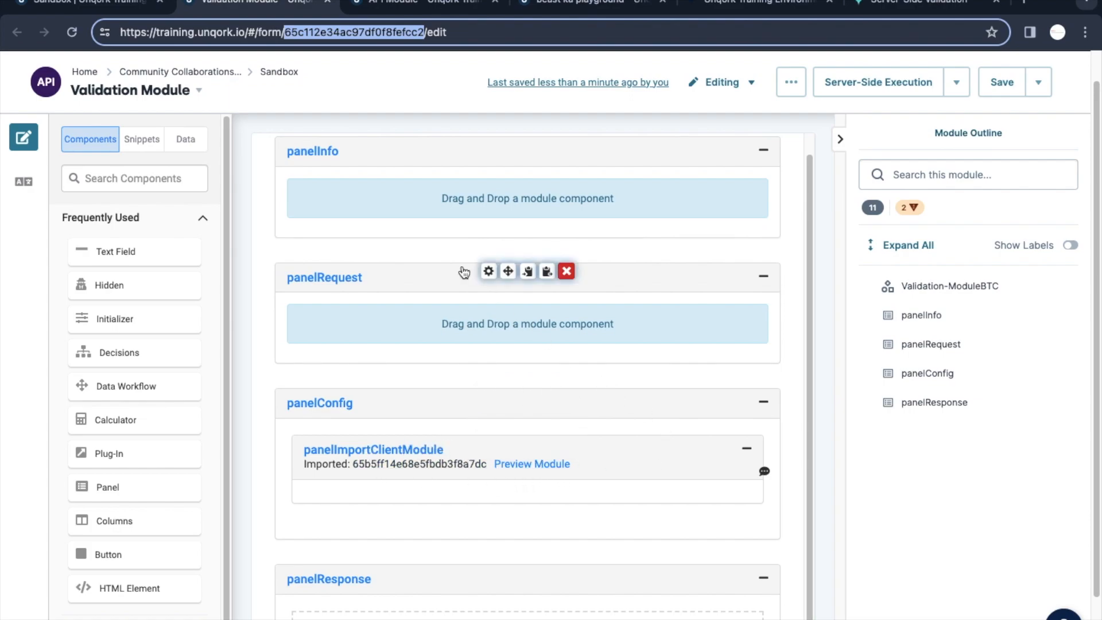
{"action": "left_click", "coordinate": [451, 2]}
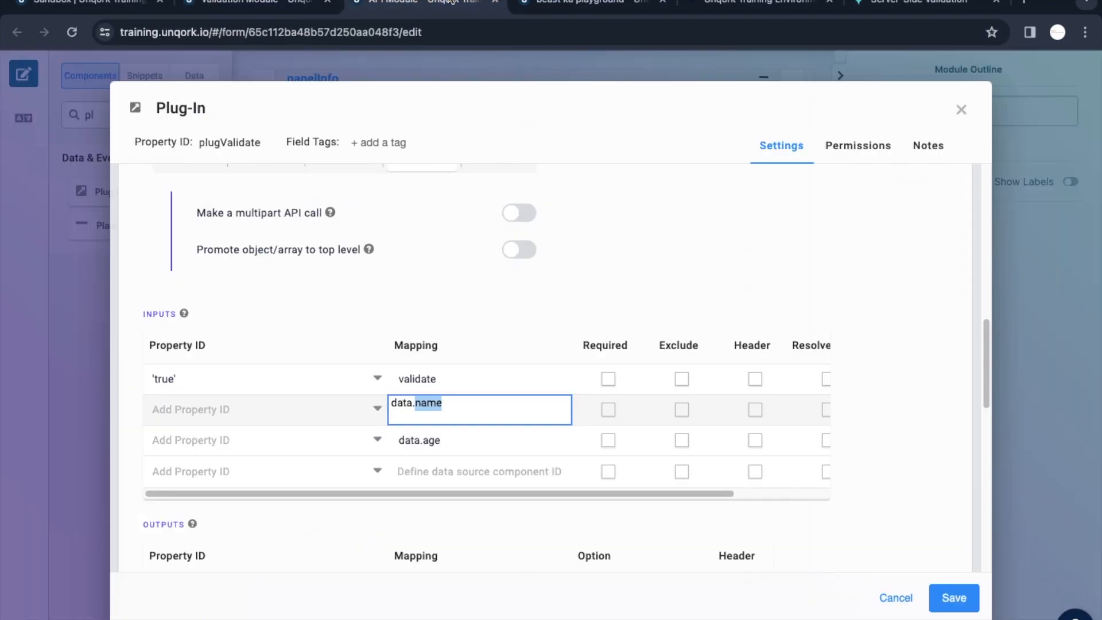
{"action": "left_click", "coordinate": [460, 453]}
{"action": "left_click", "coordinate": [208, 418]}
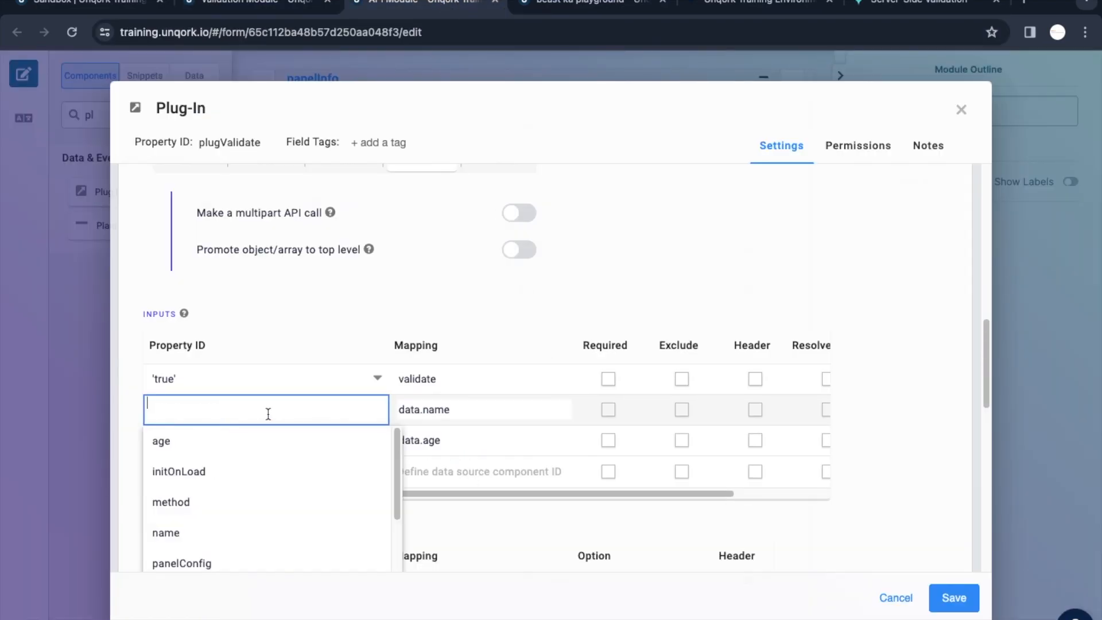
{"action": "left_click", "coordinate": [198, 522]}
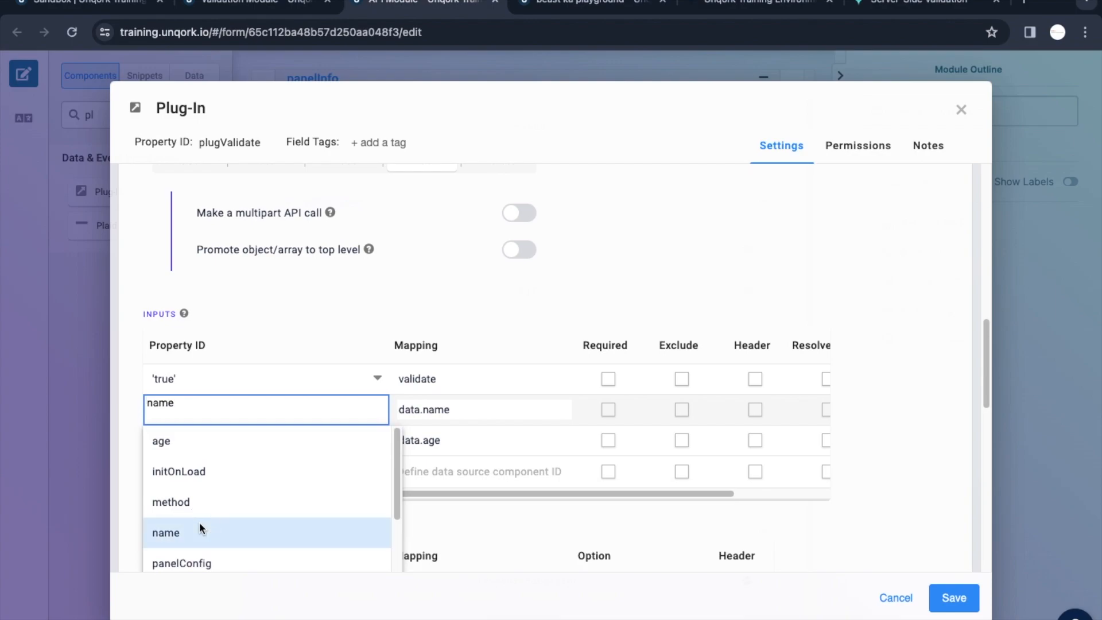
{"action": "left_click", "coordinate": [202, 443]}
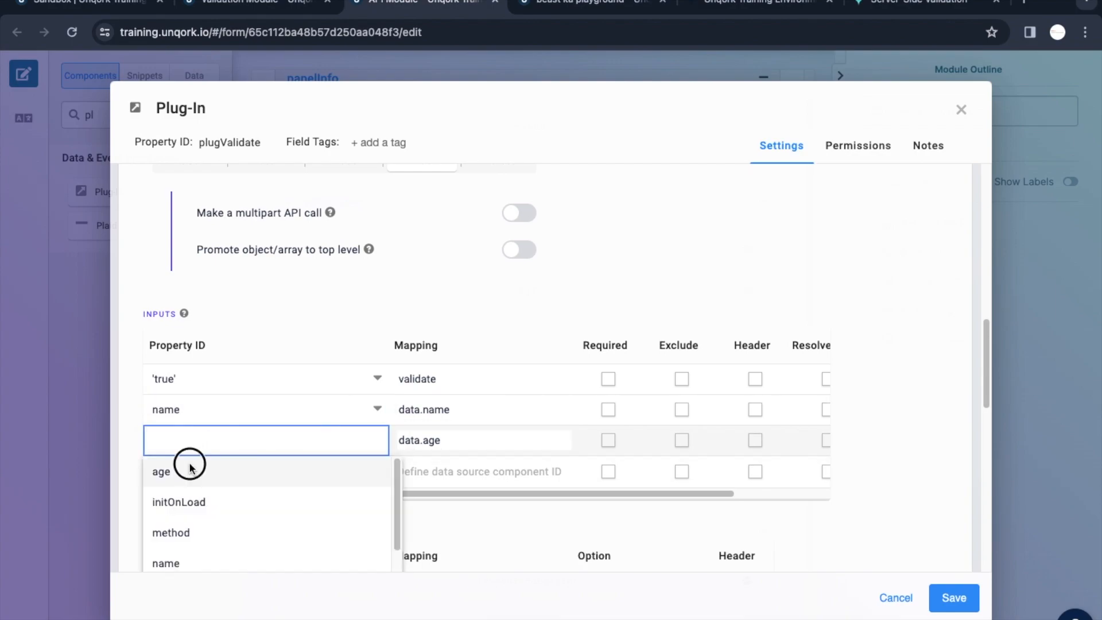
{"action": "left_click", "coordinate": [184, 465]}
{"action": "scroll", "coordinate": [618, 438], "scroll_direction": "up", "scroll_amount": 5}
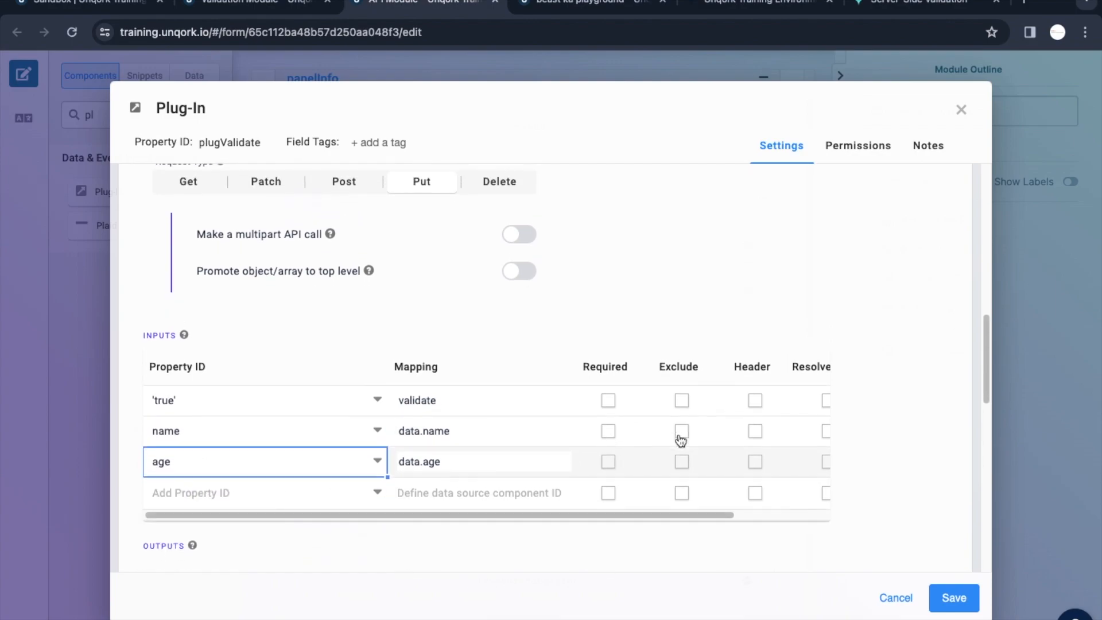
{"action": "scroll", "coordinate": [915, 484], "scroll_direction": "down", "scroll_amount": 4}
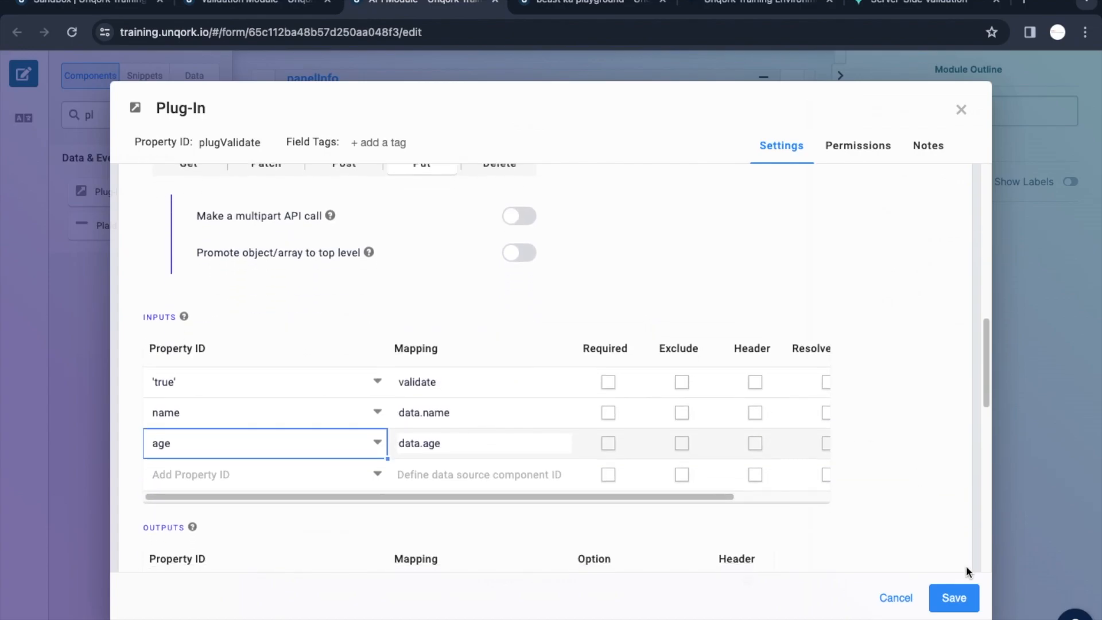
{"action": "left_click", "coordinate": [953, 597]}
{"action": "left_click", "coordinate": [1001, 115]}
- Add an output to the initOnLoad initializer that triggers plugValidate with the value GO, and save the initializer and the API Module
{"action": "left_click", "coordinate": [489, 509]}
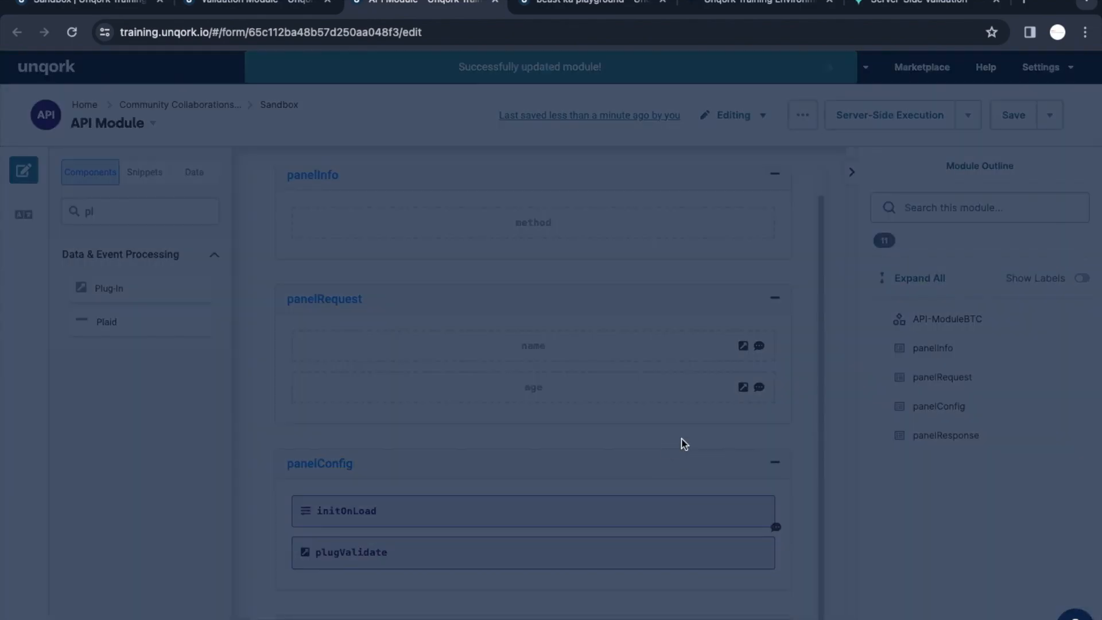
{"action": "scroll", "coordinate": [660, 430], "scroll_direction": "down", "scroll_amount": 5}
{"action": "scroll", "coordinate": [632, 425], "scroll_direction": "down", "scroll_amount": 1}
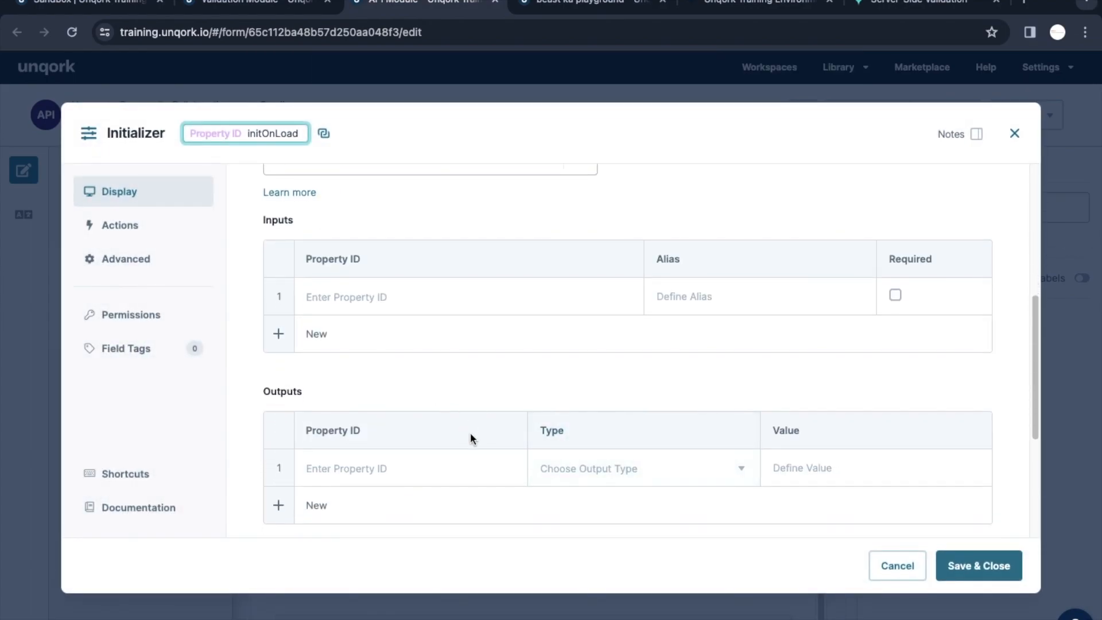
{"action": "left_click", "coordinate": [396, 466]}
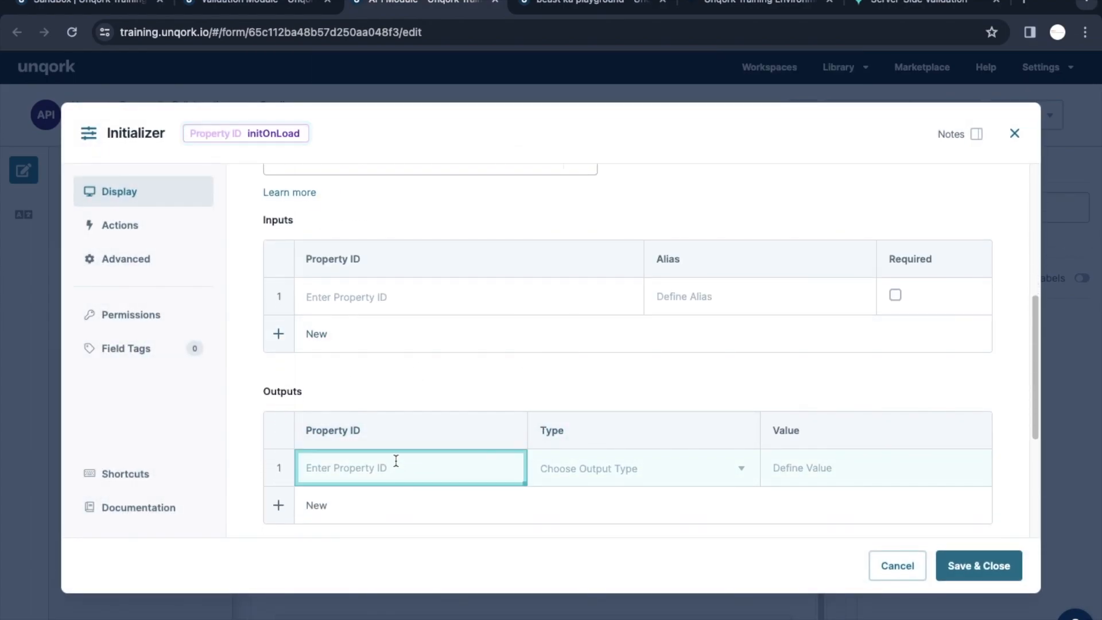
{"action": "type", "text": "pl"}
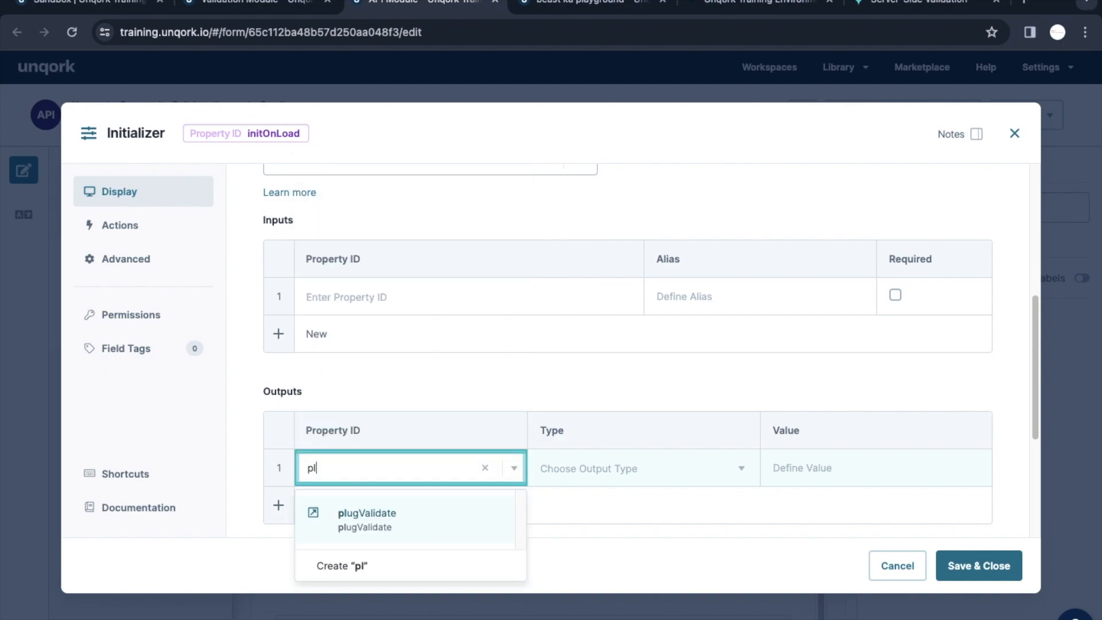
{"action": "left_click", "coordinate": [380, 512]}
{"action": "left_click", "coordinate": [647, 469]}
{"action": "type", "text": "tri"}
{"action": "left_click", "coordinate": [618, 494]}
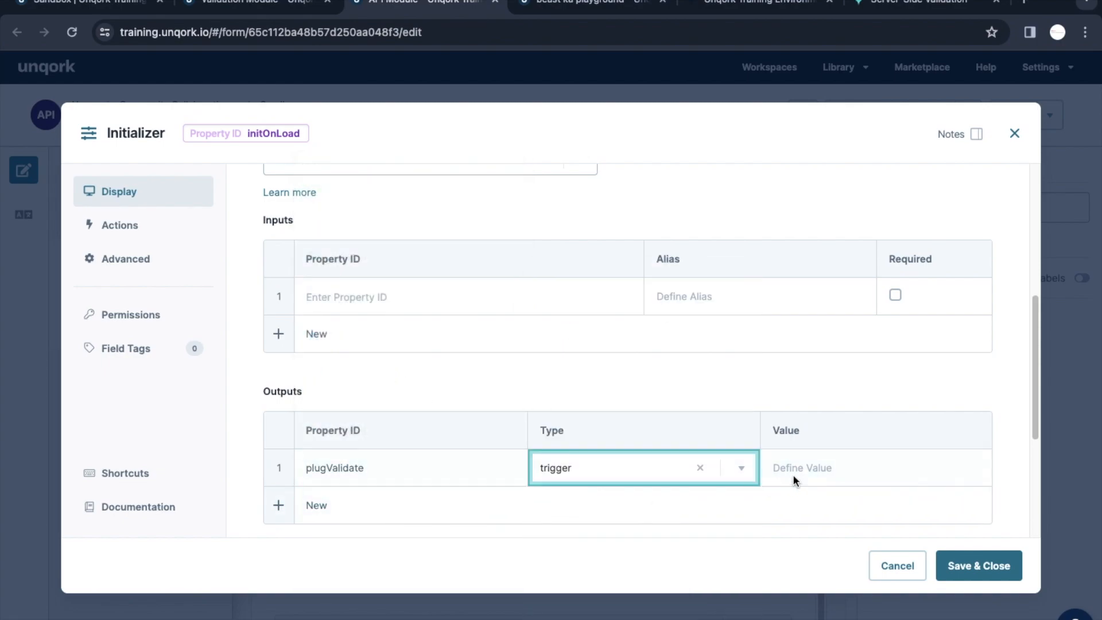
{"action": "left_click", "coordinate": [858, 464]}
{"action": "type", "text": "GO"}
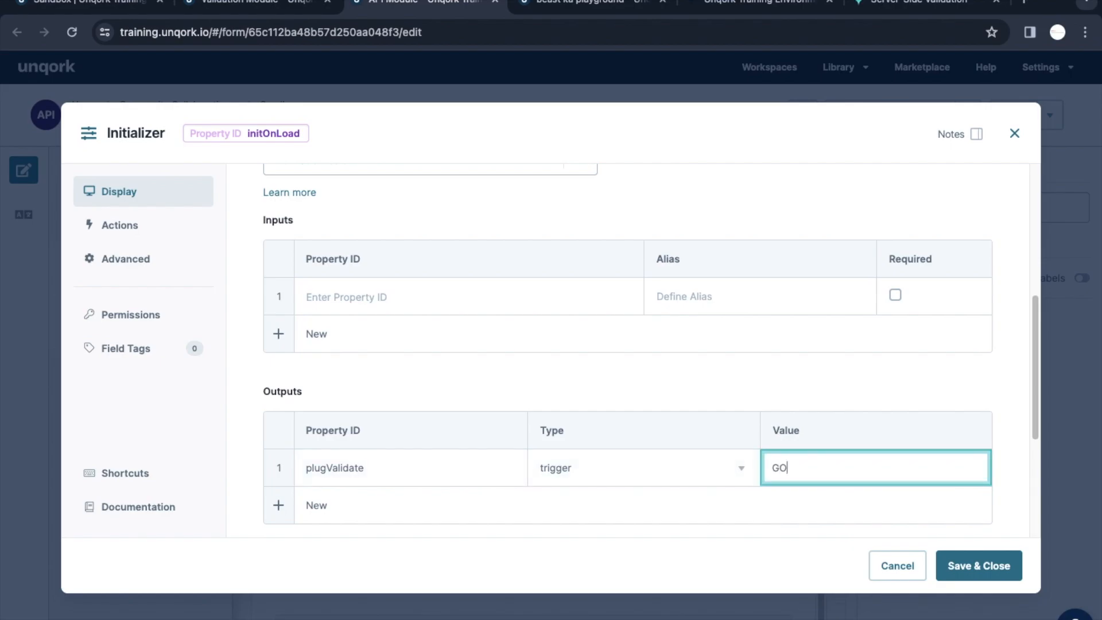
{"action": "left_click", "coordinate": [981, 562]}
{"action": "left_click", "coordinate": [1022, 125]}
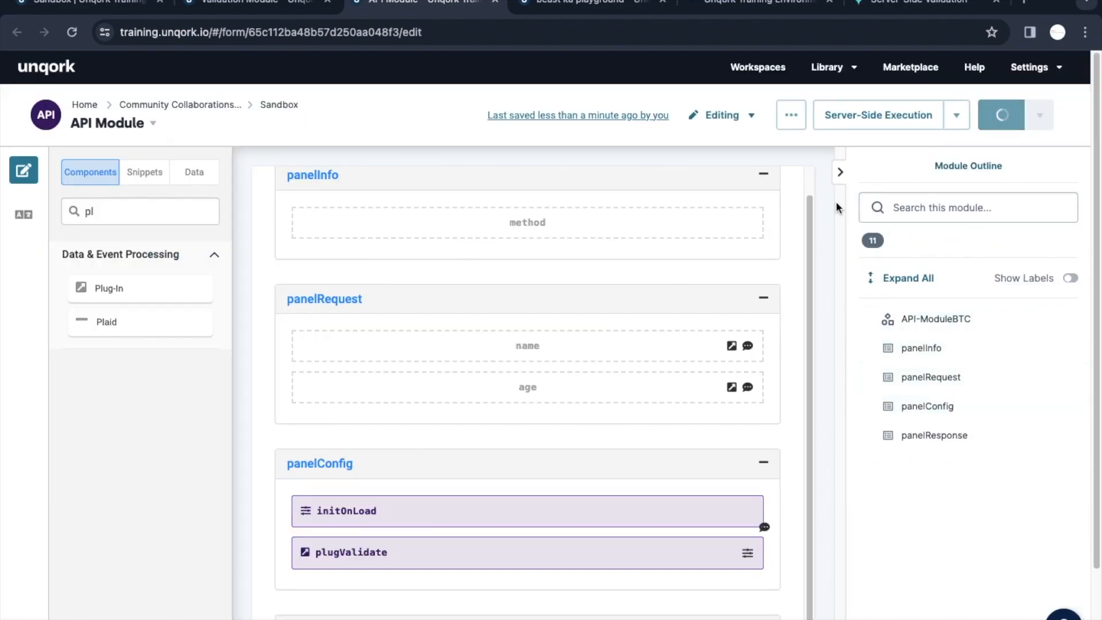
- Review the API Architecture Validation Pattern diagram for the flow between the Express, API and Validation modules
{"action": "scroll", "coordinate": [643, 309], "scroll_direction": "down", "scroll_amount": 1}
{"action": "key", "text": "super+Tab"}
{"action": "key", "text": "super+Tab"}
{"action": "key", "text": "super+Tab"}
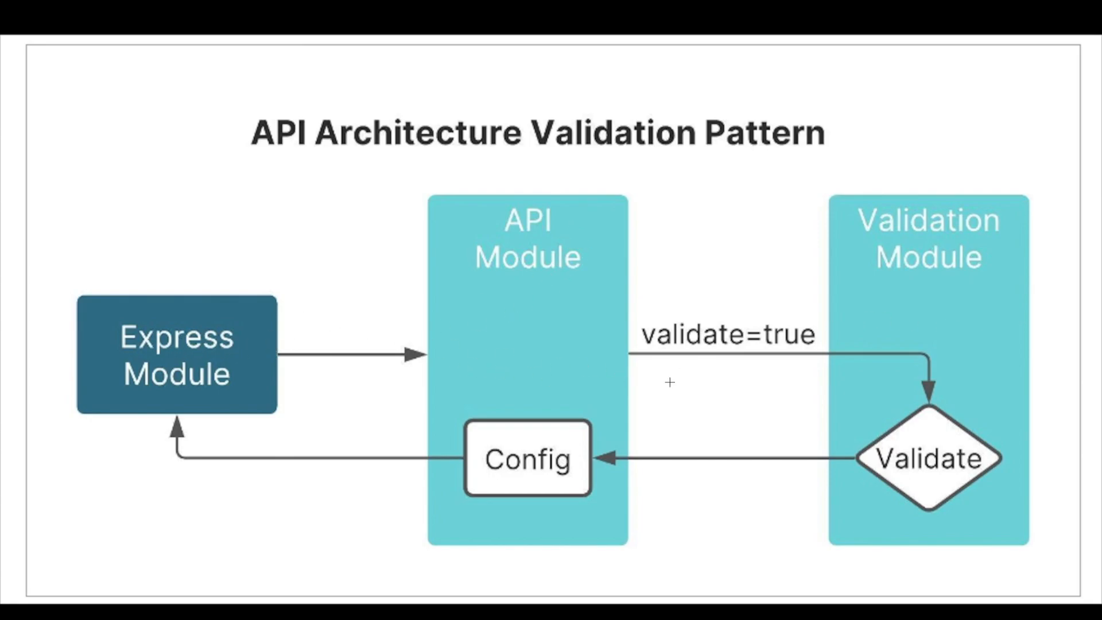
{"action": "key", "text": "super+Tab"}
- Add a Plug-In below the Submit button in the beast ka playground module, set its Property ID to plugCallAPIModule, and copy that ID
{"action": "left_click", "coordinate": [597, 3]}
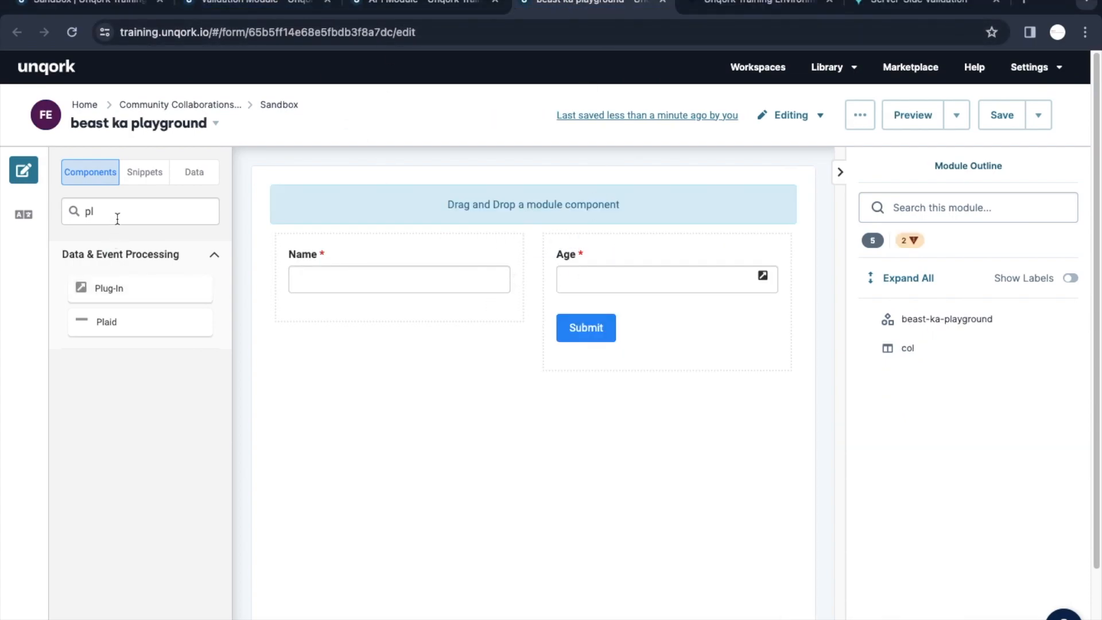
{"action": "left_click_drag", "start_coordinate": [113, 287], "coordinate": [634, 379]}
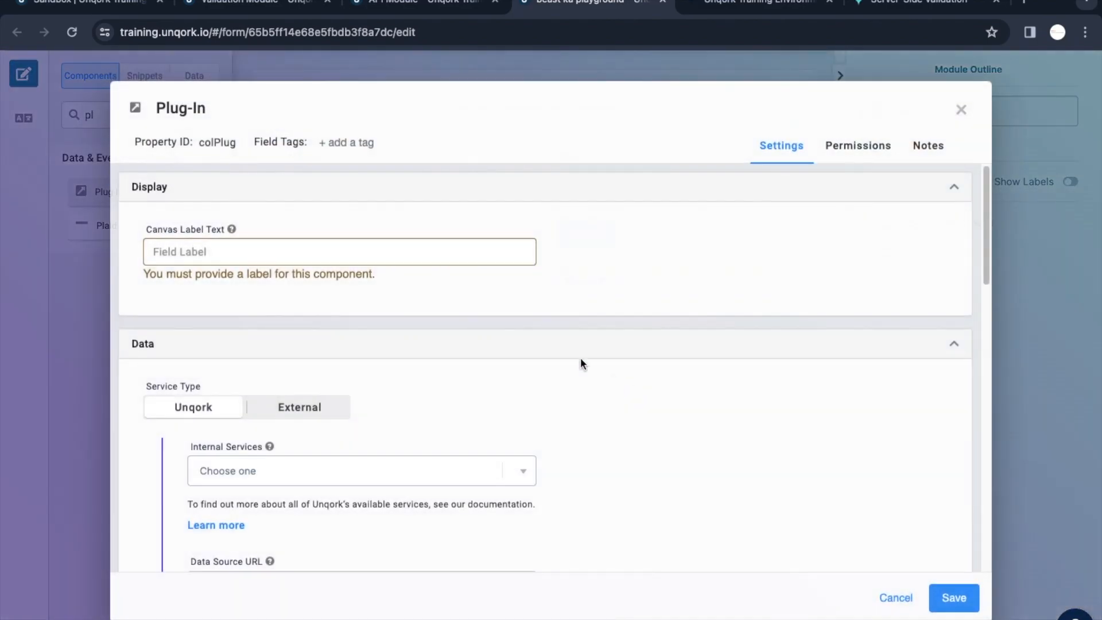
{"action": "left_click", "coordinate": [218, 142]}
{"action": "type", "text": "plug"}
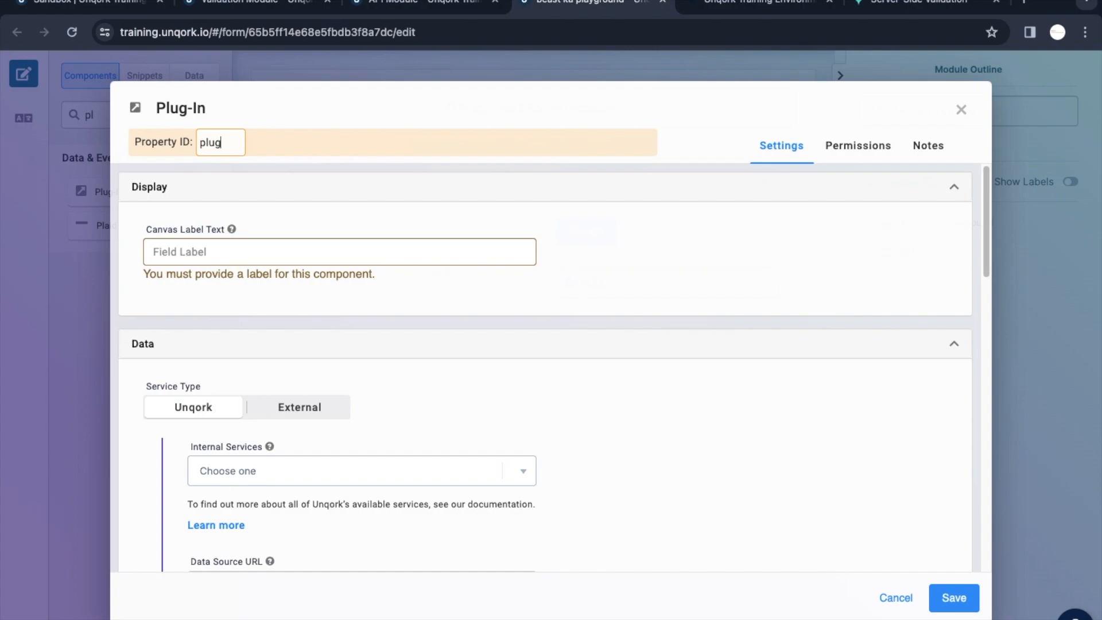
{"action": "type", "text": "CallAPI"}
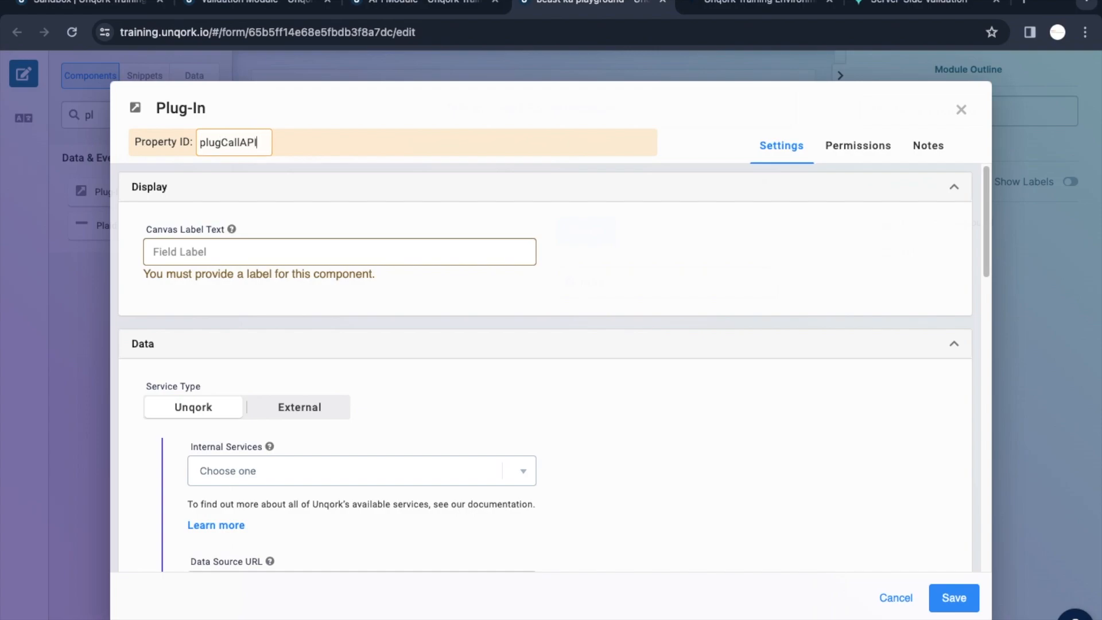
{"action": "type", "text": "MOdule"}
{"action": "key", "text": "BackSpace"}
{"action": "key", "text": "BackSpace"}
{"action": "key", "text": "BackSpace"}
{"action": "key", "text": "BackSpace"}
{"action": "key", "text": "BackSpace"}
{"action": "type", "text": "odule"}
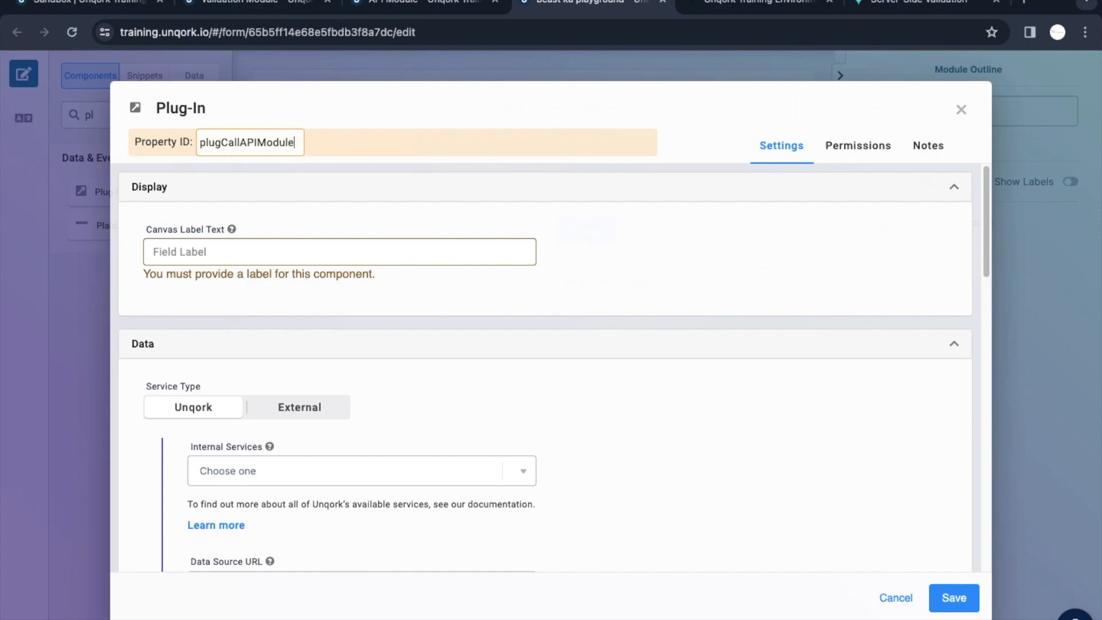
{"action": "key", "text": "super+a"}
{"action": "key", "text": "super+c"}
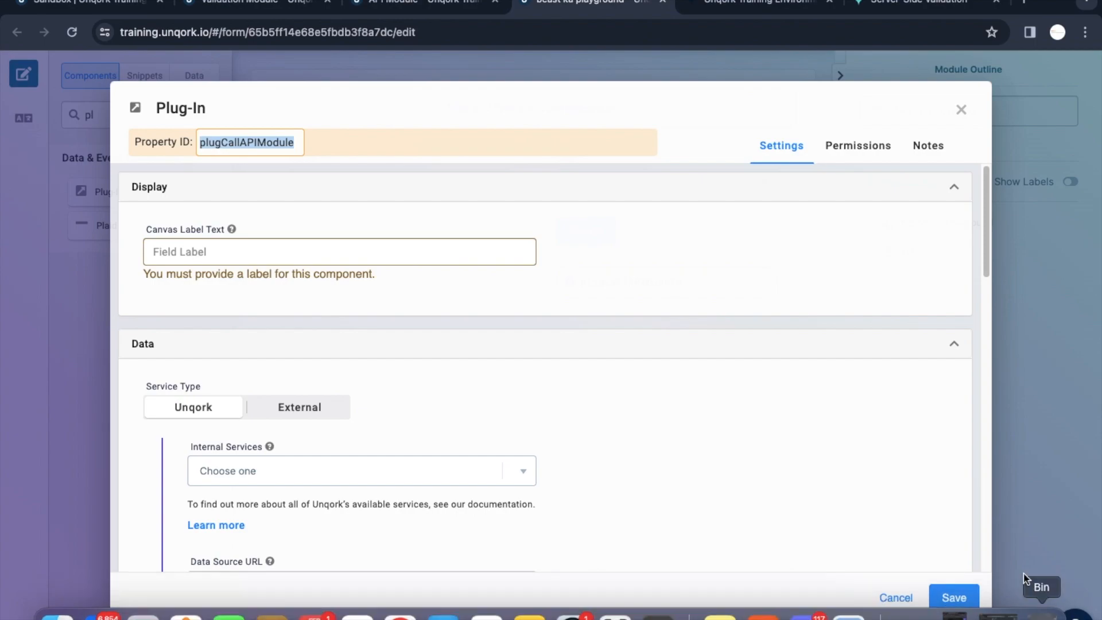
- Label the plug-in plugCallAPIModule and choose Execute Module as its internal service
{"action": "left_click", "coordinate": [482, 251]}
{"action": "key", "text": "super+v"}
{"action": "scroll", "coordinate": [625, 338], "scroll_direction": "down", "scroll_amount": 3}
{"action": "left_click", "coordinate": [320, 254]}
{"action": "type", "text": "exe"}
{"action": "left_click", "coordinate": [314, 292]}
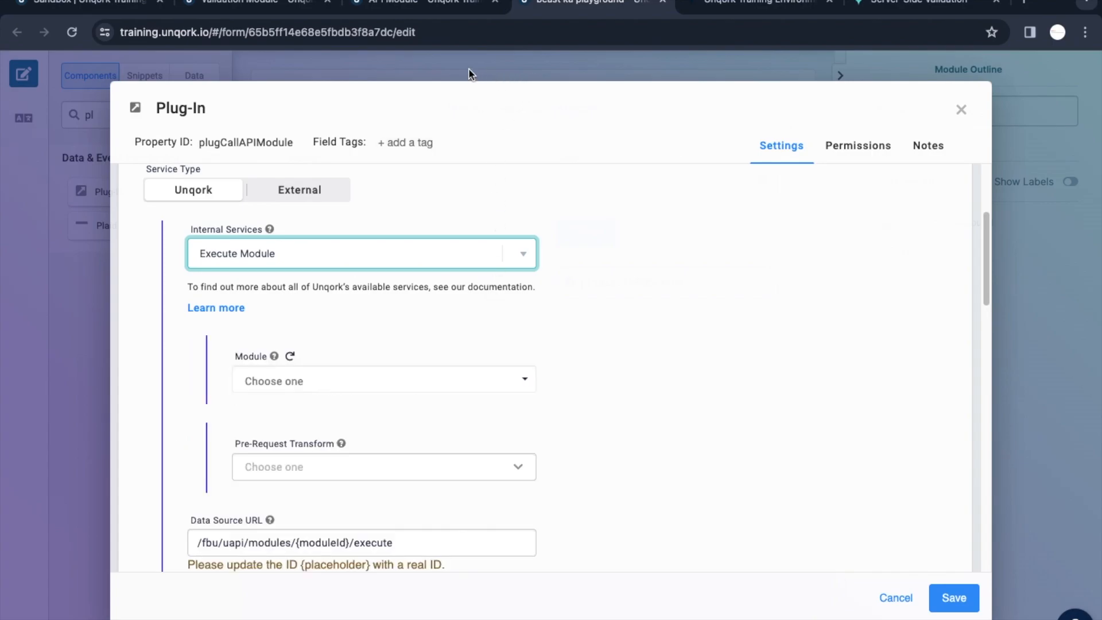
- Replace the {moduleId} placeholder in the plug-in's Data Source URL with the ID copied from the API Module's web address
{"action": "left_click", "coordinate": [387, 8]}
{"action": "double_click", "coordinate": [319, 34]}
{"action": "key", "text": "ctrl+c"}
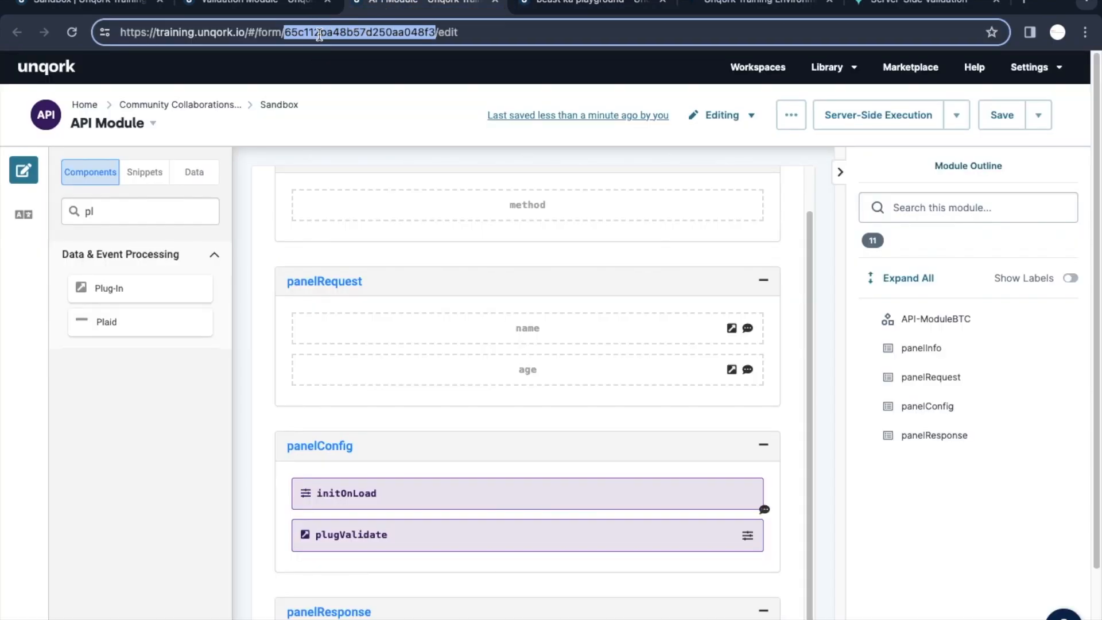
{"action": "left_click", "coordinate": [247, 5]}
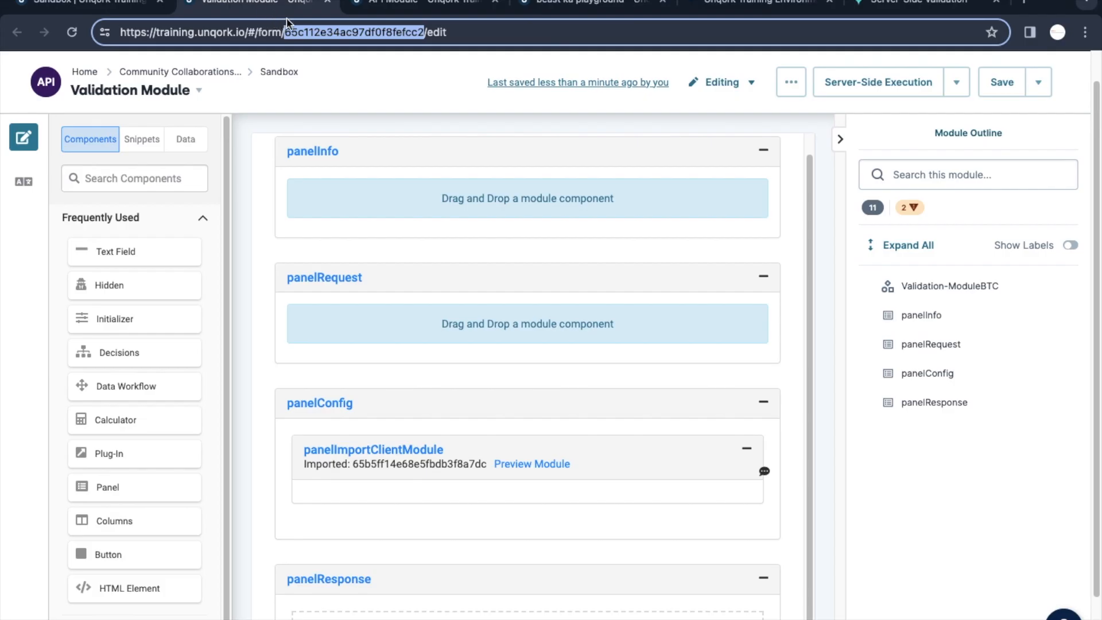
{"action": "left_click", "coordinate": [573, 4]}
{"action": "scroll", "coordinate": [398, 418], "scroll_direction": "down", "scroll_amount": 1}
{"action": "left_click_drag", "start_coordinate": [296, 518], "coordinate": [350, 514]}
{"action": "key", "text": "ctrl+v"}
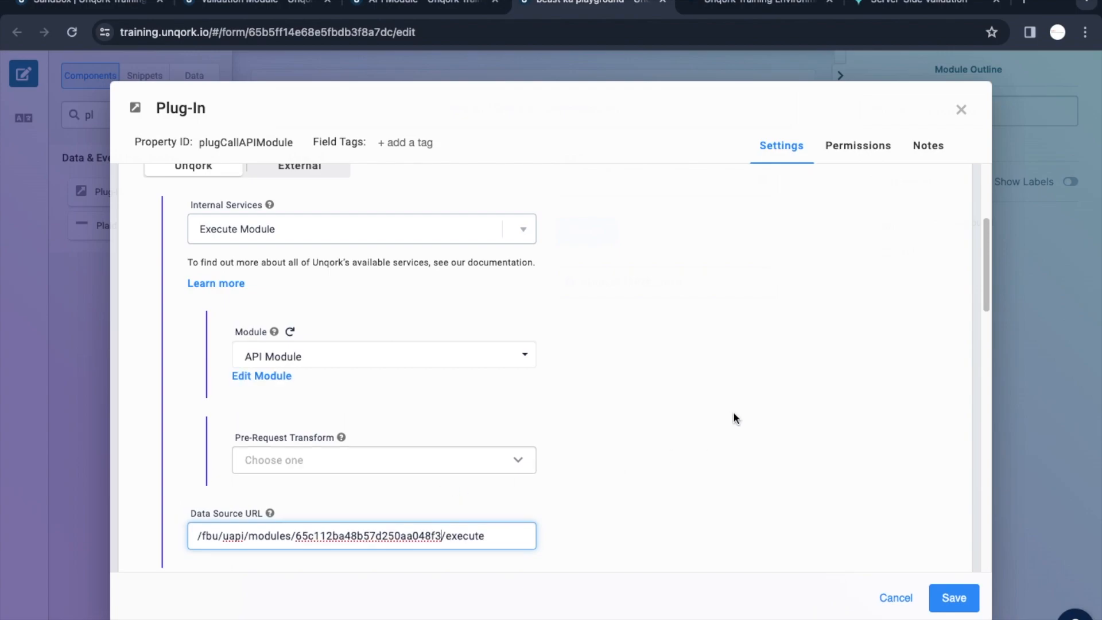
- Add the name property to the plug-in's inputs, mapped to data.name
{"action": "scroll", "coordinate": [732, 412], "scroll_direction": "down", "scroll_amount": 3}
{"action": "scroll", "coordinate": [739, 413], "scroll_direction": "down", "scroll_amount": 4}
{"action": "left_click", "coordinate": [312, 470]}
{"action": "type", "text": "na"}
{"action": "left_click", "coordinate": [223, 509]}
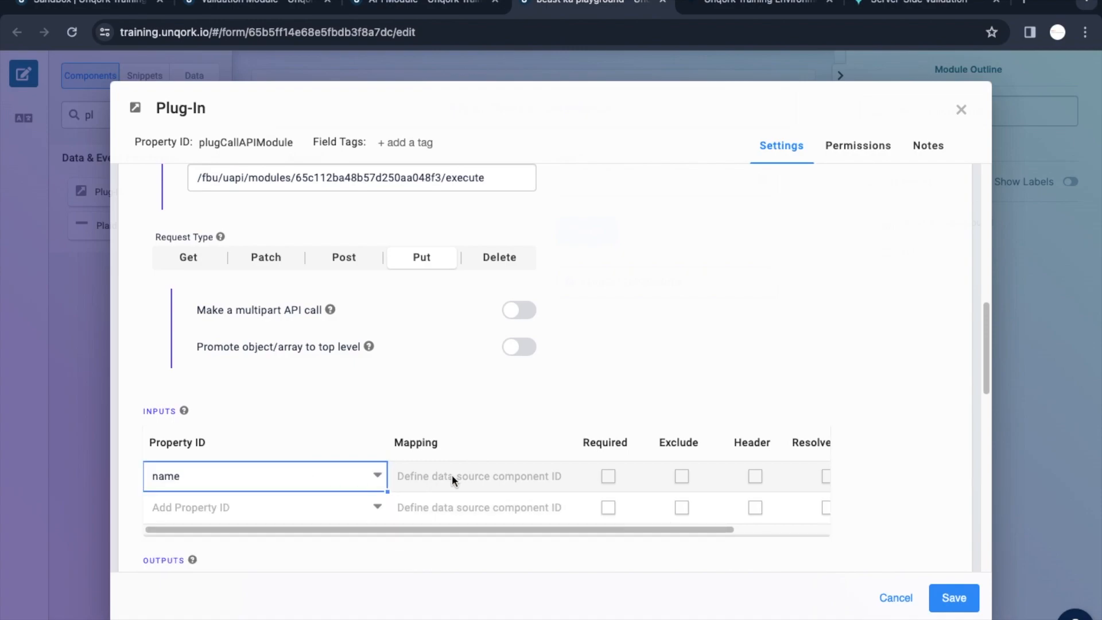
{"action": "left_click", "coordinate": [454, 475]}
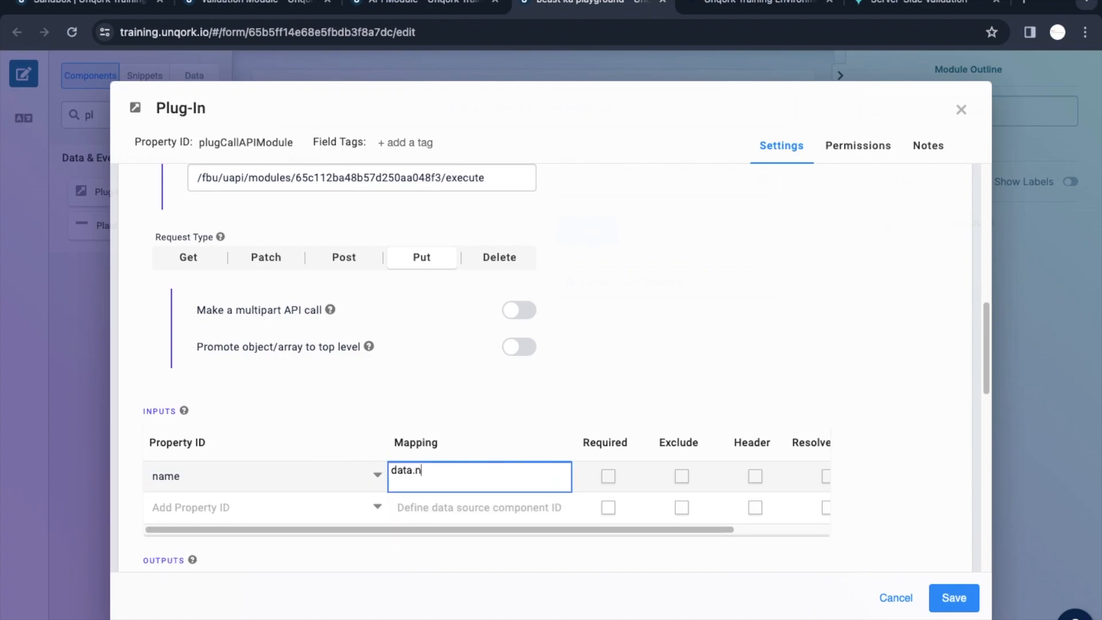
- Add the age property to the plug-in's inputs, mapped to data.age, and save the plug-in
{"action": "left_click", "coordinate": [221, 507]}
{"action": "type", "text": "age"}
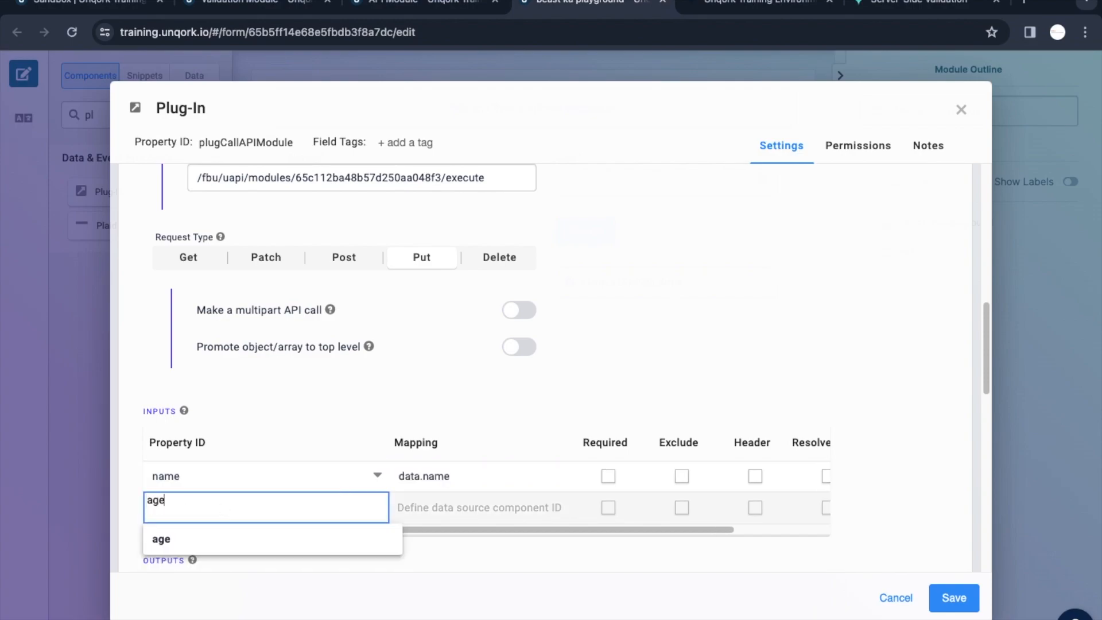
{"action": "left_click", "coordinate": [157, 538]}
{"action": "left_click", "coordinate": [446, 508]}
{"action": "type", "text": "data.age"}
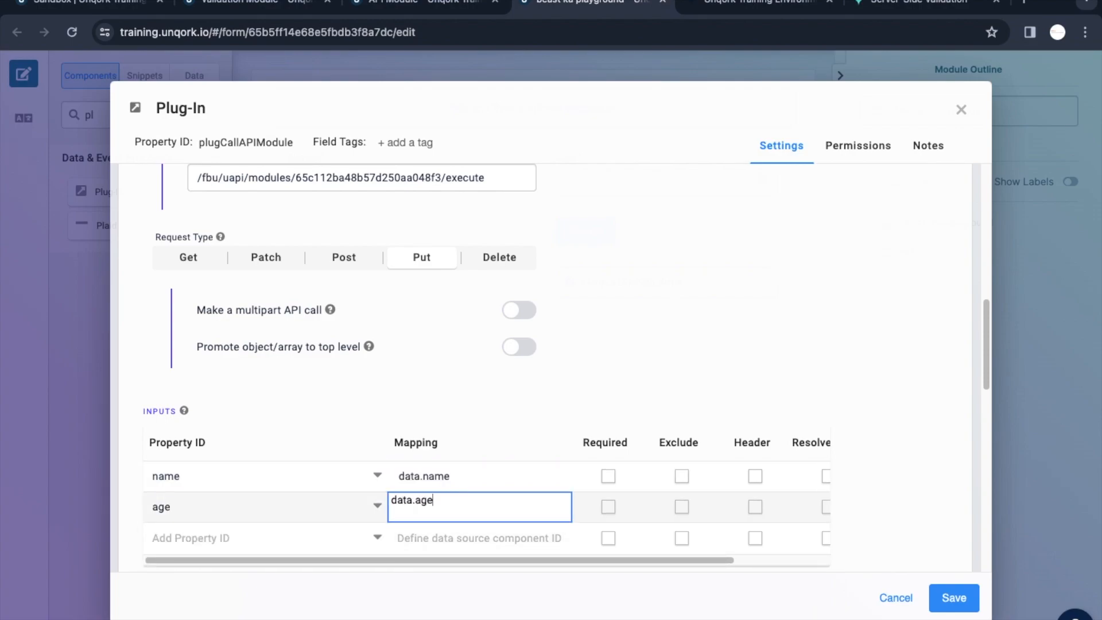
{"action": "left_click", "coordinate": [735, 347]}
{"action": "scroll", "coordinate": [631, 425], "scroll_direction": "down", "scroll_amount": 1}
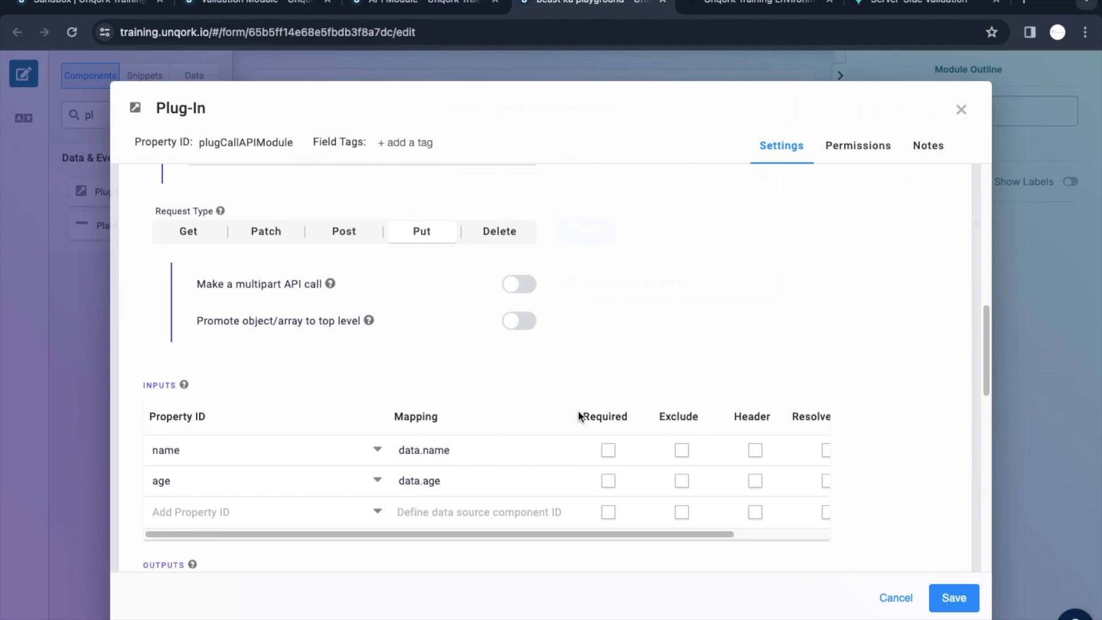
{"action": "scroll", "coordinate": [465, 373], "scroll_direction": "up", "scroll_amount": 10}
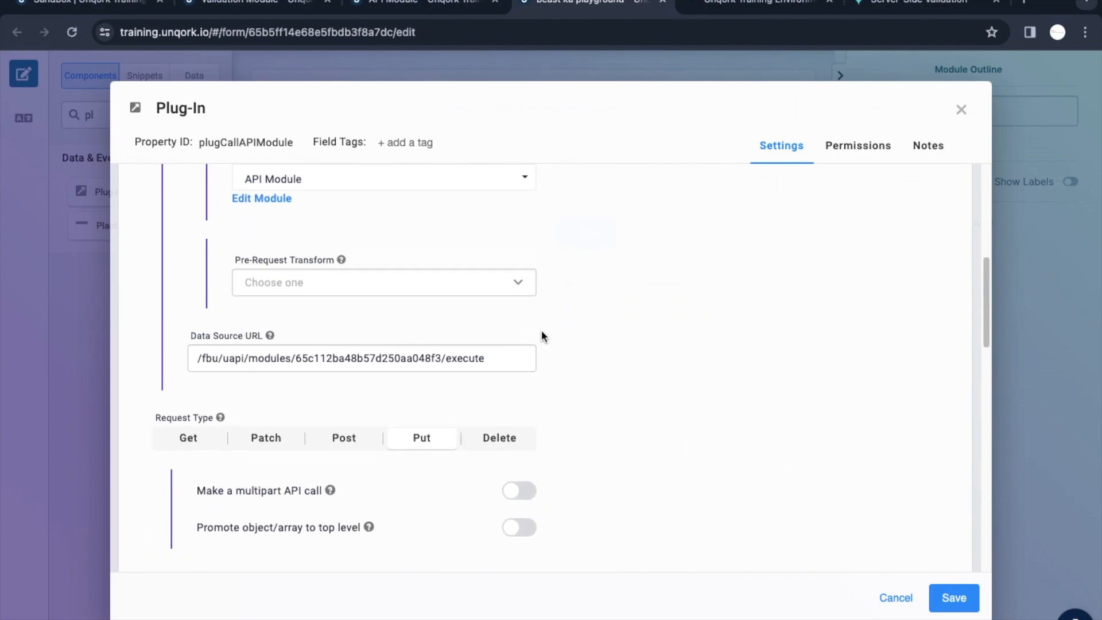
{"action": "left_click", "coordinate": [954, 598]}
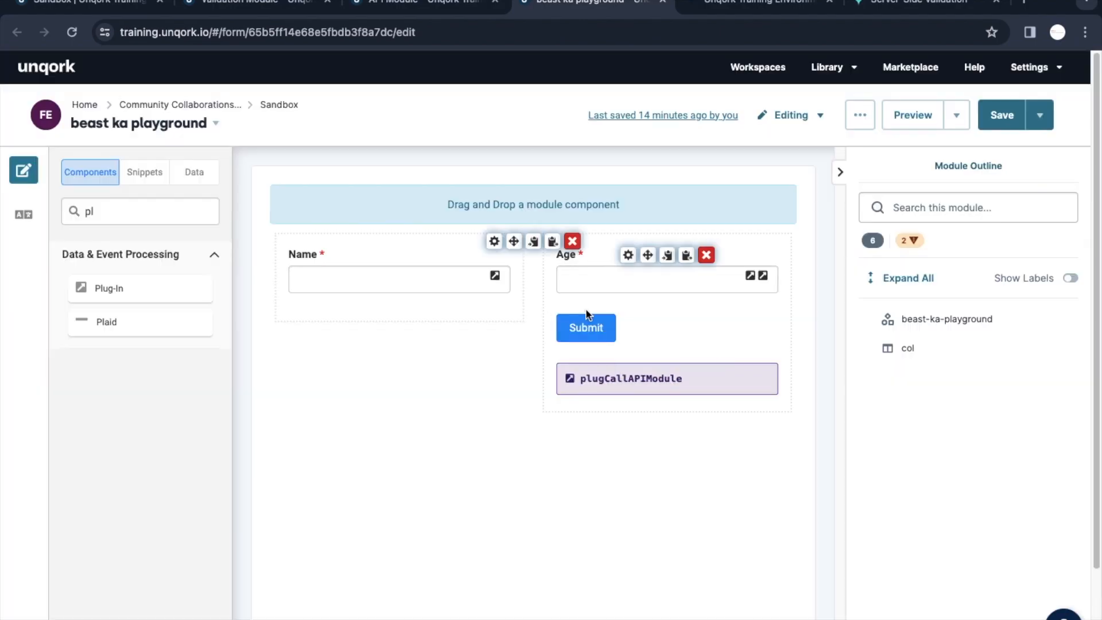
- Make the Submit button an Event action that triggers plugCallAPIModule on click, and save the button and the module
{"action": "left_click", "coordinate": [625, 324]}
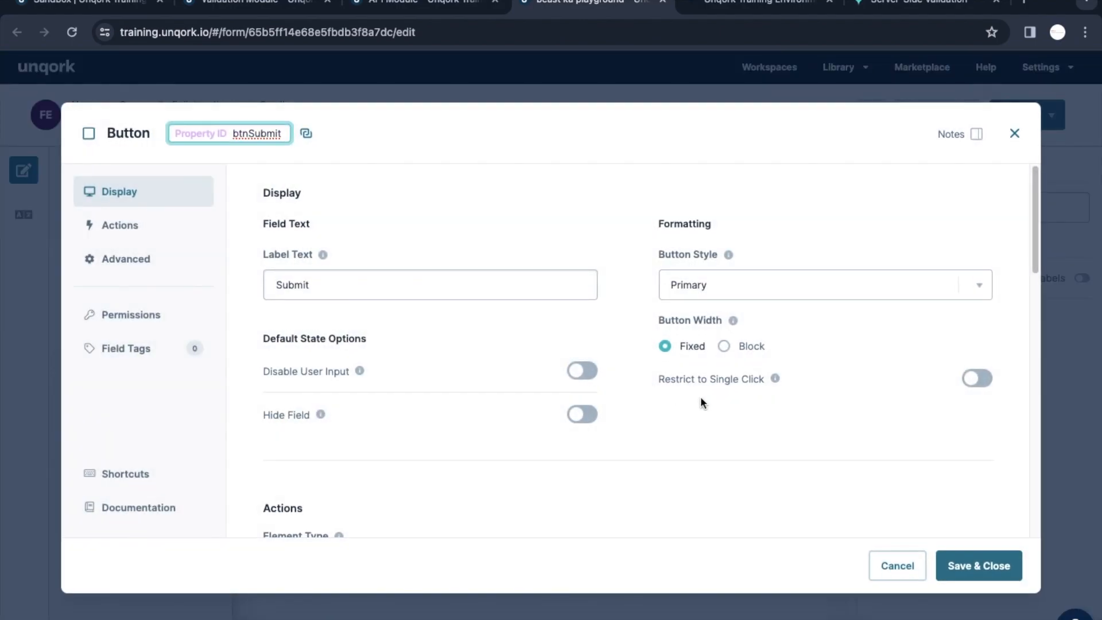
{"action": "scroll", "coordinate": [601, 414], "scroll_direction": "down", "scroll_amount": 5}
{"action": "scroll", "coordinate": [601, 409], "scroll_direction": "down", "scroll_amount": 2}
{"action": "left_click", "coordinate": [568, 418]}
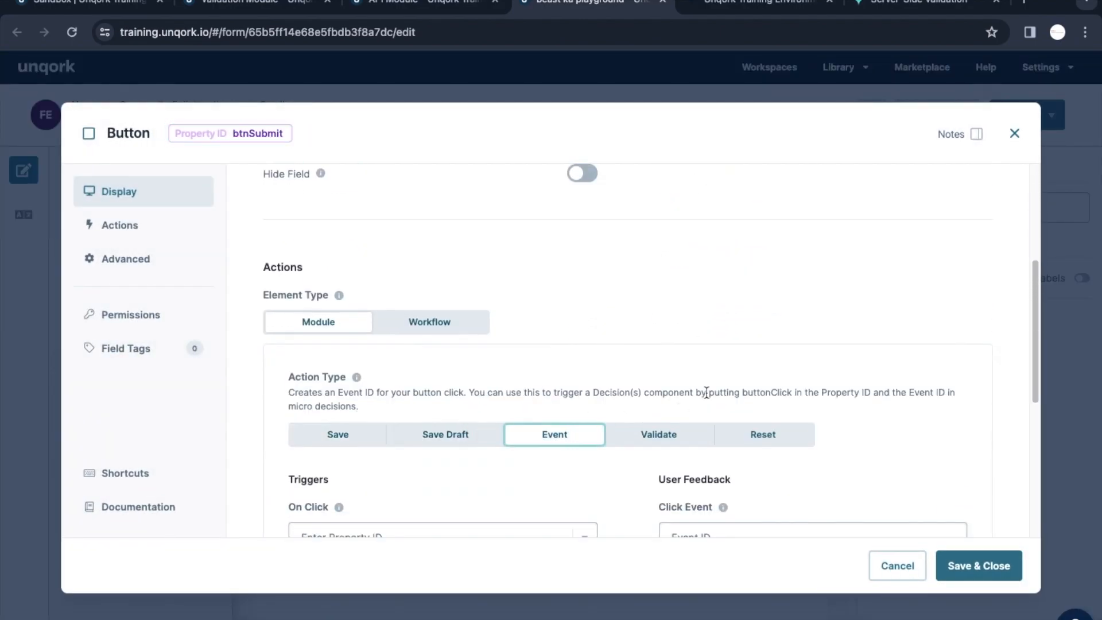
{"action": "scroll", "coordinate": [579, 401], "scroll_direction": "down", "scroll_amount": 2}
{"action": "left_click", "coordinate": [477, 398]}
{"action": "type", "text": "pl"}
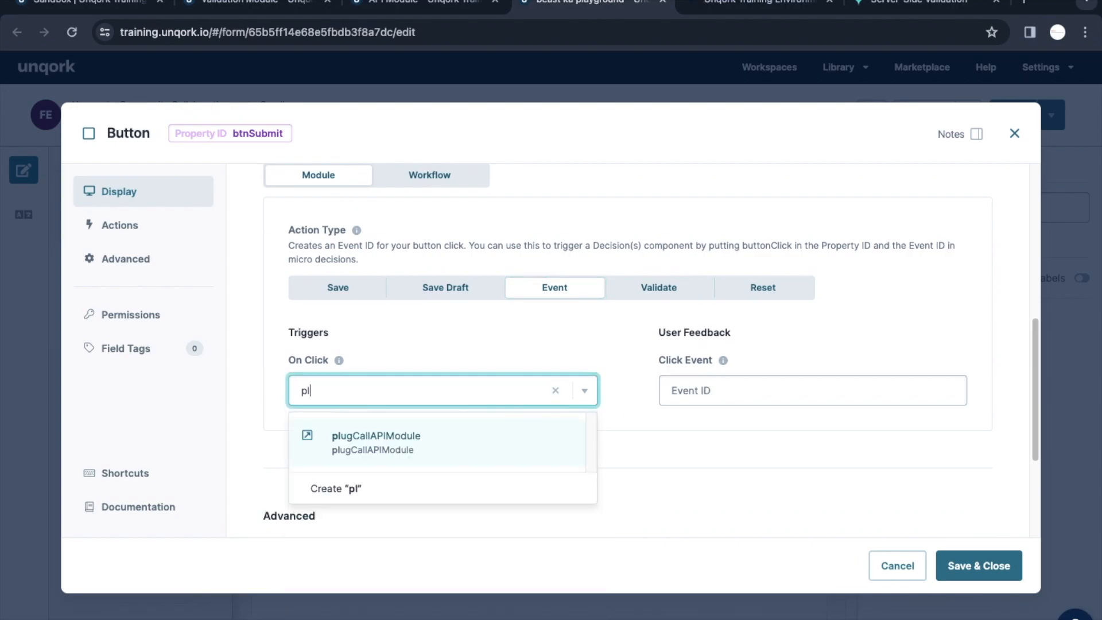
{"action": "left_click", "coordinate": [347, 447]}
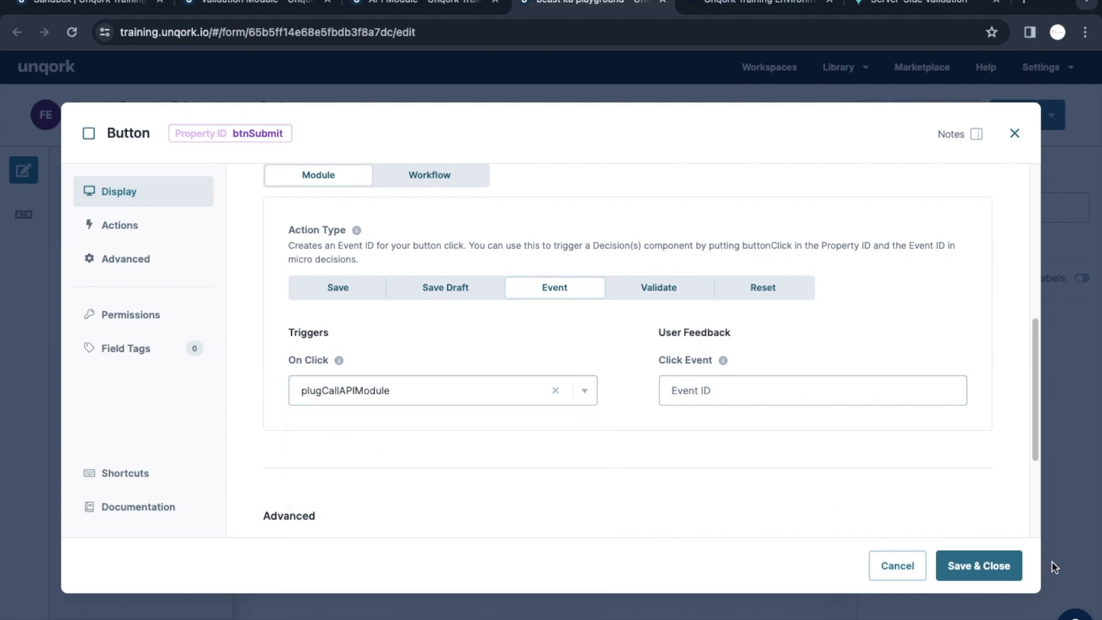
{"action": "left_click", "coordinate": [975, 565]}
{"action": "left_click", "coordinate": [981, 118]}
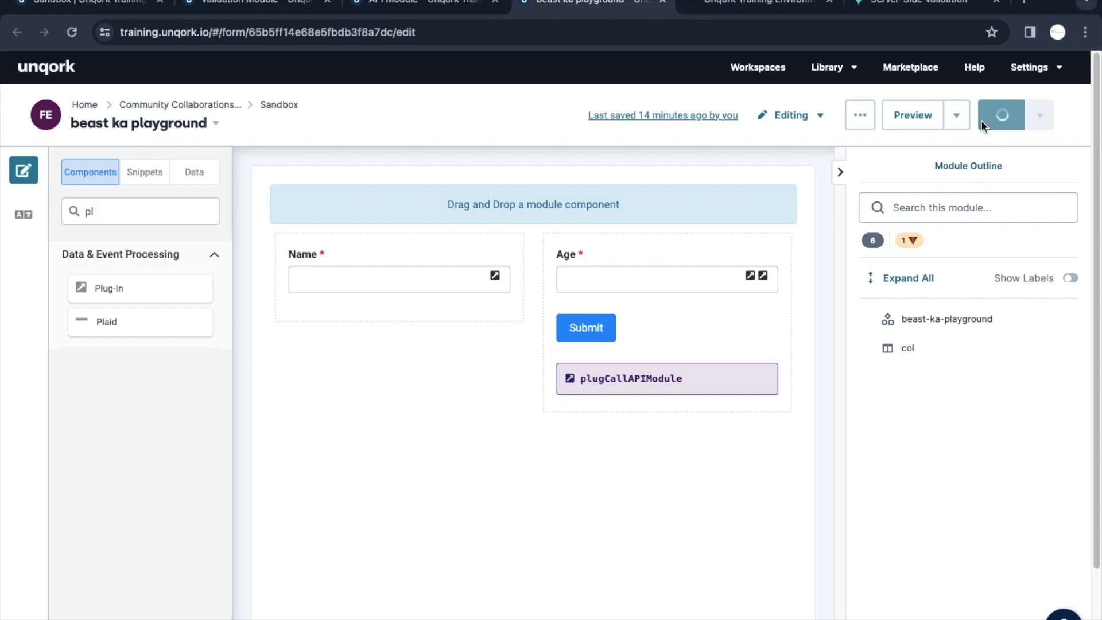
{"action": "key", "text": "super+Tab"}
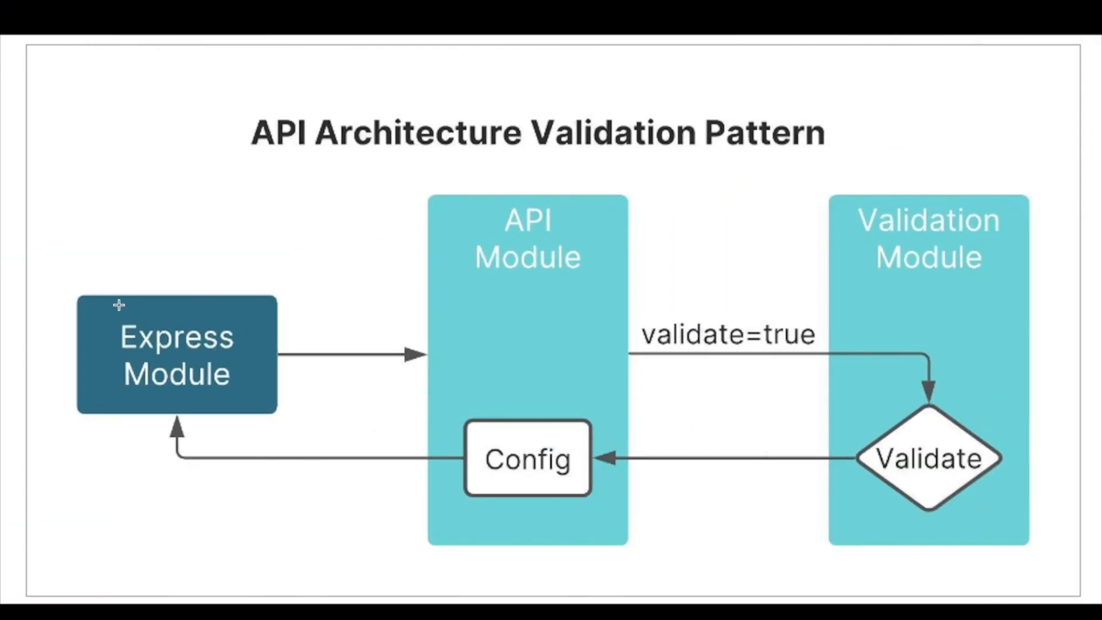
{"action": "key", "text": "super+Tab"}
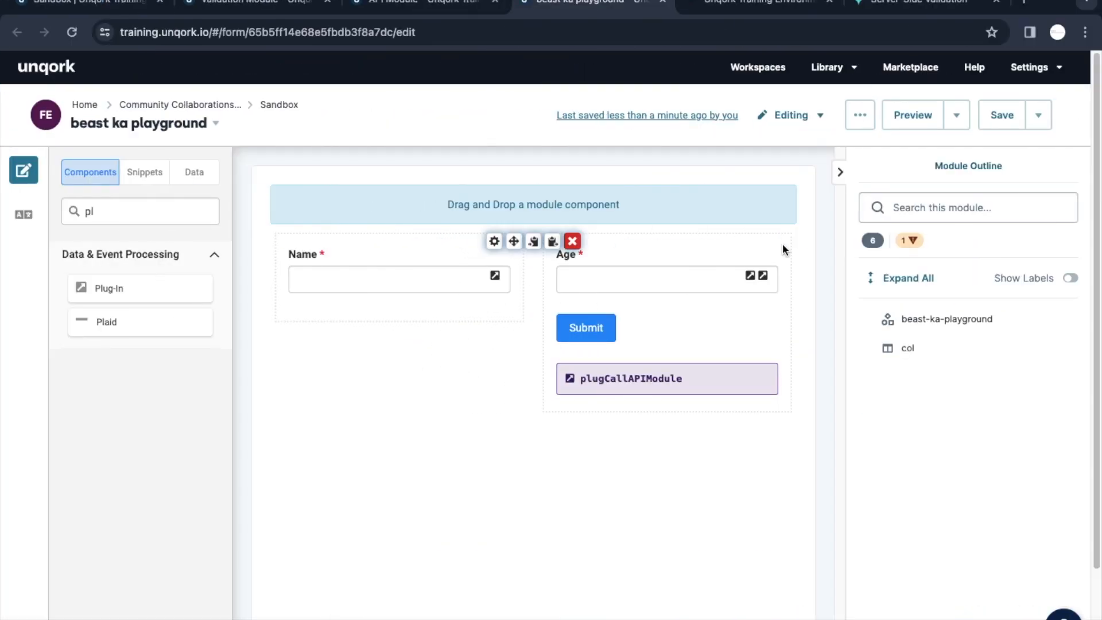
- Preview the module and submit the form with the name Test and an empty age
{"action": "left_click", "coordinate": [917, 118]}
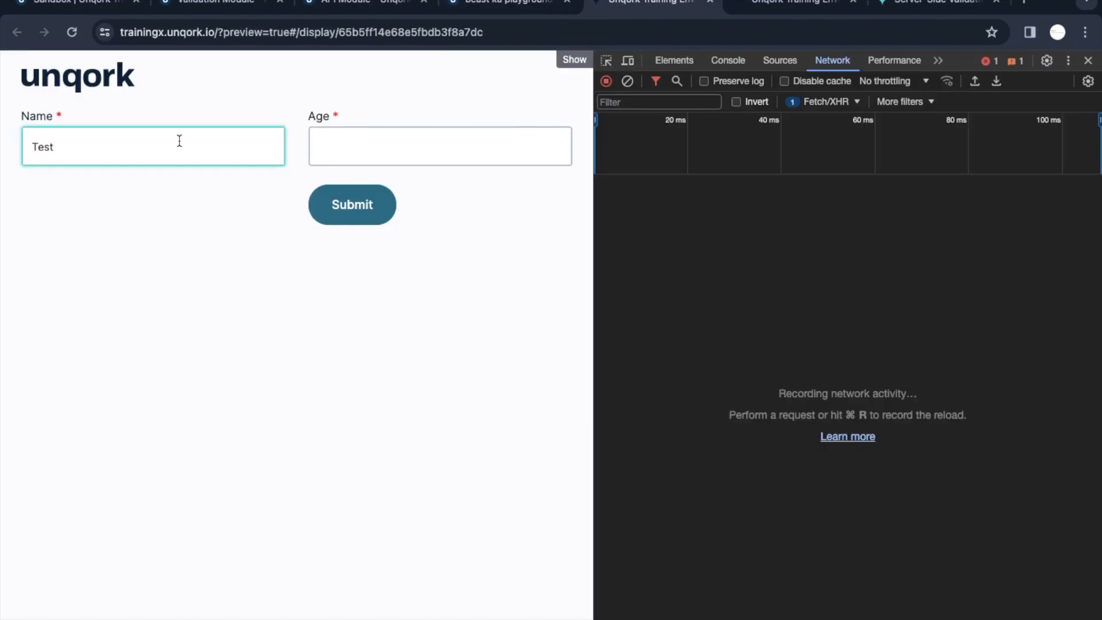
{"action": "left_click", "coordinate": [402, 155]}
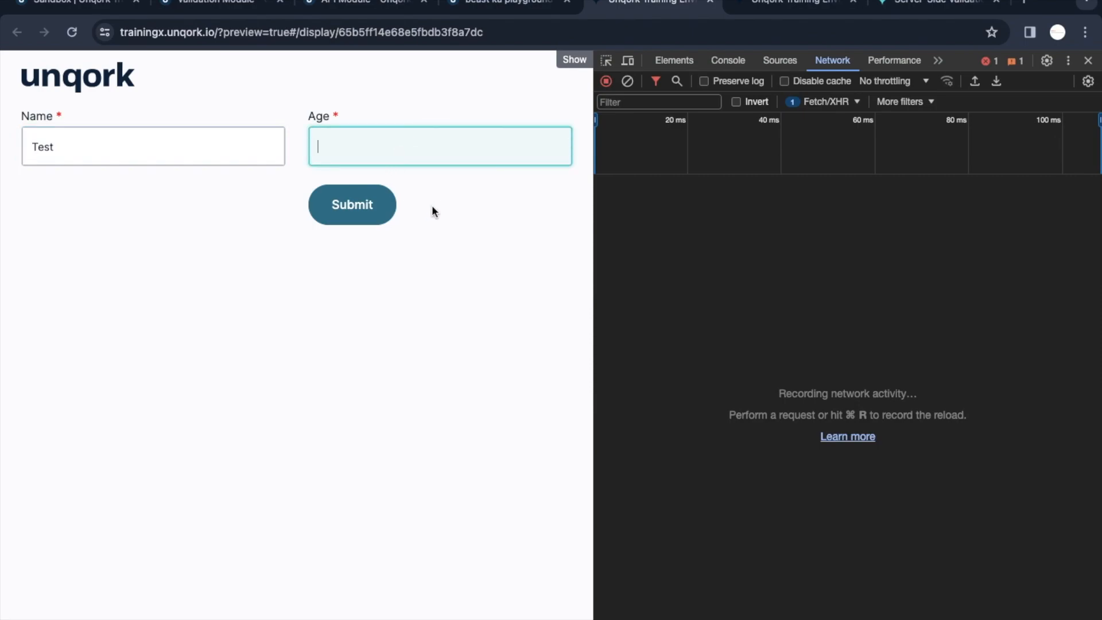
{"action": "left_click", "coordinate": [344, 220]}
{"action": "left_click", "coordinate": [352, 204]}
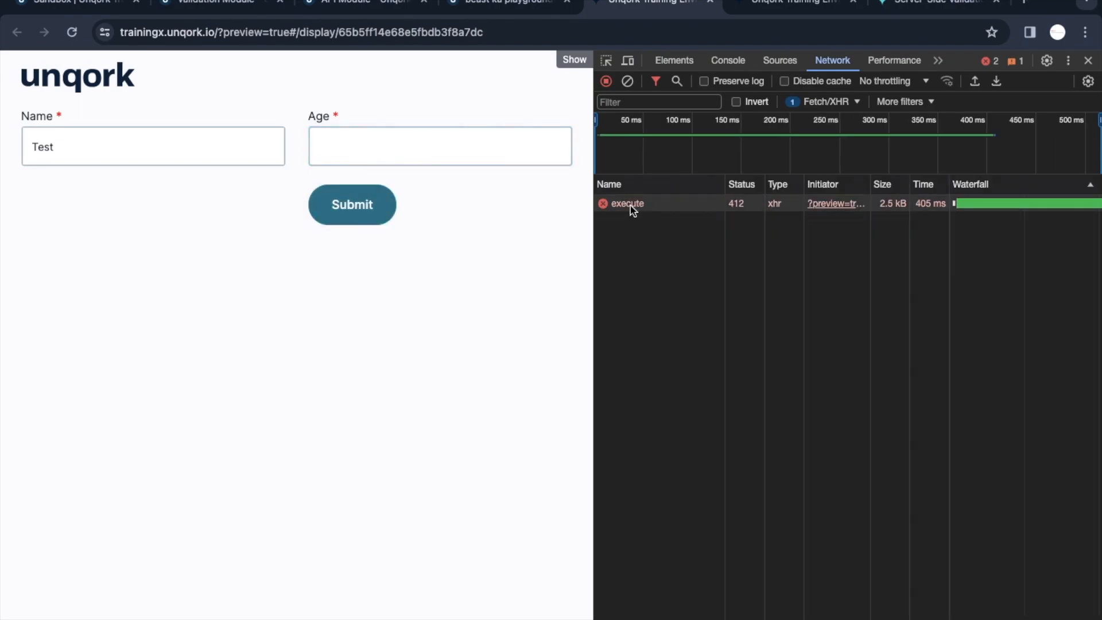
- Inspect the execute request's headers, payload and the executionError details in its response preview
{"action": "left_click", "coordinate": [629, 205]}
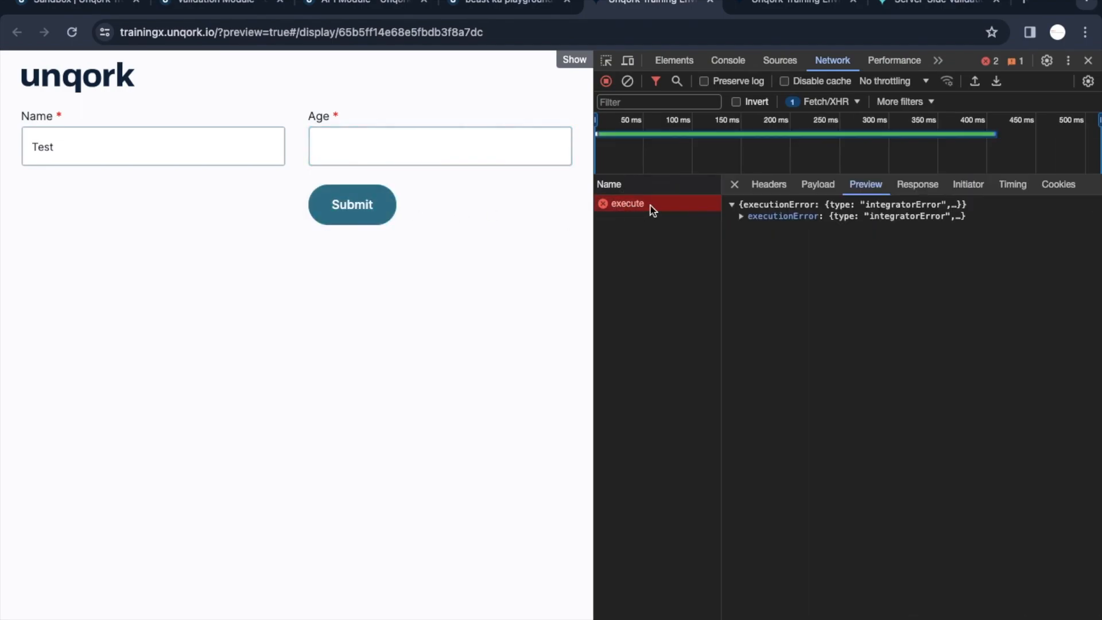
{"action": "left_click", "coordinate": [770, 187]}
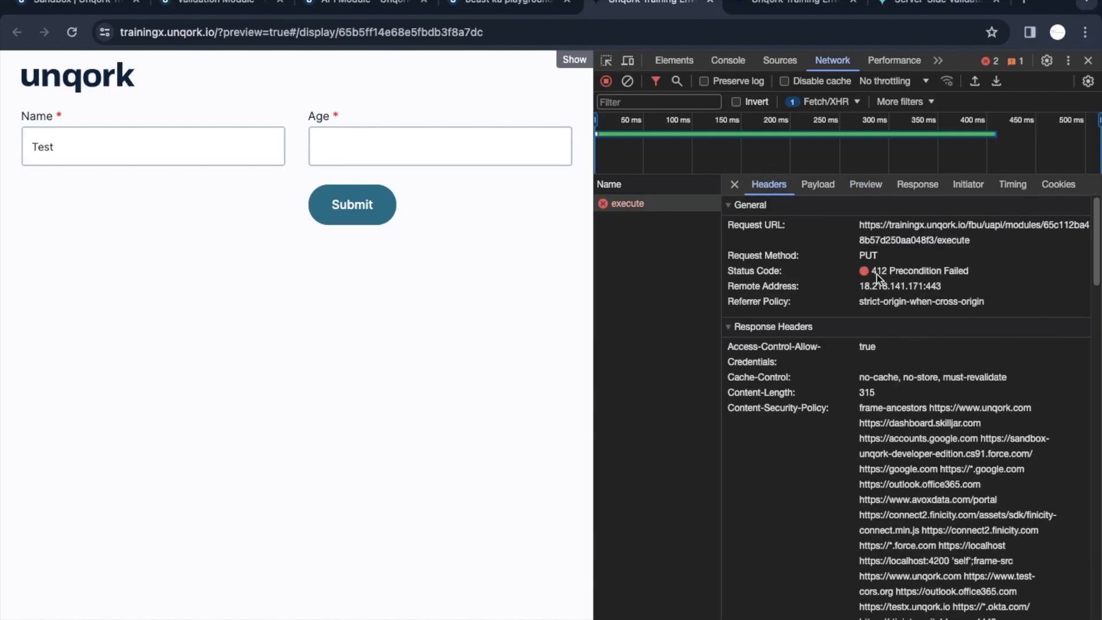
{"action": "left_click", "coordinate": [818, 185]}
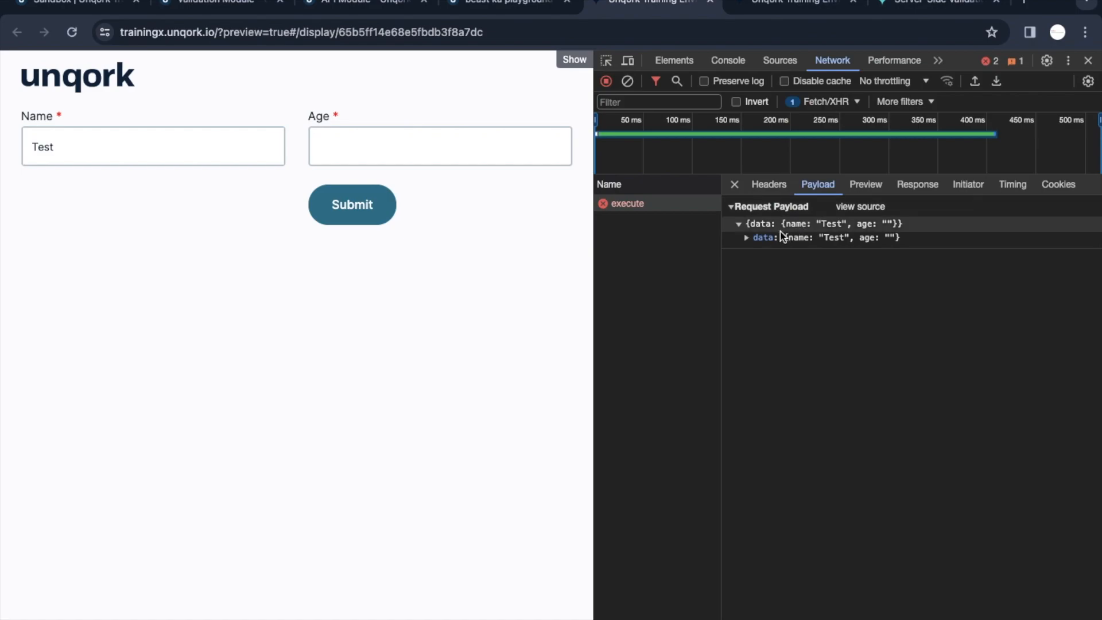
{"action": "left_click", "coordinate": [865, 184]}
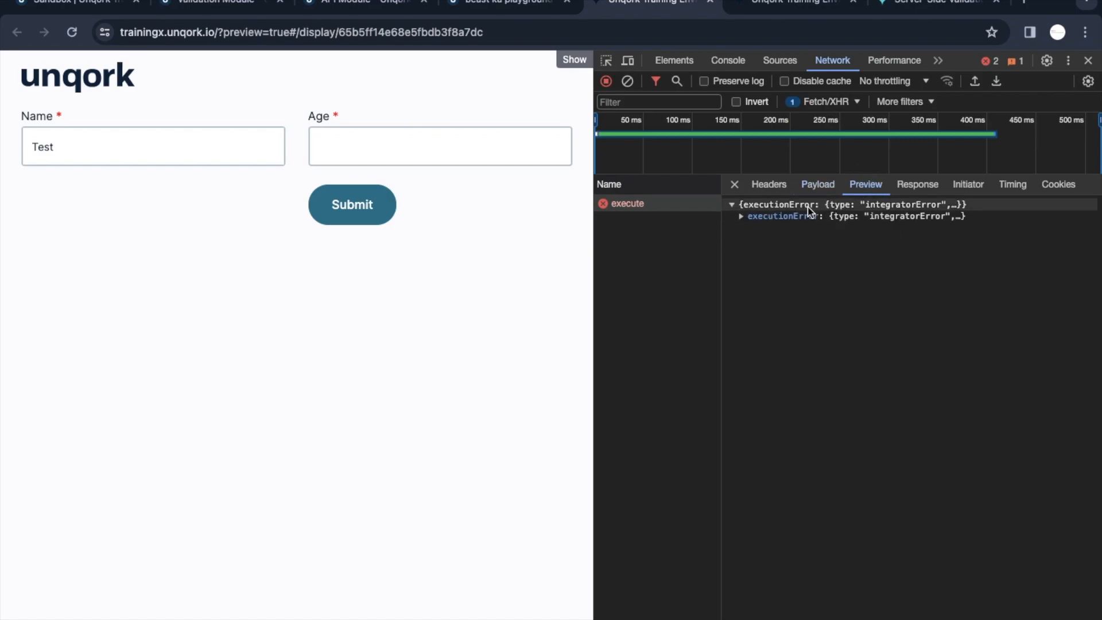
{"action": "left_click", "coordinate": [740, 216]}
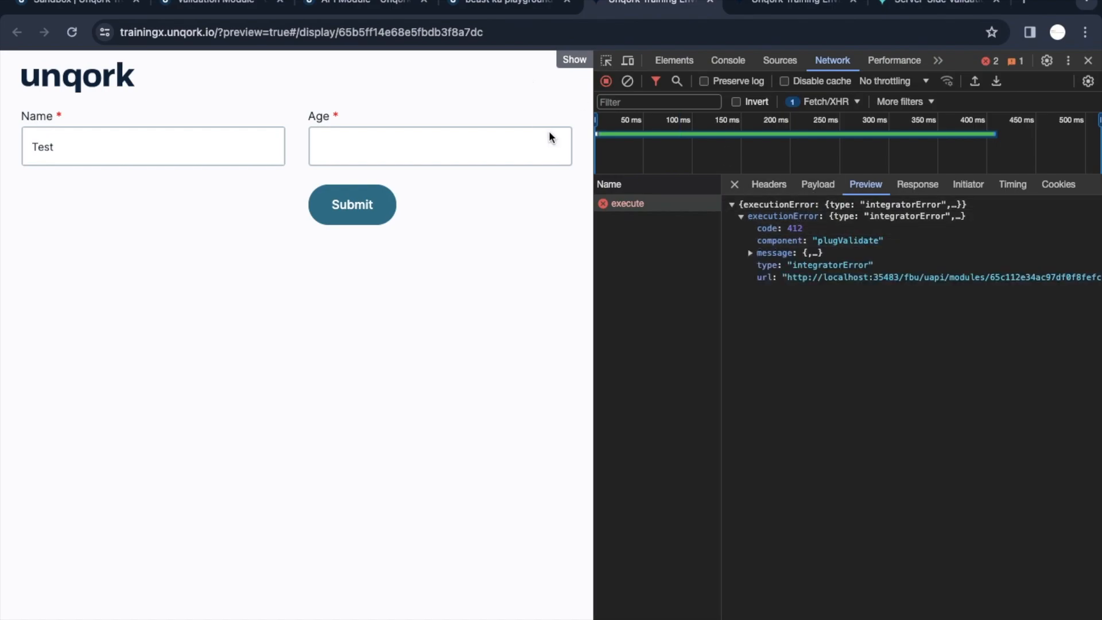
{"action": "left_click", "coordinate": [808, 185]}
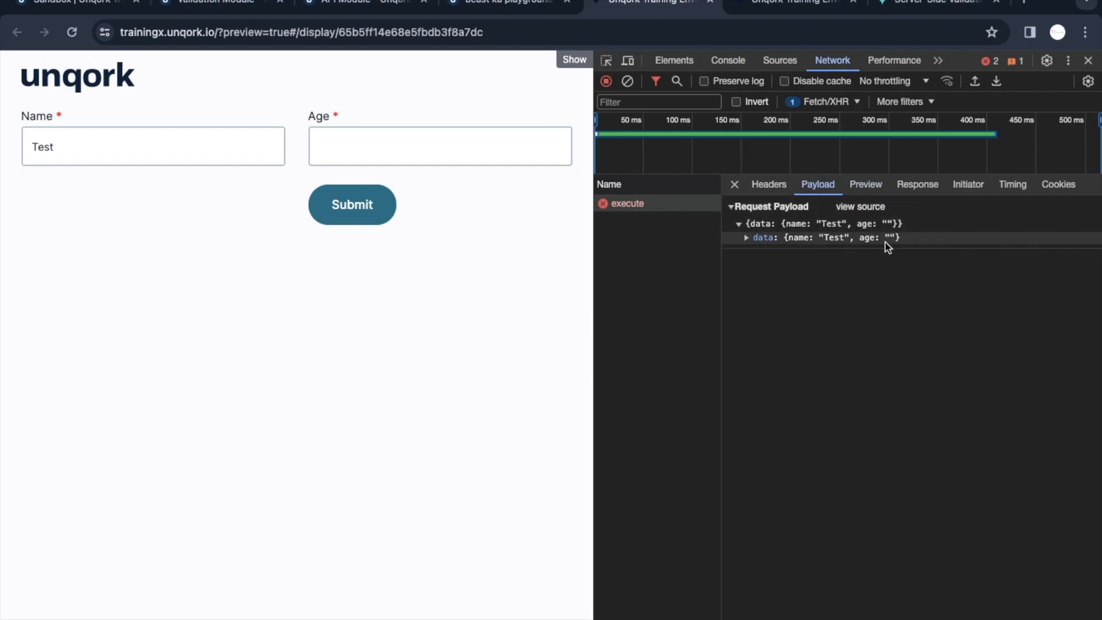
- Review the API Module and Validation Module, closing the duplicate Validation Module page opened from the Sandbox list
{"action": "left_click", "coordinate": [367, 5]}
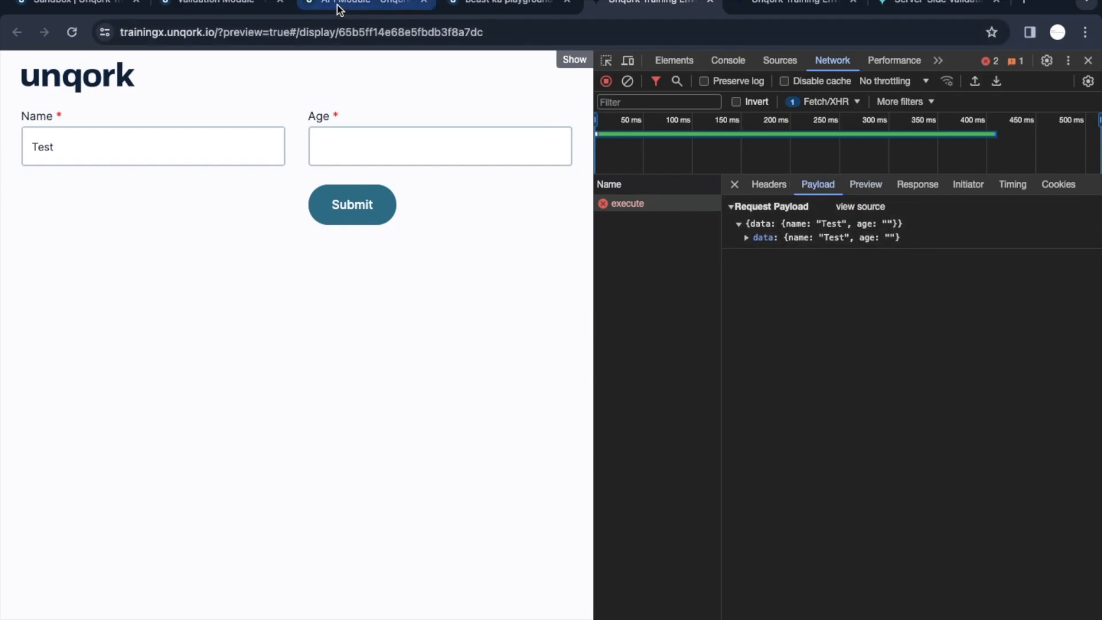
{"action": "scroll", "coordinate": [454, 371], "scroll_direction": "down", "scroll_amount": 1}
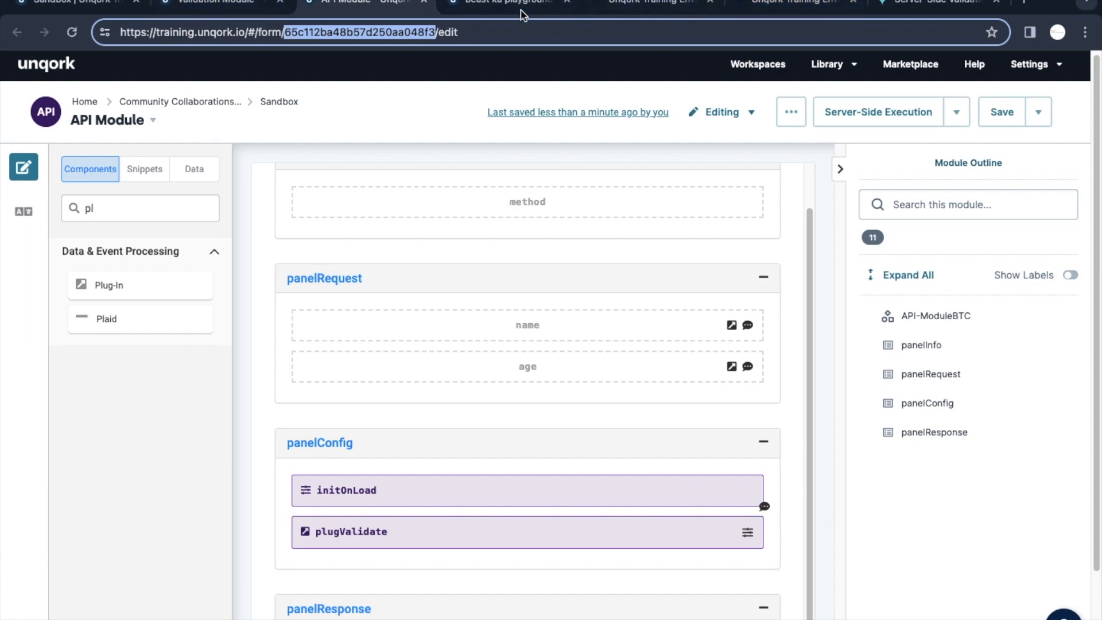
{"action": "left_click", "coordinate": [792, 6]}
{"action": "left_click", "coordinate": [86, 7]}
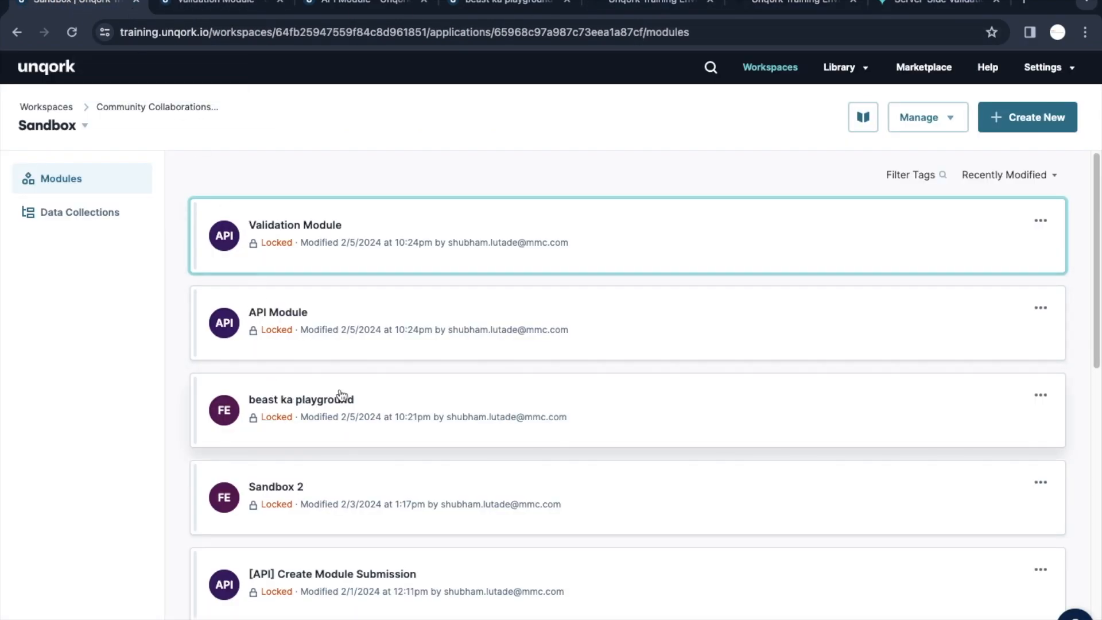
{"action": "left_click", "coordinate": [337, 240]}
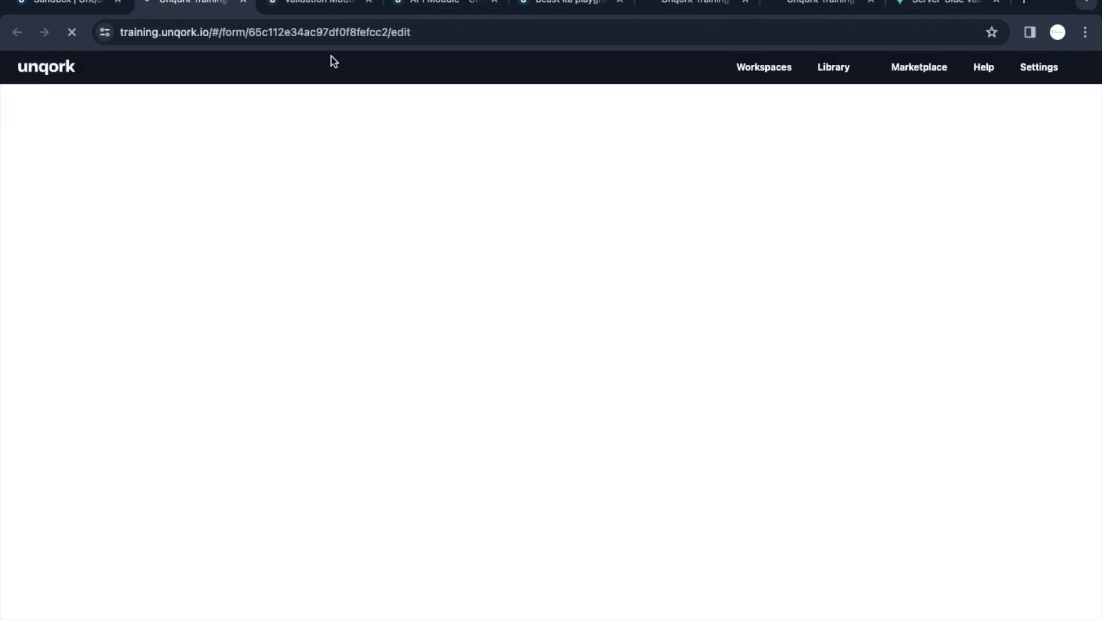
{"action": "left_click", "coordinate": [332, 7]}
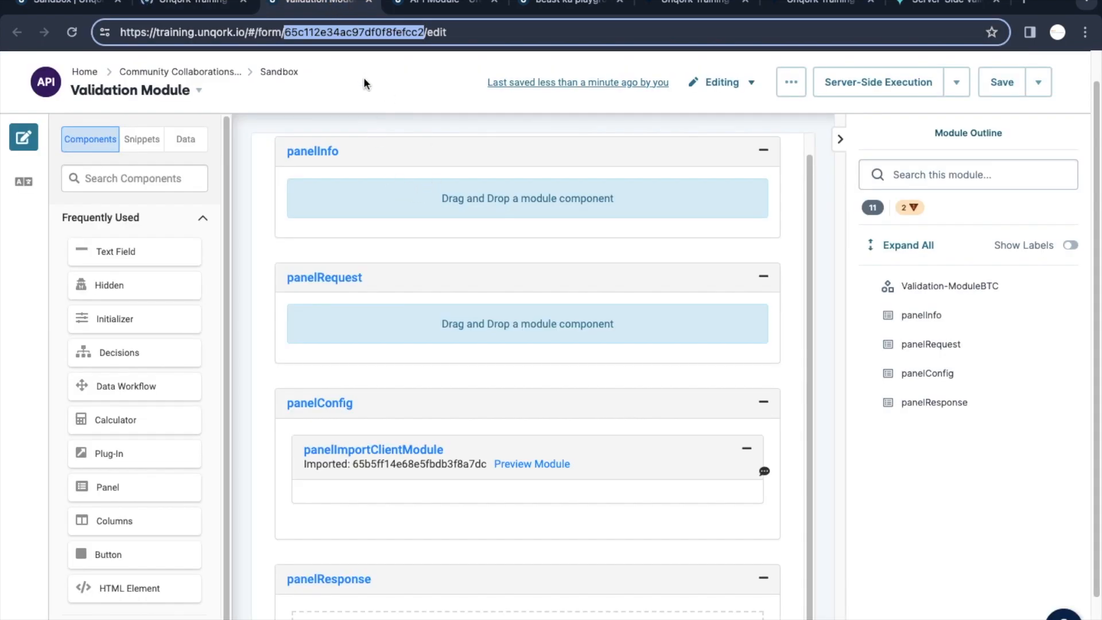
{"action": "left_click", "coordinate": [243, 2]}
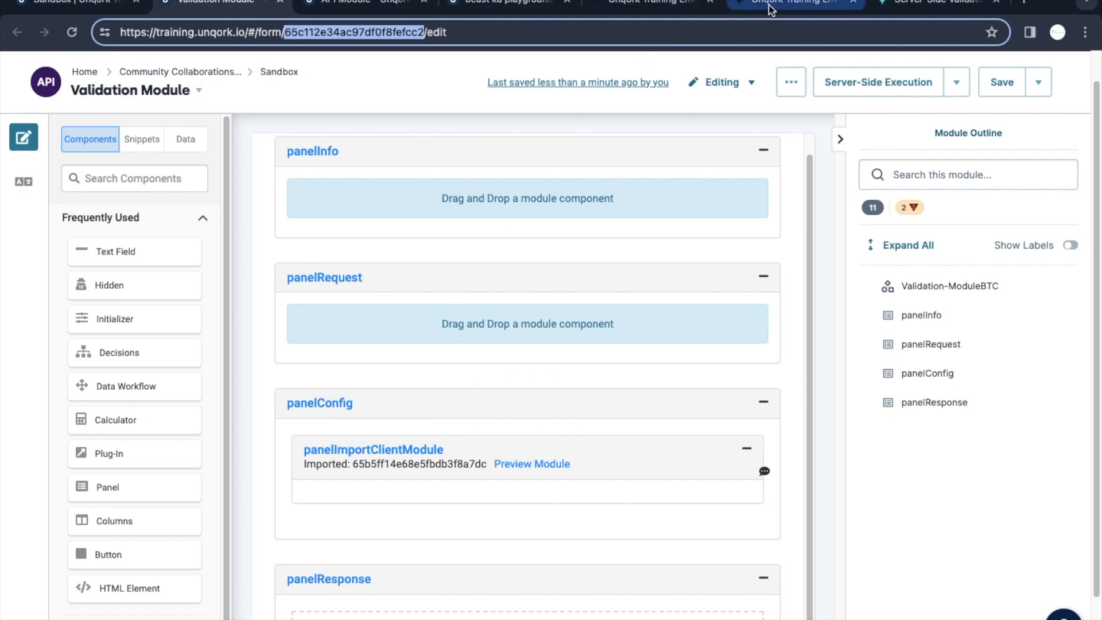
- Back in the form preview, expand the execute response's error message and its validationErrors list
{"action": "left_click", "coordinate": [665, 4]}
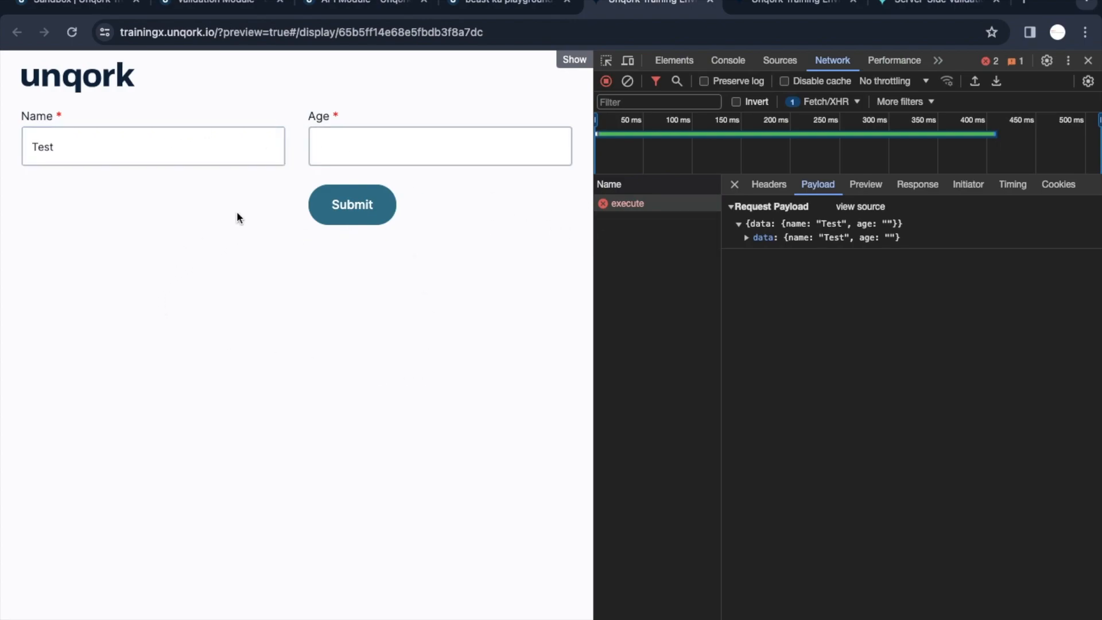
{"action": "left_click", "coordinate": [860, 190]}
{"action": "left_click", "coordinate": [751, 253]}
{"action": "left_click", "coordinate": [759, 277]}
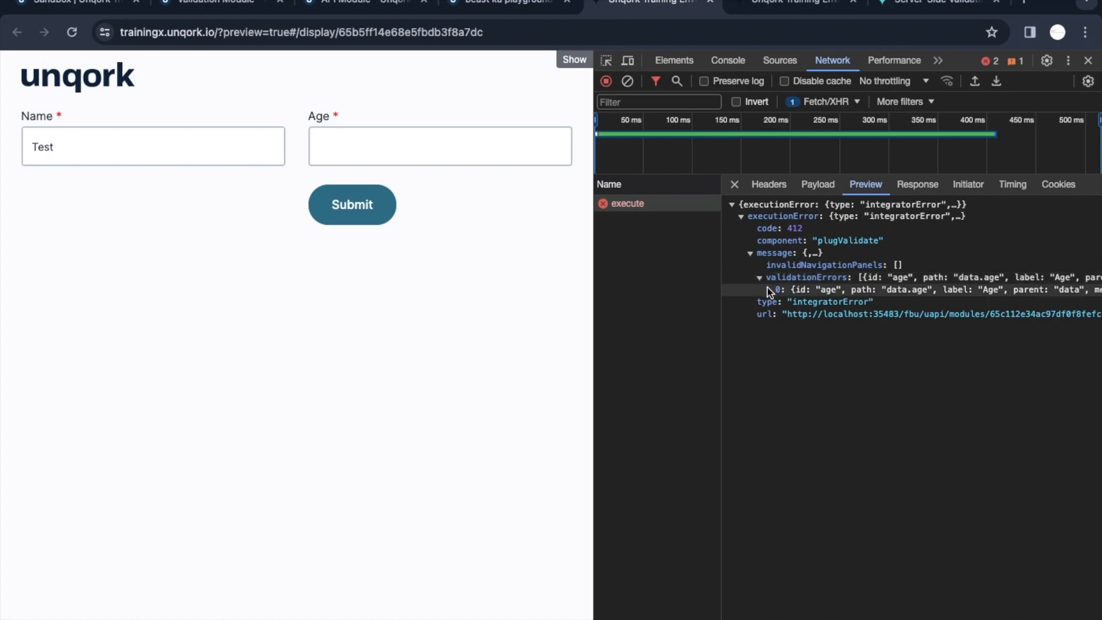
- Expand the first validationErrors entry of the execute response and examine its component and type values, glancing at the API Module for comparison
{"action": "left_click", "coordinate": [768, 289]}
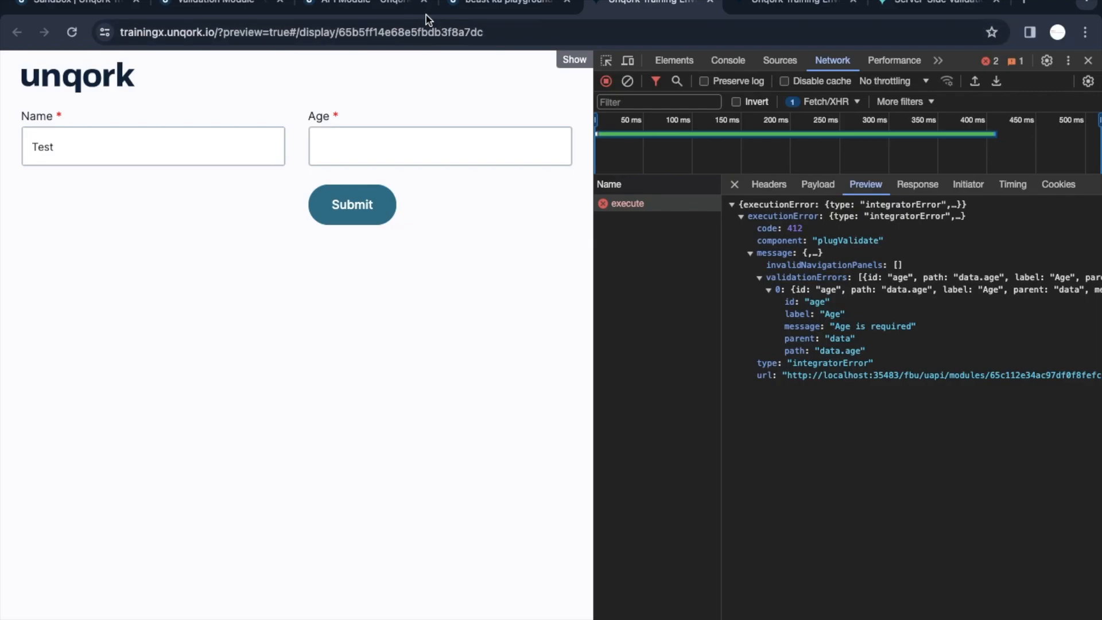
{"action": "left_click", "coordinate": [361, 5]}
{"action": "scroll", "coordinate": [516, 436], "scroll_direction": "down", "scroll_amount": 1}
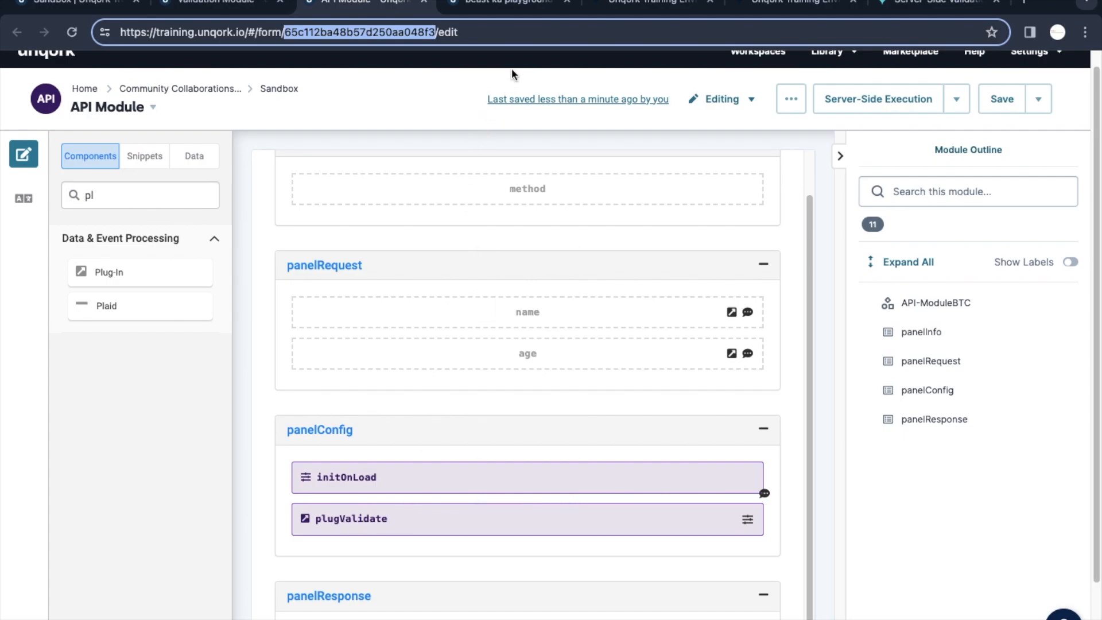
{"action": "left_click", "coordinate": [793, 6]}
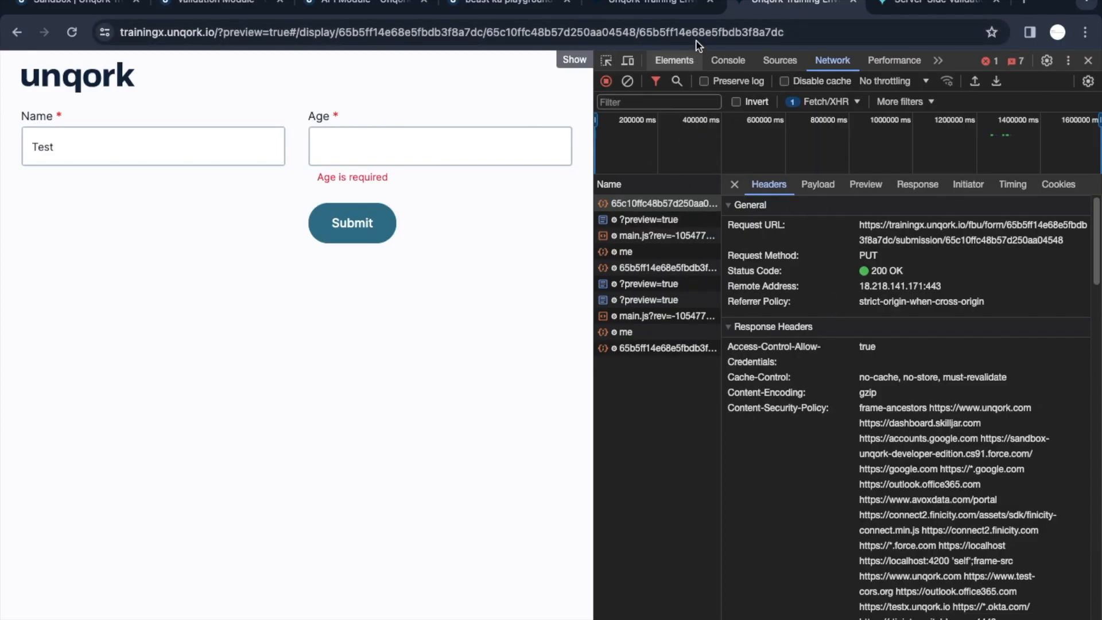
{"action": "left_click", "coordinate": [677, 7]}
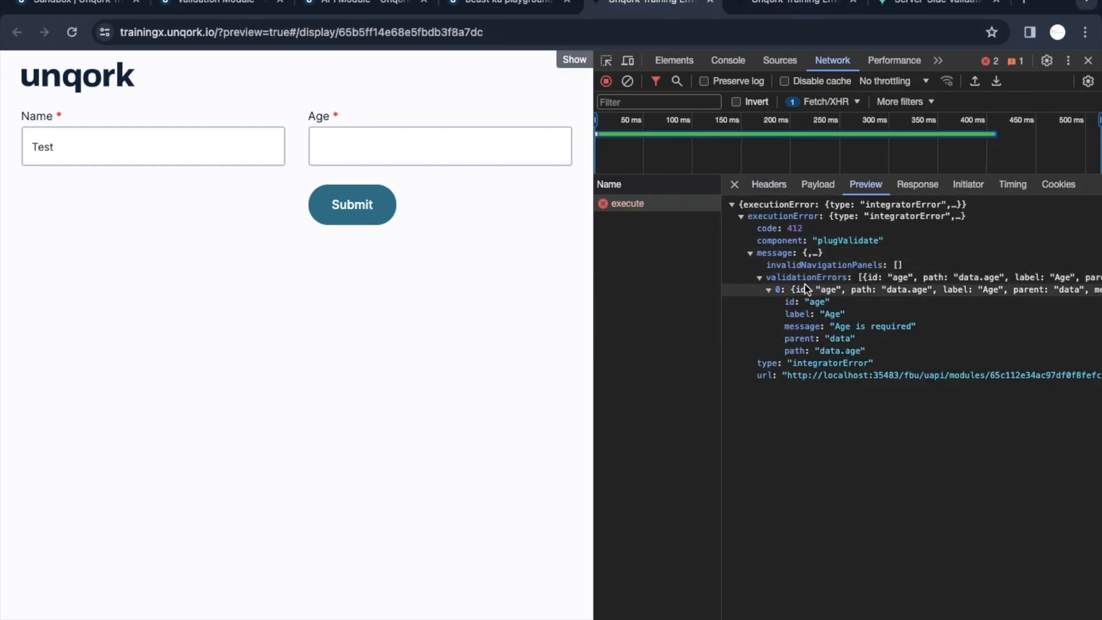
{"action": "left_click", "coordinate": [906, 245]}
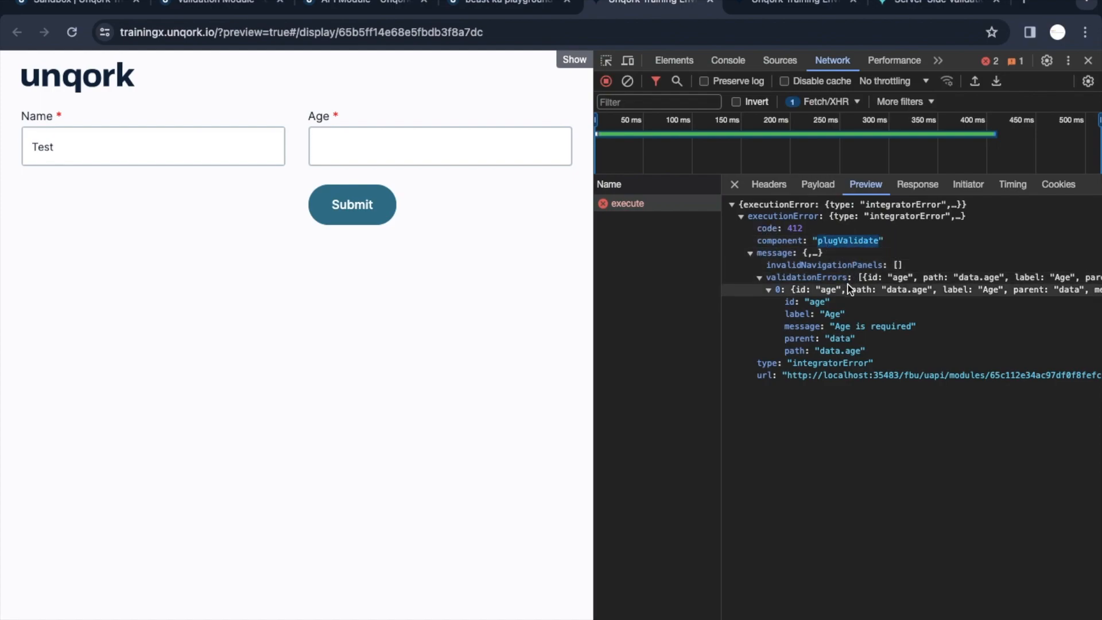
{"action": "left_click_drag", "start_coordinate": [792, 363], "coordinate": [859, 363]}
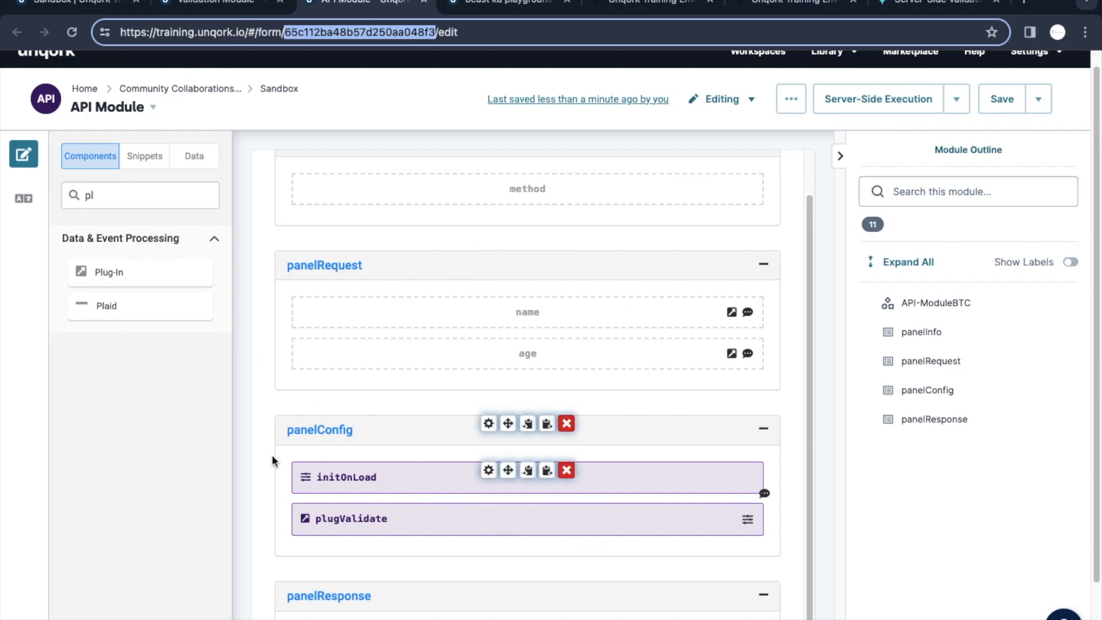
- In the API Module, add a Data Workflow component to panelConfig below plugValidate
{"action": "left_click", "coordinate": [111, 196]}
{"action": "type", "text": "dw"}
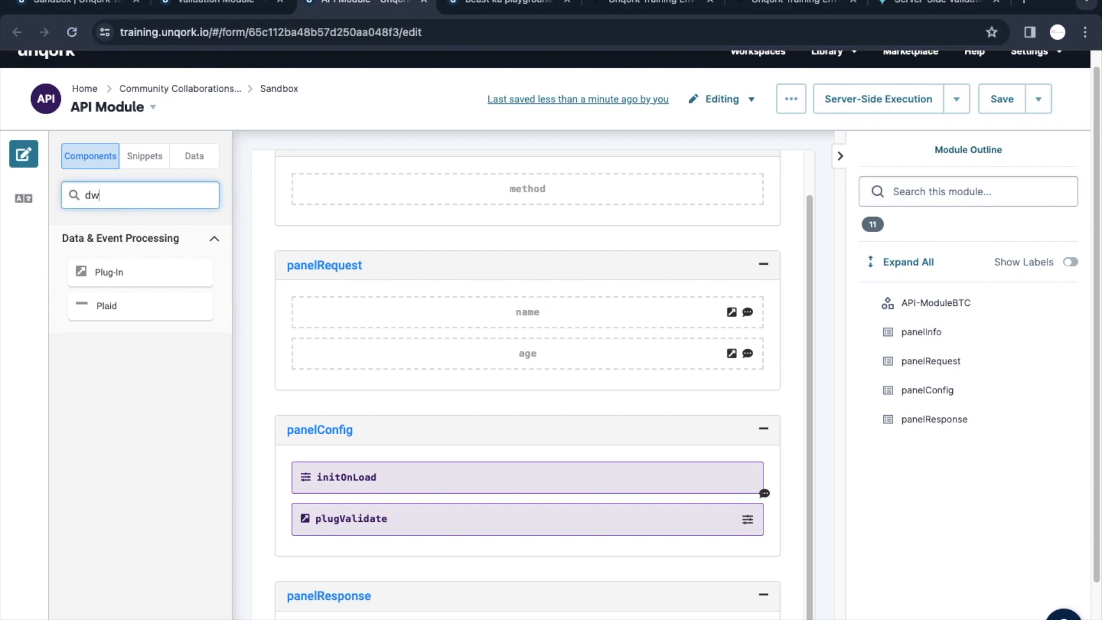
{"action": "left_click_drag", "start_coordinate": [195, 275], "coordinate": [431, 561]}
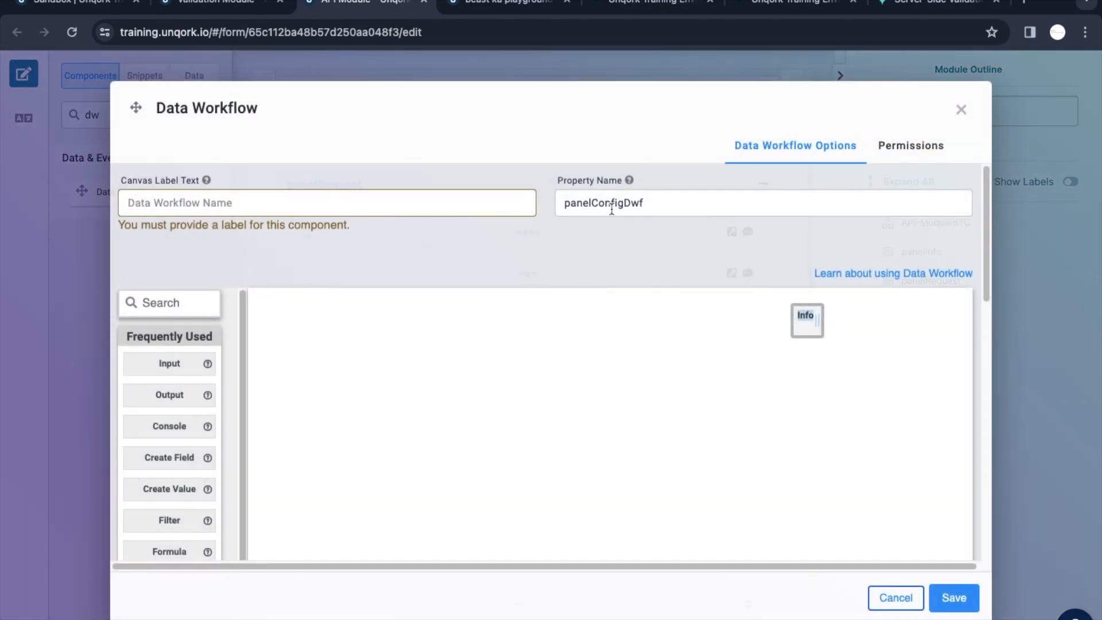
- Set the Data Workflow's property name and canvas label to dwfHandleError, place an Input operator on its canvas, and save it
{"action": "double_click", "coordinate": [612, 208]}
{"action": "type", "text": "dwfHandleError"}
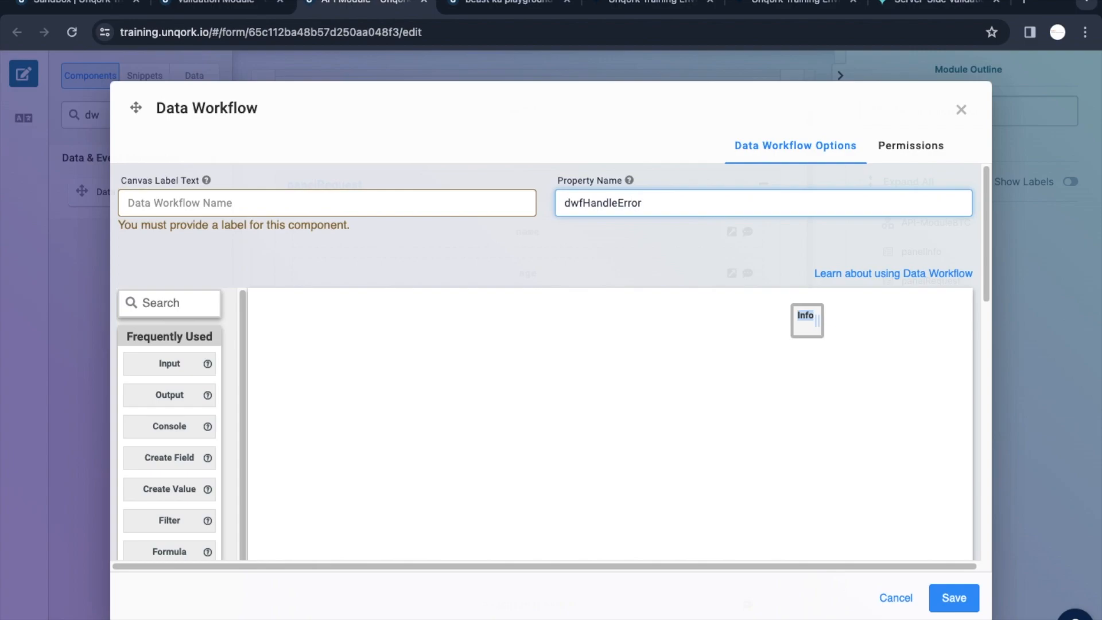
{"action": "key", "text": "super+a"}
{"action": "key", "text": "super+c"}
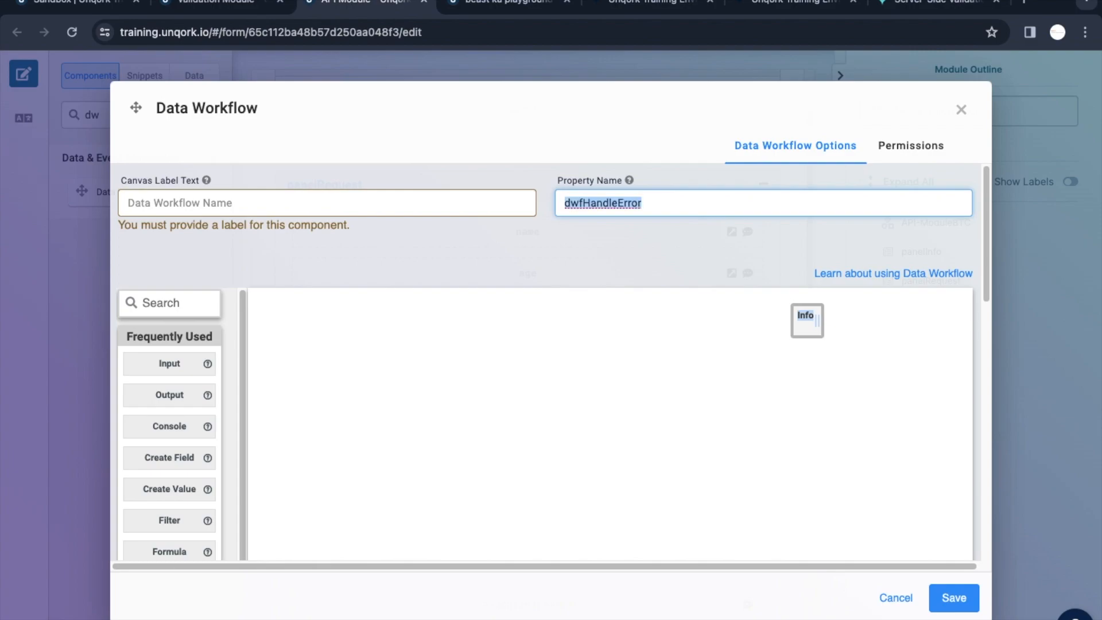
{"action": "left_click", "coordinate": [324, 197]}
{"action": "key", "text": "super+v"}
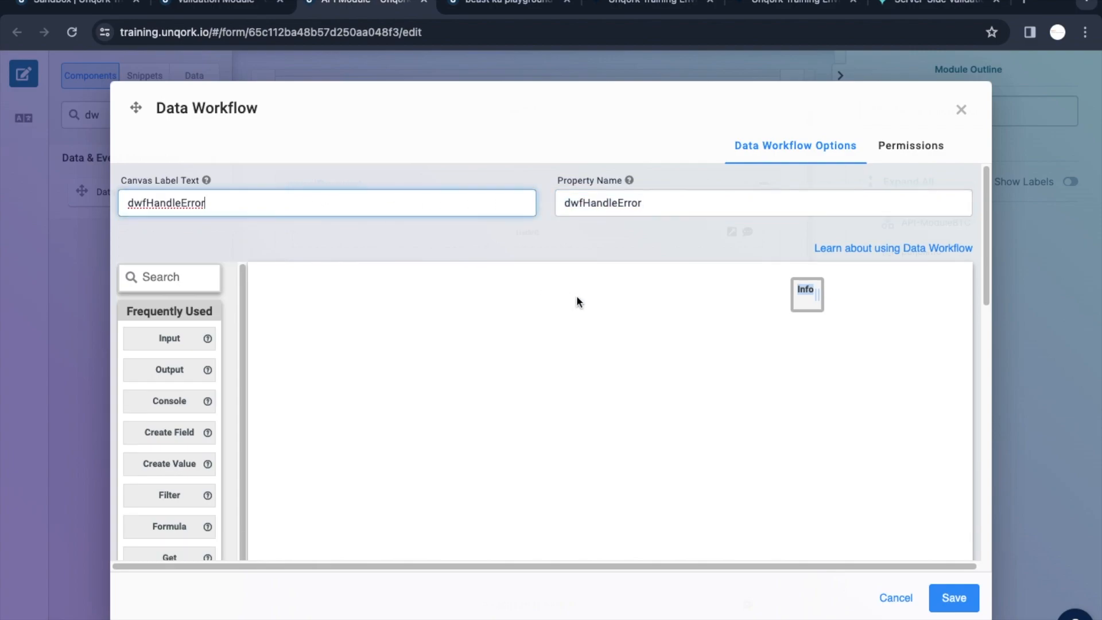
{"action": "left_click_drag", "start_coordinate": [192, 338], "coordinate": [485, 378]}
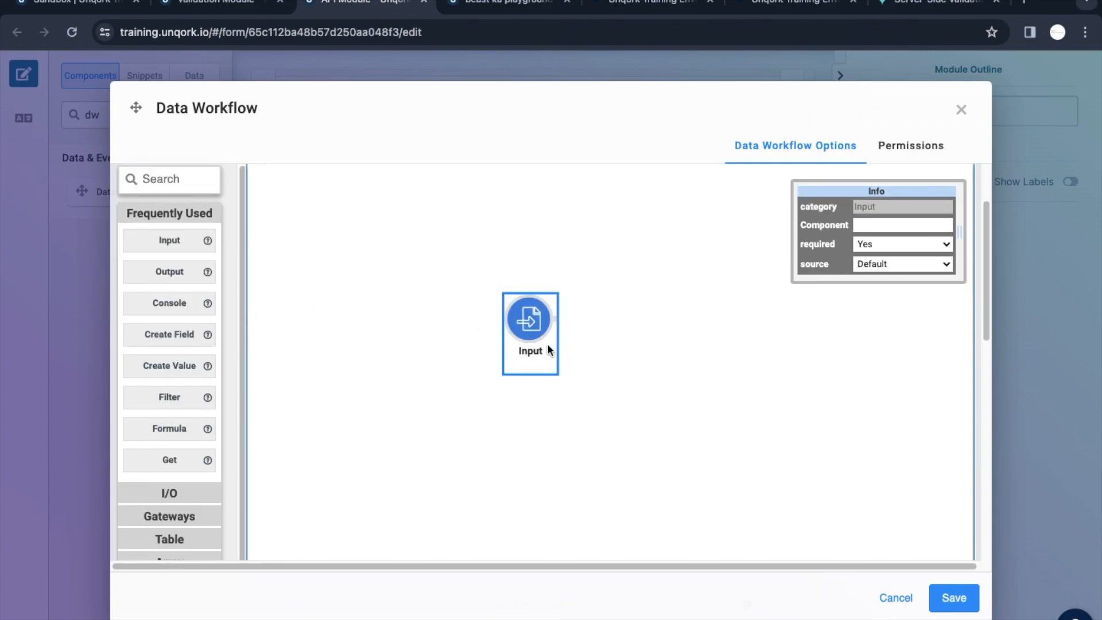
{"action": "left_click", "coordinate": [954, 598]}
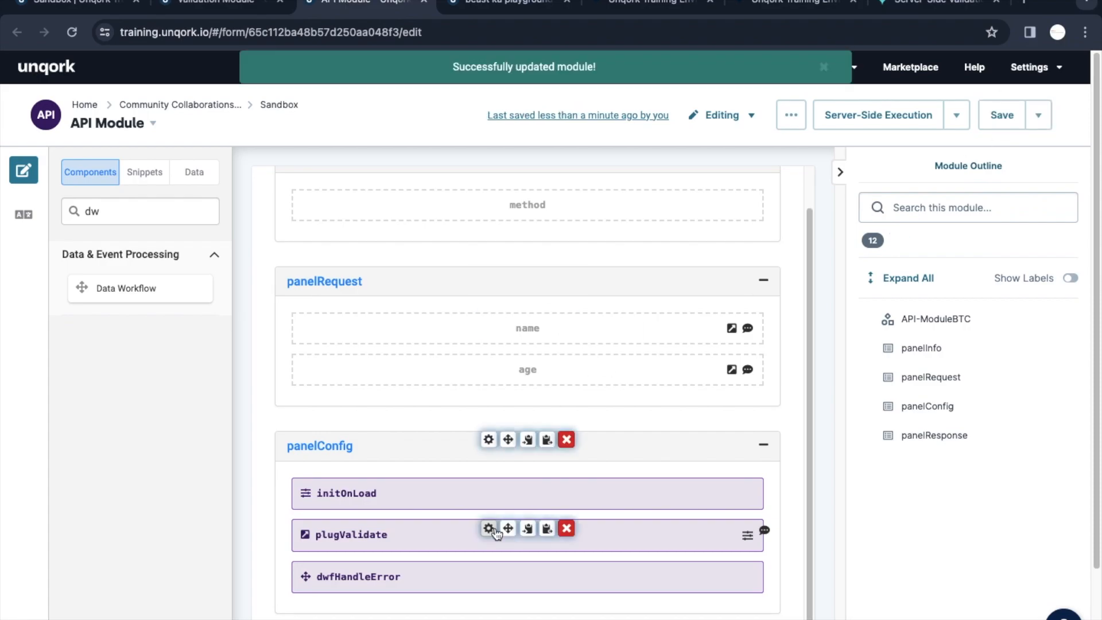
- Set plugValidate's Error Trigger to dwfHandleError, then save the plug-in and the API Module
{"action": "left_click", "coordinate": [491, 530]}
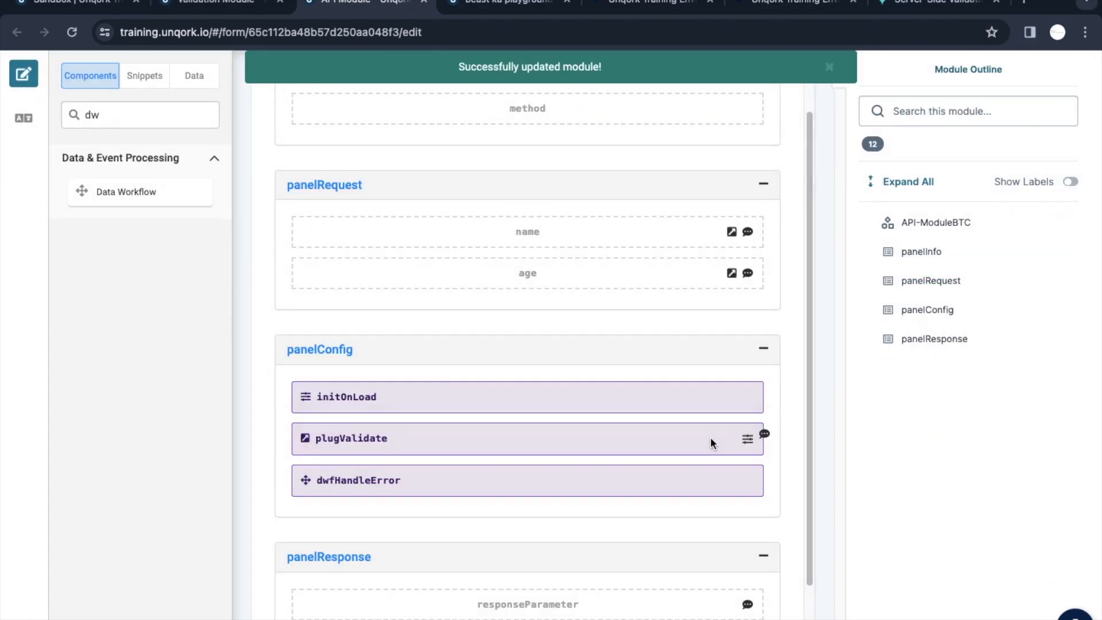
{"action": "scroll", "coordinate": [697, 440], "scroll_direction": "down", "scroll_amount": 10}
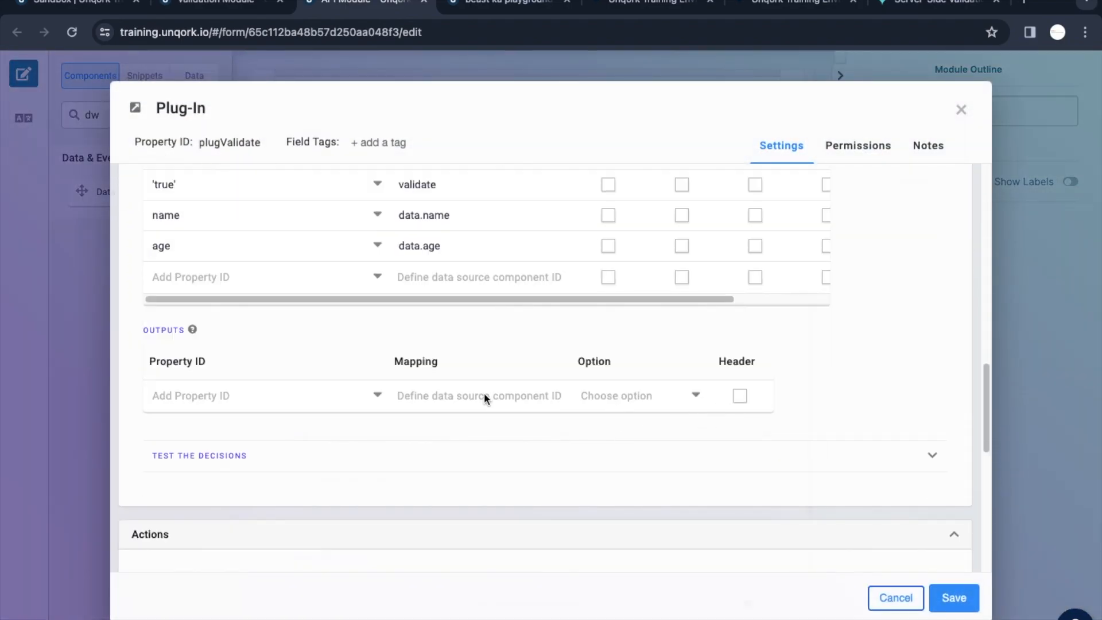
{"action": "scroll", "coordinate": [484, 394], "scroll_direction": "down", "scroll_amount": 5}
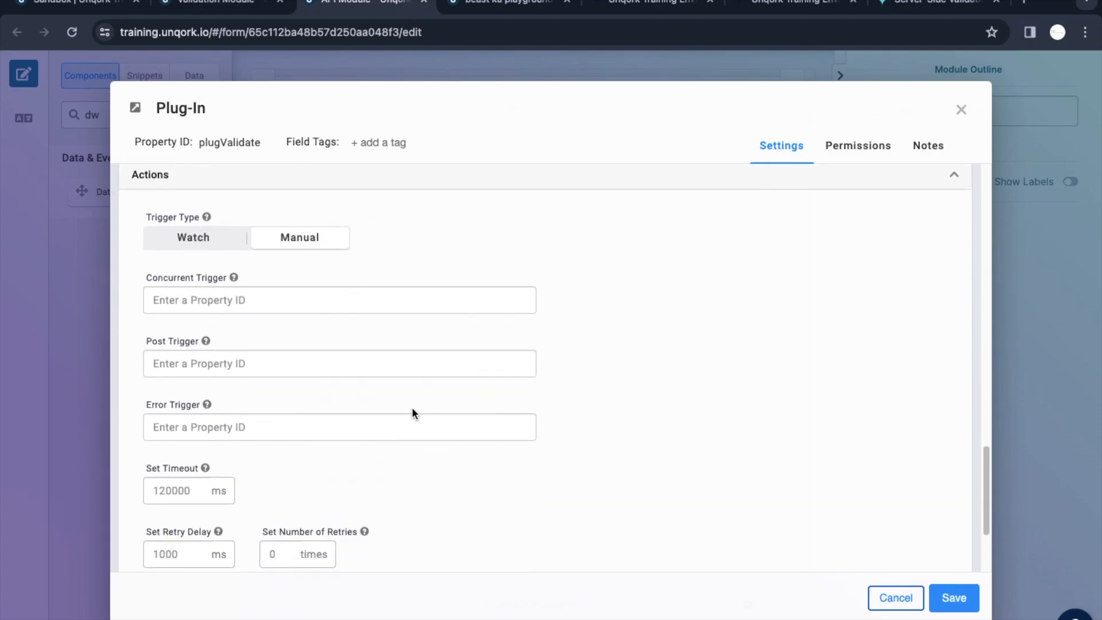
{"action": "left_click", "coordinate": [257, 425]}
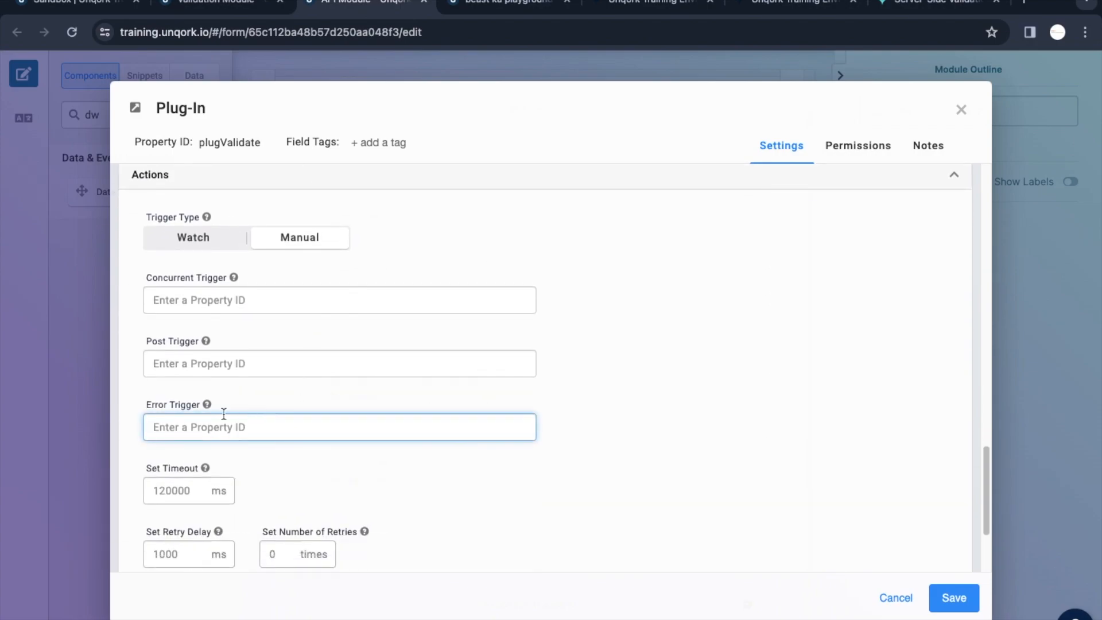
{"action": "type", "text": "dw"}
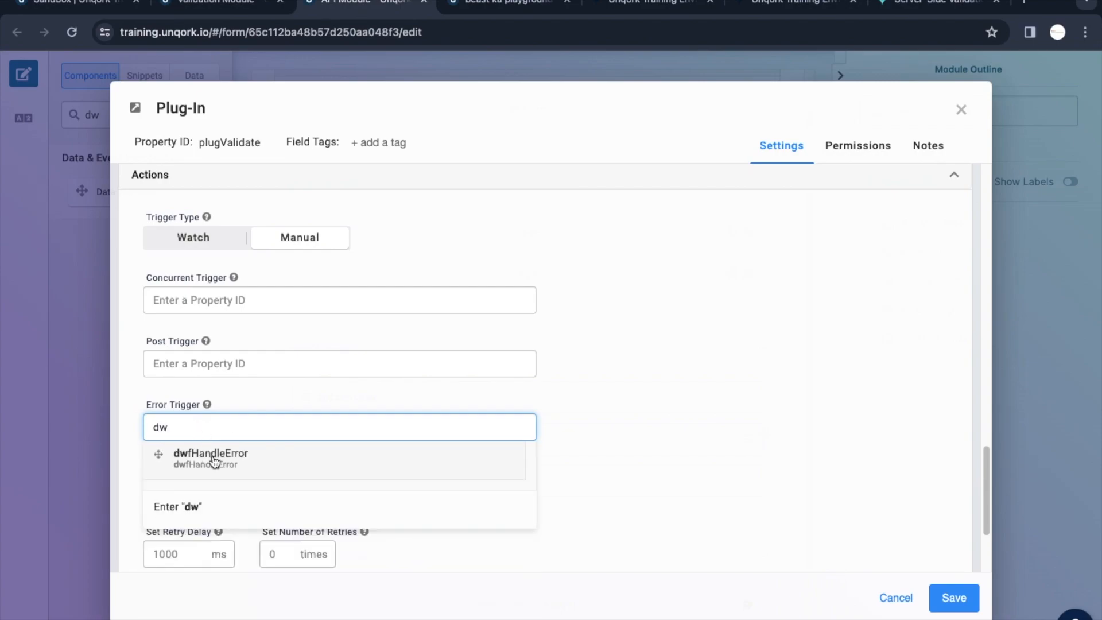
{"action": "left_click", "coordinate": [214, 456]}
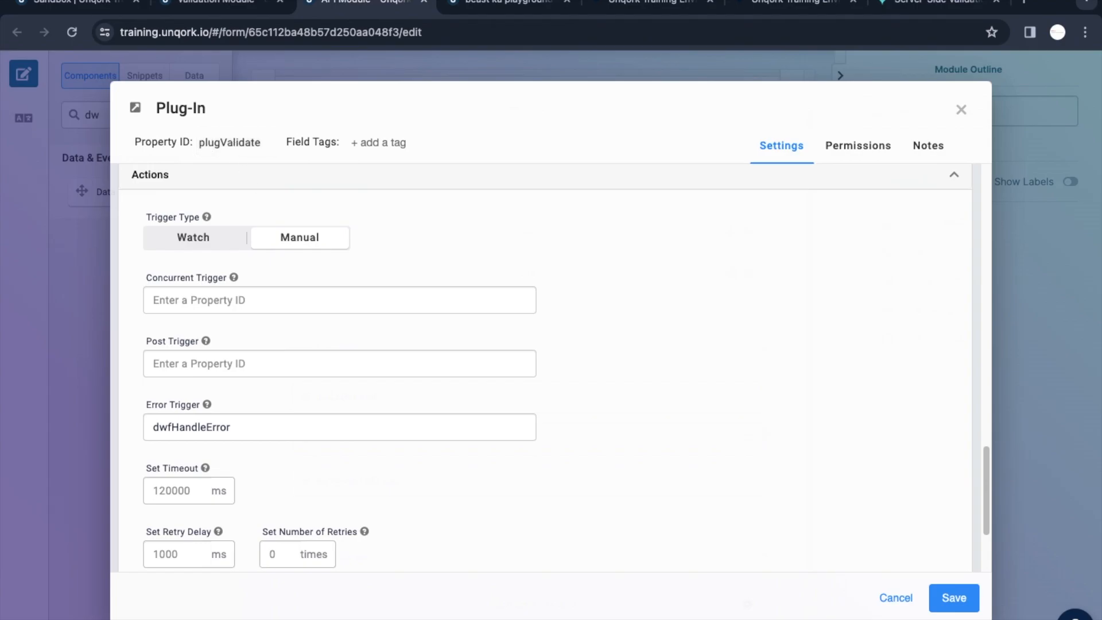
{"action": "left_click", "coordinate": [954, 598]}
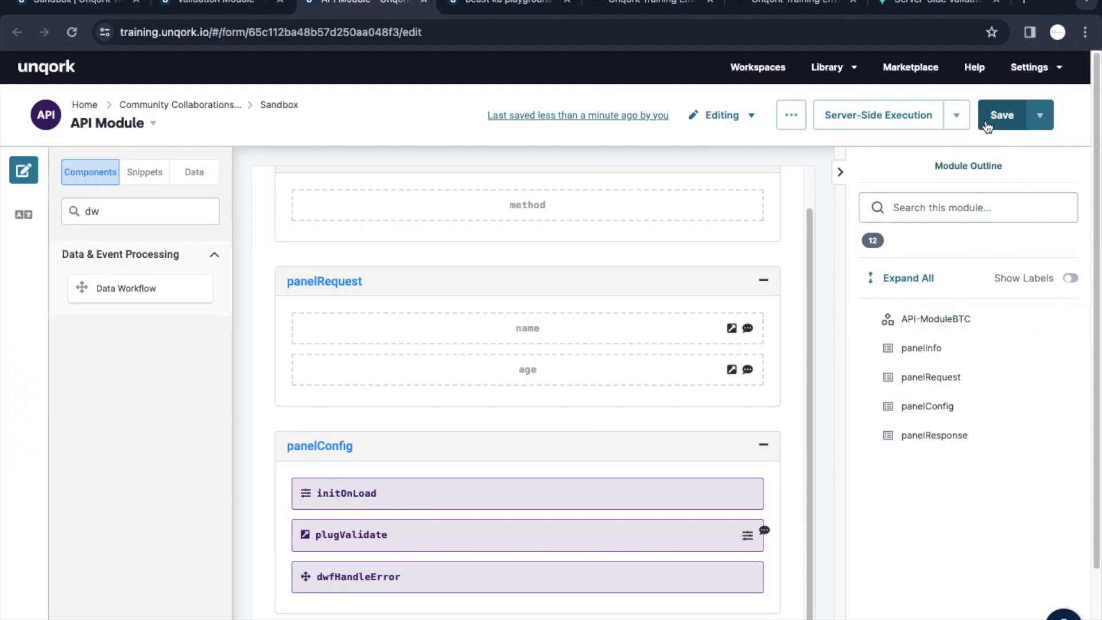
{"action": "left_click", "coordinate": [987, 127]}
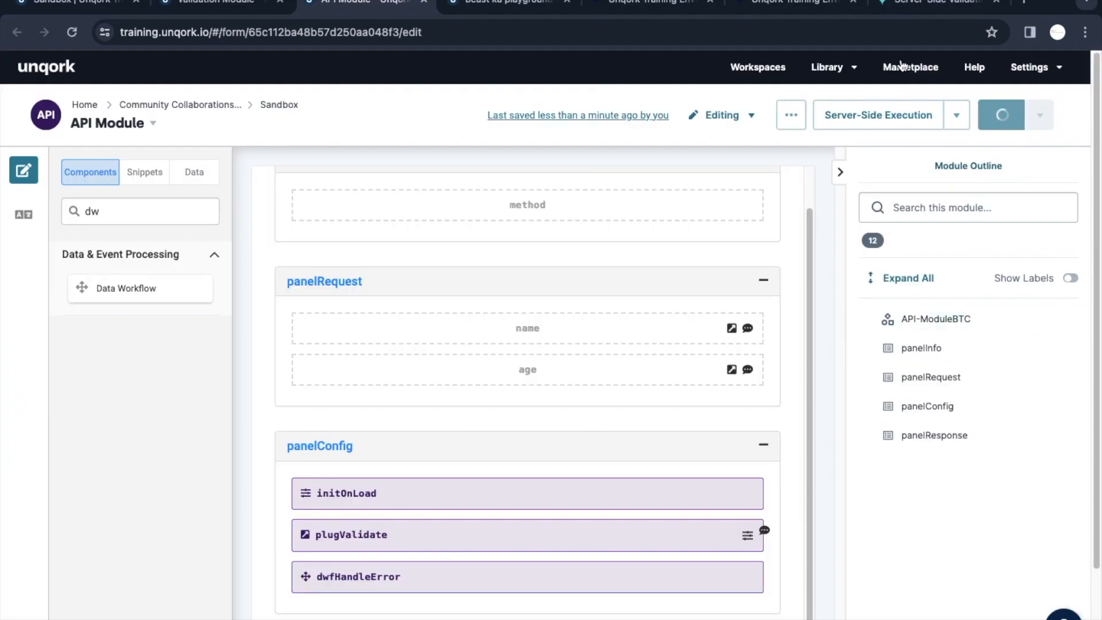
- Review the execute response's code, message and validationErrors in the form preview, then return to the API Module
{"action": "left_click", "coordinate": [508, 6]}
{"action": "left_click", "coordinate": [361, 5]}
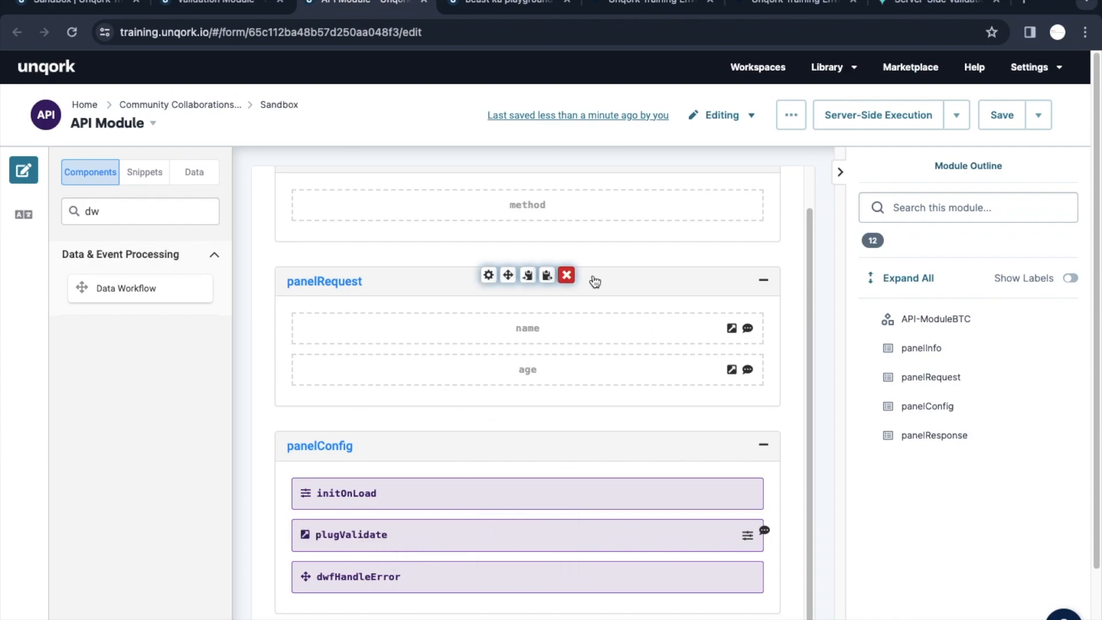
{"action": "left_click", "coordinate": [650, 7]}
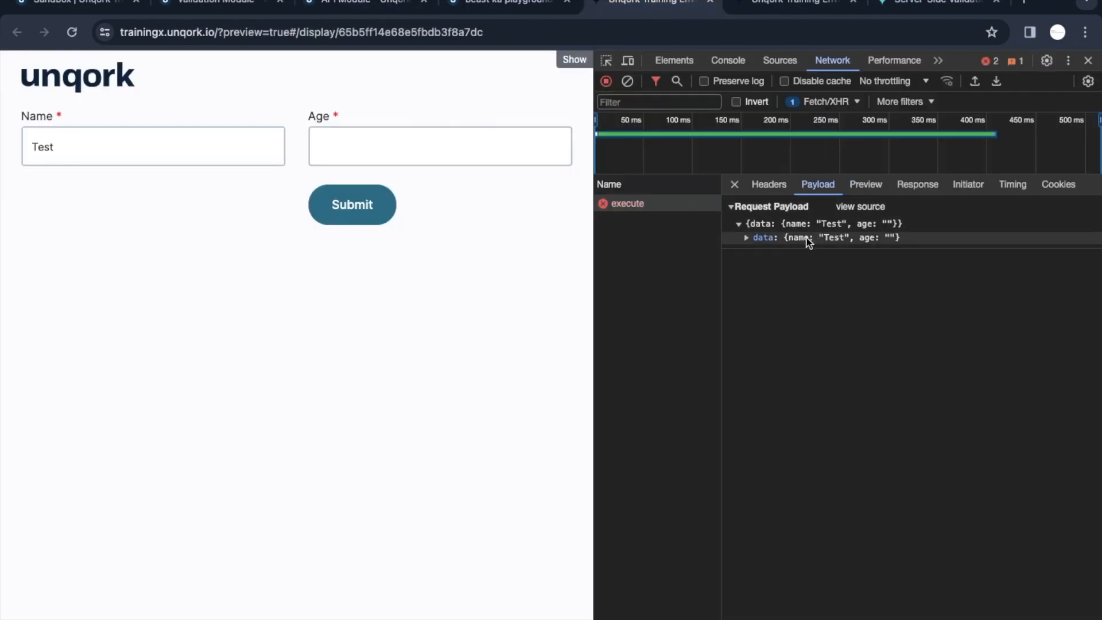
{"action": "left_click", "coordinate": [865, 183]}
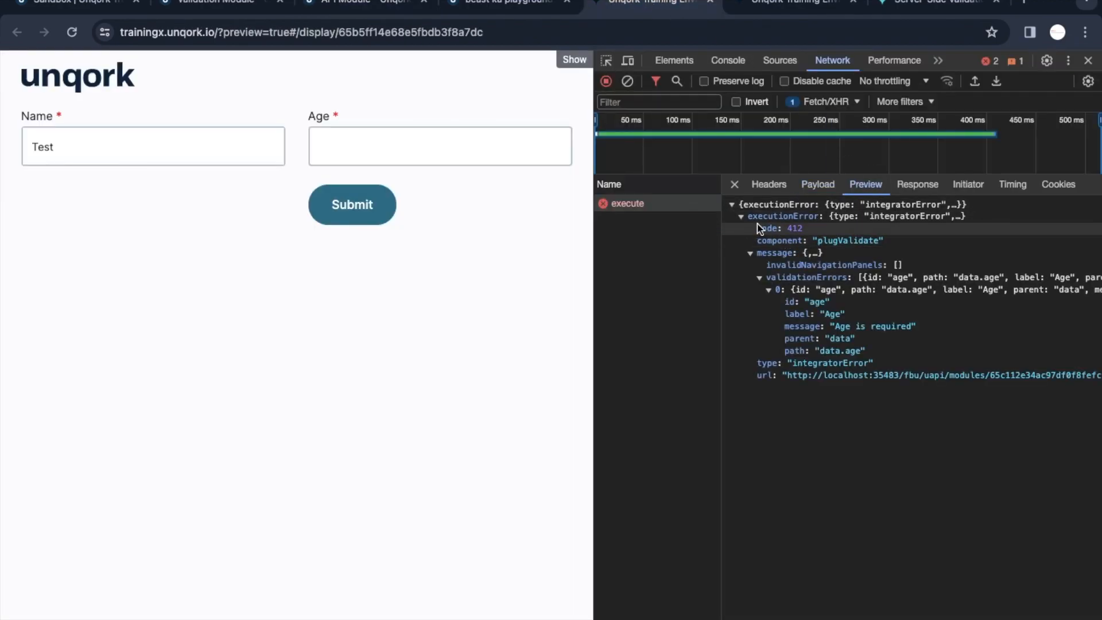
{"action": "left_click_drag", "start_coordinate": [753, 225], "coordinate": [873, 361]}
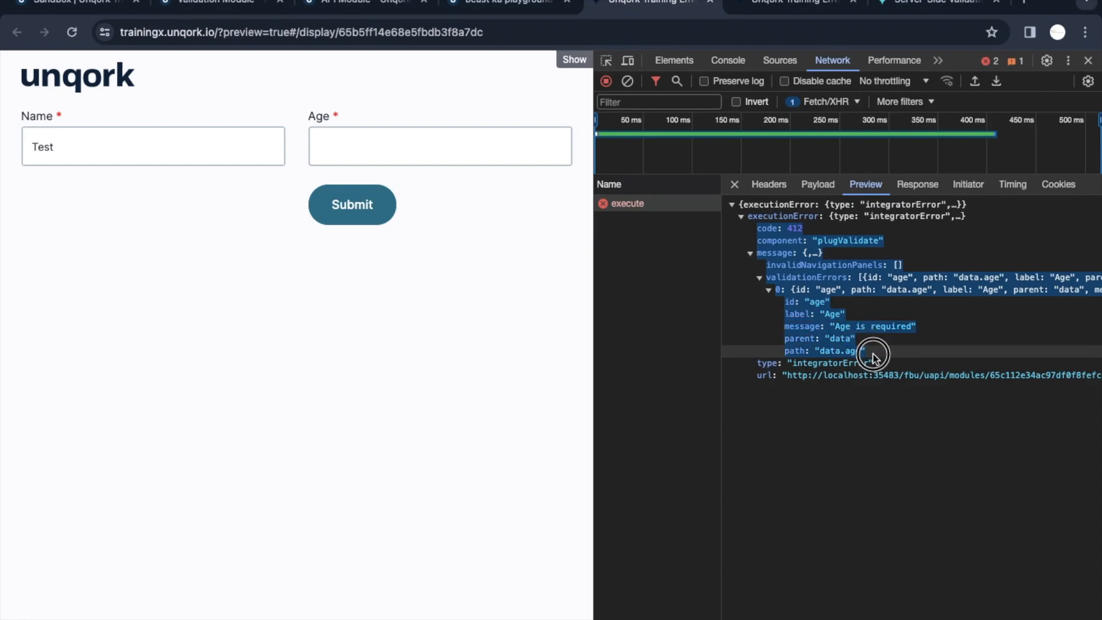
{"action": "left_click", "coordinate": [501, 3]}
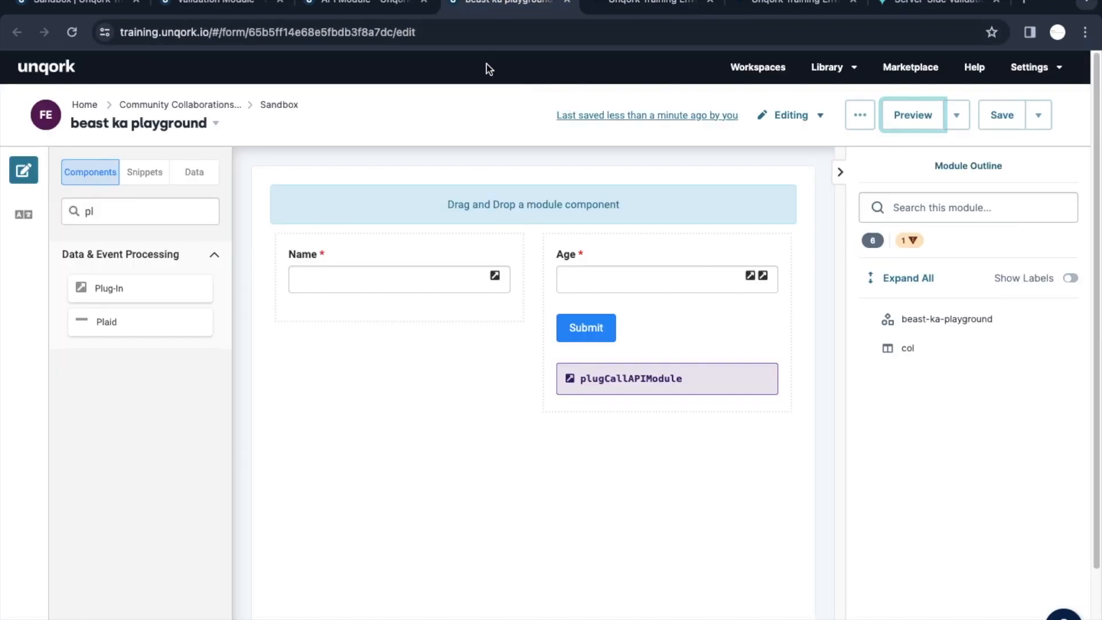
{"action": "left_click", "coordinate": [361, 4]}
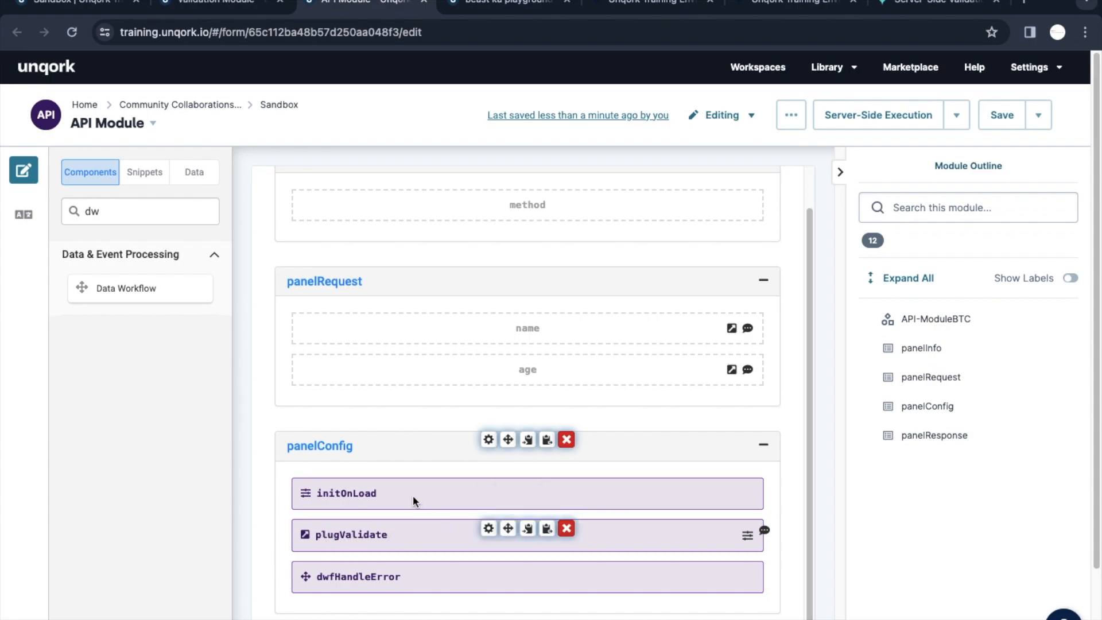
- Open the Server-Side Execution test page for the API Module and compare it with the module's panelConfig components
{"action": "left_click", "coordinate": [902, 120]}
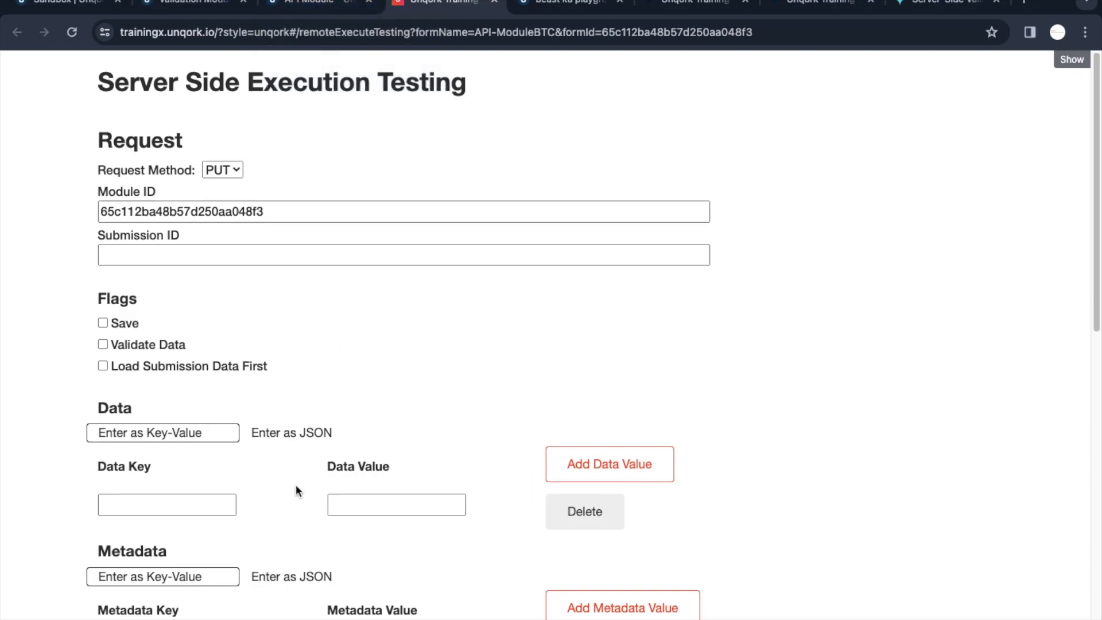
{"action": "left_click", "coordinate": [325, 7]}
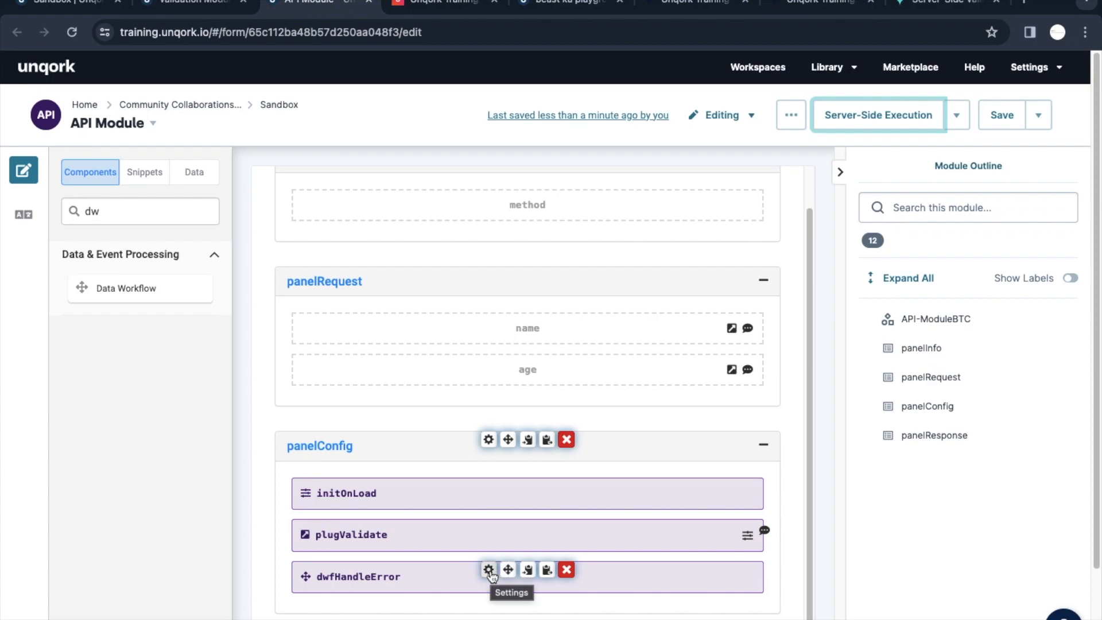
{"action": "left_click", "coordinate": [444, 4]}
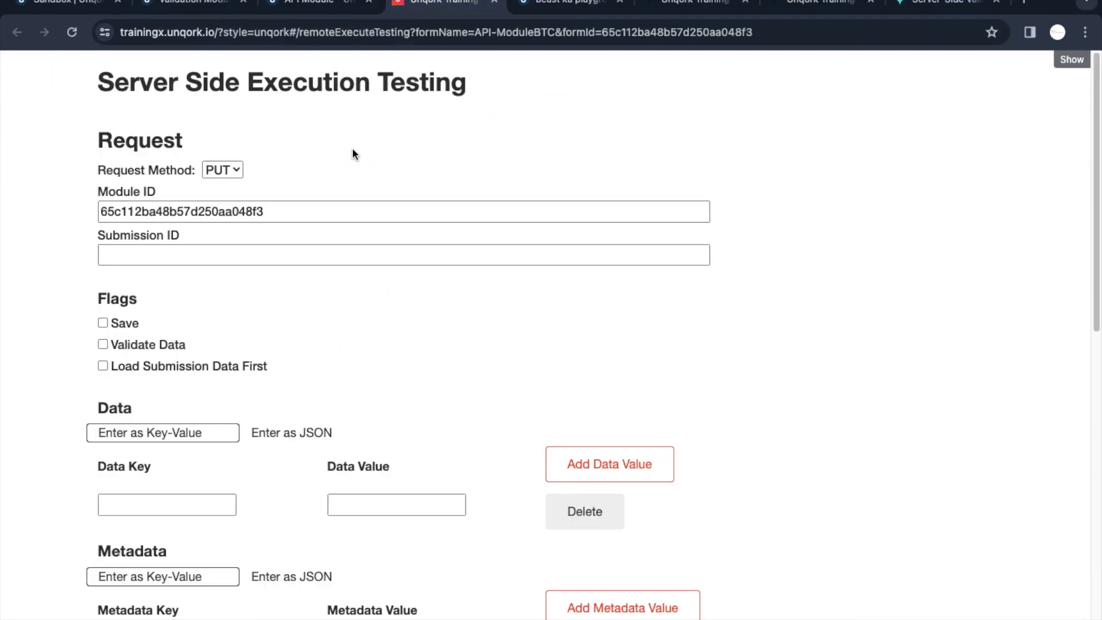
{"action": "left_click", "coordinate": [316, 6]}
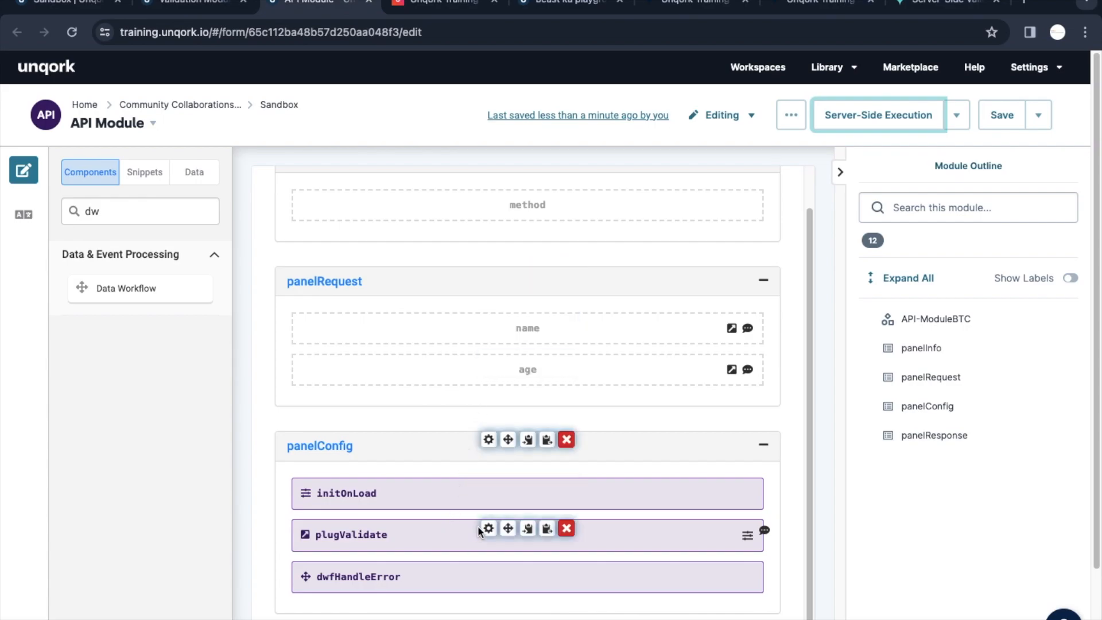
{"action": "left_click", "coordinate": [445, 6]}
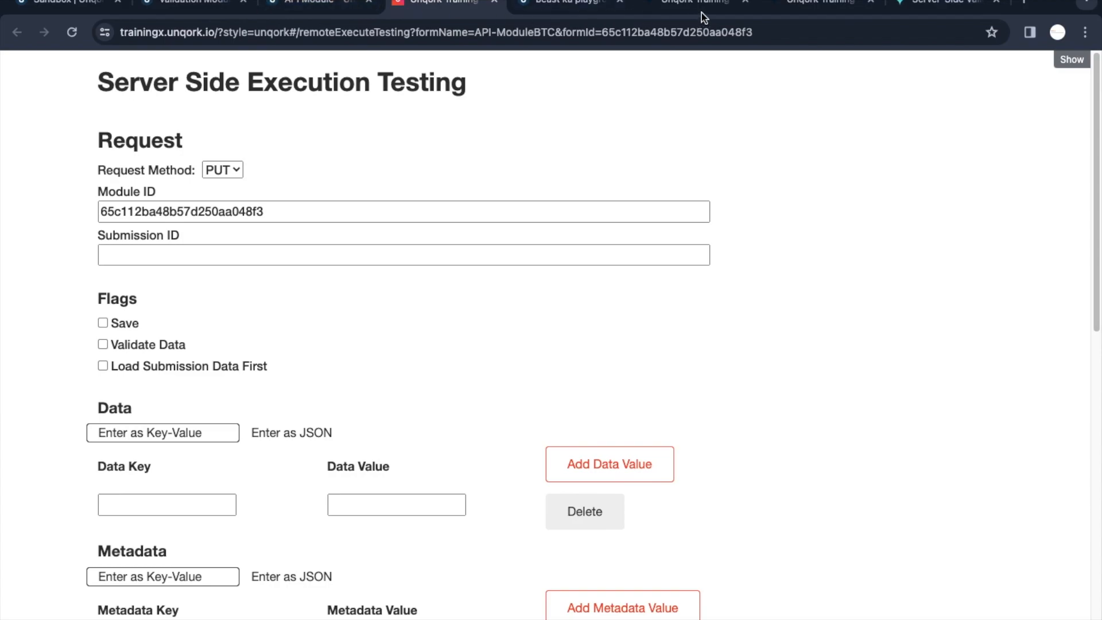
- Copy the data object from the execute request's payload in the form preview
{"action": "left_click", "coordinate": [692, 4]}
{"action": "left_click", "coordinate": [818, 184]}
{"action": "left_click", "coordinate": [747, 238]}
{"action": "right_click", "coordinate": [749, 240]}
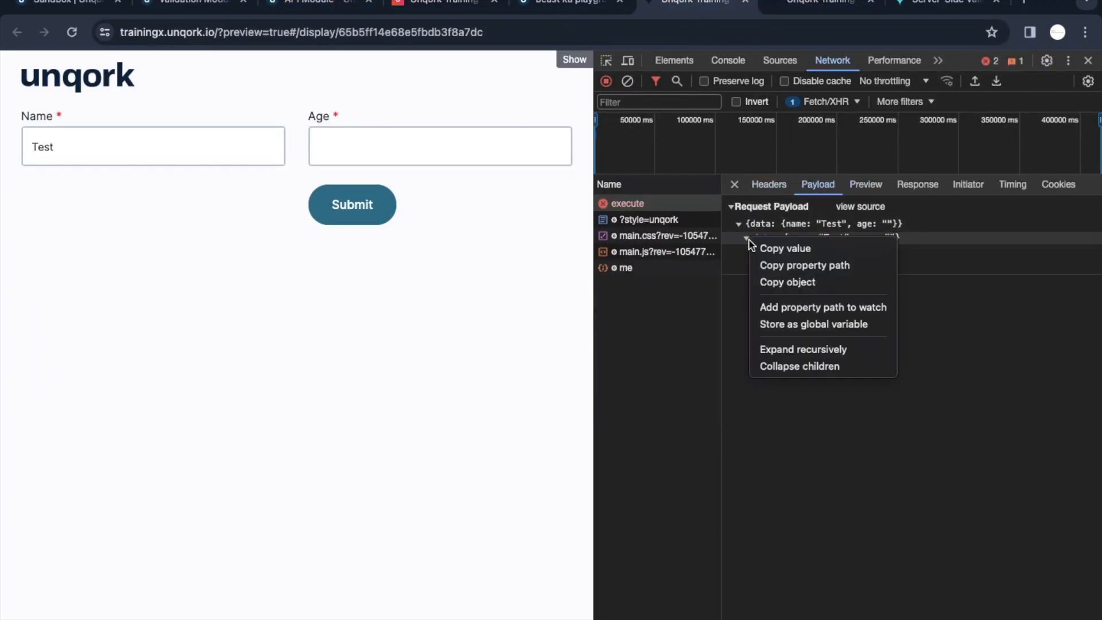
{"action": "left_click", "coordinate": [769, 283]}
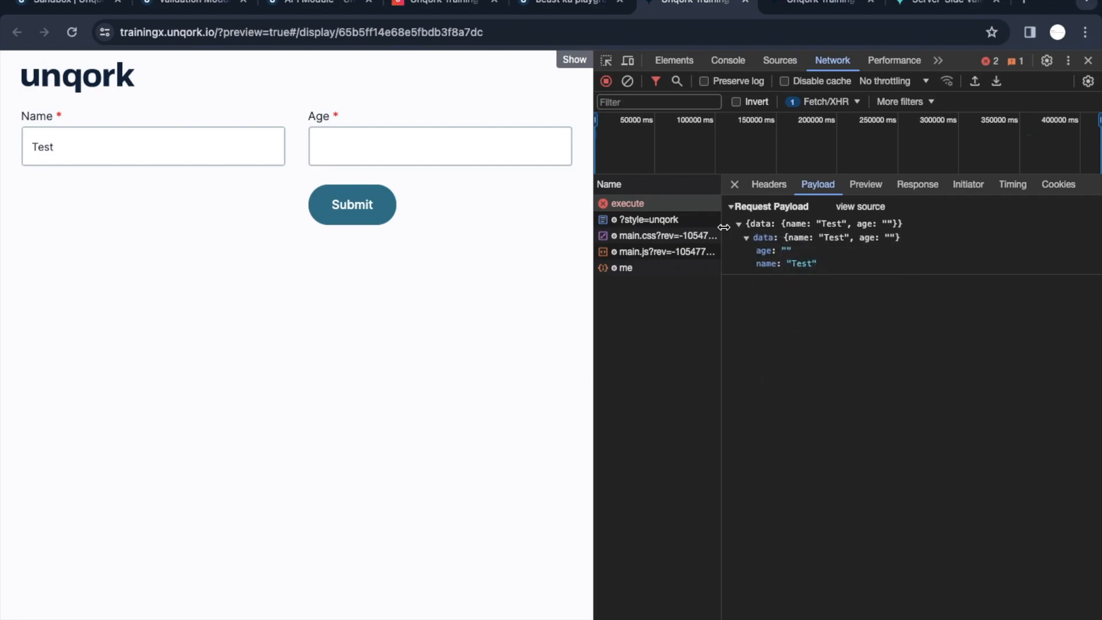
- Replace the JSON data on the Server-Side Execution test page with the copied name and age payload, and execute the request
{"action": "left_click", "coordinate": [448, 6]}
{"action": "left_click", "coordinate": [291, 432]}
{"action": "left_click", "coordinate": [293, 479]}
{"action": "key", "text": "ctrl+a"}
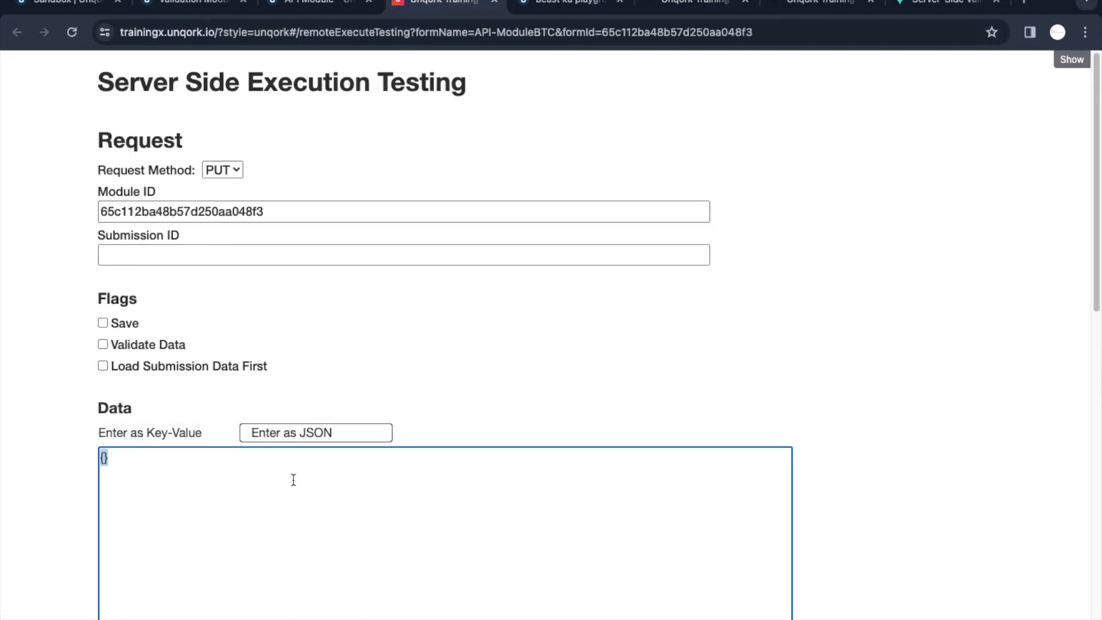
{"action": "key", "text": "ctrl+v"}
{"action": "scroll", "coordinate": [611, 423], "scroll_direction": "down", "scroll_amount": 5}
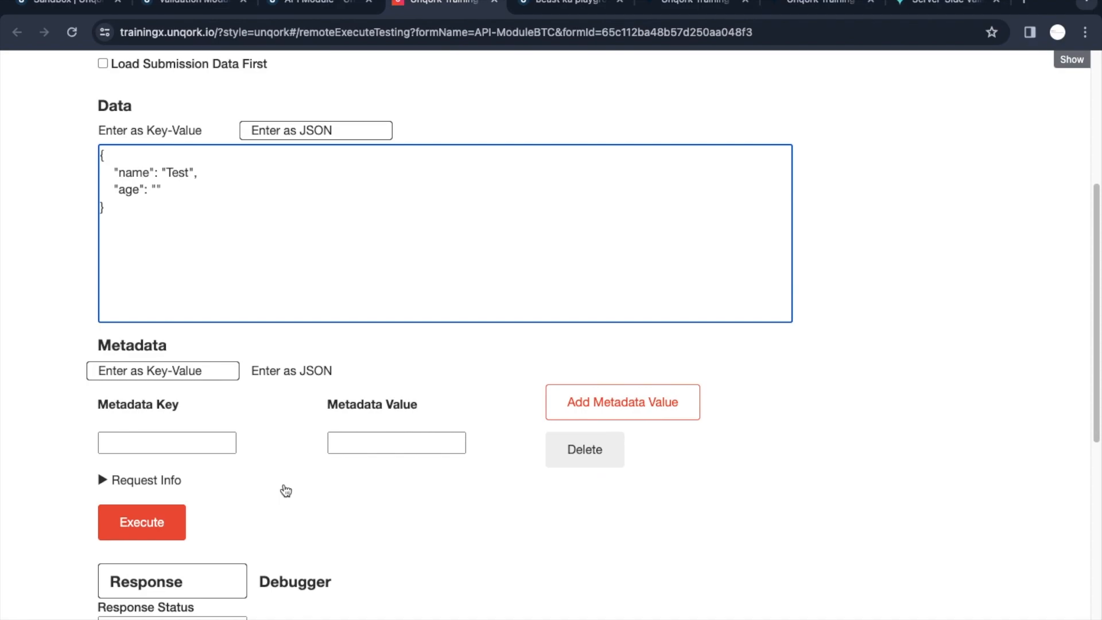
{"action": "left_click", "coordinate": [144, 521]}
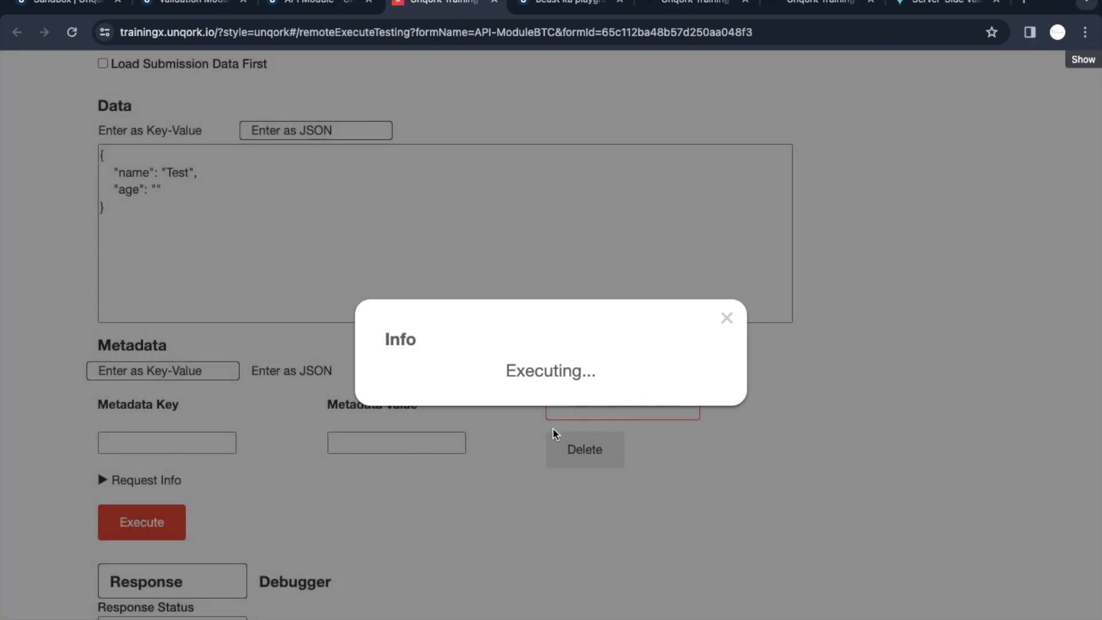
- Step through the execution in the Debugger to follow initOnLoad, plugValidate and its trigger of dwfHandleError
{"action": "scroll", "coordinate": [440, 335], "scroll_direction": "down", "scroll_amount": 8}
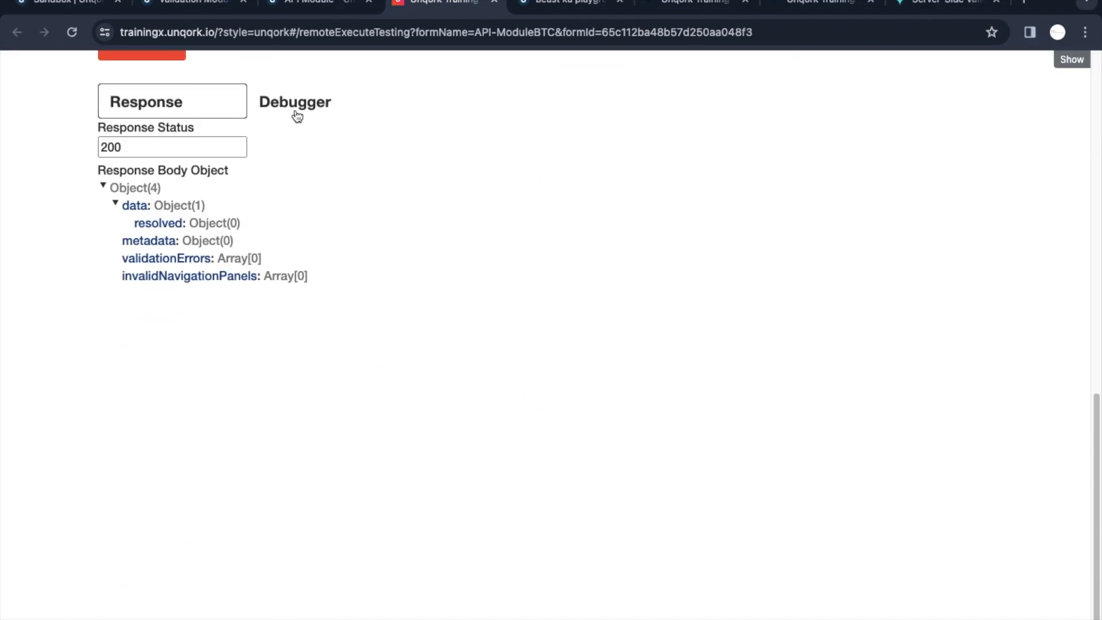
{"action": "left_click", "coordinate": [308, 98]}
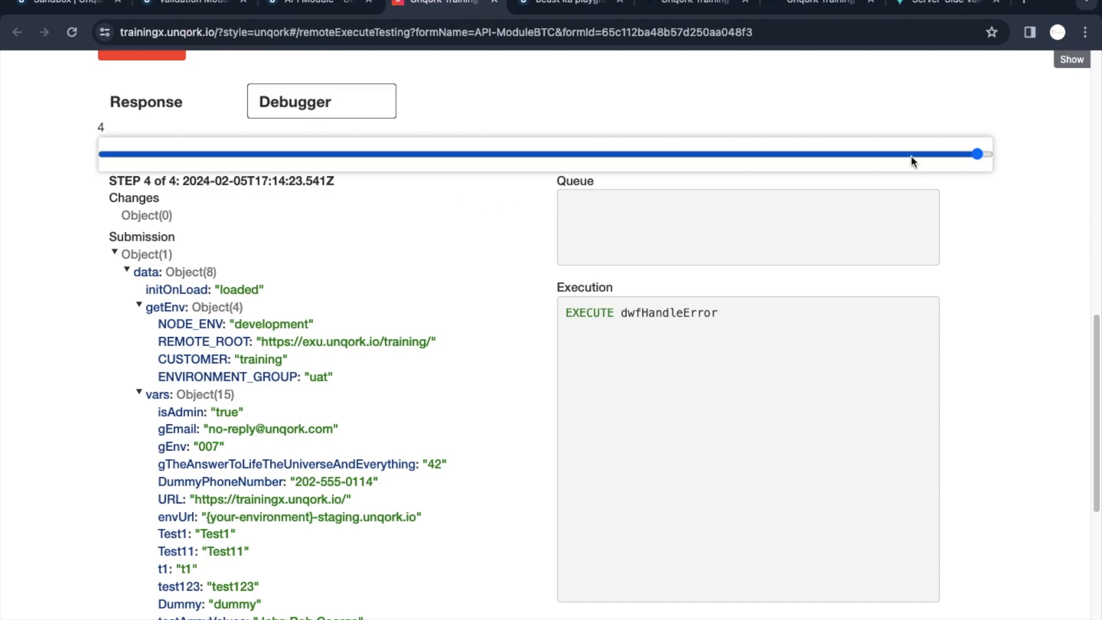
{"action": "left_click", "coordinate": [803, 154]}
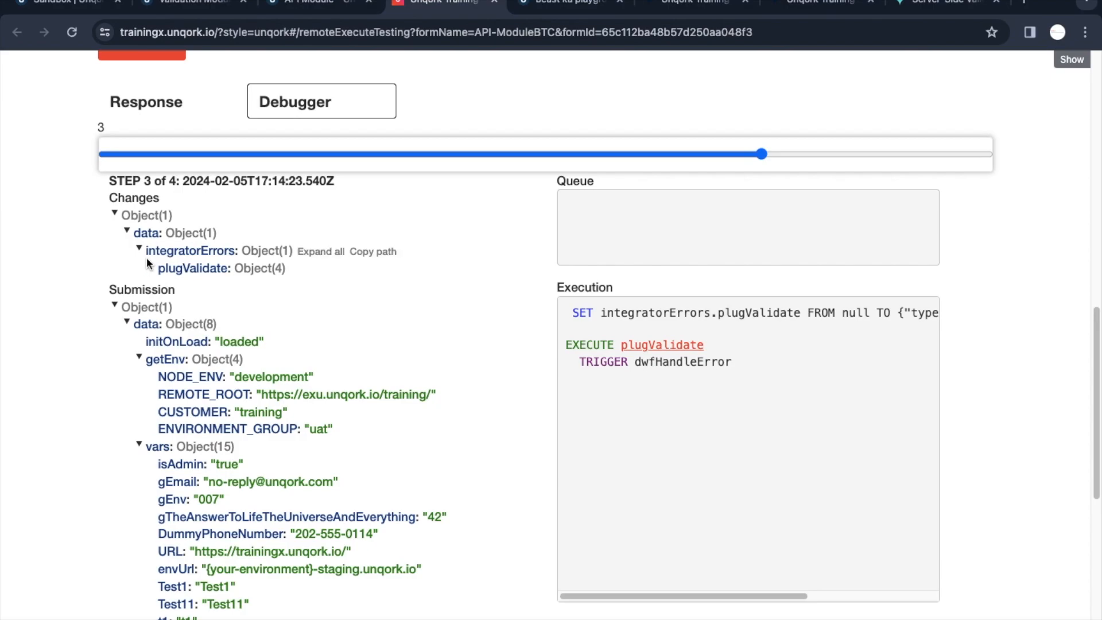
{"action": "left_click_drag", "start_coordinate": [101, 154], "coordinate": [275, 153]}
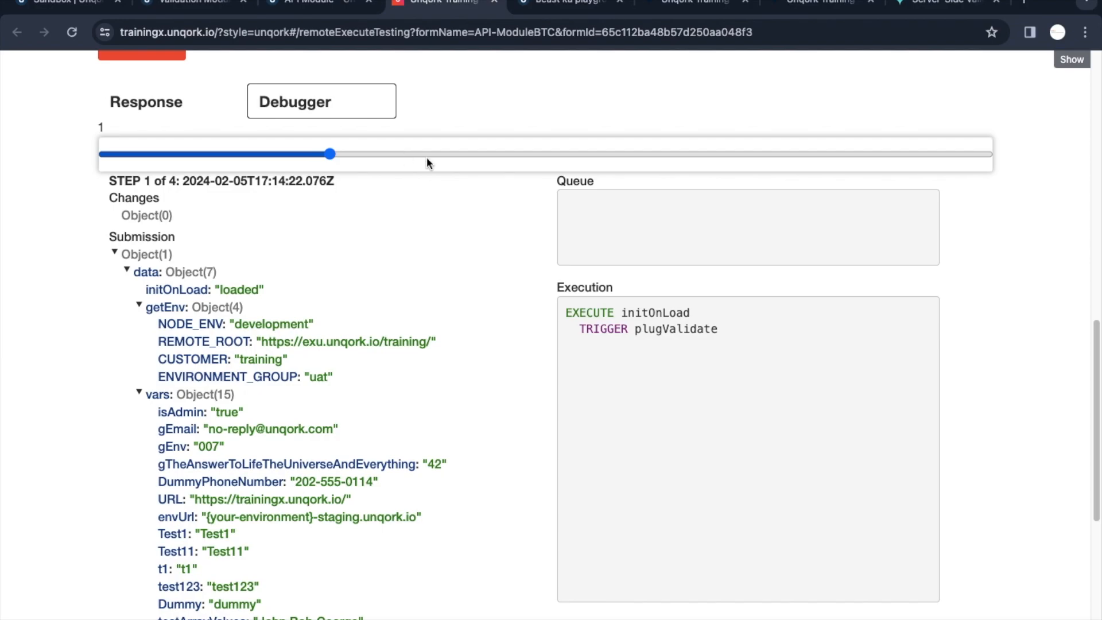
{"action": "left_click", "coordinate": [503, 154]}
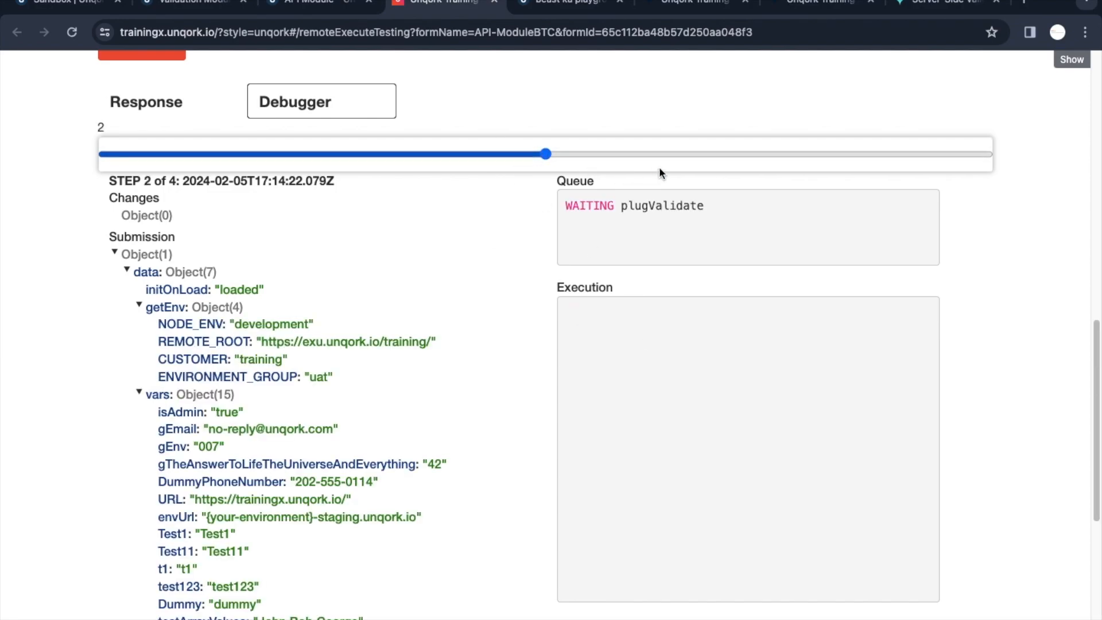
{"action": "left_click", "coordinate": [705, 154]}
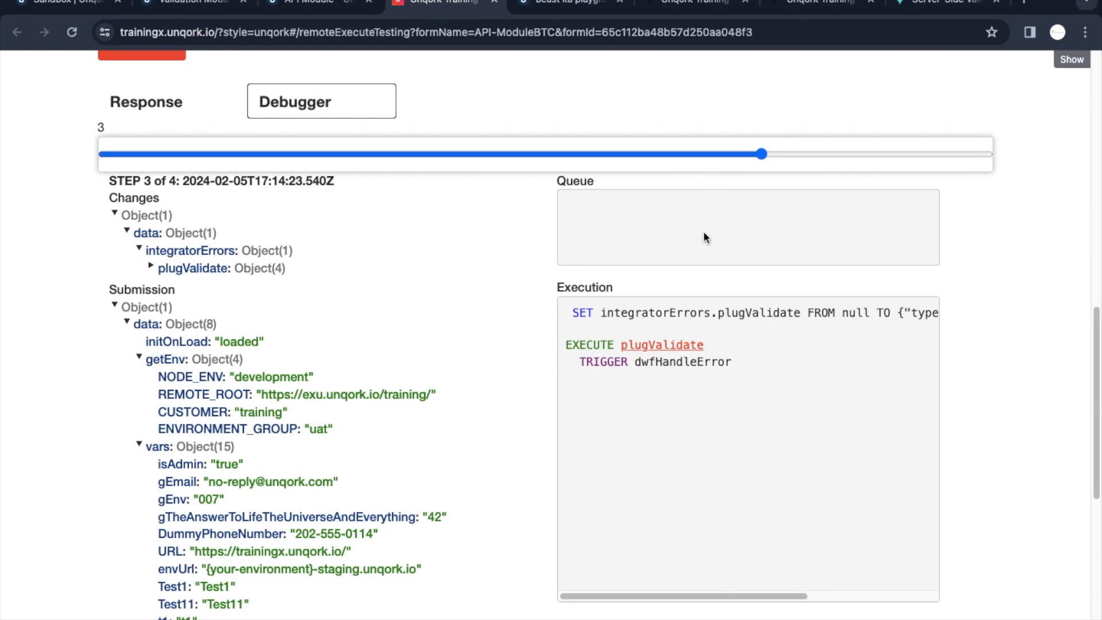
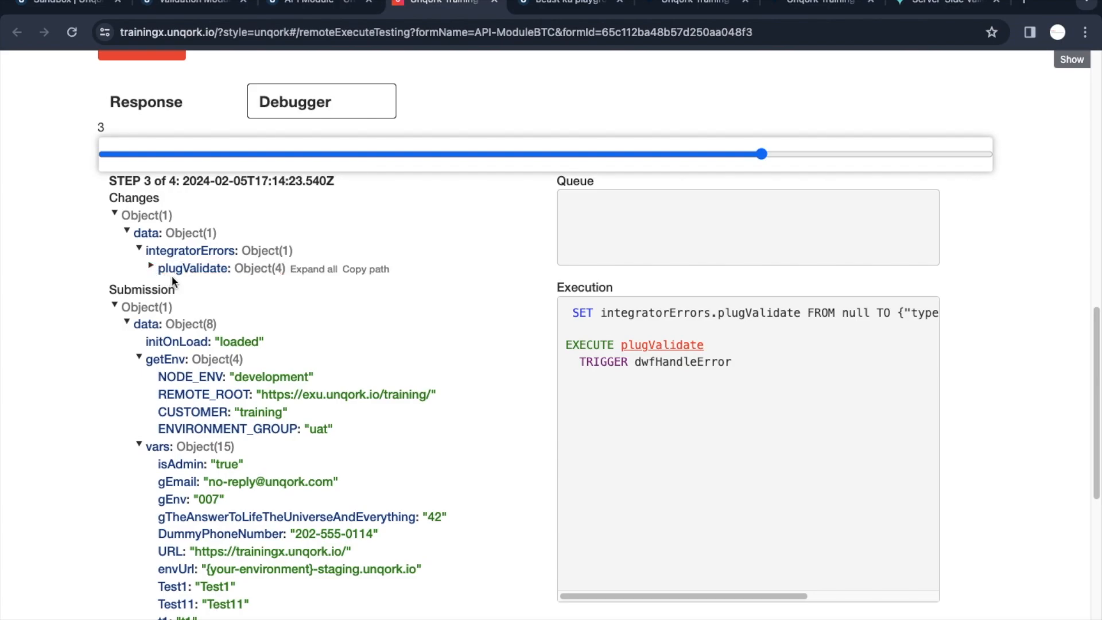
- Expand plugValidate under integratorErrors down to the first validationErrors entry, and examine the error structure
{"action": "left_click", "coordinate": [151, 267]}
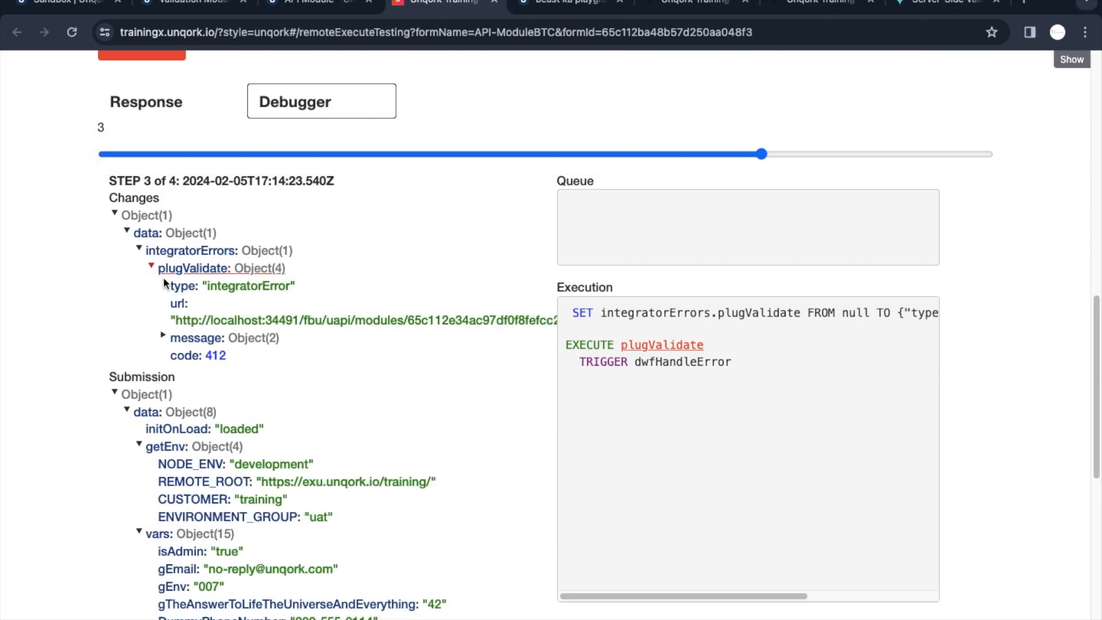
{"action": "left_click_drag", "start_coordinate": [143, 250], "coordinate": [235, 249]}
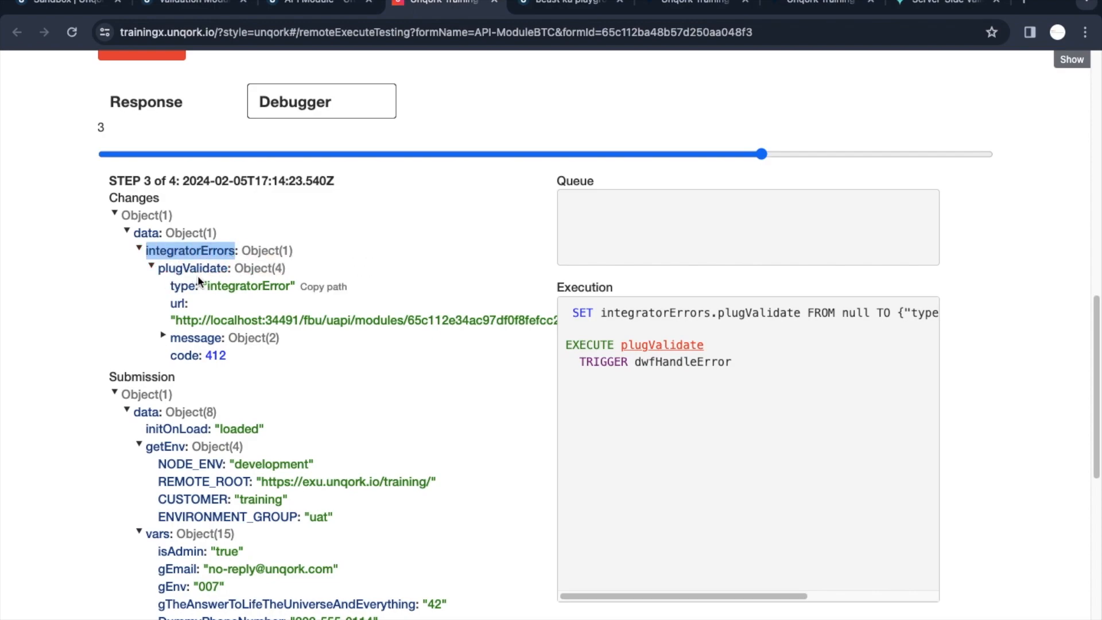
{"action": "left_click", "coordinate": [163, 338]}
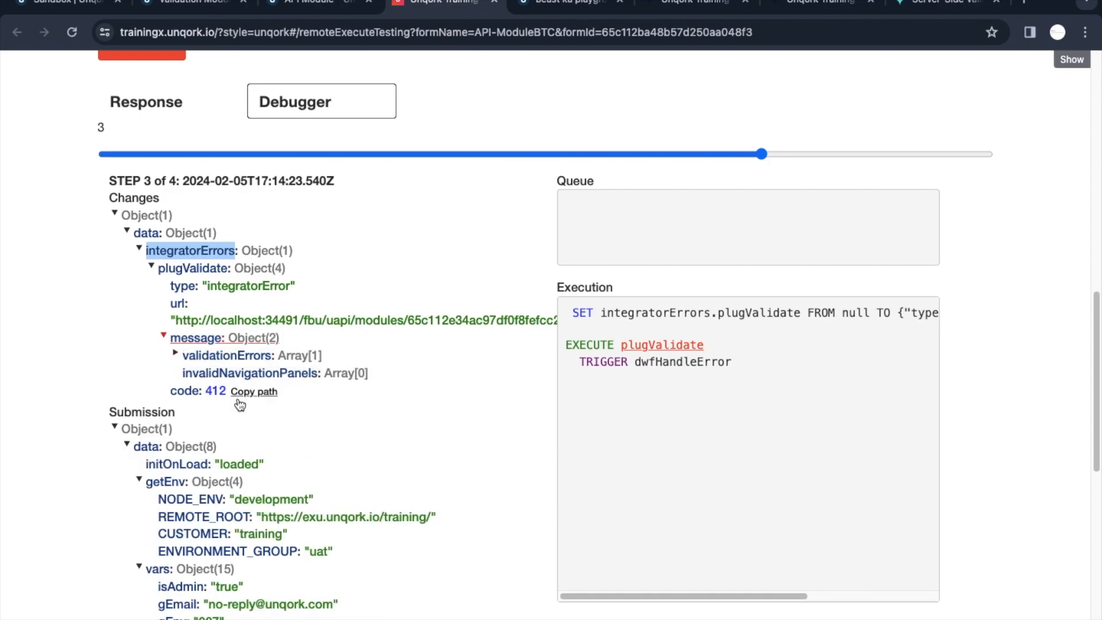
{"action": "left_click", "coordinate": [179, 354]}
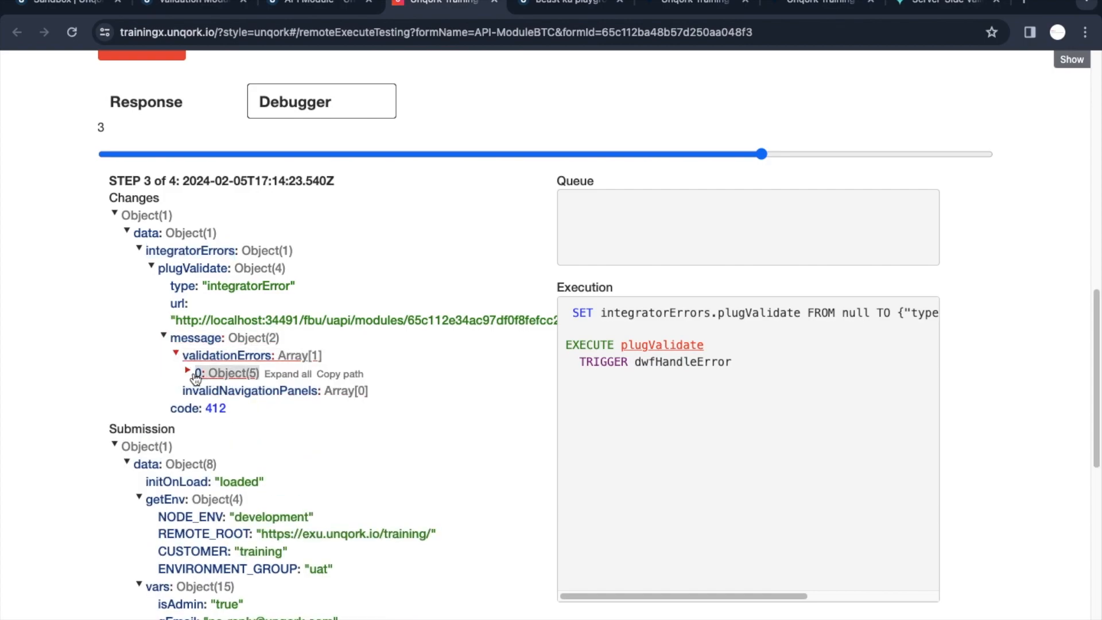
{"action": "left_click", "coordinate": [193, 373]}
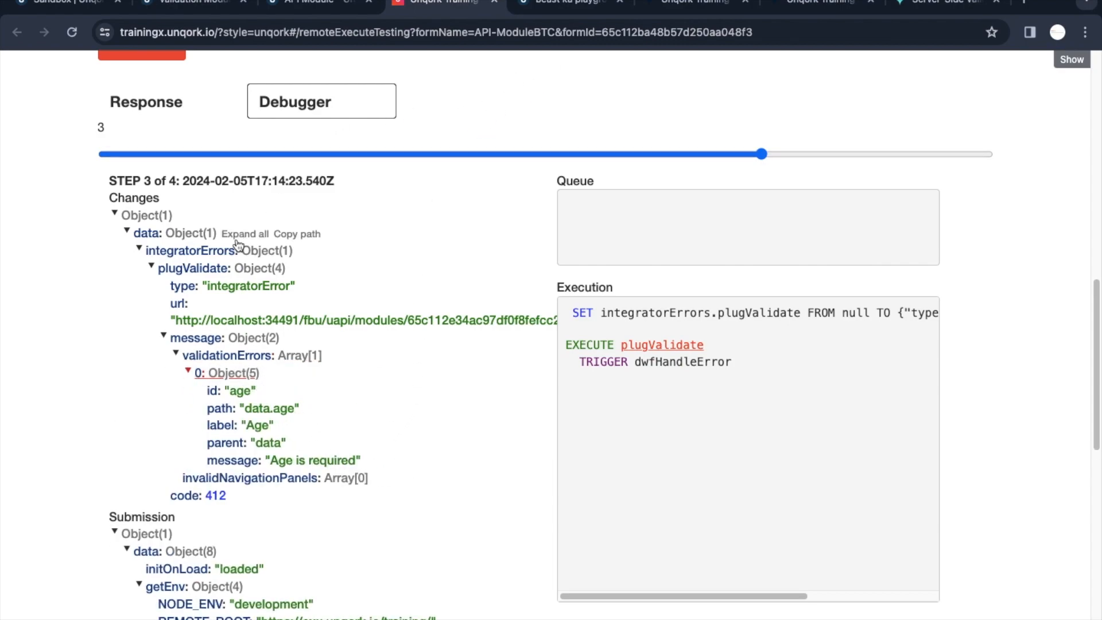
{"action": "left_click", "coordinate": [148, 253]}
{"action": "left_click_drag", "start_coordinate": [148, 253], "coordinate": [235, 260]}
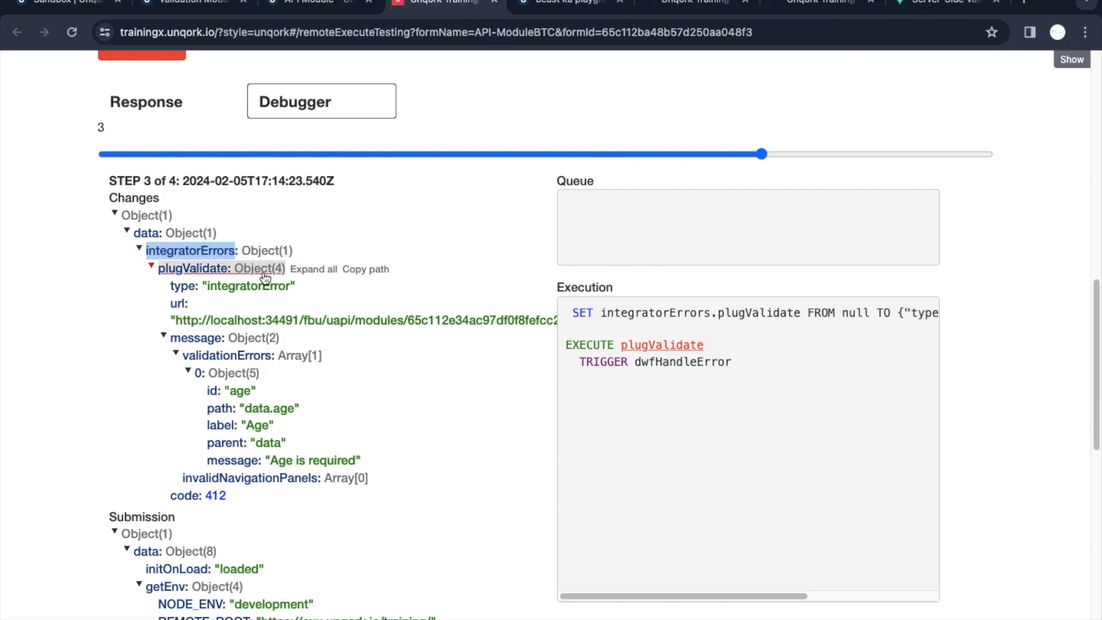
- Add an Input operator to the dwfHandleError Data Workflow with integratorErrors as its component
{"action": "left_click", "coordinate": [319, 7]}
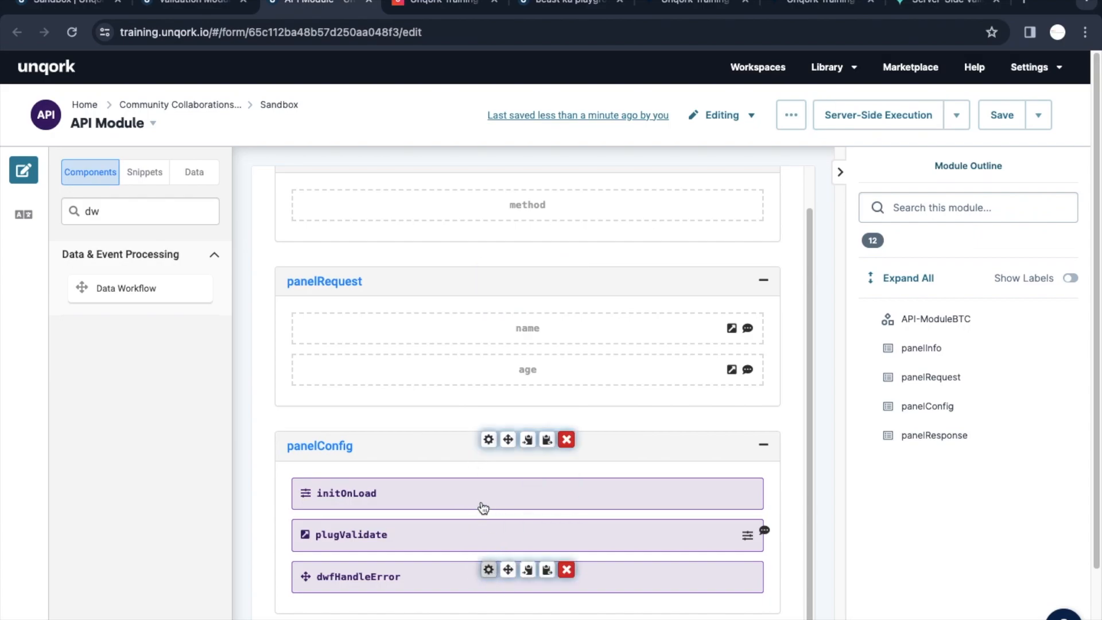
{"action": "scroll", "coordinate": [645, 444], "scroll_direction": "down", "scroll_amount": 2}
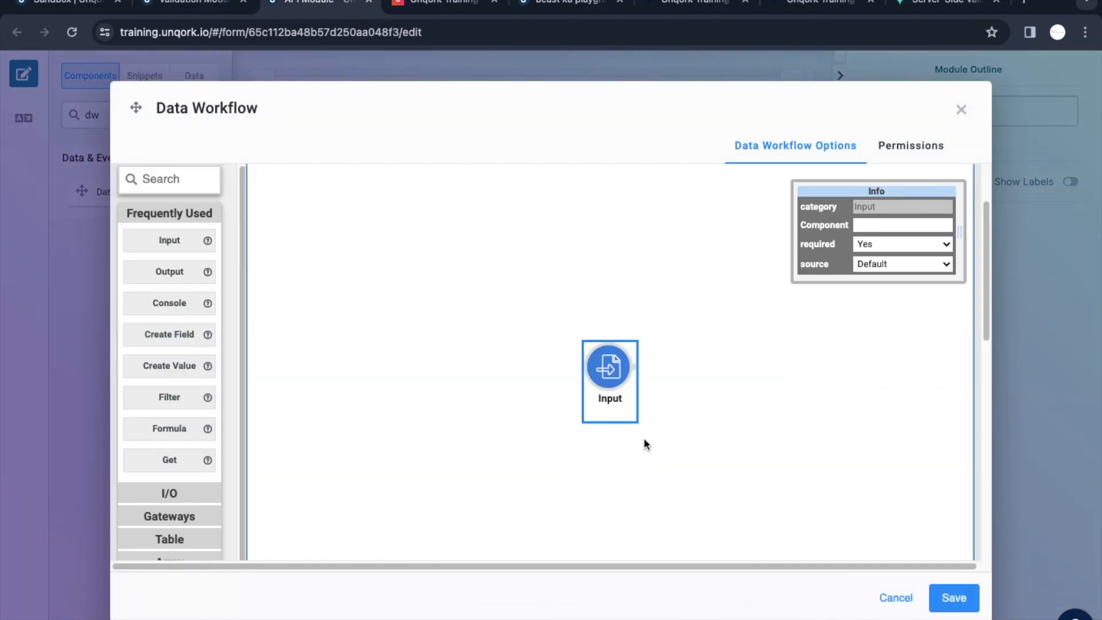
{"action": "left_click", "coordinate": [863, 230]}
{"action": "left_click", "coordinate": [713, 499]}
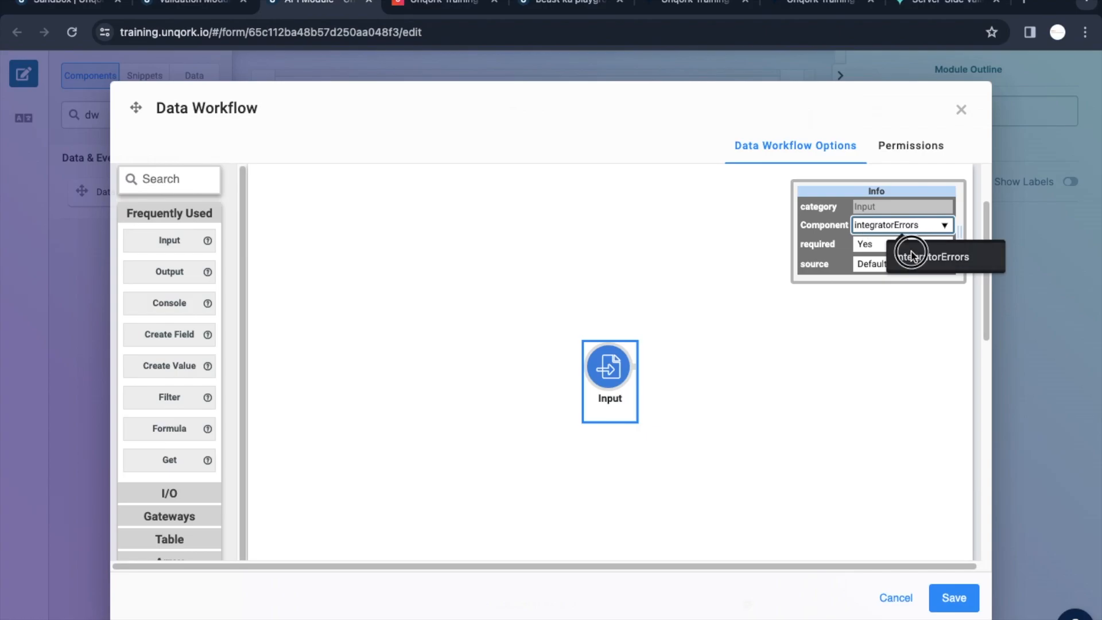
{"action": "left_click", "coordinate": [878, 294]}
- Add a Get operator to dwfHandleError and connect the integratorErrors Input to it
{"action": "left_click", "coordinate": [441, 6]}
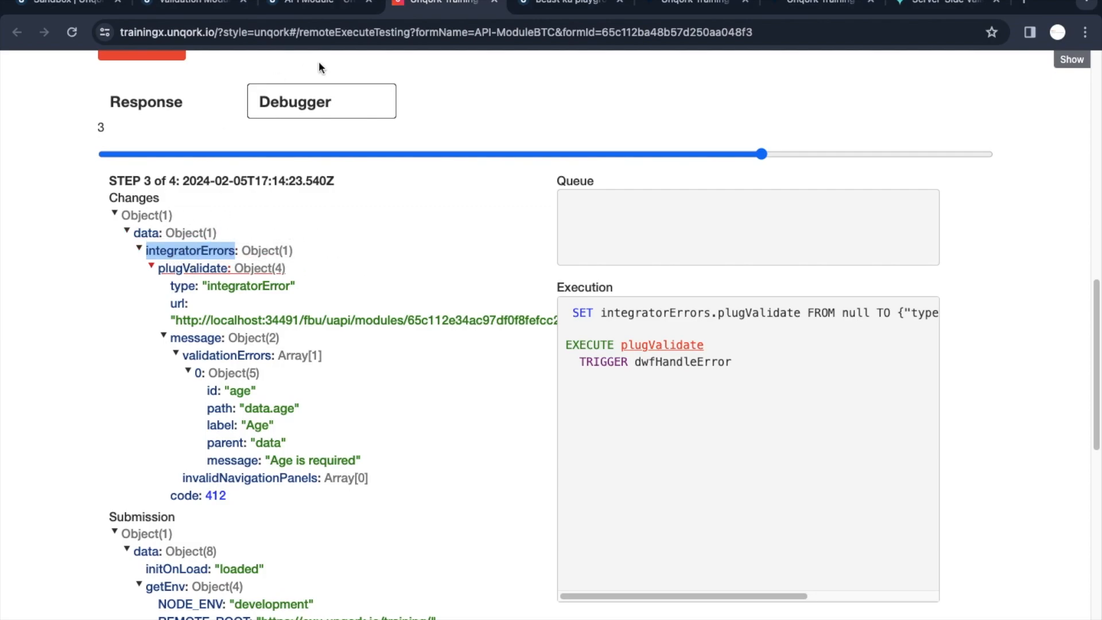
{"action": "left_click", "coordinate": [310, 6]}
{"action": "left_click", "coordinate": [185, 175]}
{"action": "type", "text": "get"}
{"action": "left_click_drag", "start_coordinate": [172, 240], "coordinate": [693, 336]}
{"action": "left_click_drag", "start_coordinate": [638, 367], "coordinate": [680, 365]}
{"action": "left_click", "coordinate": [703, 373]}
- Set the Get operator's Path to plugValidate.message, checking the key names against the debugger's error object
{"action": "left_click", "coordinate": [447, 3]}
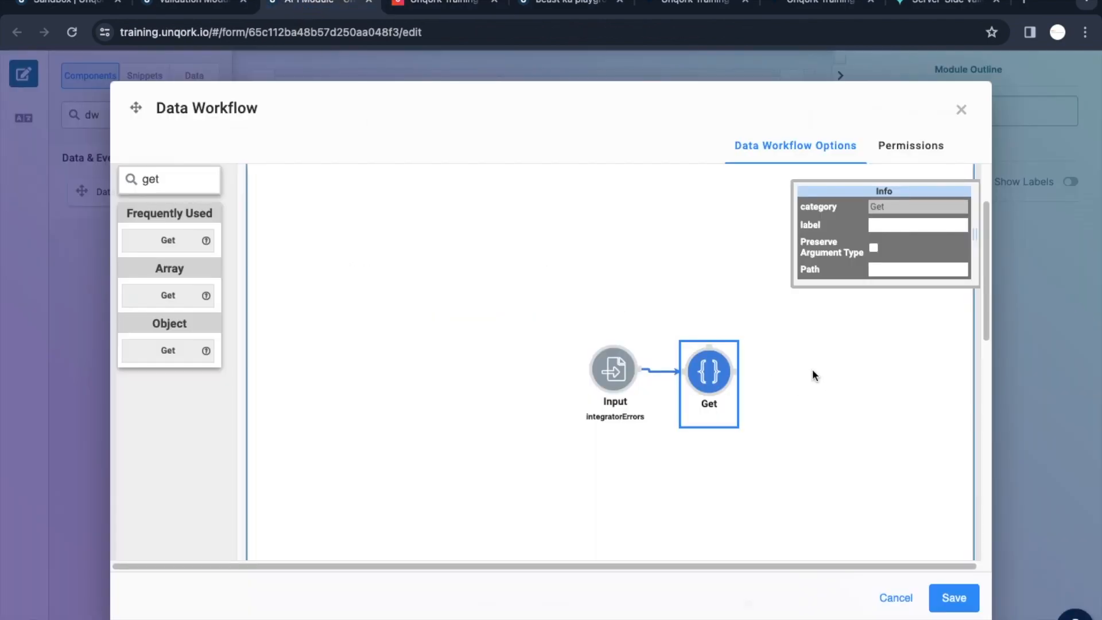
{"action": "type", "text": "plugValidate."}
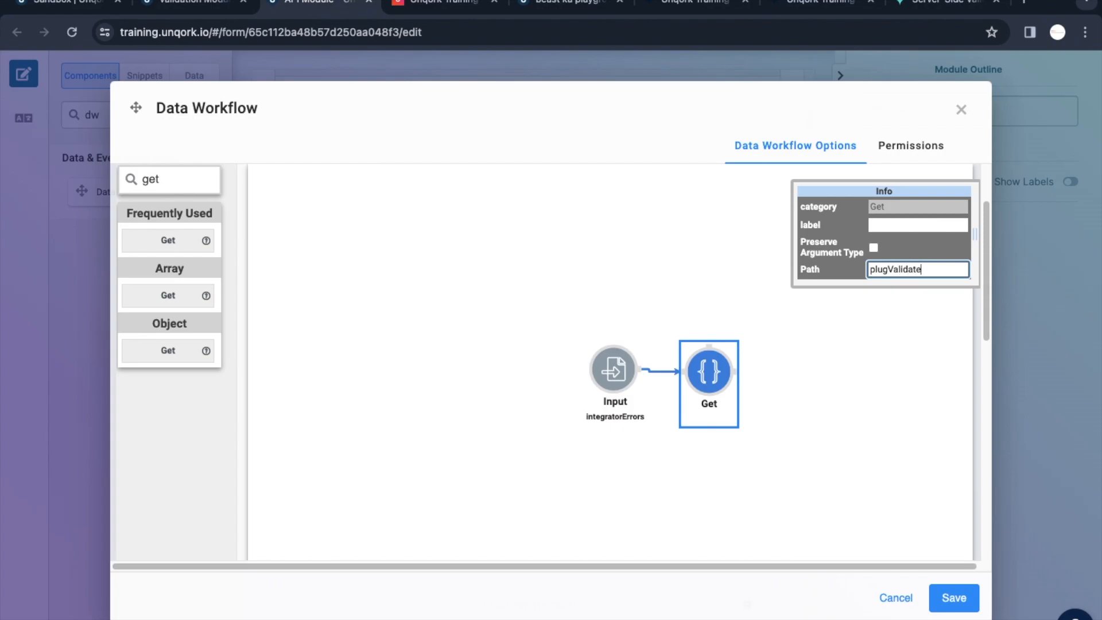
{"action": "left_click", "coordinate": [424, 5]}
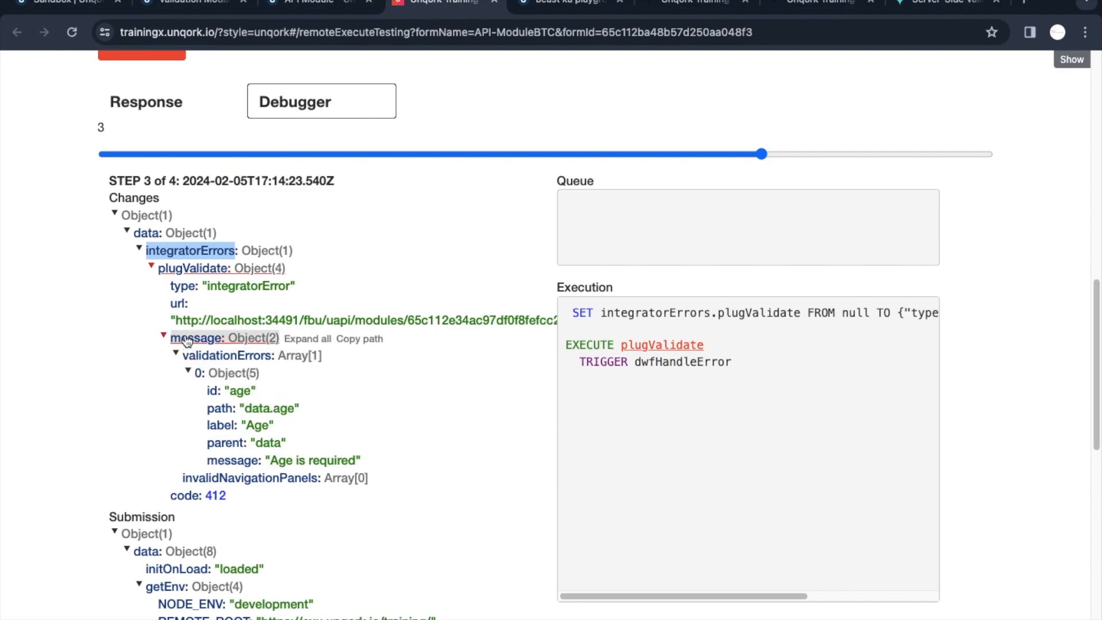
{"action": "left_click", "coordinate": [164, 337]}
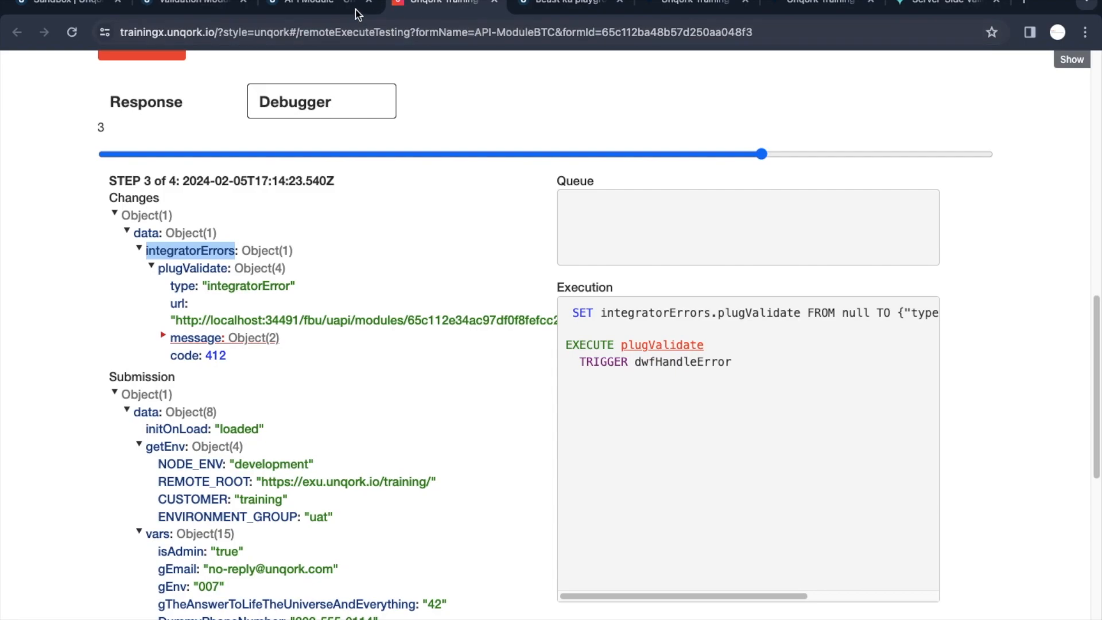
{"action": "left_click", "coordinate": [331, 6]}
{"action": "type", "text": "message"}
- Add a Console operator connected to the Get operator's output, then save the Data Workflow and the API Module
{"action": "left_click", "coordinate": [192, 187]}
{"action": "double_click", "coordinate": [192, 187]}
{"action": "type", "text": "co"}
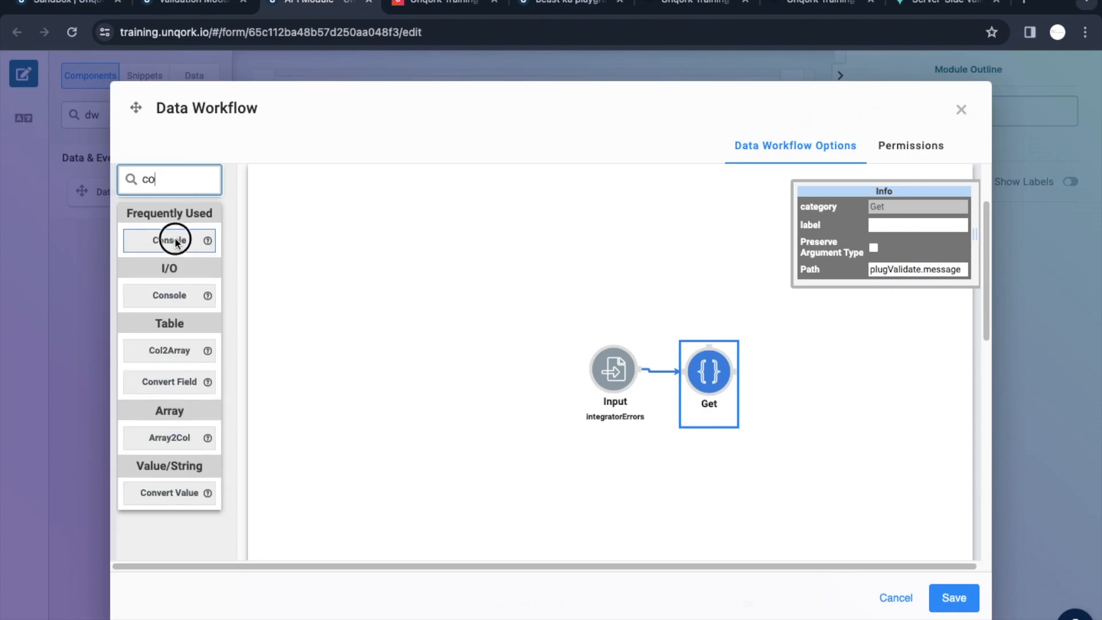
{"action": "mouse_move", "coordinate": [168, 238]}
{"action": "left_mouse_down"}
{"action": "mouse_move", "coordinate": [737, 320]}
{"action": "mouse_move", "coordinate": [738, 371]}
{"action": "mouse_move", "coordinate": [774, 369]}
{"action": "left_mouse_up"}
{"action": "scroll", "coordinate": [852, 326], "scroll_direction": "up", "scroll_amount": 2}
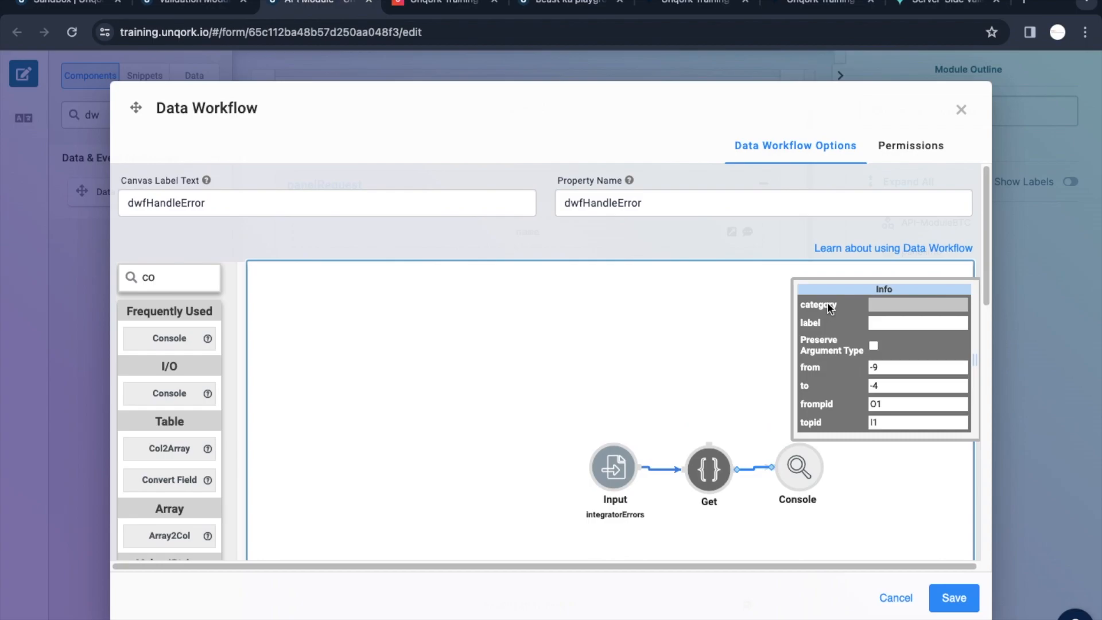
{"action": "left_click", "coordinate": [952, 595]}
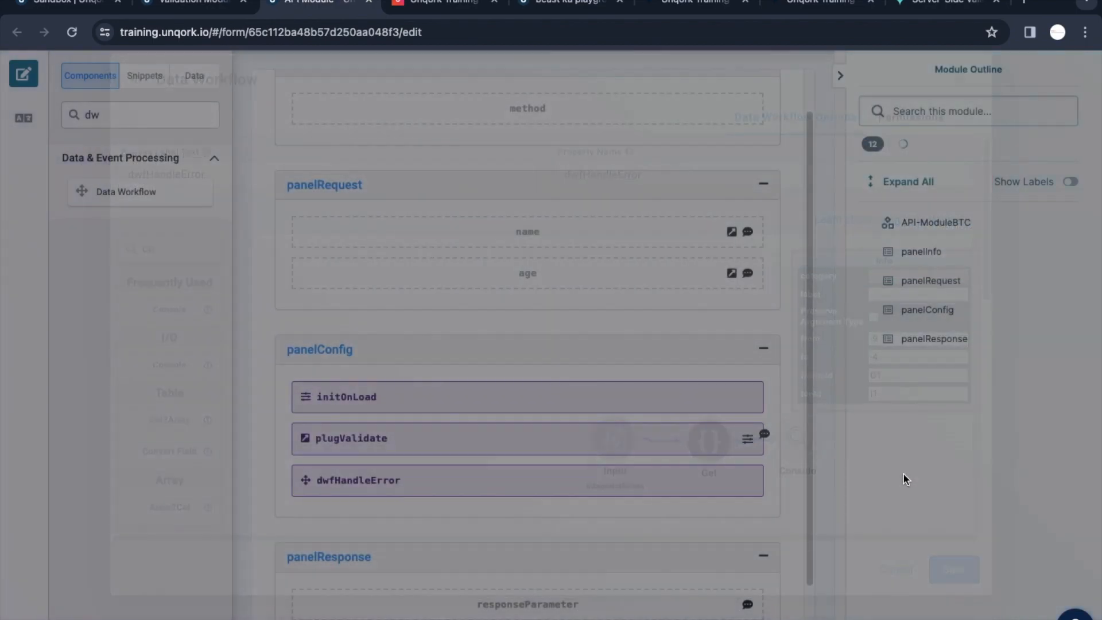
{"action": "left_click", "coordinate": [998, 127]}
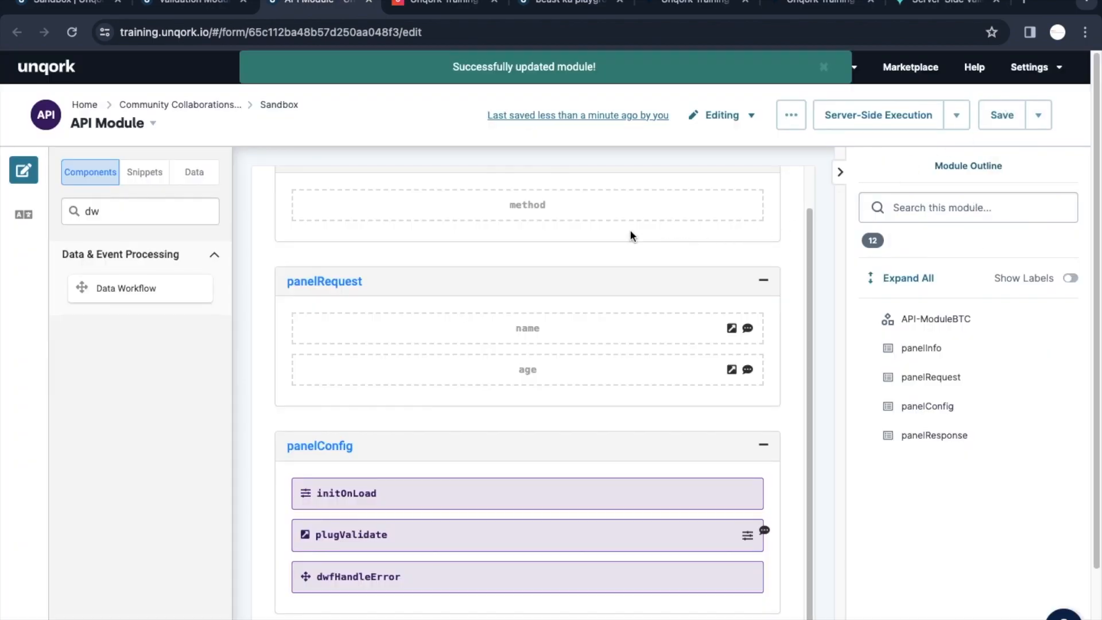
- Execute the server-side test request again and open dwfHandleError's console output from the Debugger
{"action": "left_click", "coordinate": [436, 5]}
{"action": "scroll", "coordinate": [184, 131], "scroll_direction": "up", "scroll_amount": 1}
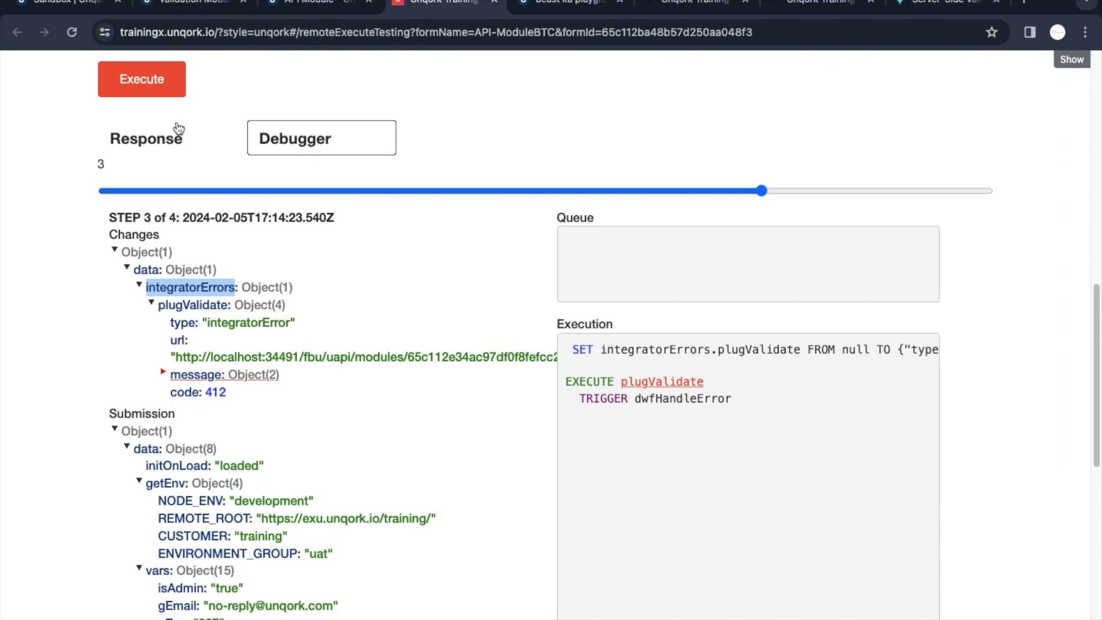
{"action": "left_click", "coordinate": [156, 89]}
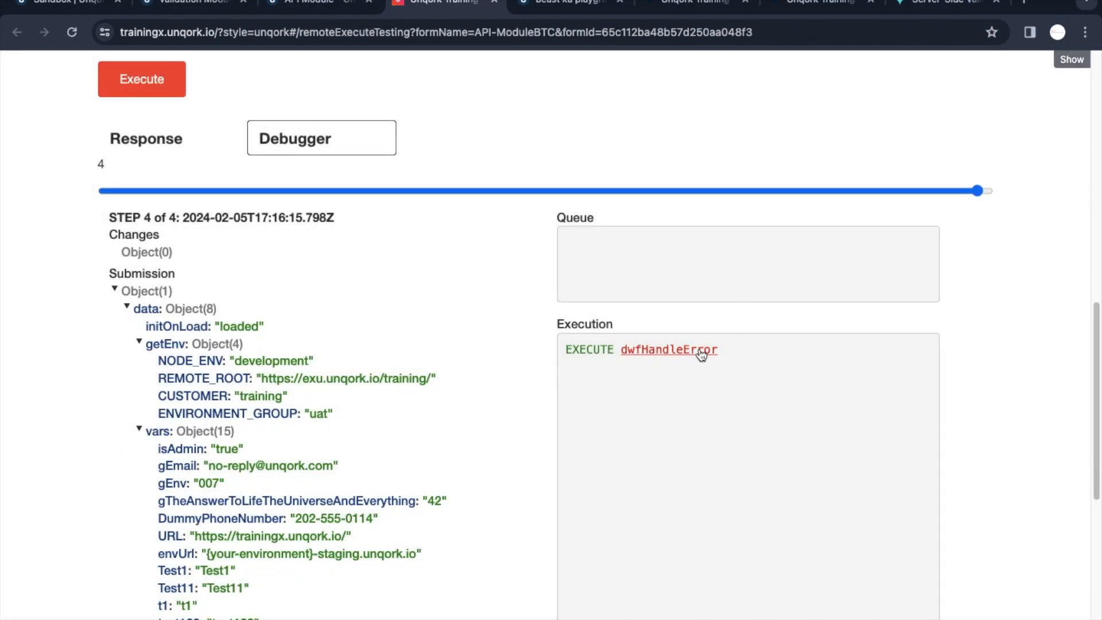
{"action": "left_click", "coordinate": [655, 356]}
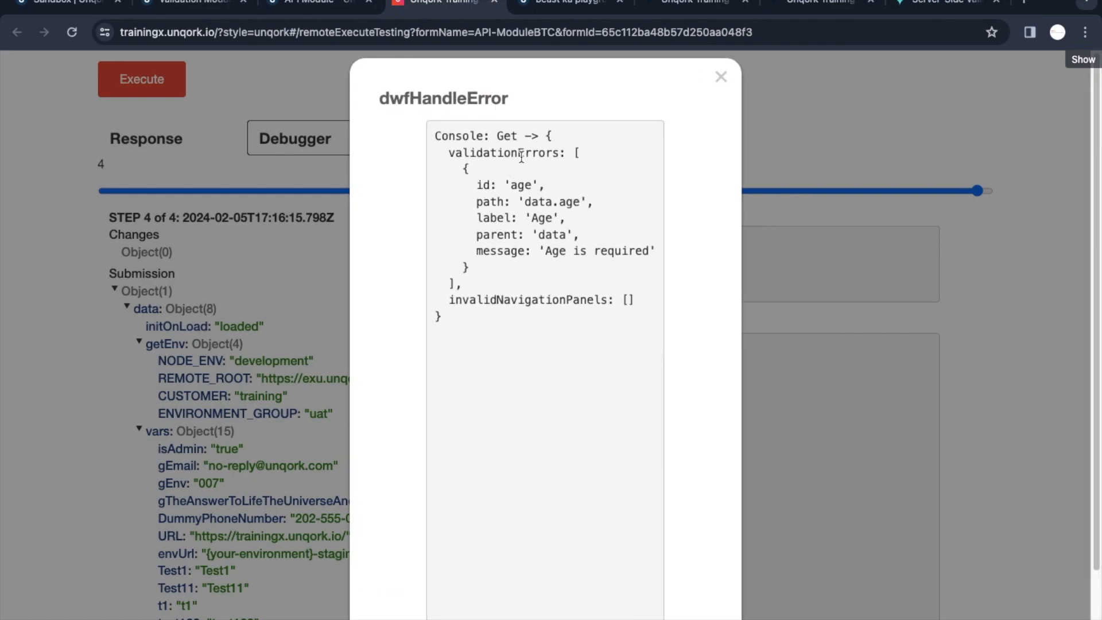
- Examine the validationErrors array and its age entry in the dwfHandleError console output
{"action": "left_click_drag", "start_coordinate": [447, 153], "coordinate": [590, 172]}
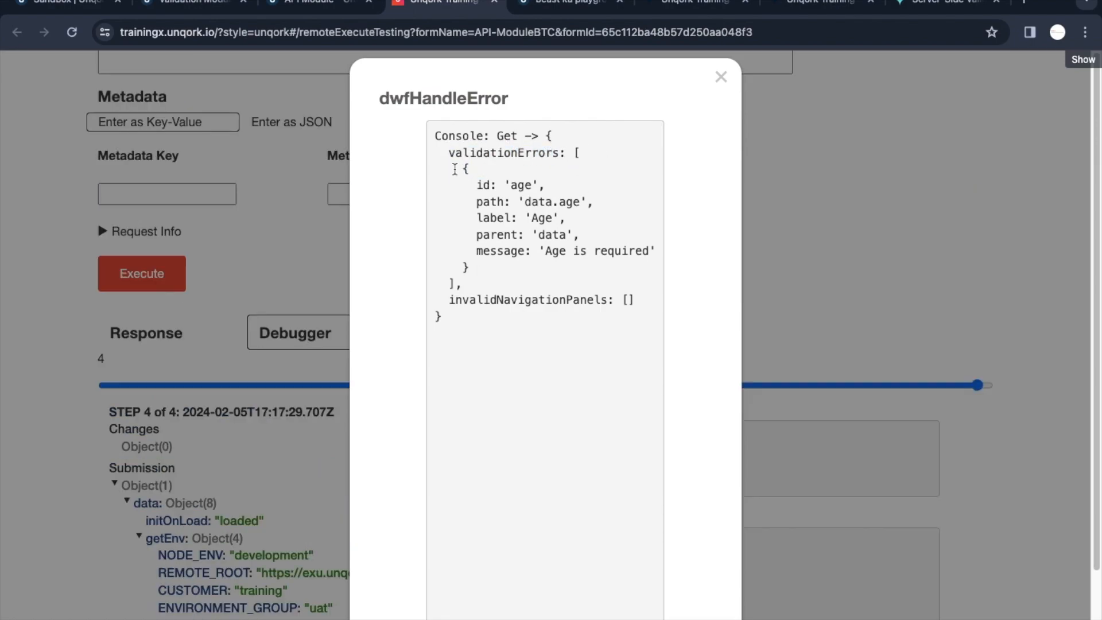
{"action": "left_click_drag", "start_coordinate": [442, 153], "coordinate": [581, 154]}
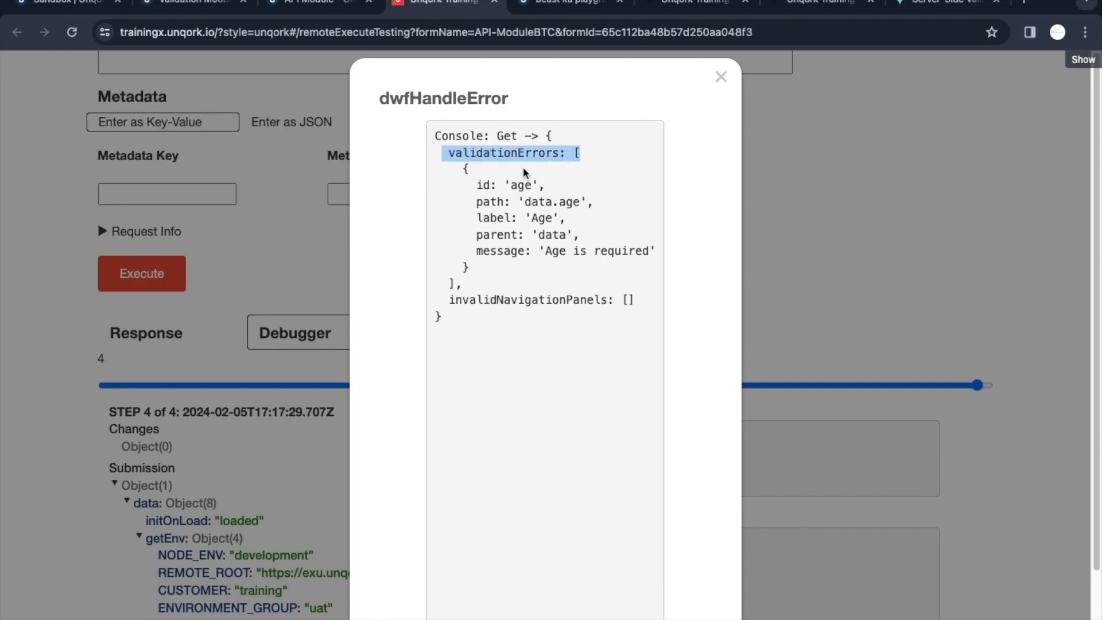
{"action": "left_click_drag", "start_coordinate": [466, 164], "coordinate": [469, 268]}
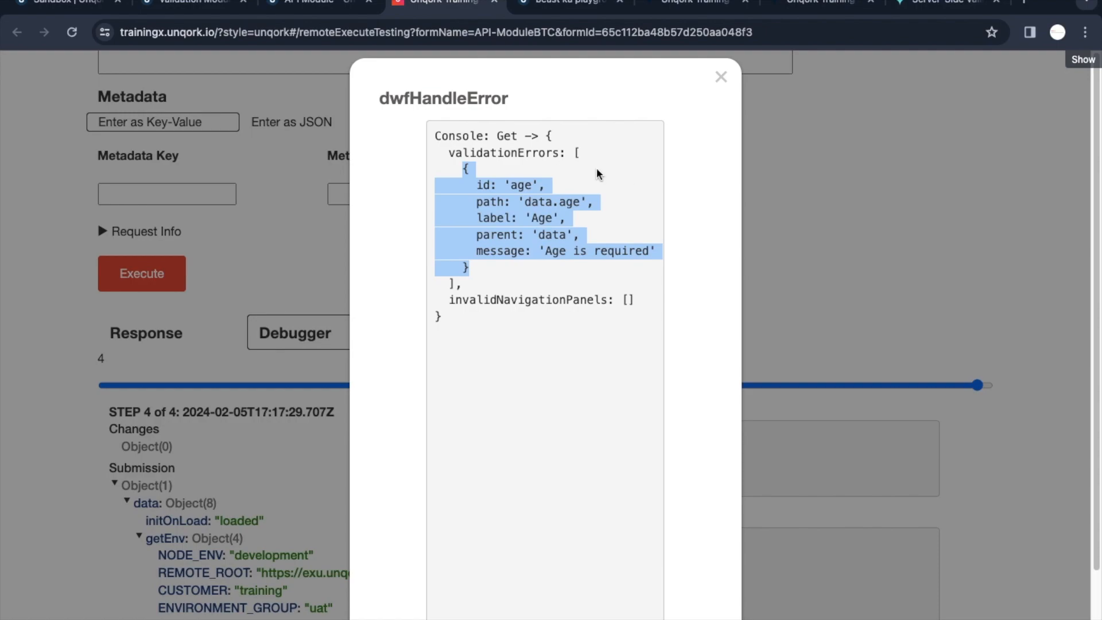
{"action": "left_click_drag", "start_coordinate": [447, 152], "coordinate": [528, 287]}
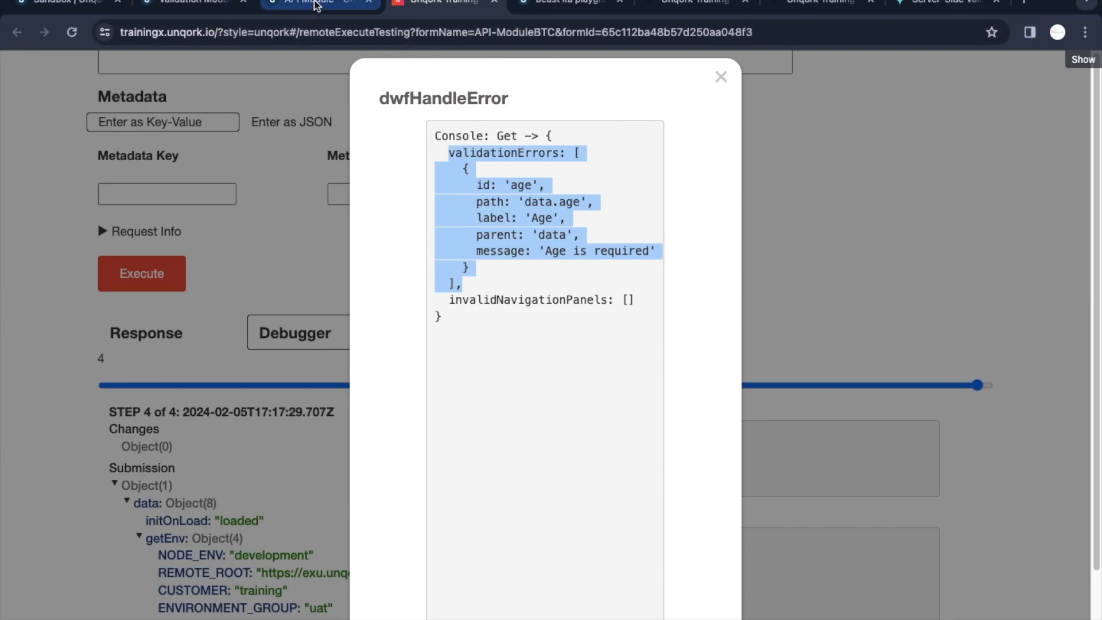
- Add an Output operator connected to the Get operator's output in the Data Workflow and set its Component to responseParameter
{"action": "left_click", "coordinate": [315, 5]}
{"action": "double_click", "coordinate": [161, 179]}
{"action": "type", "text": "out"}
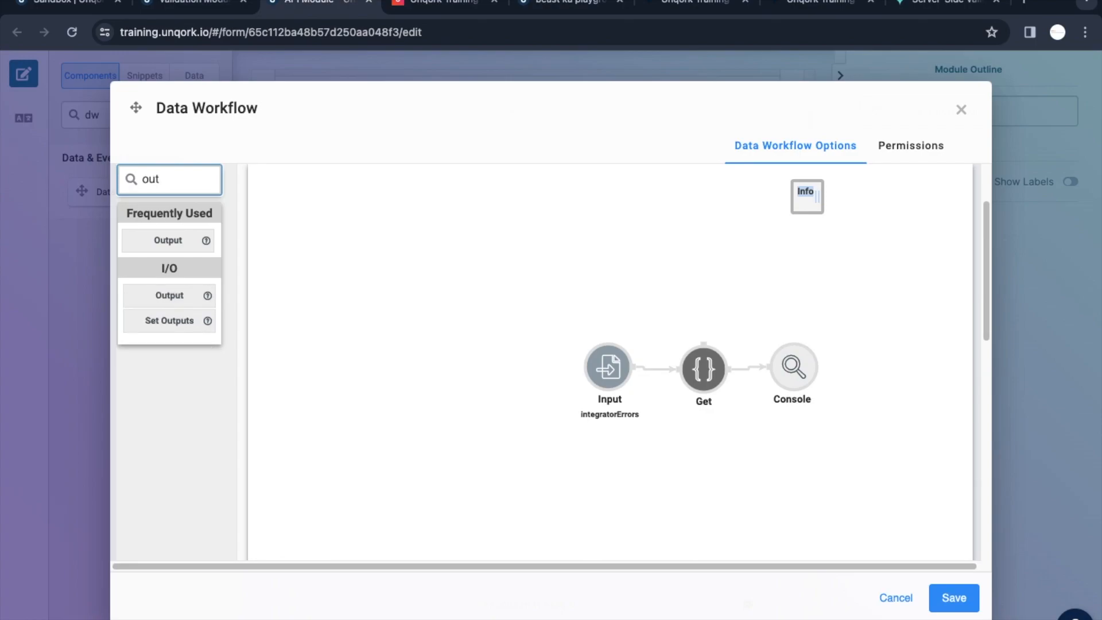
{"action": "left_click_drag", "start_coordinate": [218, 247], "coordinate": [736, 436]}
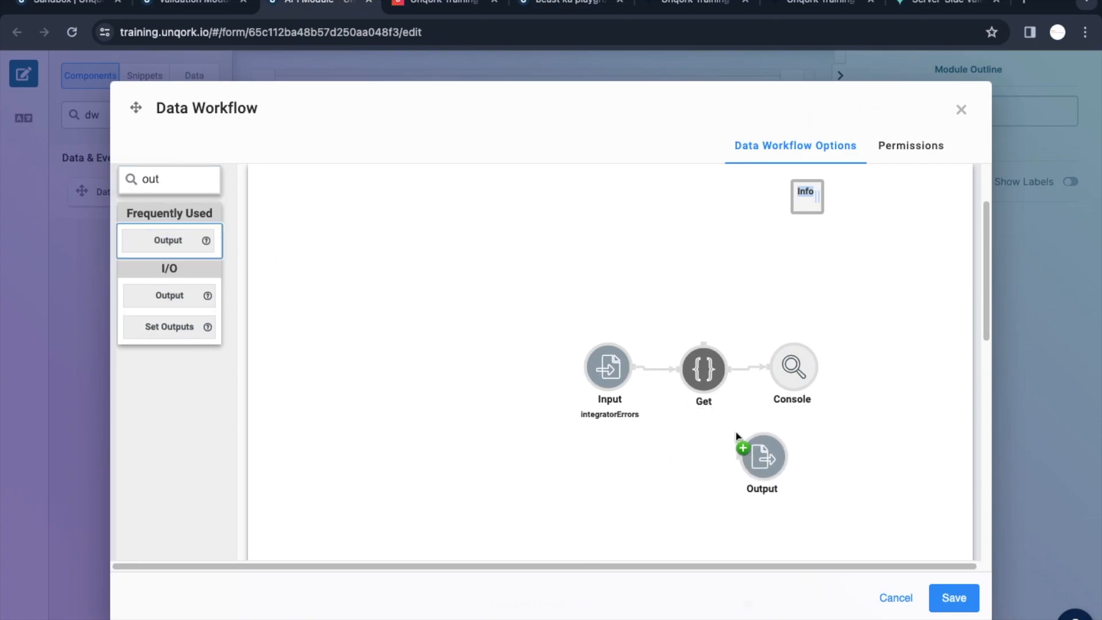
{"action": "left_click", "coordinate": [730, 370]}
{"action": "left_click_drag", "start_coordinate": [731, 374], "coordinate": [759, 439]}
{"action": "left_click", "coordinate": [782, 485]}
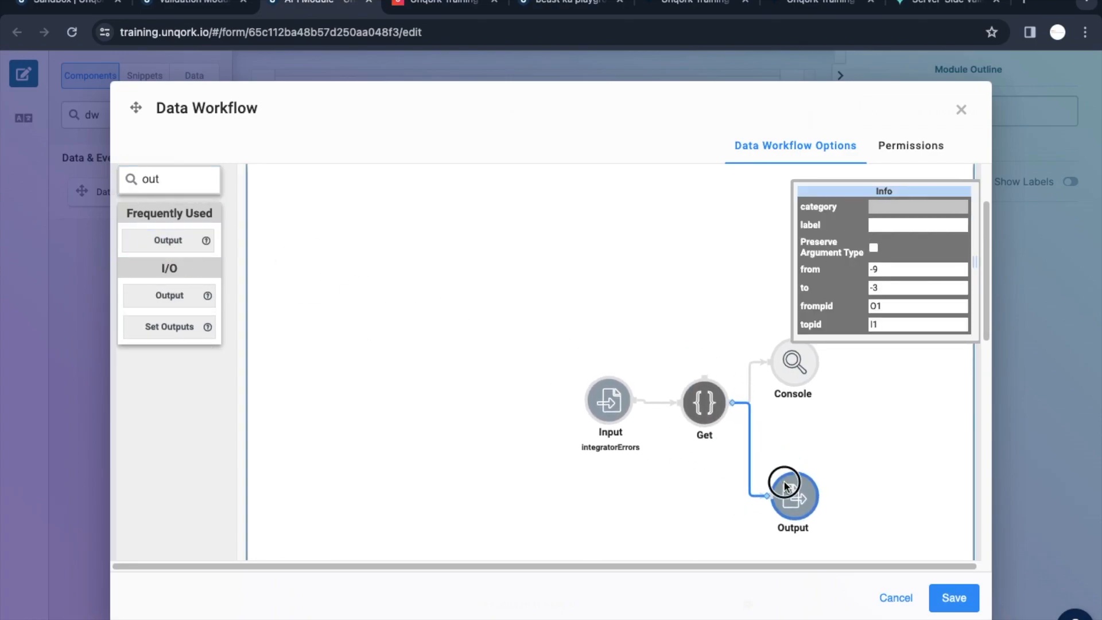
{"action": "left_click", "coordinate": [878, 226]}
{"action": "type", "text": "re"}
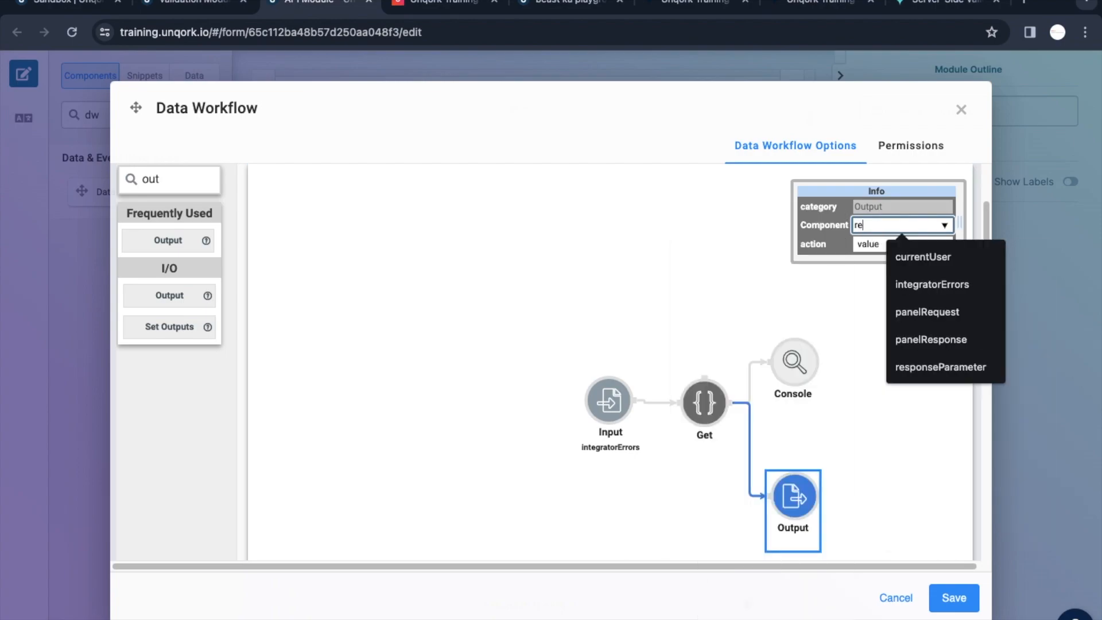
{"action": "left_click", "coordinate": [951, 357]}
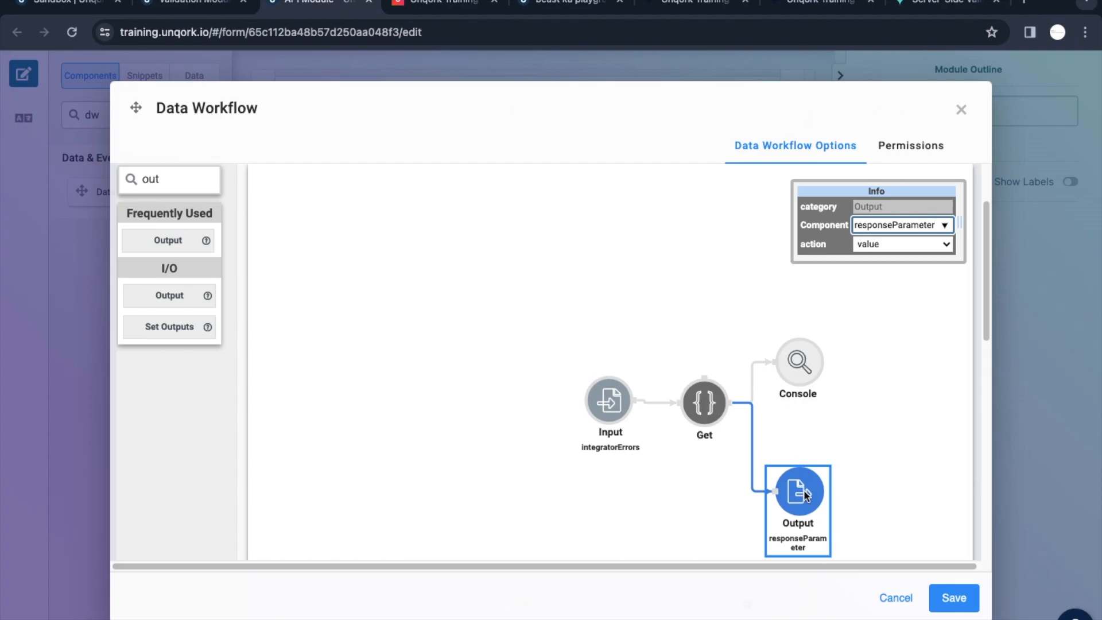
- Extend the Get operator's Path to plugValidate.message.validationErrors, checking the key in the console output, then save the Data Workflow and the API Module
{"action": "left_click", "coordinate": [435, 12]}
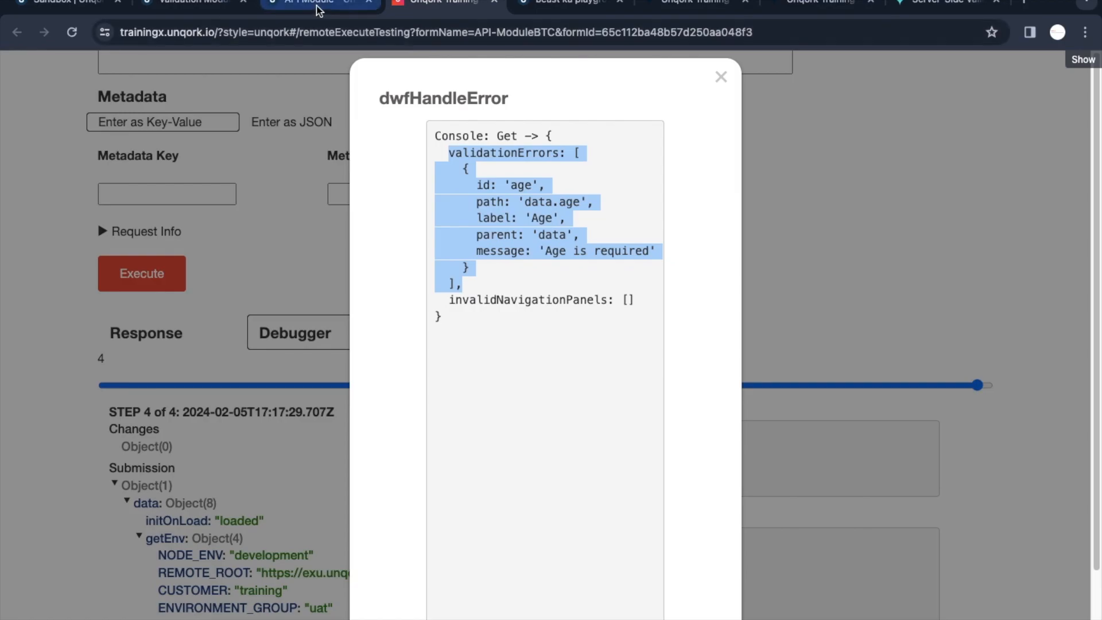
{"action": "double_click", "coordinate": [486, 153]}
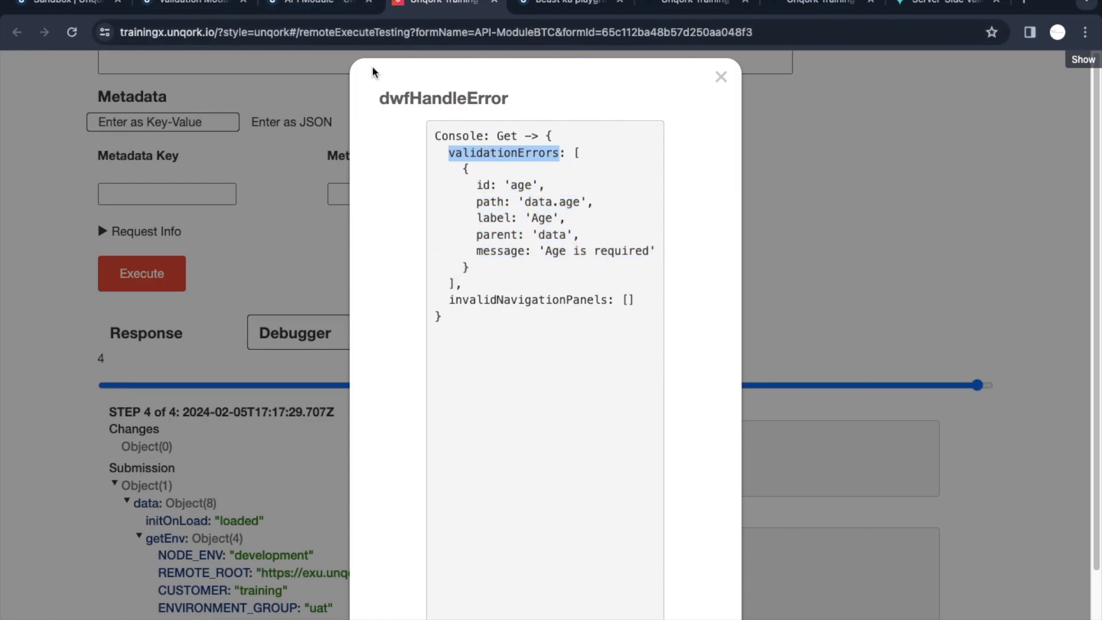
{"action": "left_click", "coordinate": [317, 4]}
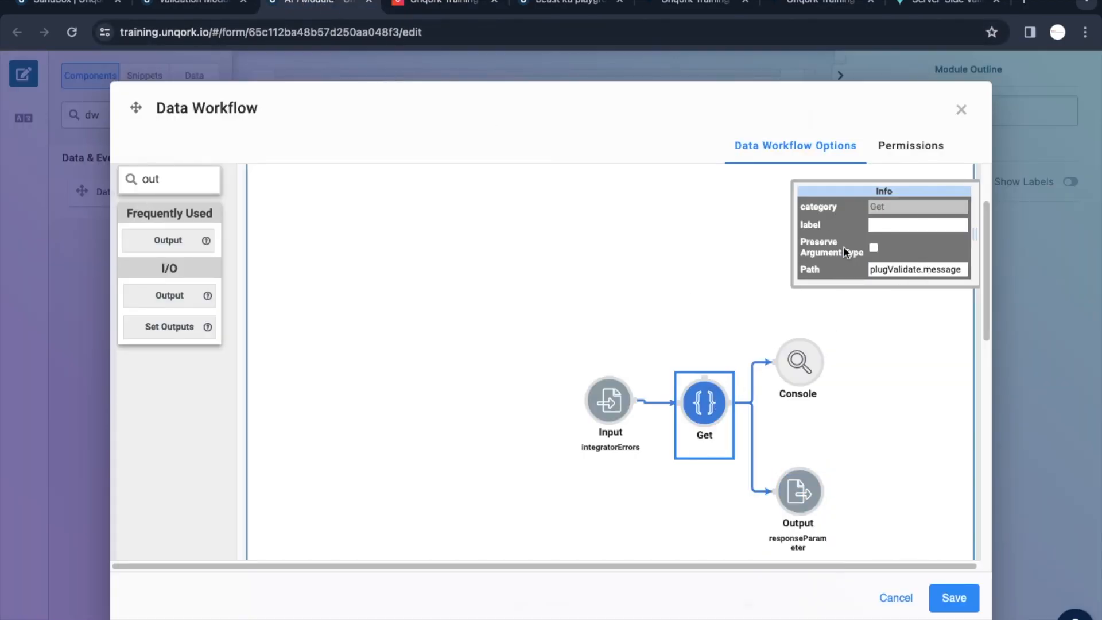
{"action": "left_click_drag", "start_coordinate": [790, 240], "coordinate": [634, 239]}
{"action": "left_click", "coordinate": [862, 261]}
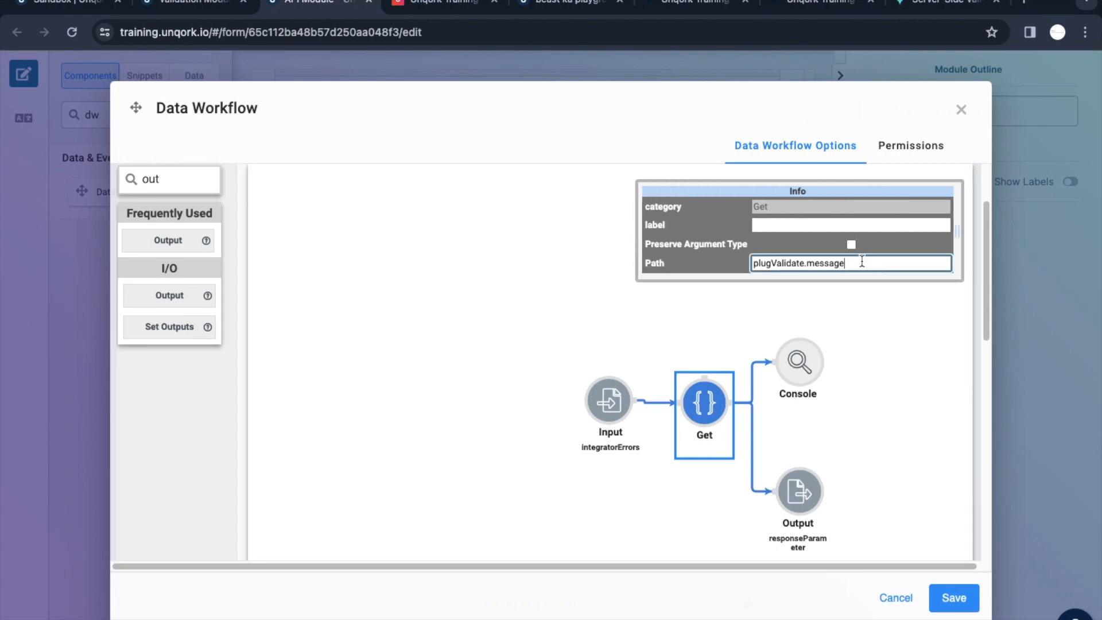
{"action": "type", "text": "."}
{"action": "type", "text": "validationErrors"}
{"action": "key", "text": "BackSpace"}
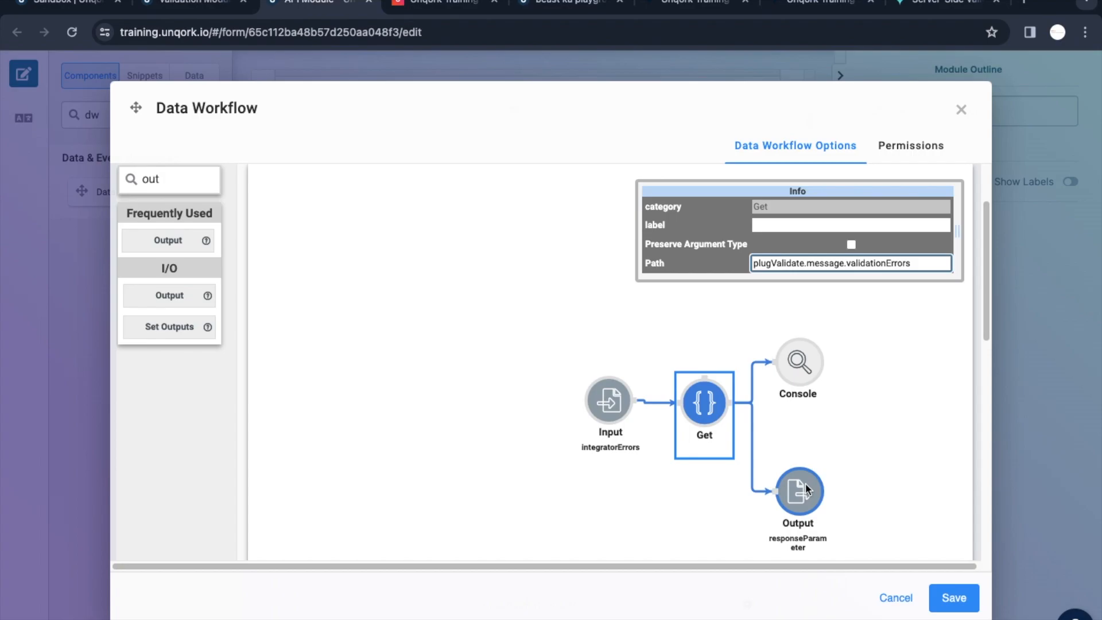
{"action": "left_click", "coordinate": [970, 608]}
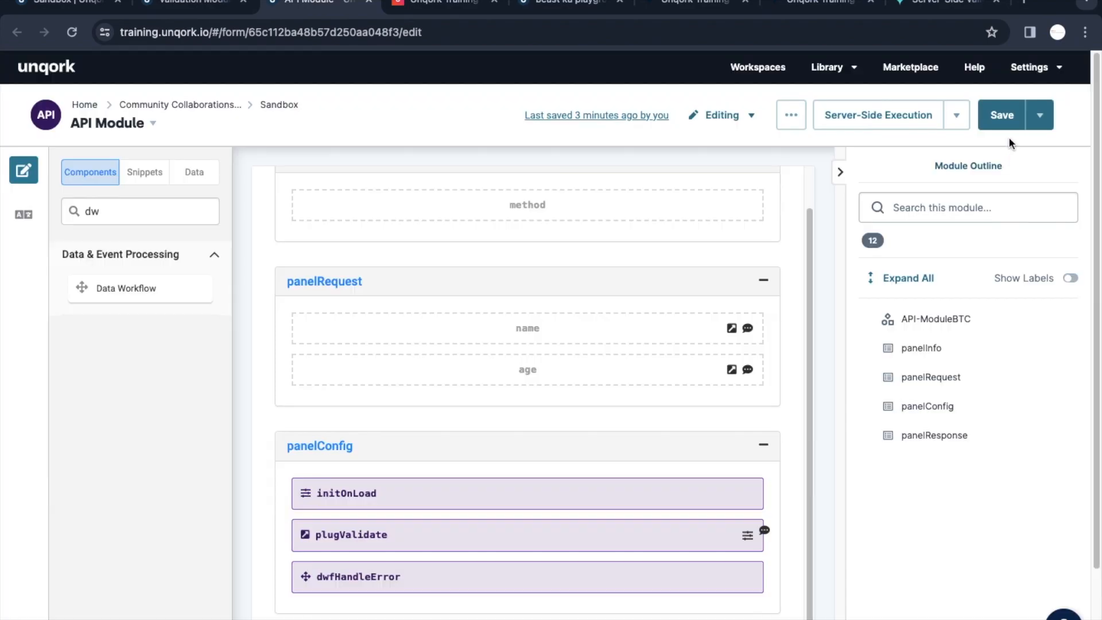
{"action": "scroll", "coordinate": [552, 465], "scroll_direction": "down", "scroll_amount": 4}
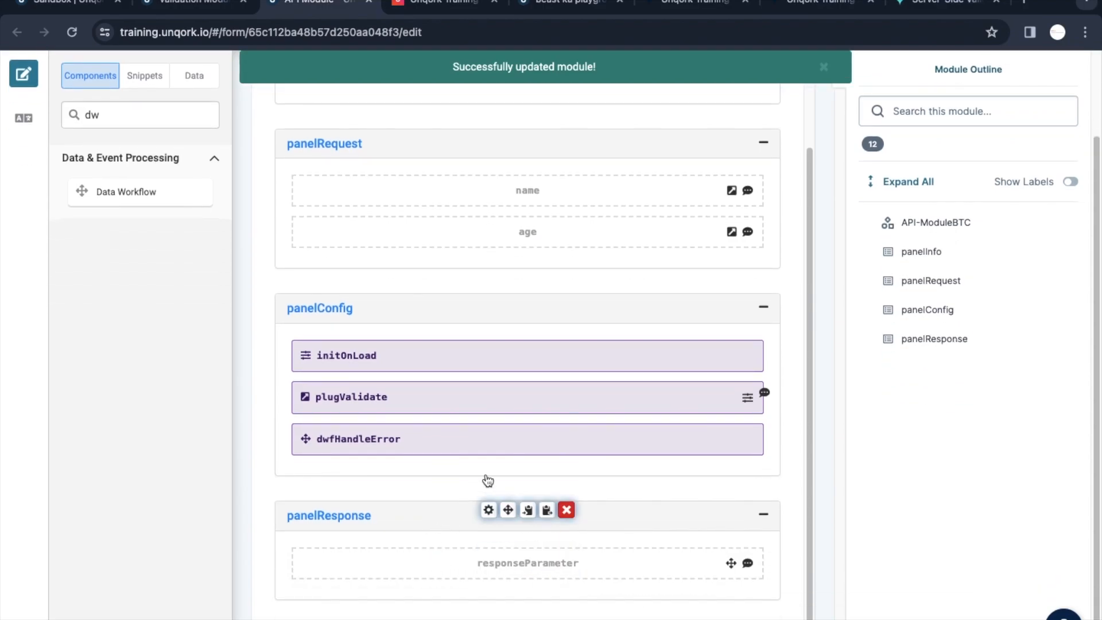
- Execute the server-side test request with the empty age again and expand the responseParameter entry in the Debugger's changes
{"action": "left_click", "coordinate": [440, 6]}
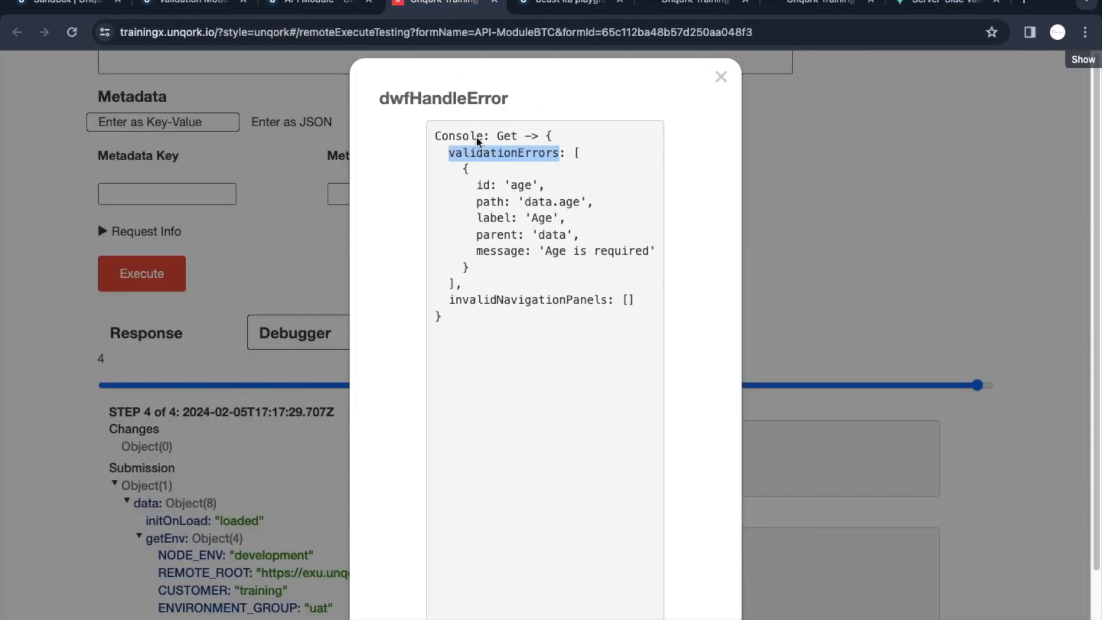
{"action": "left_click", "coordinate": [719, 78]}
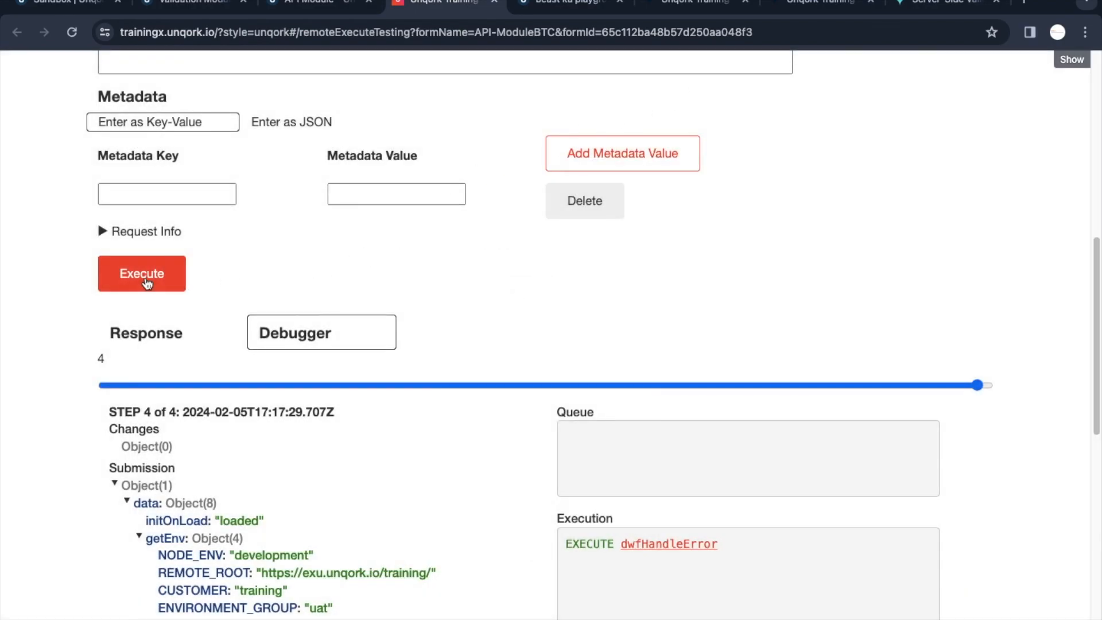
{"action": "scroll", "coordinate": [224, 286], "scroll_direction": "up", "scroll_amount": 5}
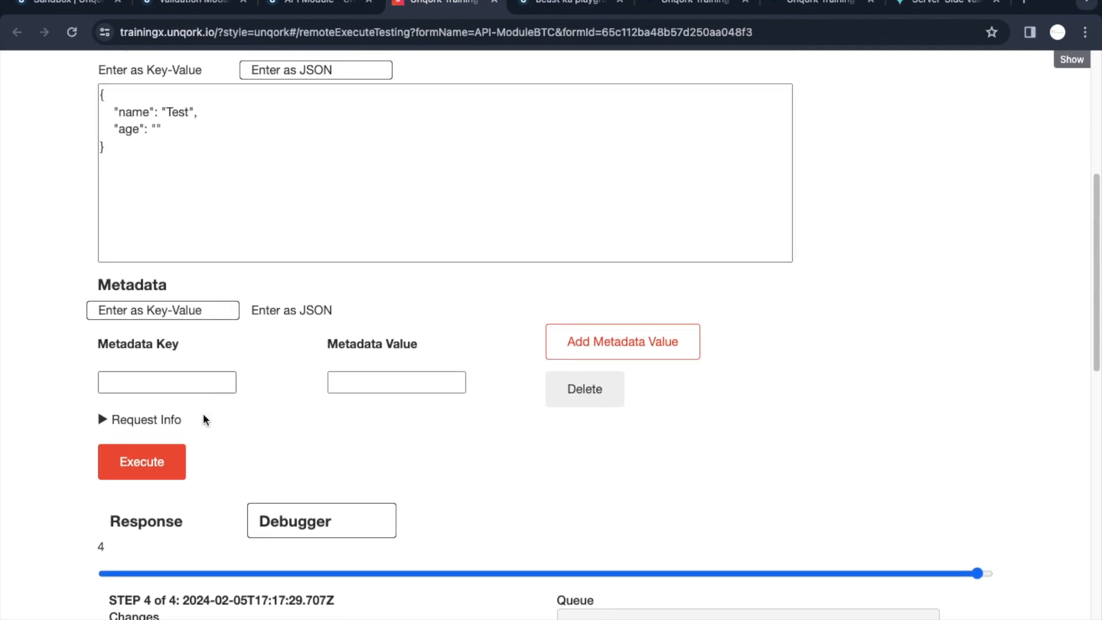
{"action": "left_click", "coordinate": [142, 462]}
{"action": "scroll", "coordinate": [772, 439], "scroll_direction": "down", "scroll_amount": 5}
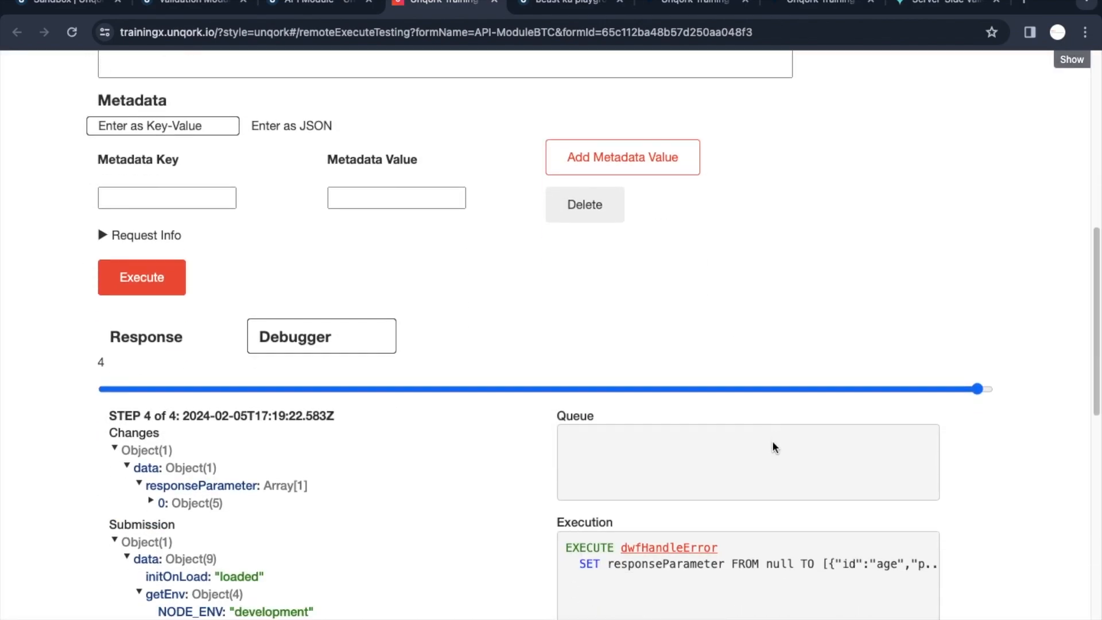
{"action": "left_click", "coordinate": [158, 490]}
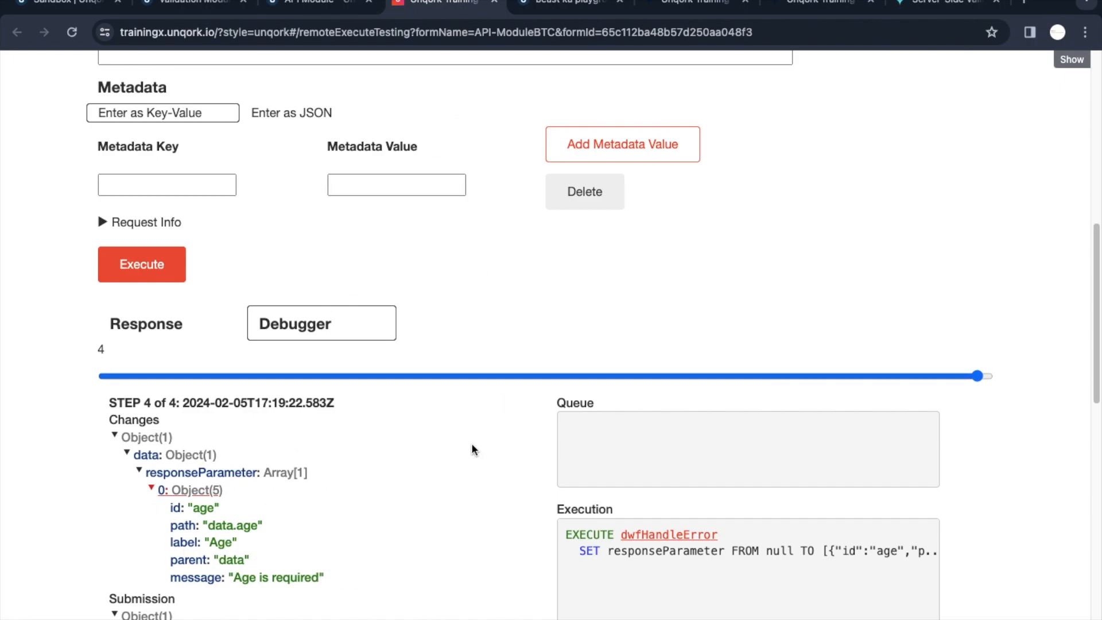
- Review the Actions settings of the plugValidate Plug-In in the API Module, including its Post Trigger and Error Trigger
{"action": "scroll", "coordinate": [473, 447], "scroll_direction": "up", "scroll_amount": 3}
{"action": "left_click", "coordinate": [350, 7]}
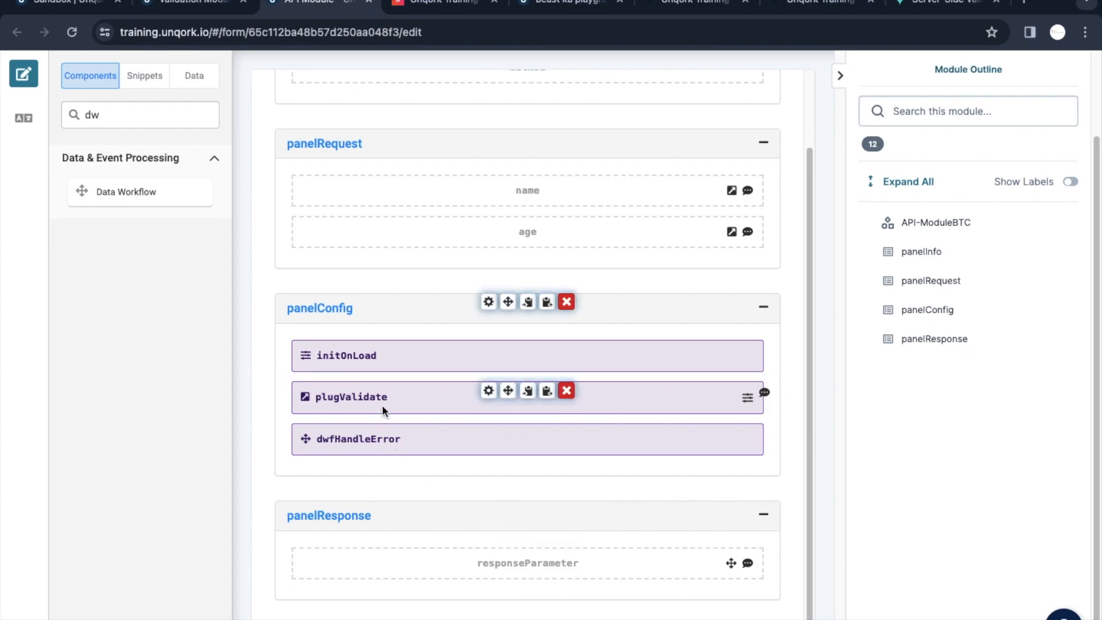
{"action": "left_click", "coordinate": [488, 391]}
{"action": "scroll", "coordinate": [786, 440], "scroll_direction": "down", "scroll_amount": 10}
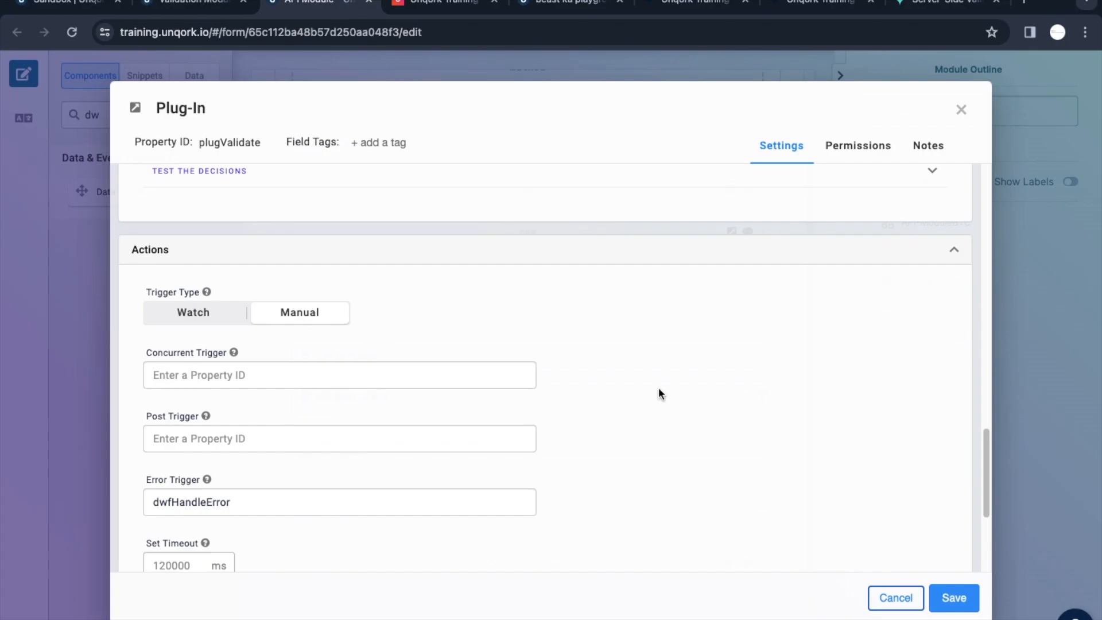
{"action": "left_click", "coordinate": [960, 109]}
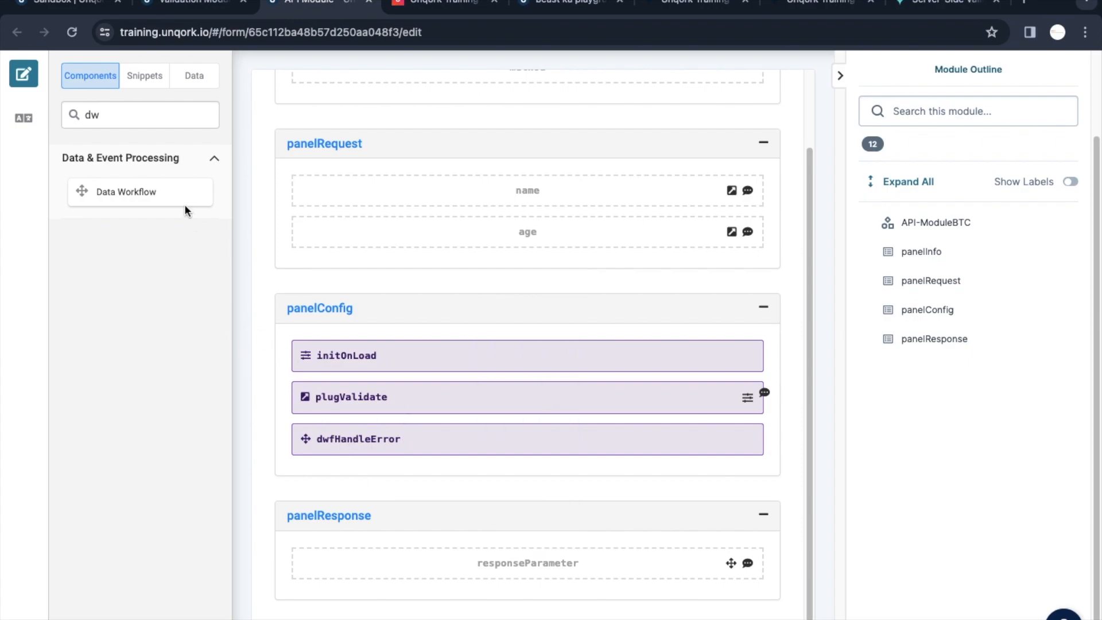
- Add a Plug-In component to panelConfig with plugStoreData as its Property ID and canvas label
{"action": "left_click", "coordinate": [131, 114]}
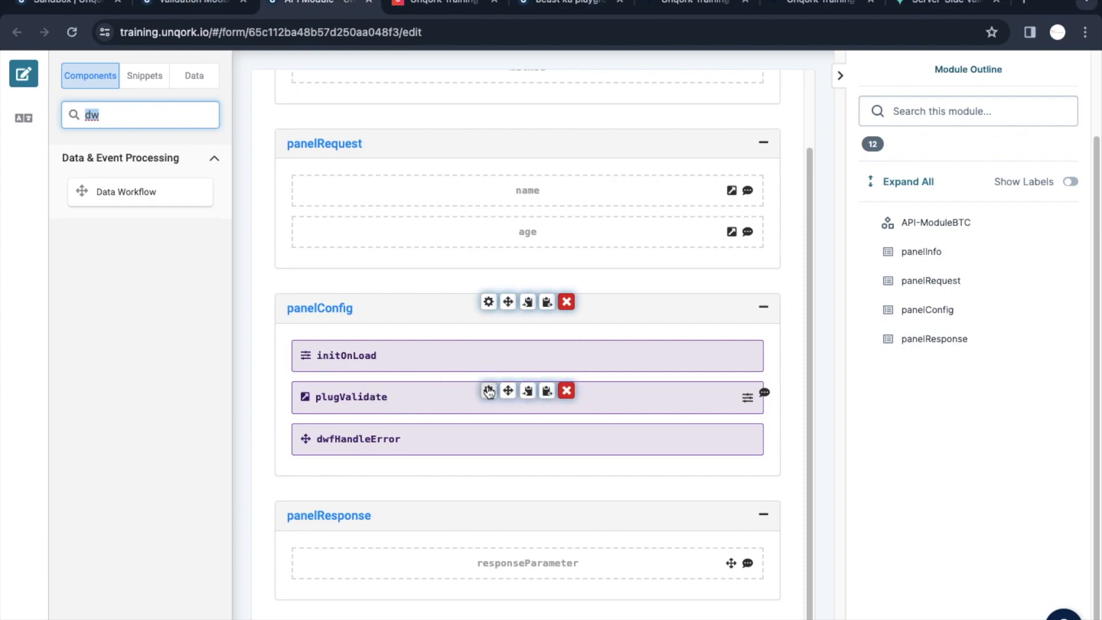
{"action": "type", "text": "pl"}
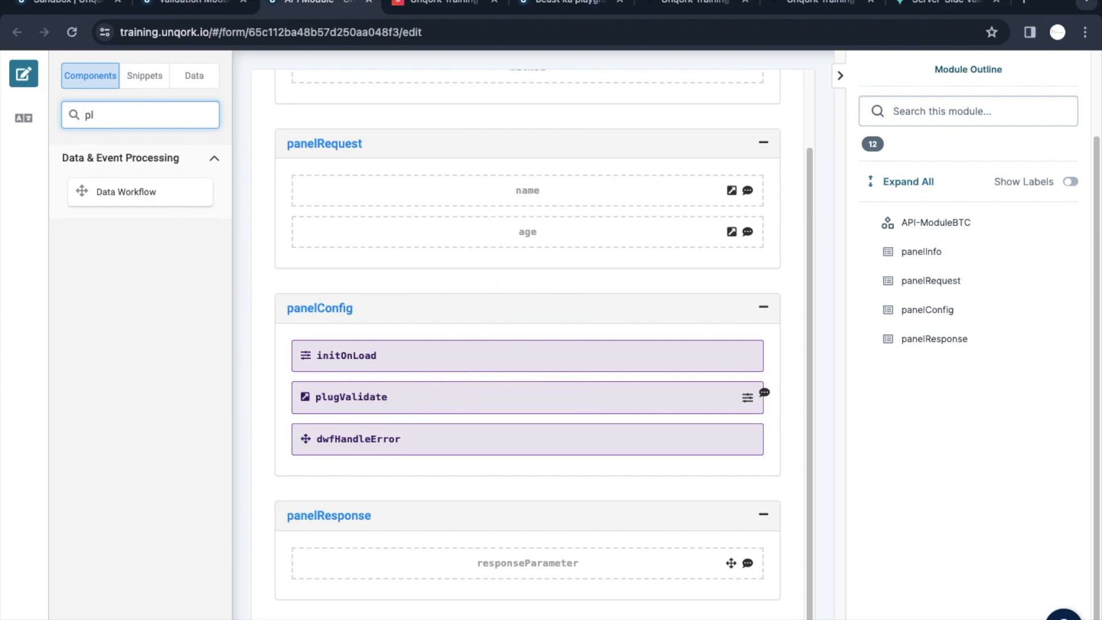
{"action": "left_click_drag", "start_coordinate": [126, 193], "coordinate": [422, 490]}
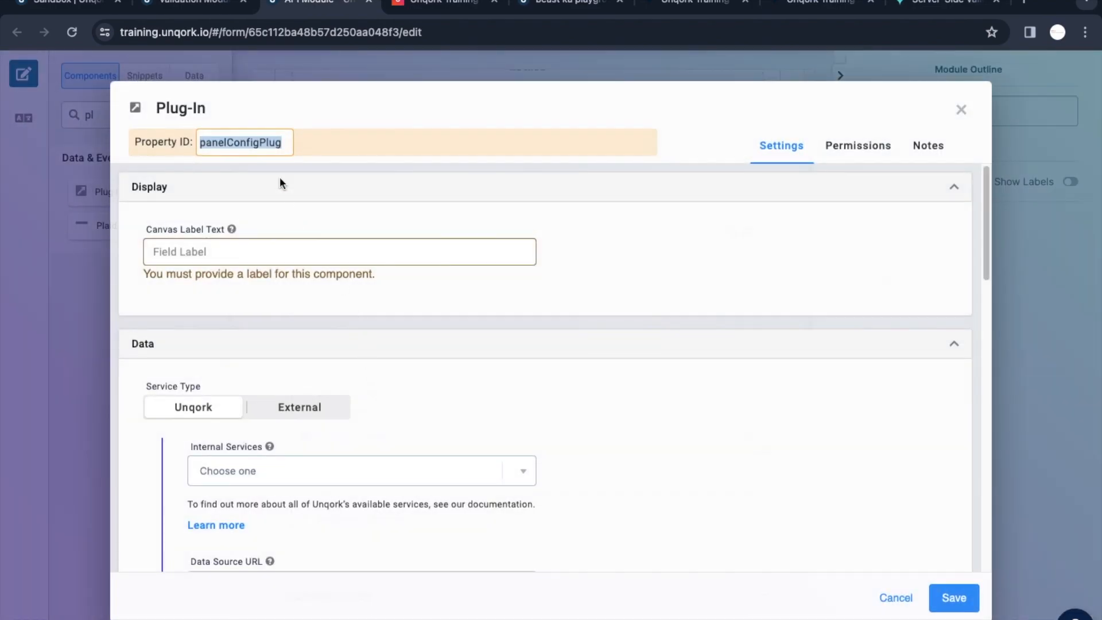
{"action": "type", "text": "plugStoreData"}
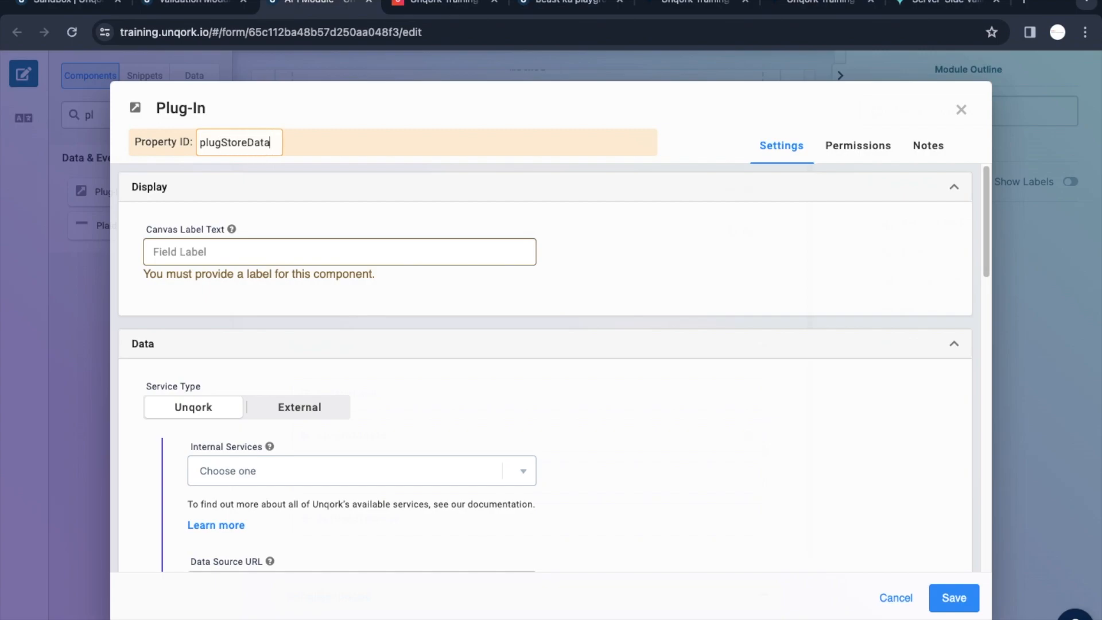
{"action": "key", "text": "ctrl+a"}
{"action": "key", "text": "ctrl+c"}
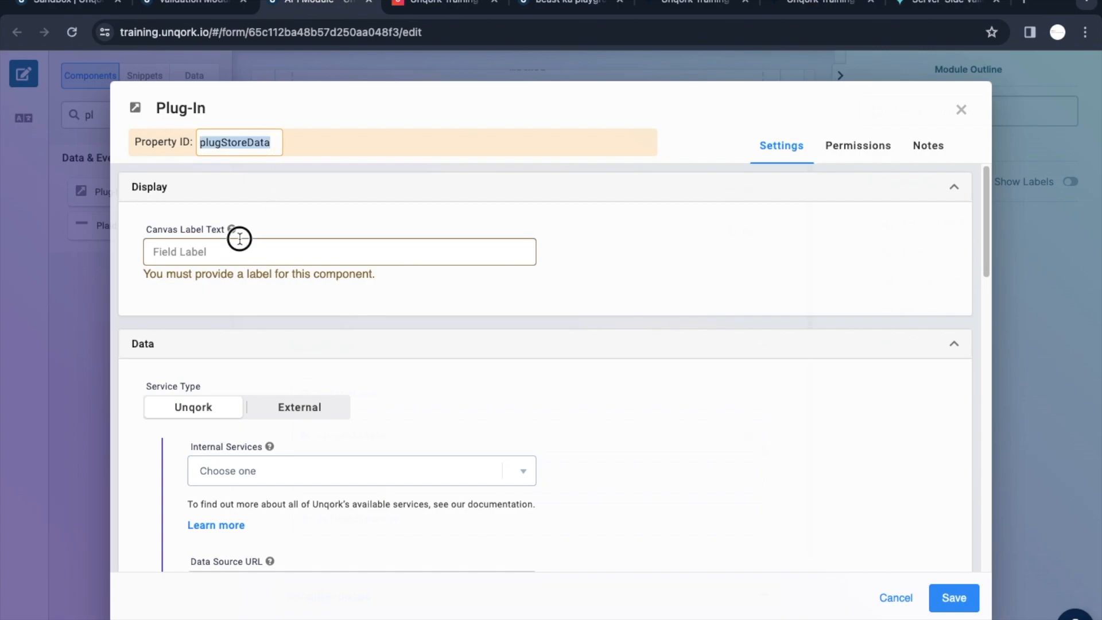
{"action": "left_click", "coordinate": [262, 253]}
{"action": "key", "text": "ctrl+v"}
- Set plugStoreData's internal service to Create Module Submission(s) and replace {moduleId} in the Data Source URL with the API Module's ID
{"action": "scroll", "coordinate": [466, 354], "scroll_direction": "down", "scroll_amount": 1}
{"action": "left_click", "coordinate": [490, 420]}
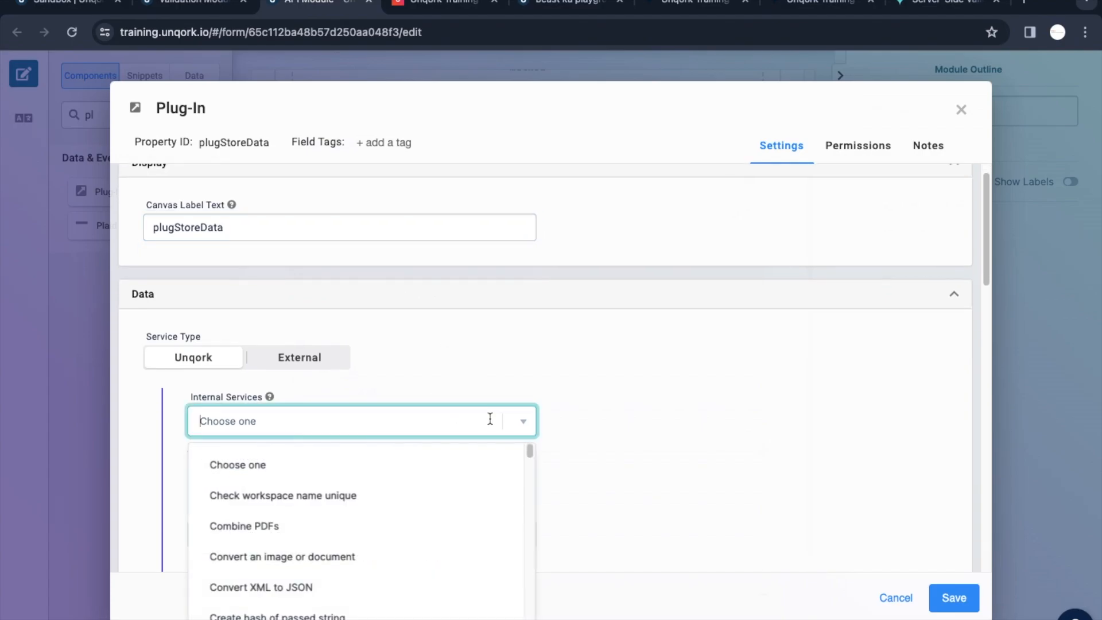
{"action": "type", "text": "cre"}
{"action": "left_click", "coordinate": [385, 526]}
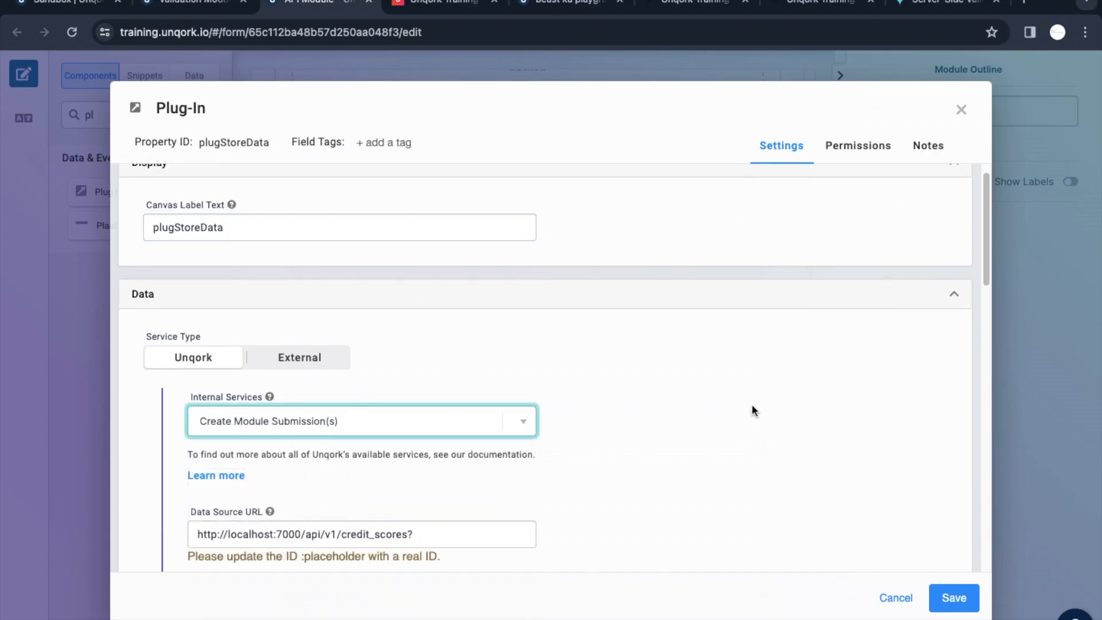
{"action": "scroll", "coordinate": [752, 404], "scroll_direction": "down", "scroll_amount": 3}
{"action": "scroll", "coordinate": [480, 382], "scroll_direction": "down", "scroll_amount": 3}
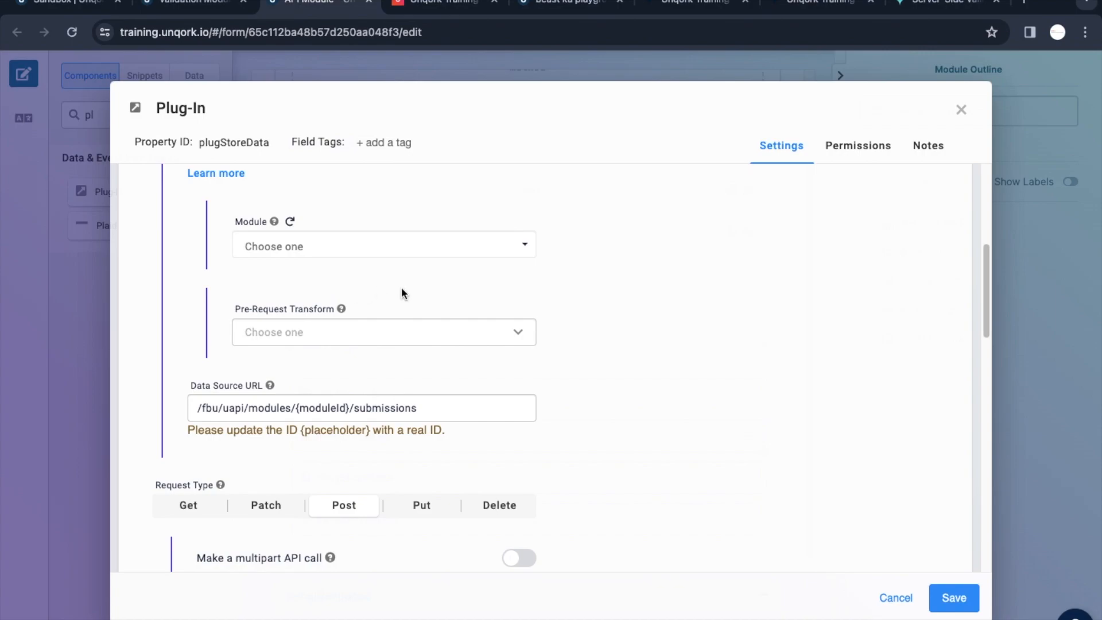
{"action": "double_click", "coordinate": [332, 32]}
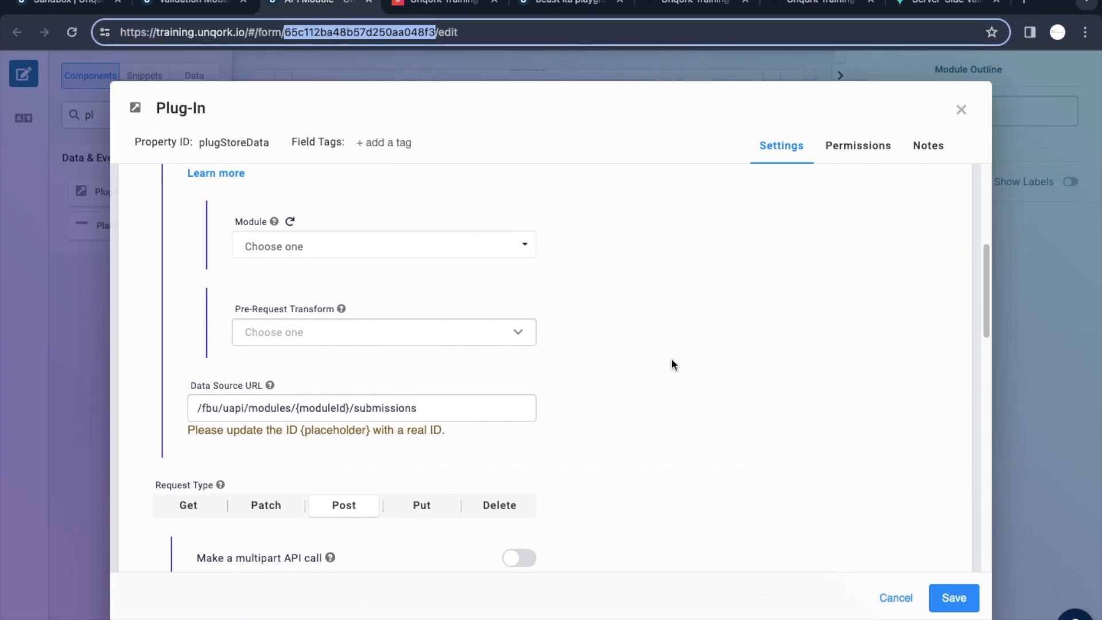
{"action": "left_click_drag", "start_coordinate": [295, 409], "coordinate": [350, 408]}
{"action": "key", "text": "ctrl+v"}
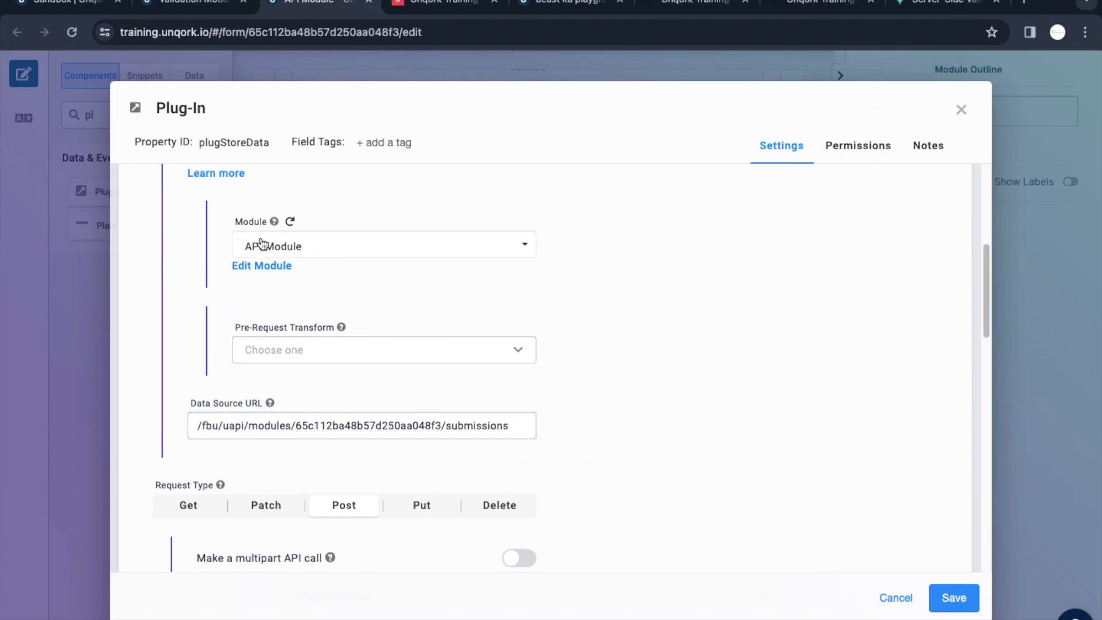
- Map plugStoreData's inputs name to data.name and age to data.age, copy its Property ID, and save the Plug-In
{"action": "scroll", "coordinate": [580, 373], "scroll_direction": "down", "scroll_amount": 1}
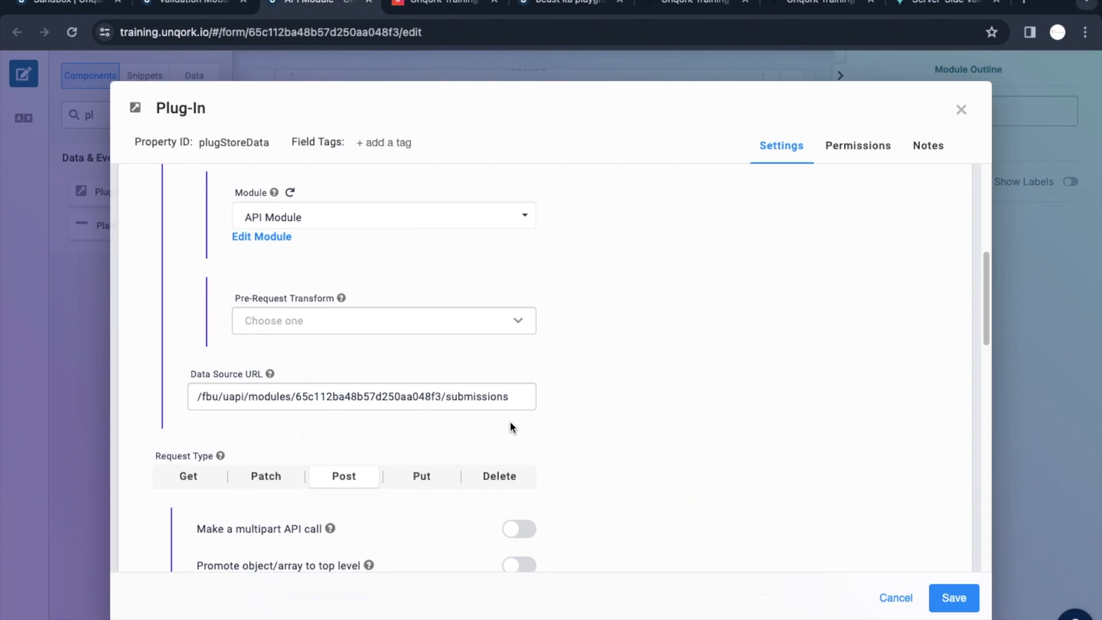
{"action": "scroll", "coordinate": [522, 412], "scroll_direction": "down", "scroll_amount": 5}
{"action": "left_click", "coordinate": [508, 411]}
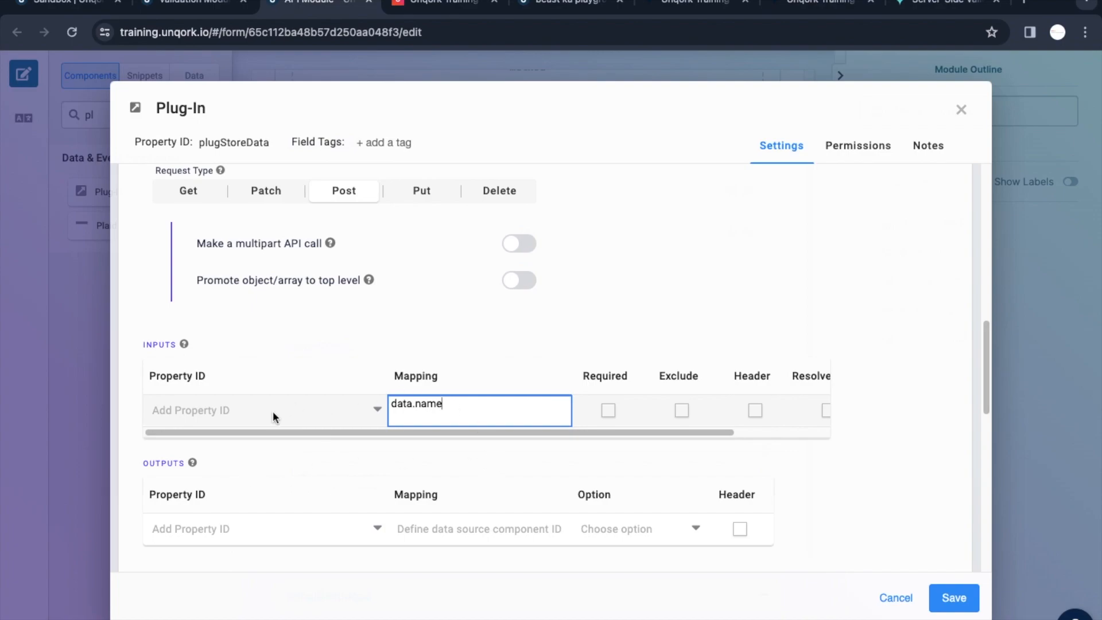
{"action": "left_click", "coordinate": [232, 416]}
{"action": "type", "text": "na"}
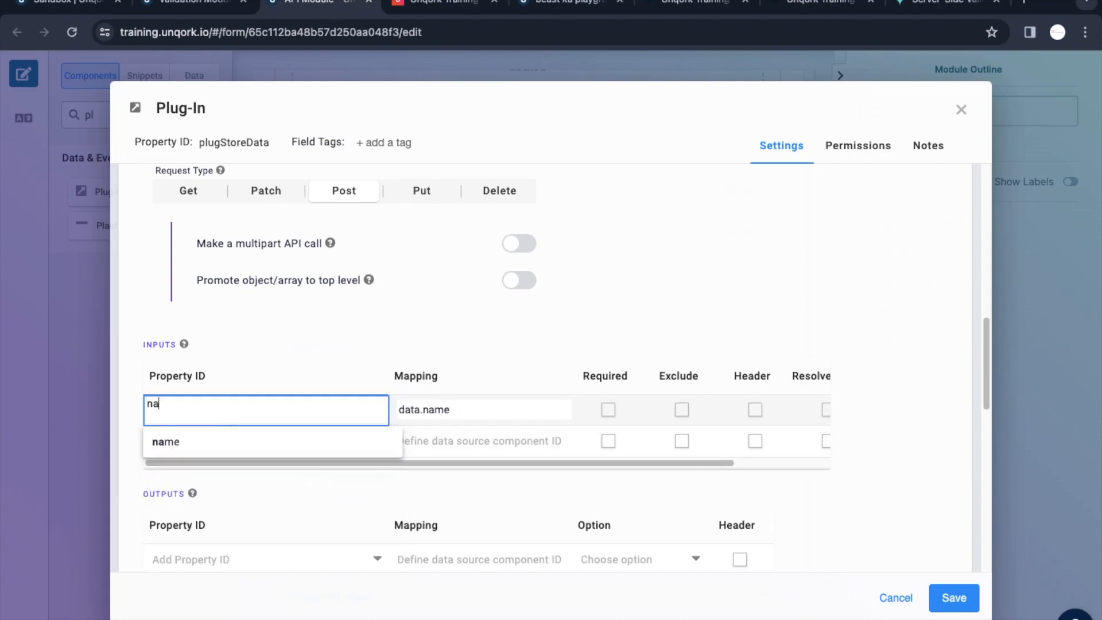
{"action": "left_click", "coordinate": [210, 435]}
{"action": "left_click", "coordinate": [447, 449]}
{"action": "type", "text": "data.age"}
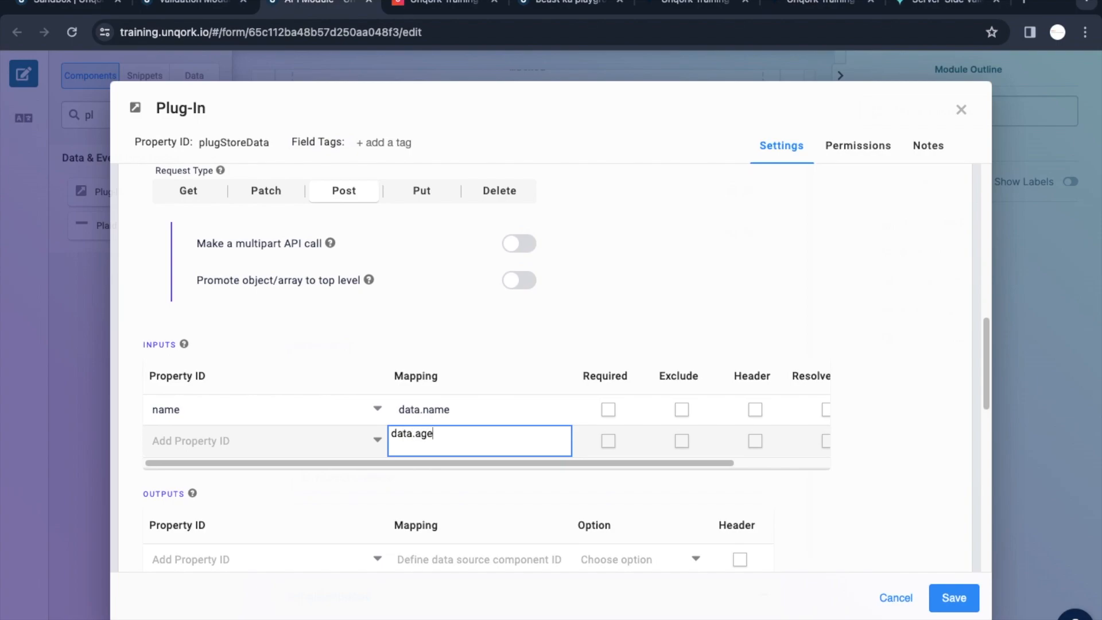
{"action": "left_click", "coordinate": [227, 437]}
{"action": "type", "text": "age"}
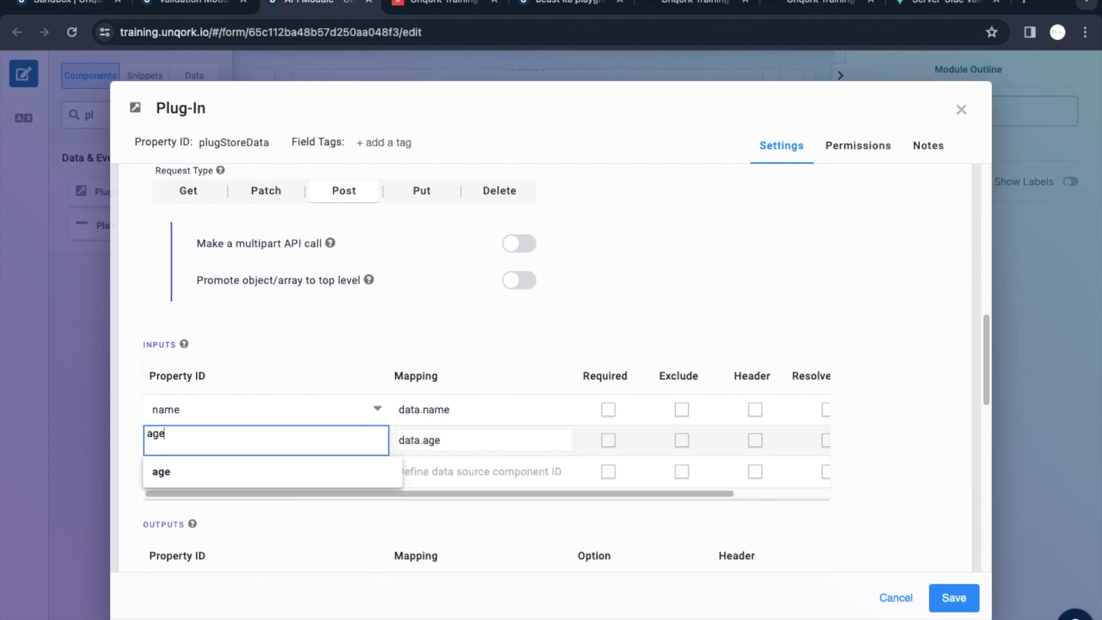
{"action": "left_click", "coordinate": [202, 482]}
{"action": "left_click", "coordinate": [236, 142]}
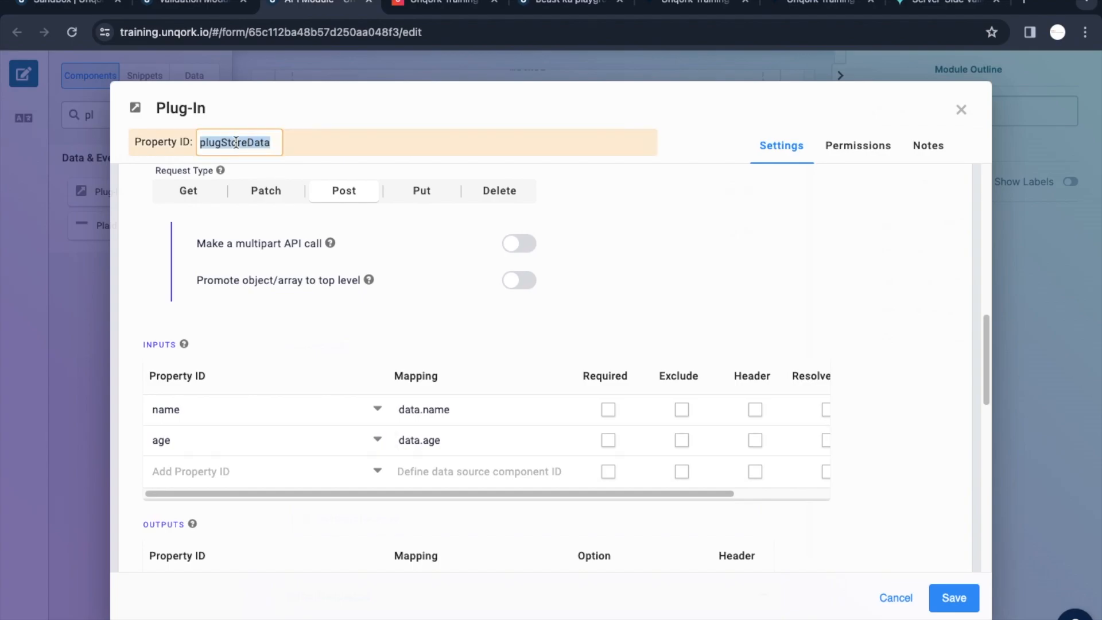
{"action": "left_click", "coordinate": [953, 596]}
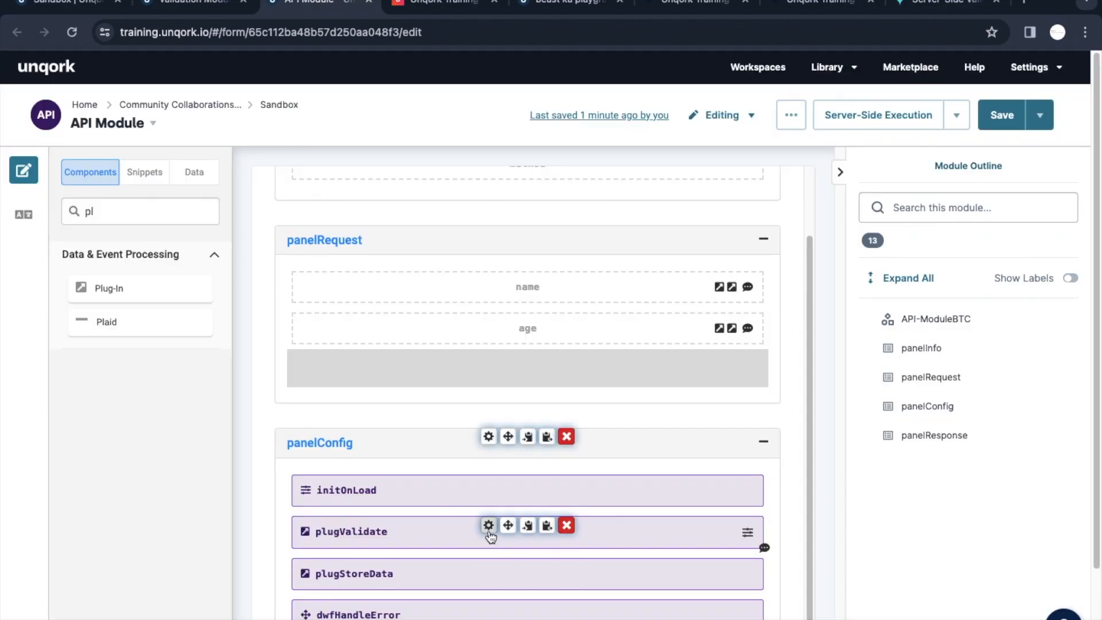
- Set plugValidate's Post Trigger to plugStoreData and save the API Module
{"action": "left_click", "coordinate": [487, 526]}
{"action": "scroll", "coordinate": [498, 413], "scroll_direction": "down", "scroll_amount": 15}
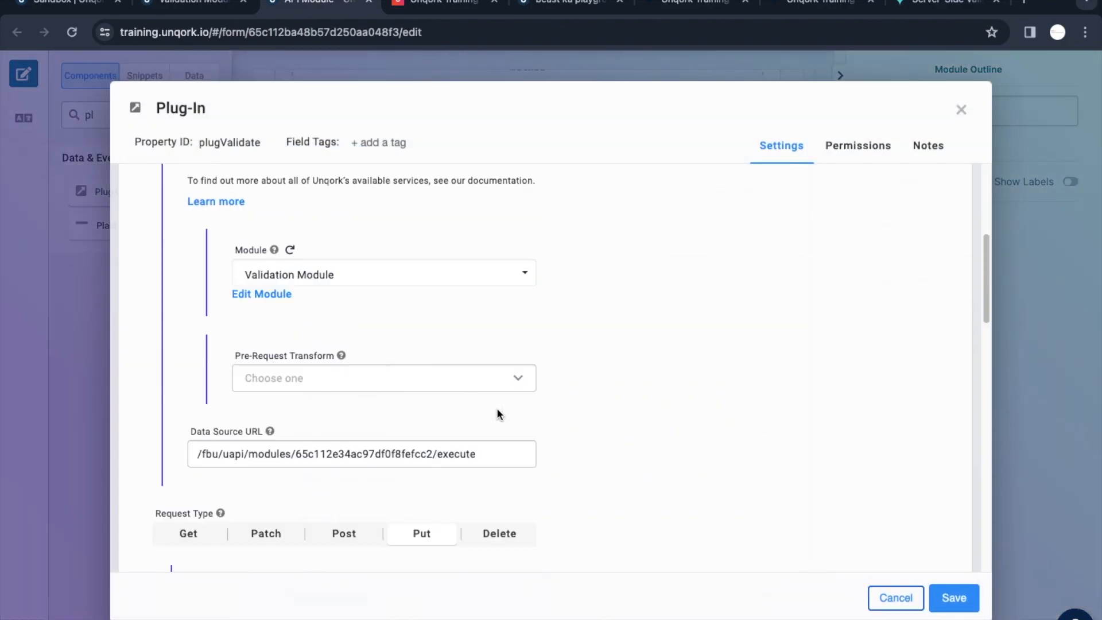
{"action": "left_click", "coordinate": [355, 531]}
{"action": "type", "text": "plugStoreData"}
{"action": "scroll", "coordinate": [748, 480], "scroll_direction": "down", "scroll_amount": 2}
{"action": "left_click", "coordinate": [304, 455]}
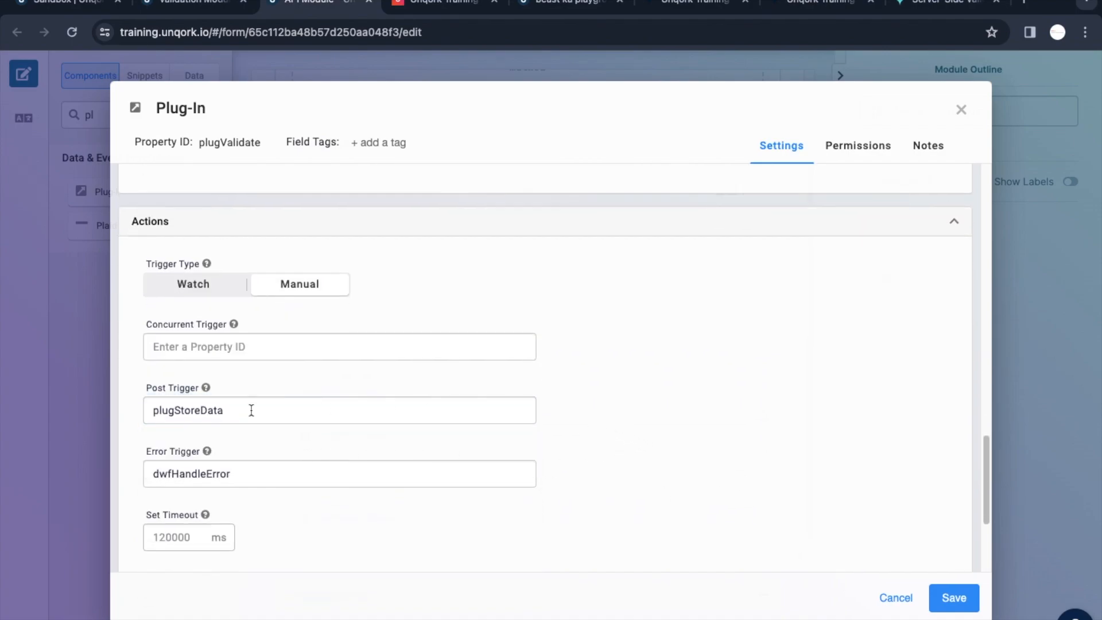
{"action": "left_click_drag", "start_coordinate": [162, 410], "coordinate": [208, 407]}
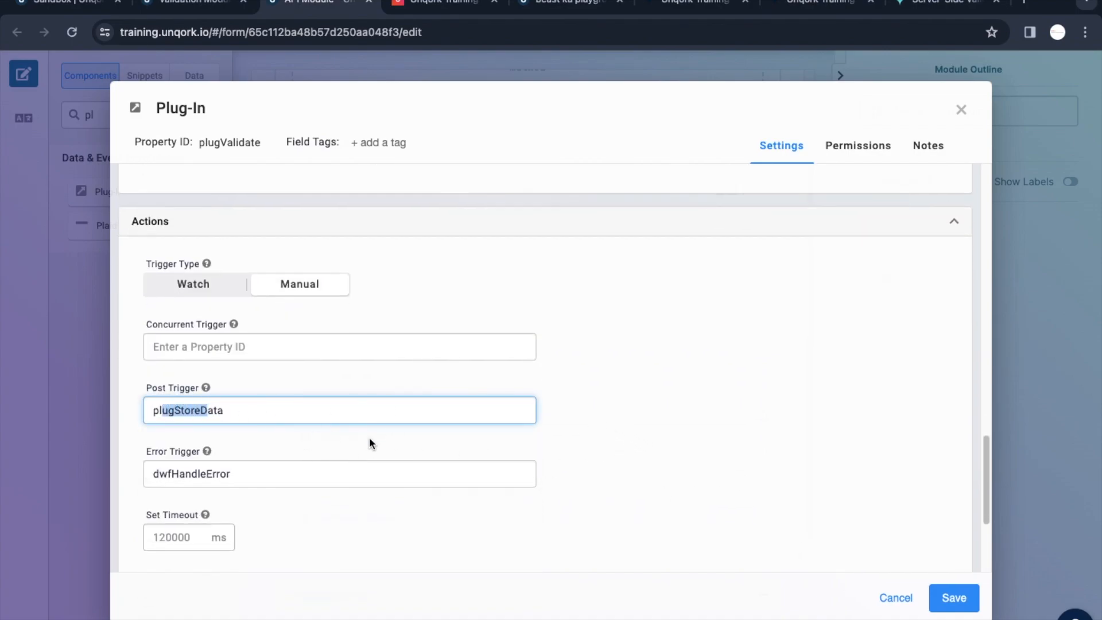
{"action": "left_click", "coordinate": [934, 596]}
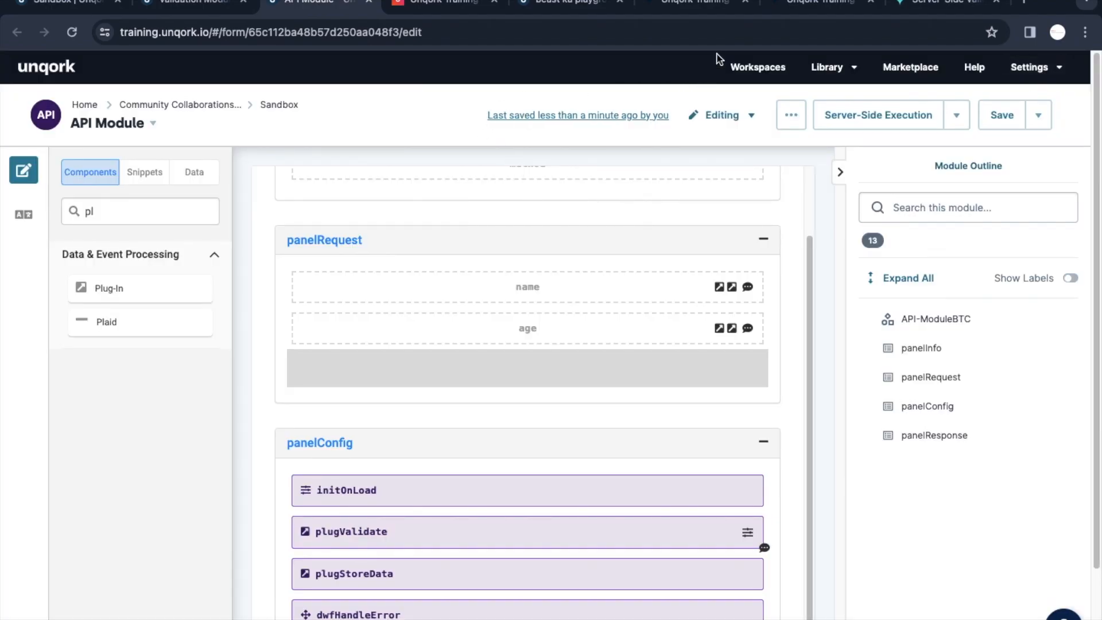
- Clear the network log in the form preview, submit with Name Test and an empty Age, and open the execute request
{"action": "left_click", "coordinate": [795, 3]}
{"action": "left_click", "coordinate": [625, 81]}
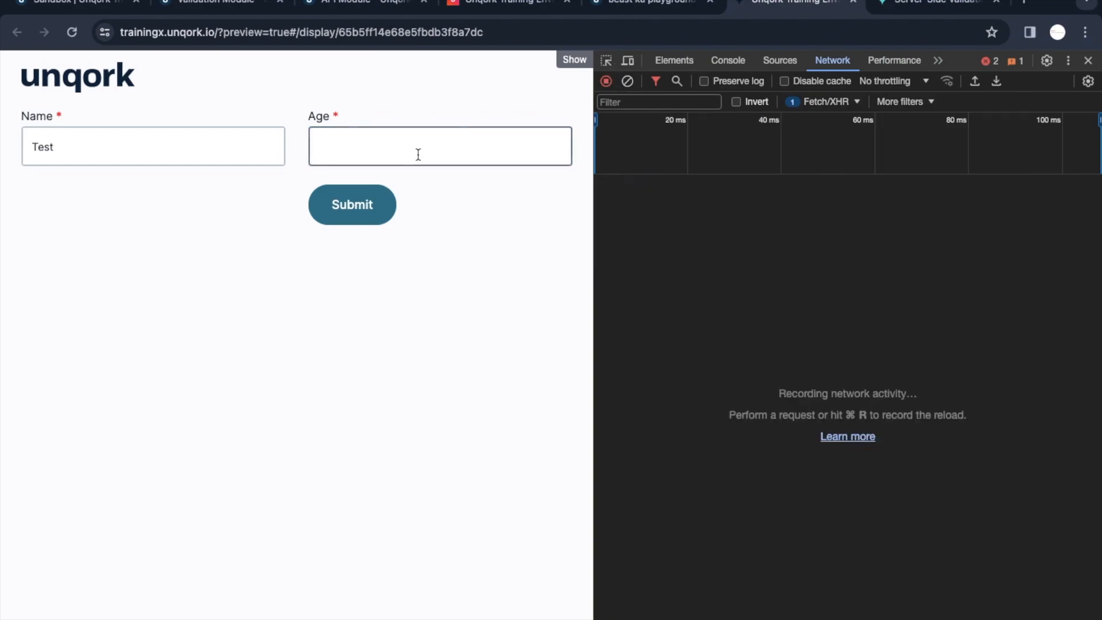
{"action": "left_click", "coordinate": [379, 210]}
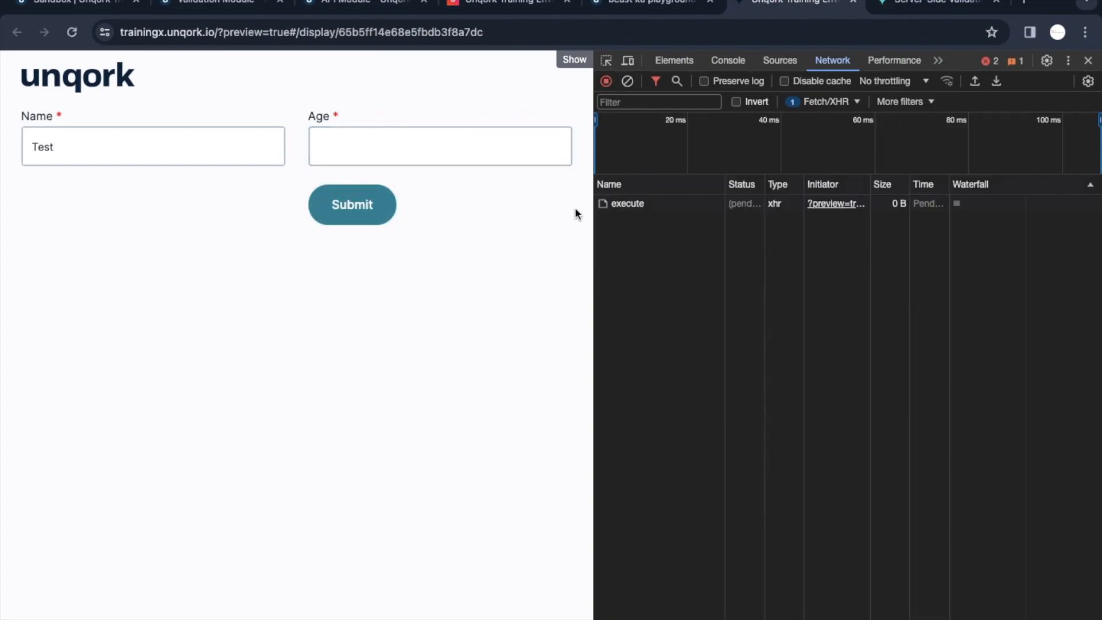
{"action": "left_click", "coordinate": [637, 206]}
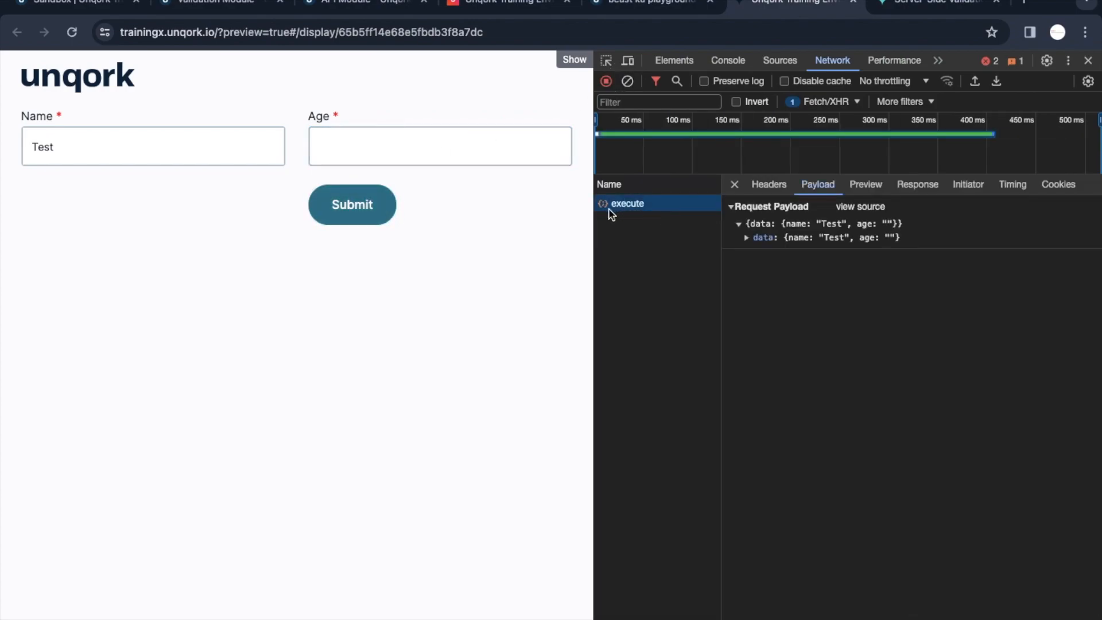
- Expand the execute response down to the first responseParameter entry and examine its error message and path
{"action": "left_click", "coordinate": [865, 184]}
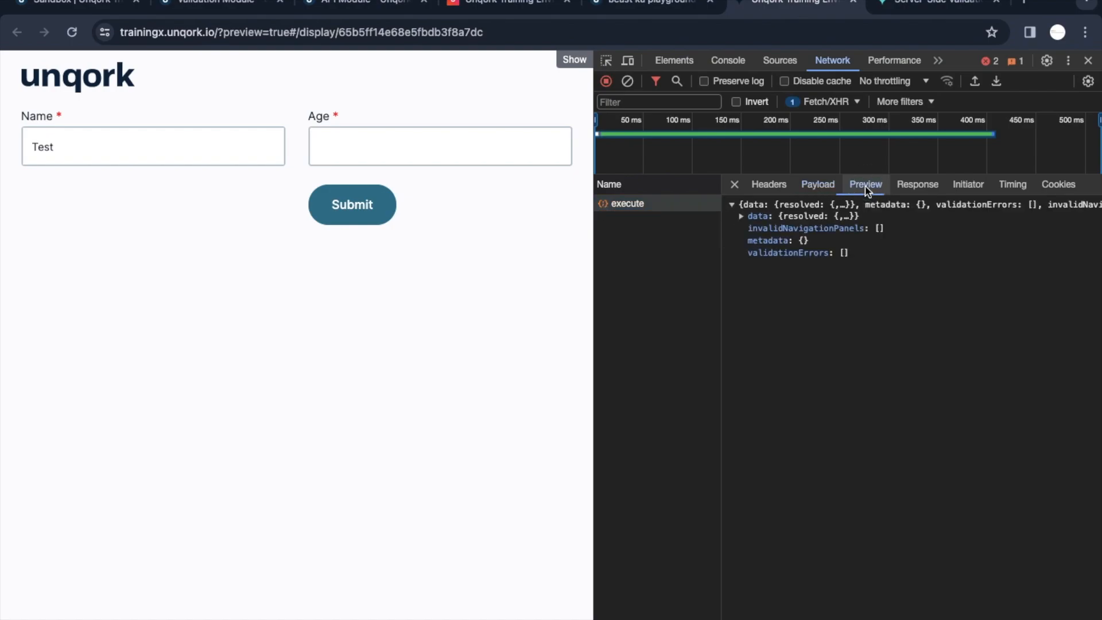
{"action": "left_click", "coordinate": [760, 216]}
{"action": "left_click", "coordinate": [769, 227]}
{"action": "left_click", "coordinate": [777, 240]}
{"action": "left_click", "coordinate": [787, 252]}
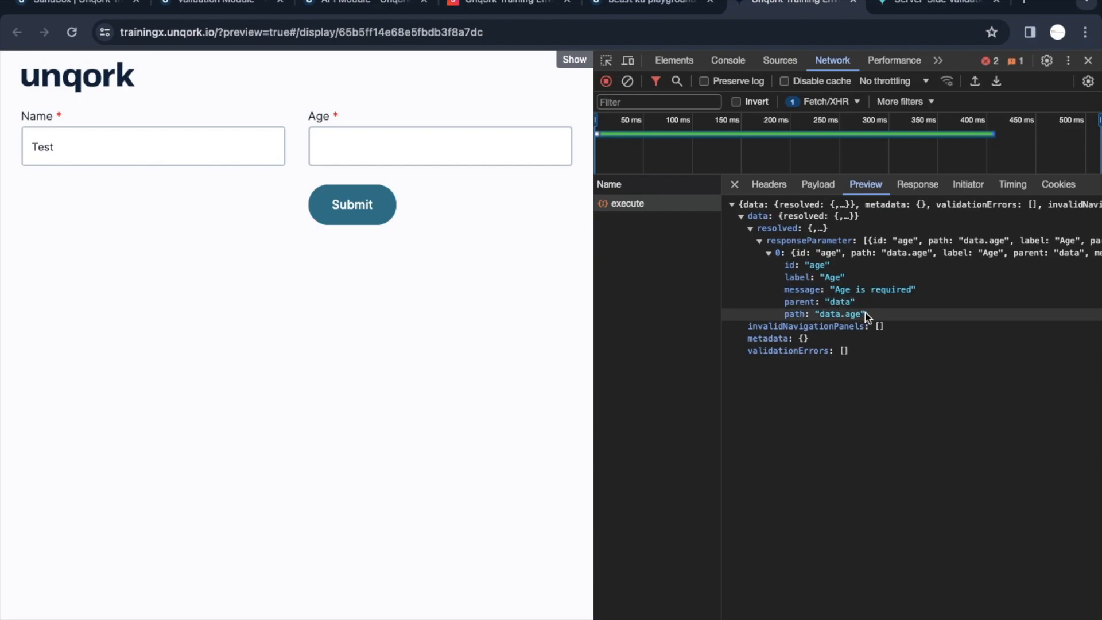
{"action": "left_click", "coordinate": [527, 141]}
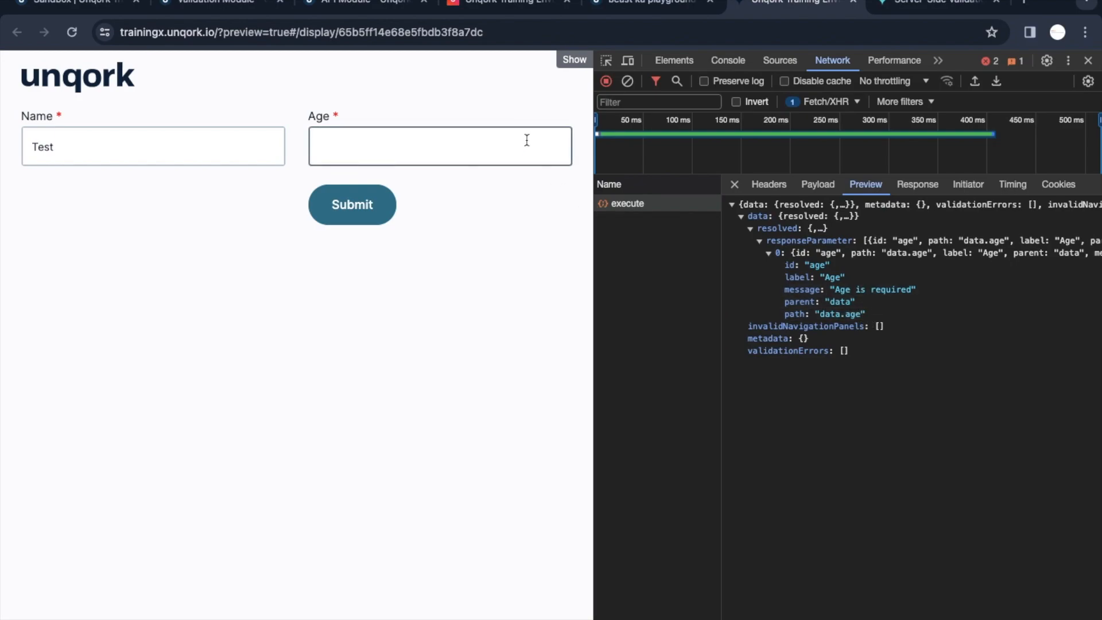
{"action": "double_click", "coordinate": [801, 289]}
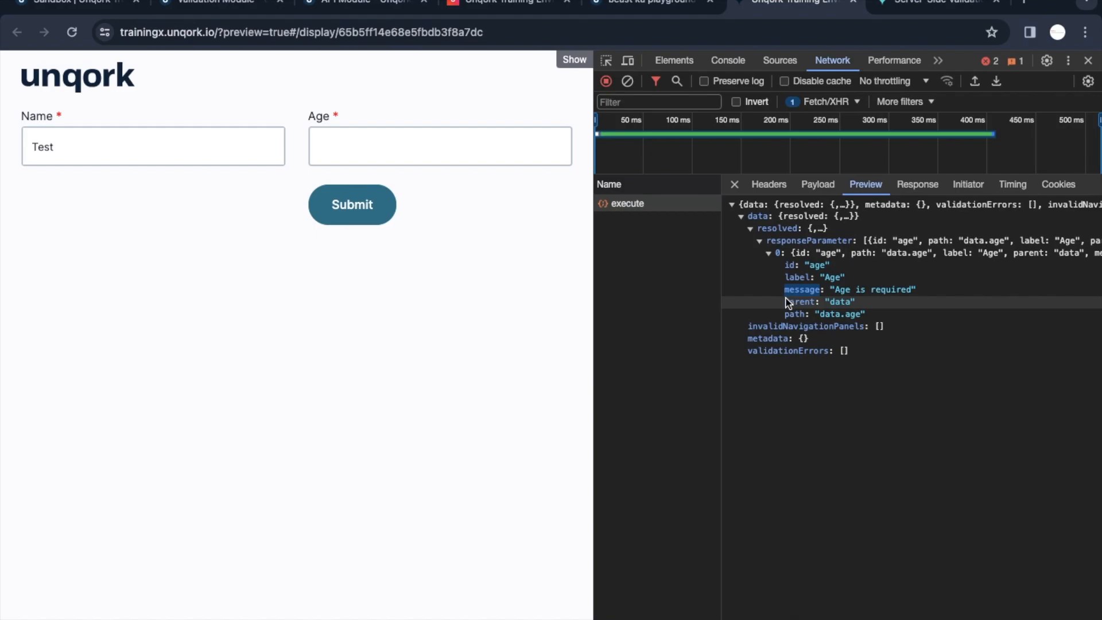
- Add an output mapping of data.resolved.responseParameter to plugCallAPIModule in the beast ka playground module
{"action": "key", "text": "ctrl+shift+Tab"}
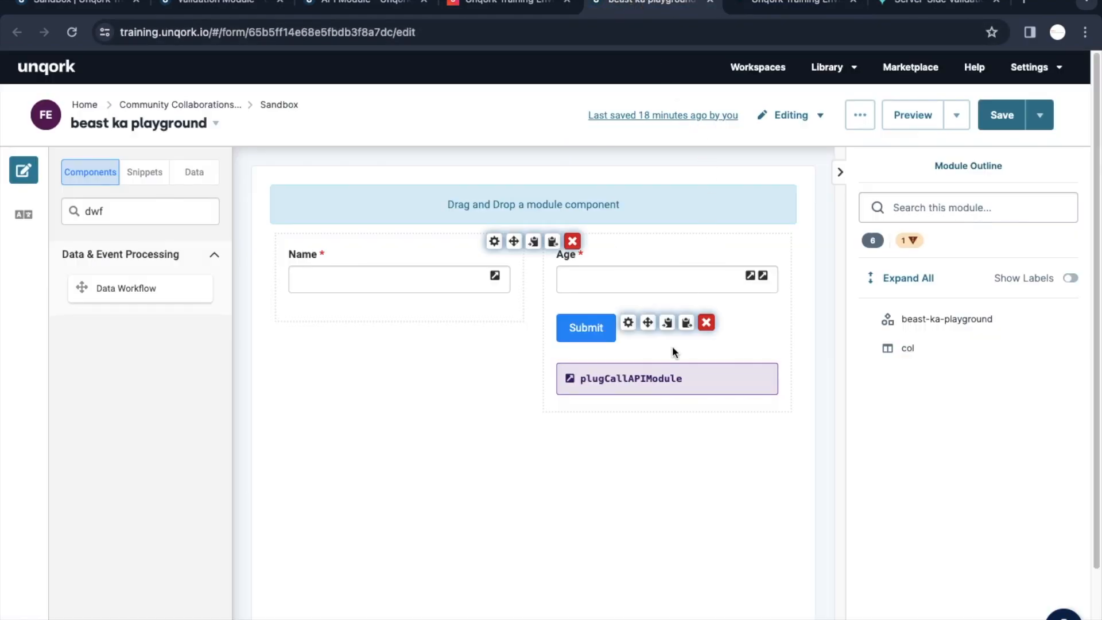
{"action": "left_click", "coordinate": [626, 373]}
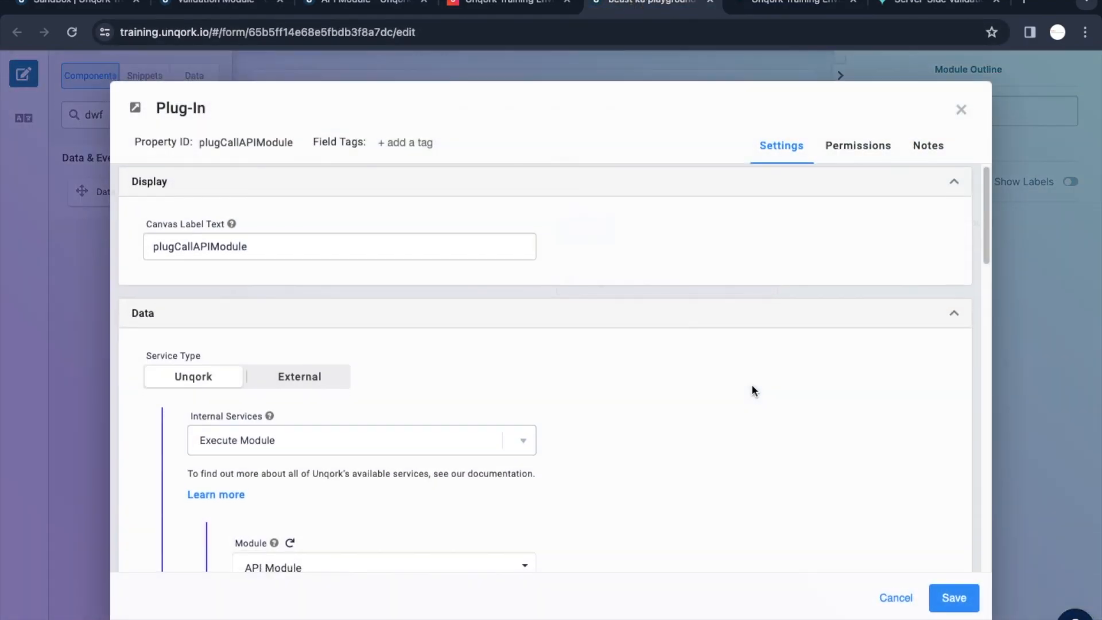
{"action": "scroll", "coordinate": [745, 390], "scroll_direction": "down", "scroll_amount": 6}
{"action": "scroll", "coordinate": [734, 397], "scroll_direction": "down", "scroll_amount": 6}
{"action": "left_click", "coordinate": [470, 421]}
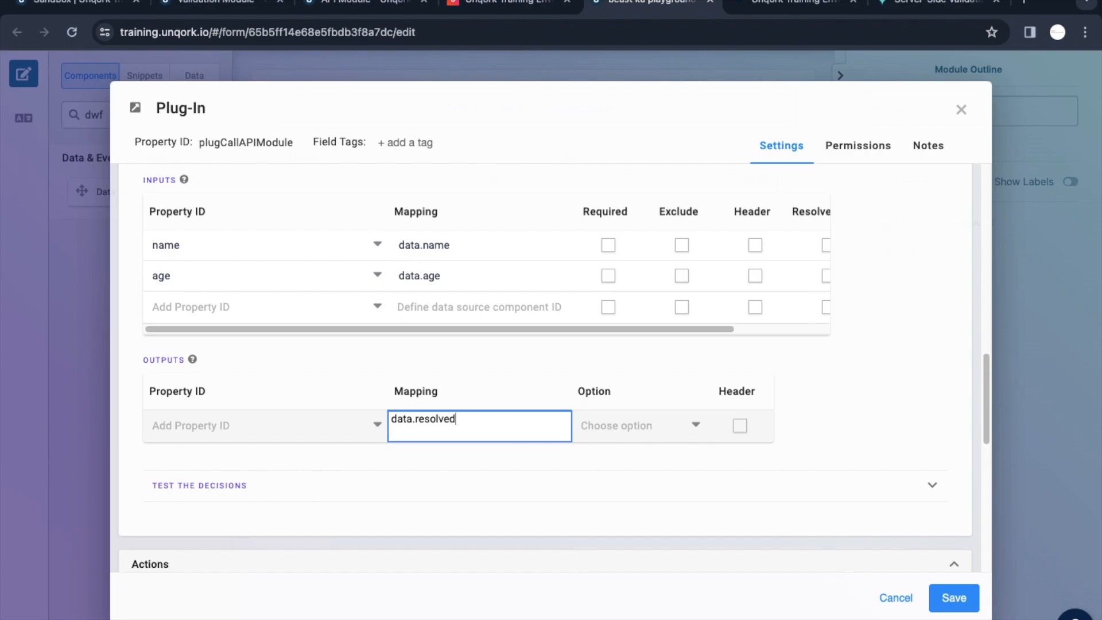
{"action": "left_click", "coordinate": [775, 4]}
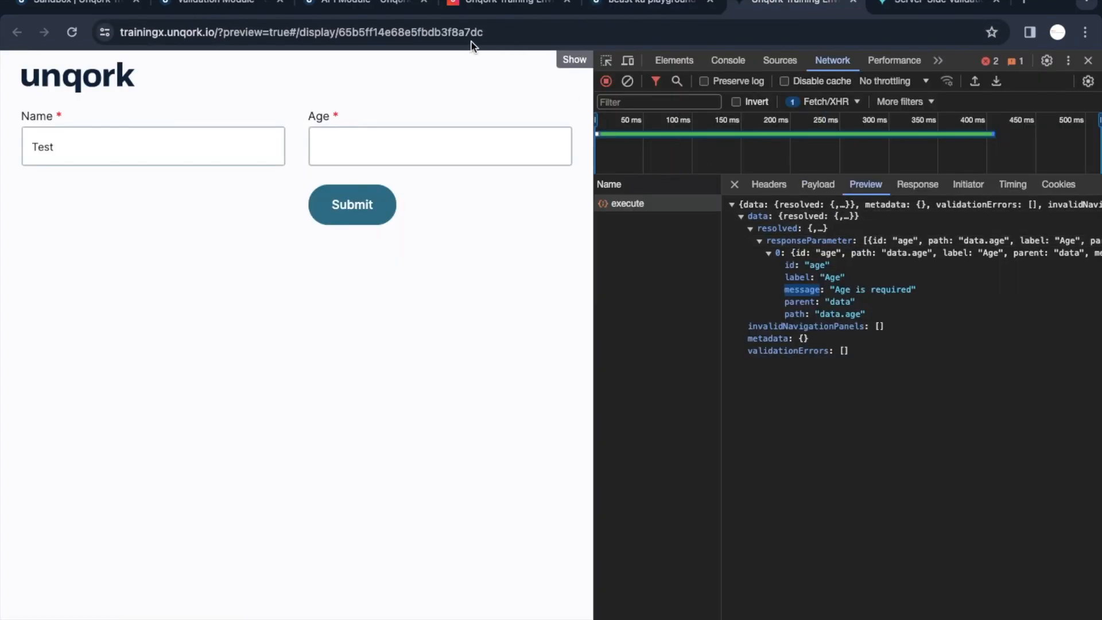
{"action": "left_click", "coordinate": [362, 8]}
{"action": "left_click", "coordinate": [643, 3]}
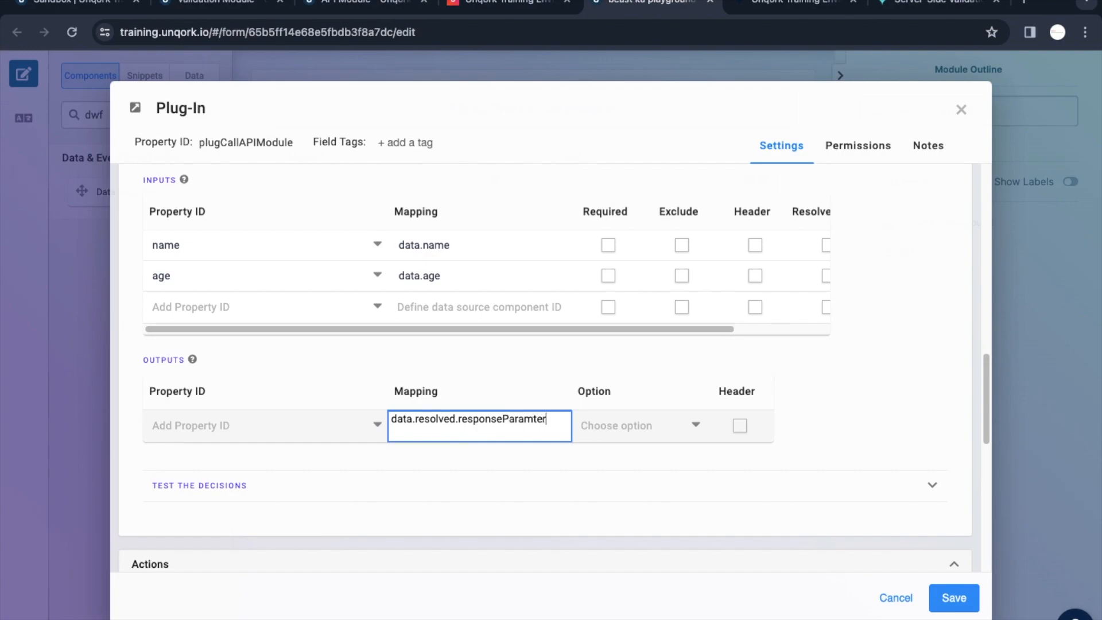
{"action": "key", "text": "Left"}
{"action": "type", "text": "e"}
- Set the Property ID of the data.resolved.responseParameter output to errors
{"action": "left_click", "coordinate": [283, 431]}
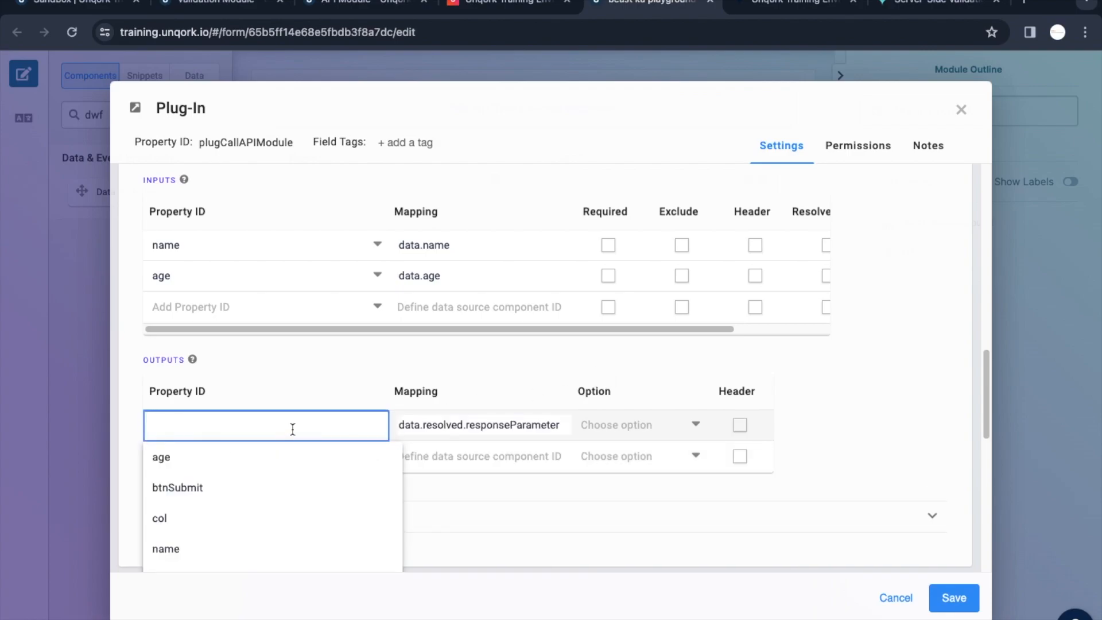
{"action": "type", "text": "resp"}
{"action": "key", "text": "BackSpace"}
{"action": "key", "text": "BackSpace"}
{"action": "key", "text": "BackSpace"}
{"action": "type", "text": "er"}
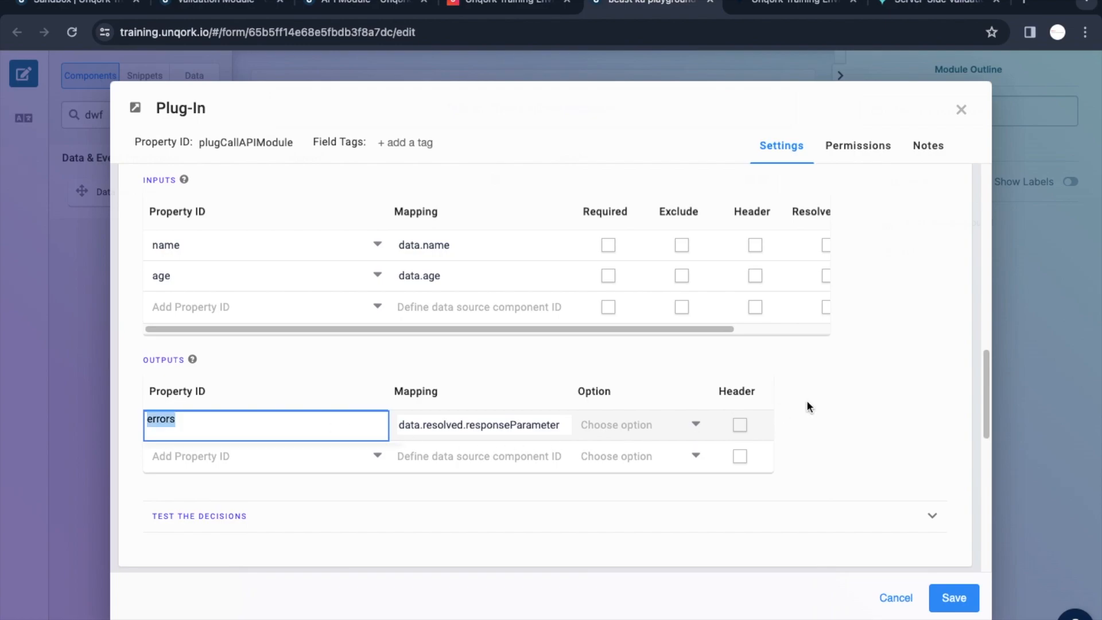
{"action": "left_click", "coordinate": [929, 388]}
- Check the errors output mapping against the previewed response and save plugCallAPIModule
{"action": "left_click", "coordinate": [489, 426]}
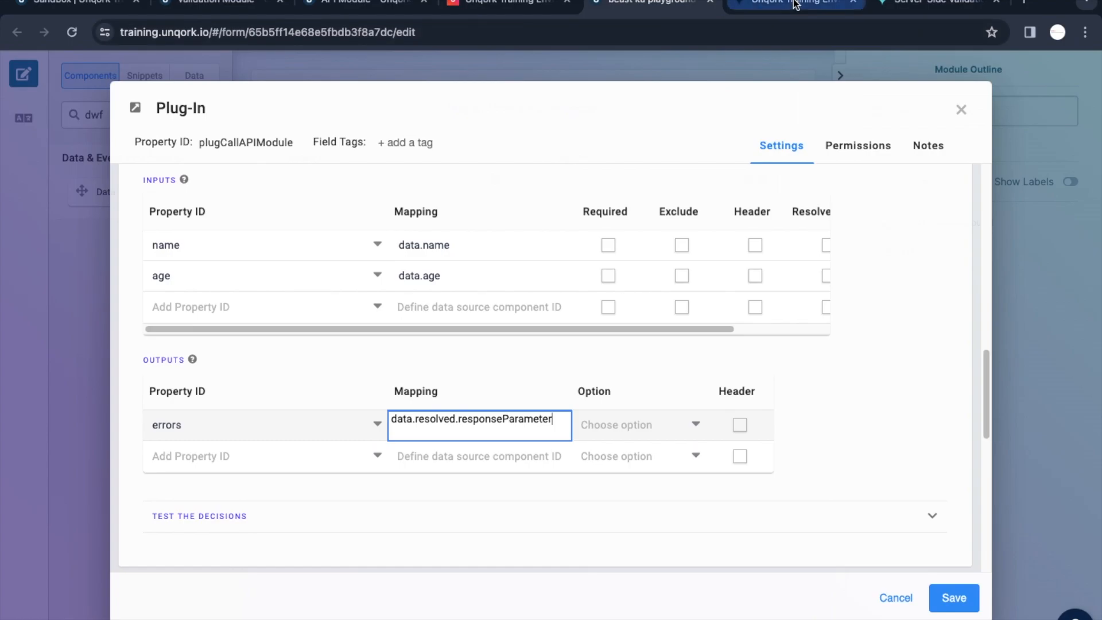
{"action": "left_click", "coordinate": [795, 5]}
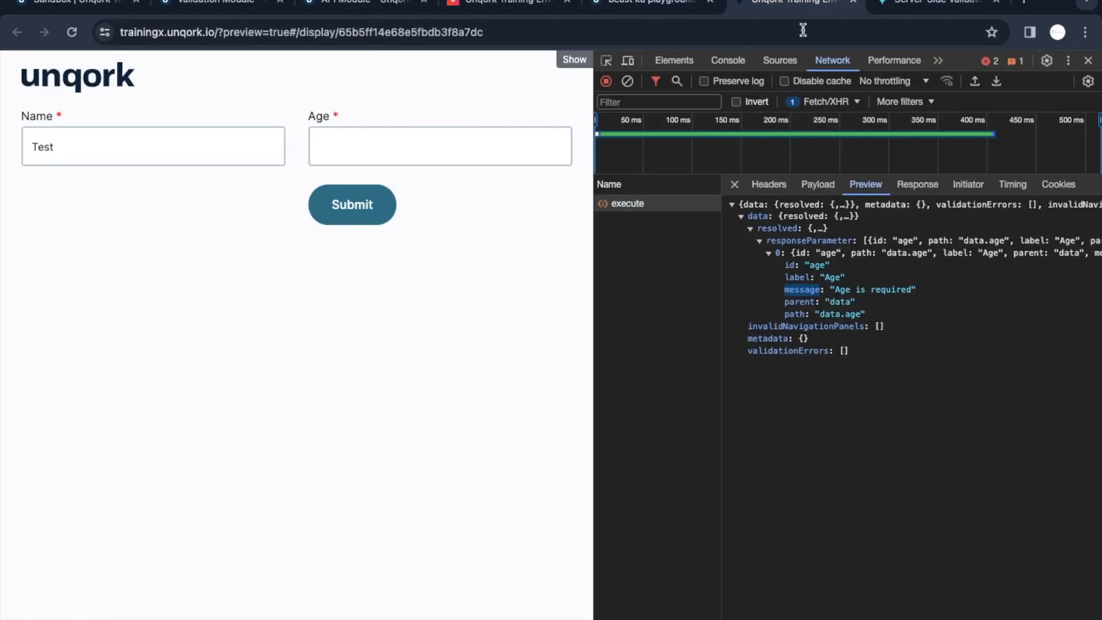
{"action": "left_click", "coordinate": [387, 3]}
{"action": "left_click", "coordinate": [496, 3]}
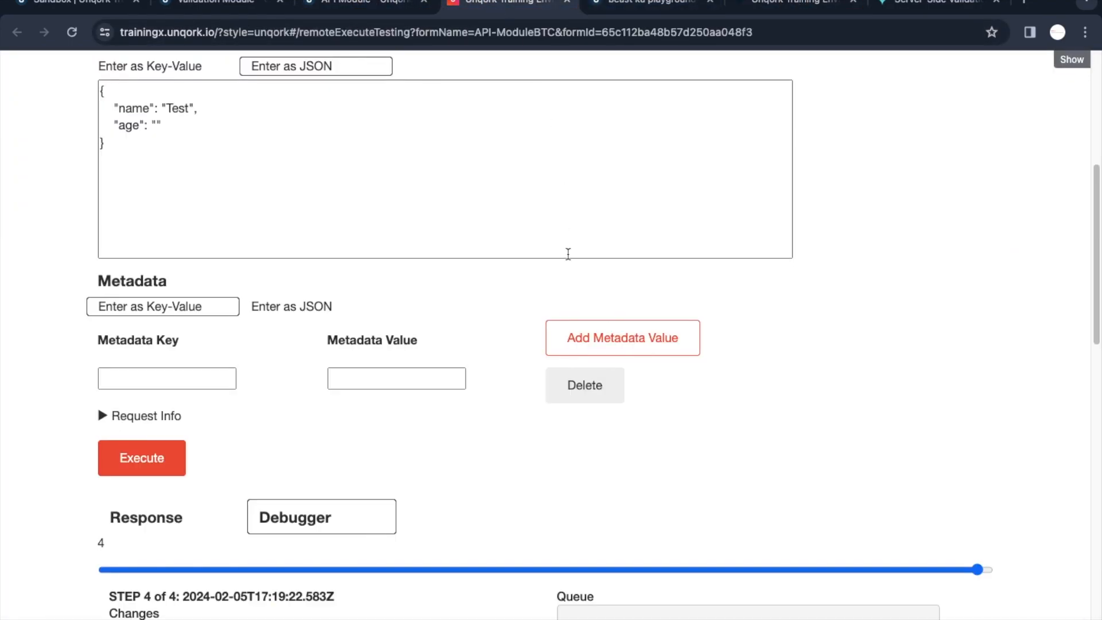
{"action": "left_click", "coordinate": [637, 5]}
{"action": "left_click", "coordinate": [216, 427]}
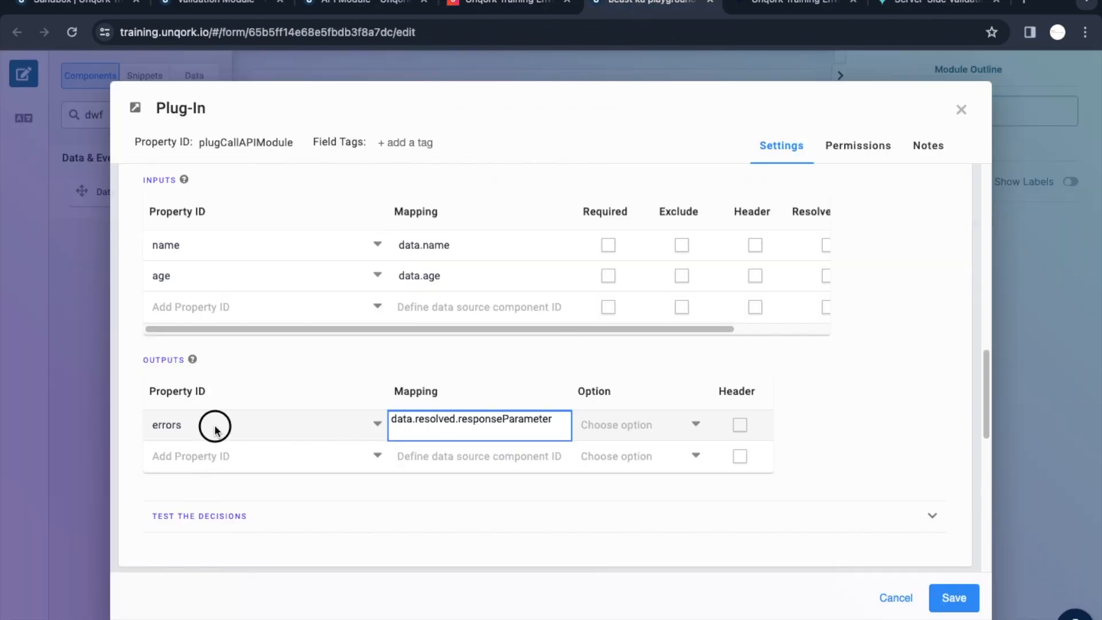
{"action": "left_click", "coordinate": [955, 599]}
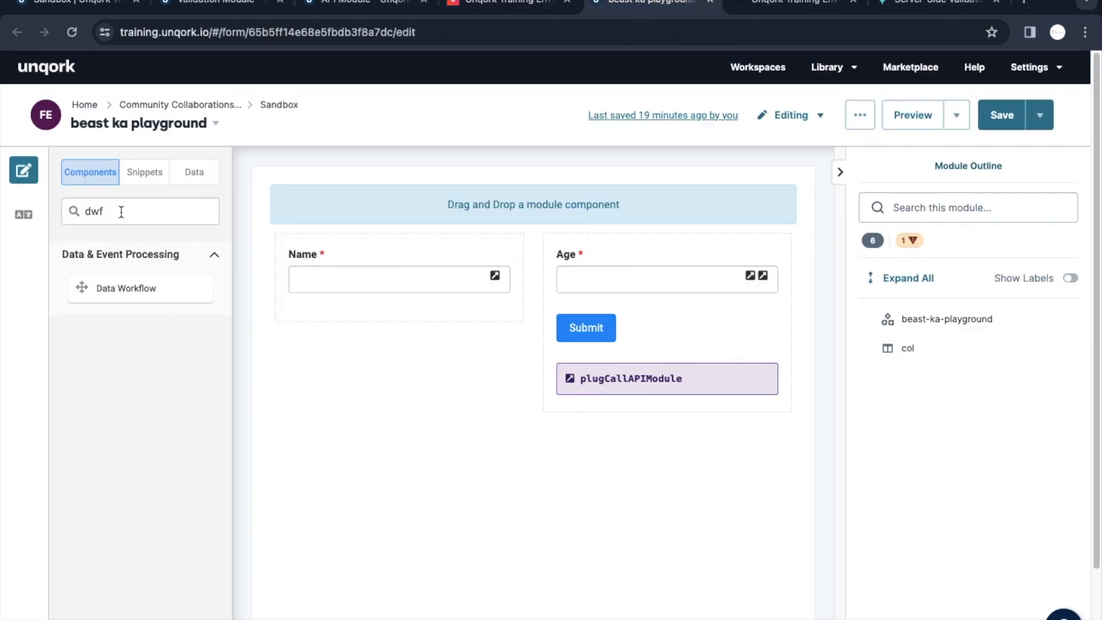
- Add a Hidden component below plugCallAPIModule with errors as its Property ID and canvas label, and save the module
{"action": "double_click", "coordinate": [120, 210]}
{"action": "type", "text": "hi"}
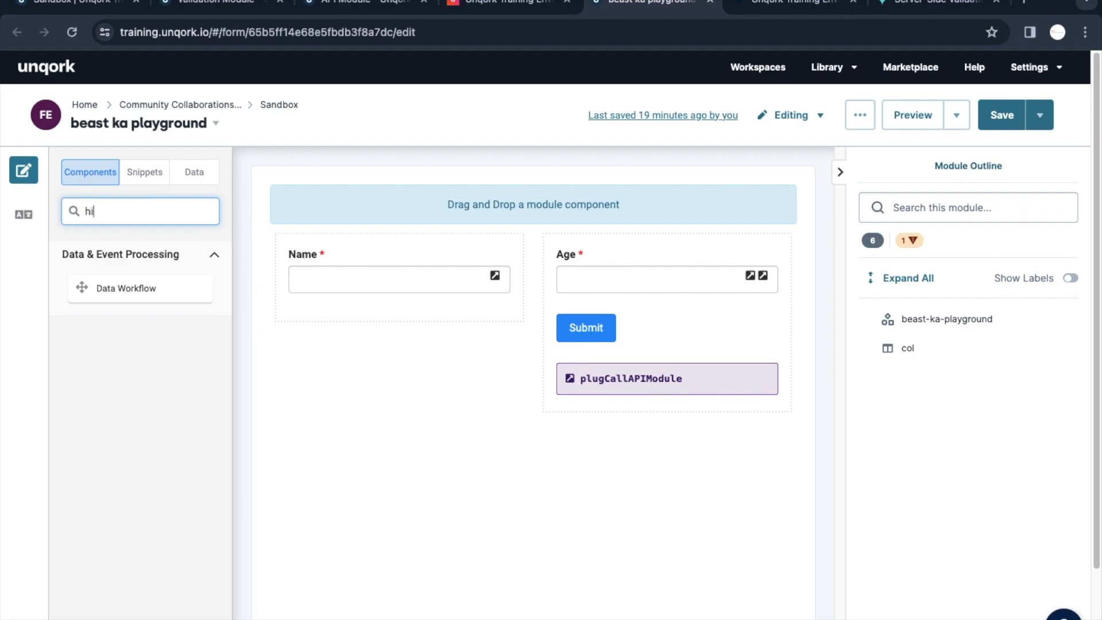
{"action": "left_click_drag", "start_coordinate": [119, 281], "coordinate": [656, 419]}
{"action": "double_click", "coordinate": [259, 134]}
{"action": "type", "text": "errors"}
{"action": "left_click", "coordinate": [334, 282]}
{"action": "type", "text": "errors"}
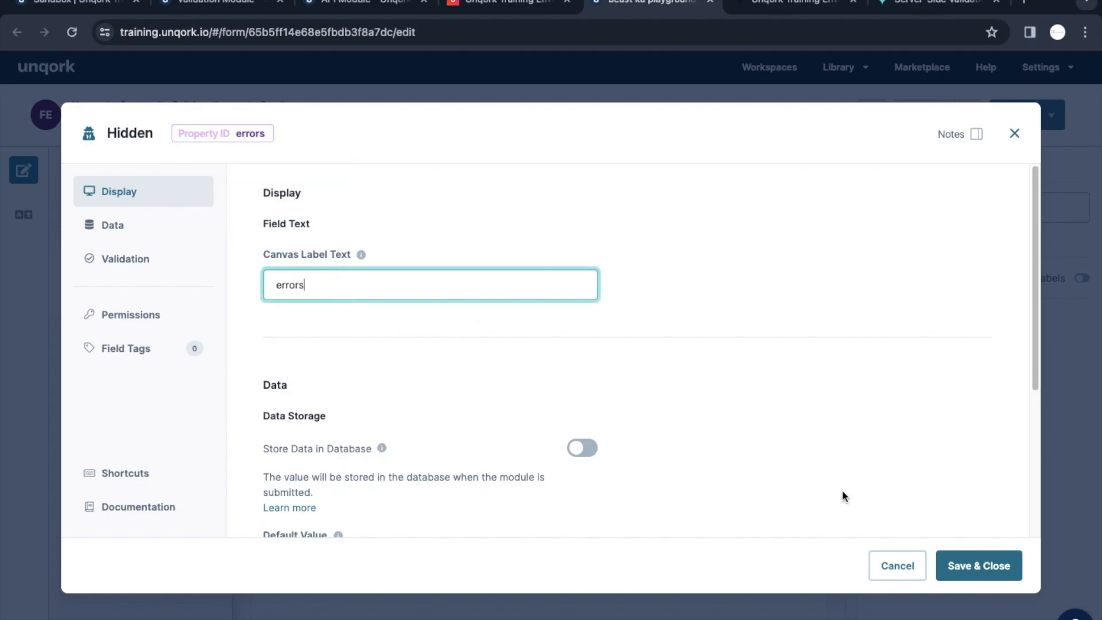
{"action": "left_click", "coordinate": [977, 566]}
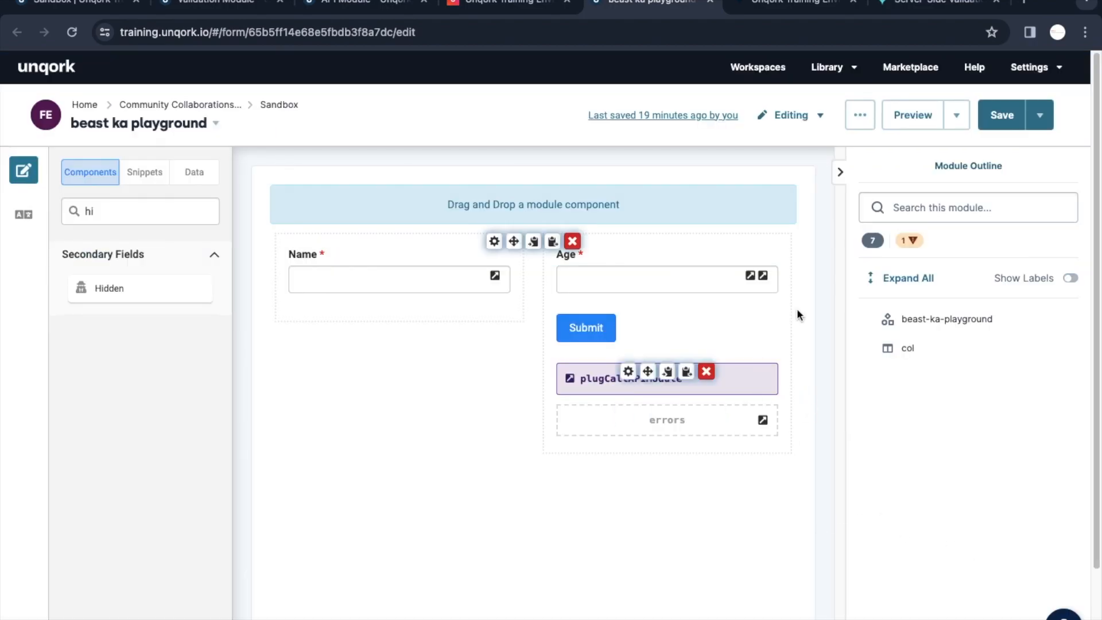
{"action": "left_click", "coordinate": [986, 119]}
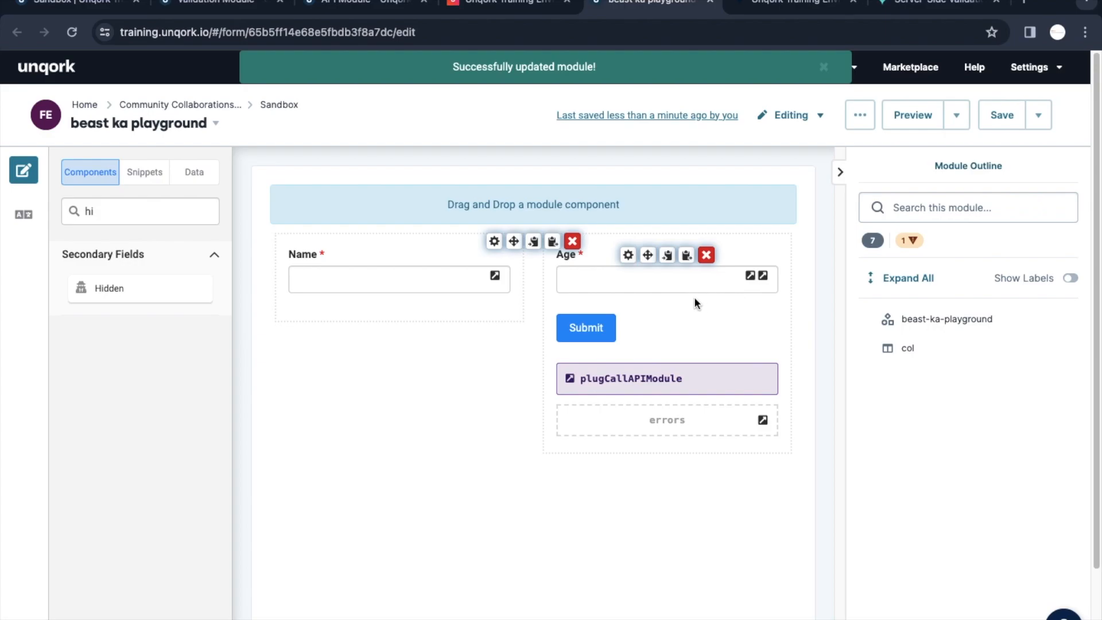
- Submit the previewed form with test as the Name and the Age left empty, and check the network requests
{"action": "left_click", "coordinate": [792, 6]}
{"action": "left_click", "coordinate": [186, 150]}
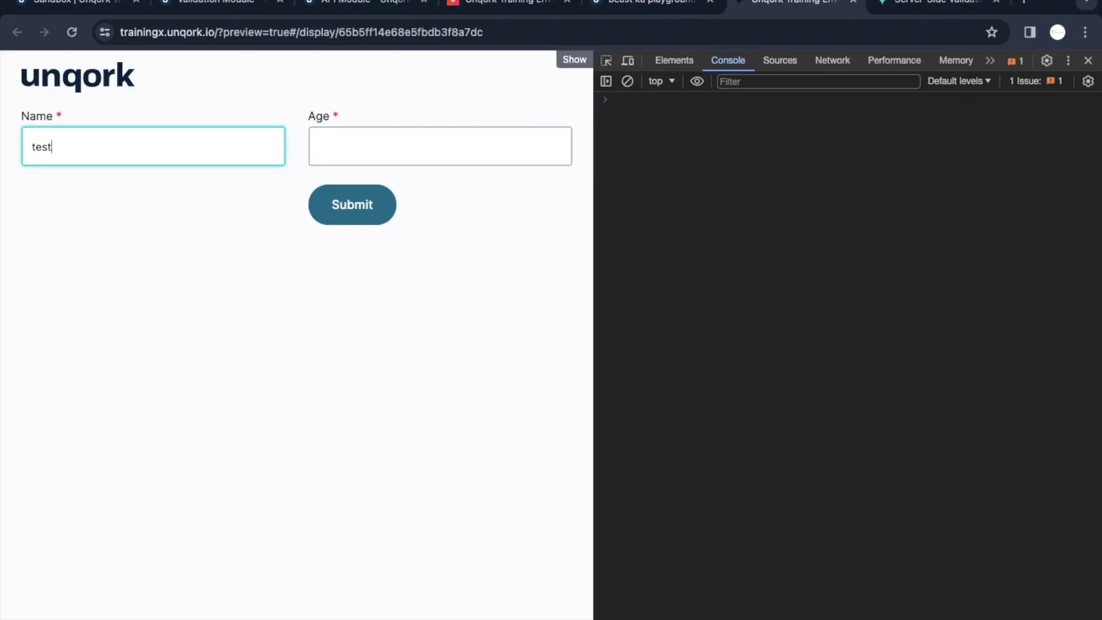
{"action": "left_click", "coordinate": [363, 205]}
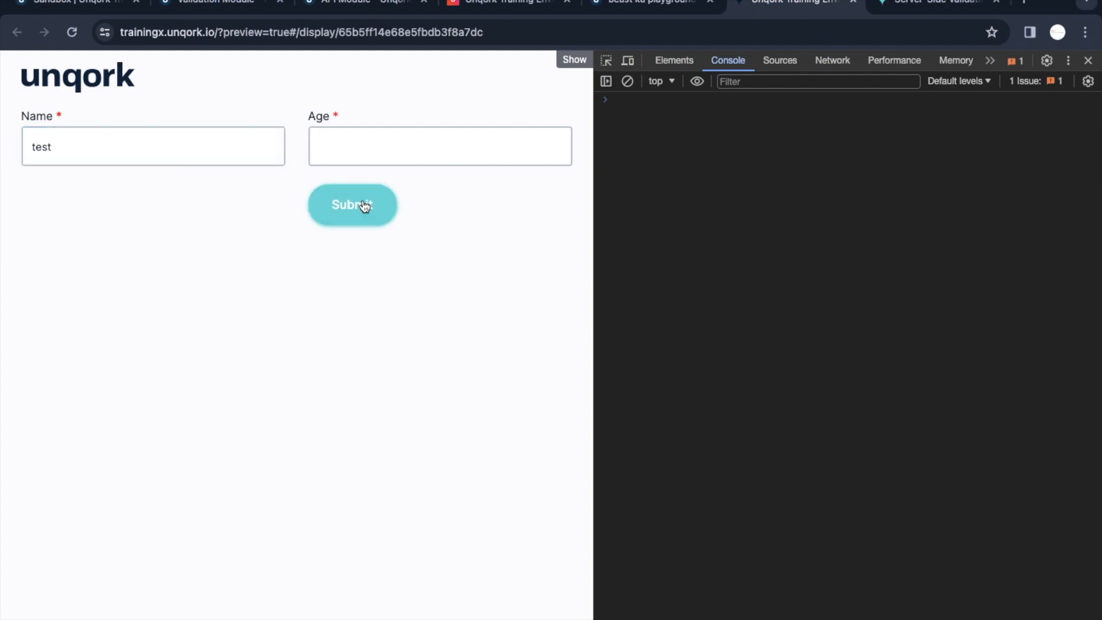
{"action": "left_click", "coordinate": [832, 60]}
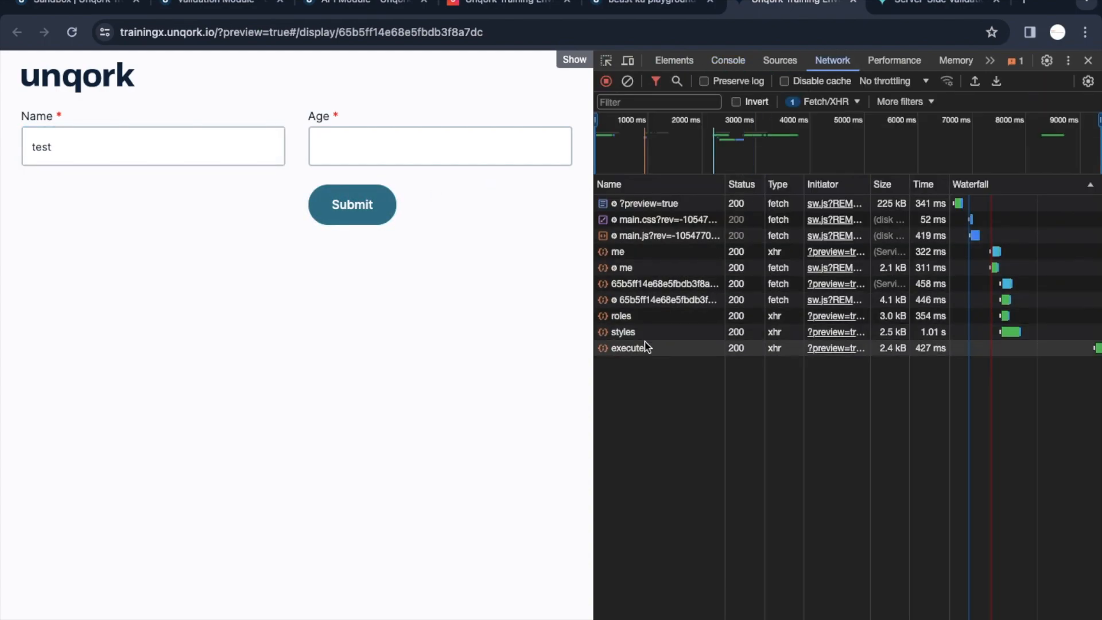
- Evaluate angular.element('.unqorkio-form').scope().submission in the preview's console and examine the first entry of the data's errors array
{"action": "left_click", "coordinate": [728, 60]}
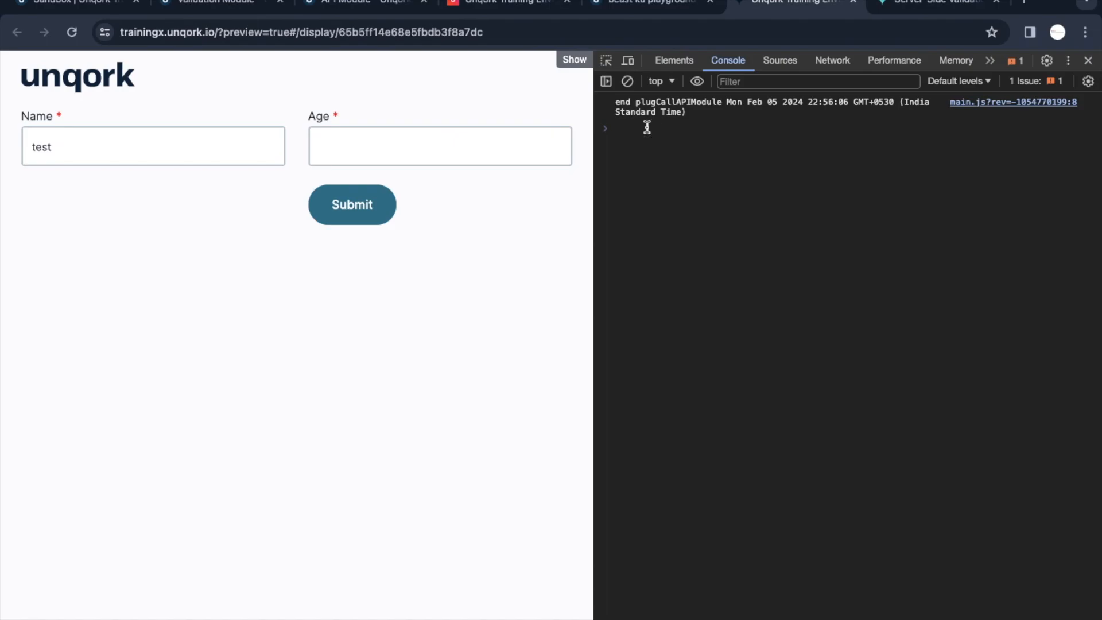
{"action": "type", "text": "angular.element('.unqorkio-form').scope().submission"}
{"action": "key", "text": "Return"}
{"action": "left_click", "coordinate": [631, 147]}
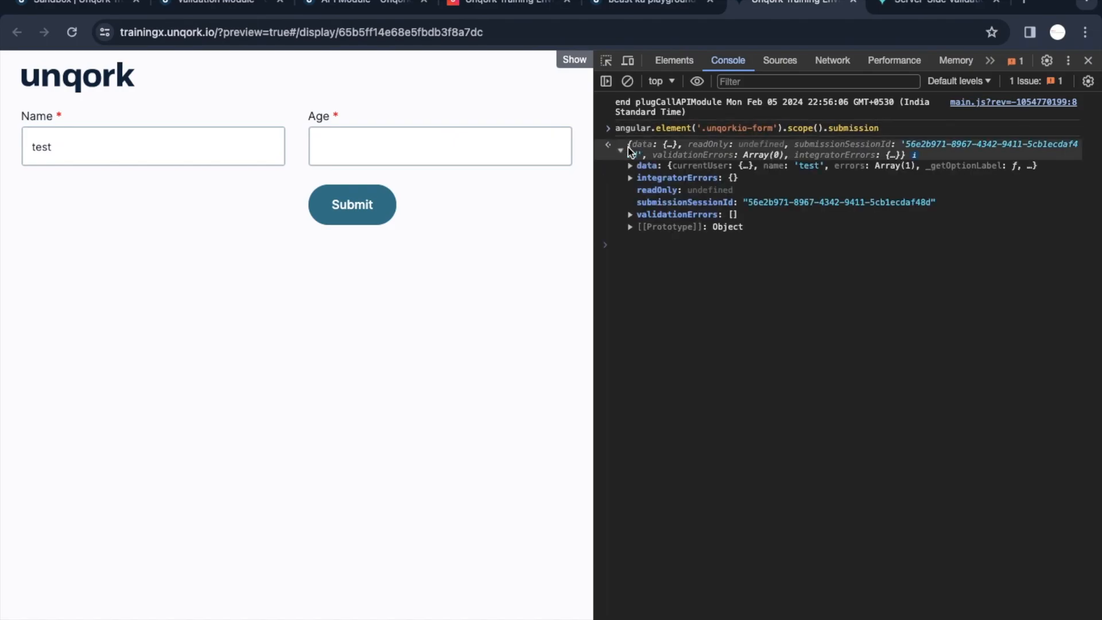
{"action": "left_click", "coordinate": [630, 165]}
{"action": "left_click", "coordinate": [647, 194]}
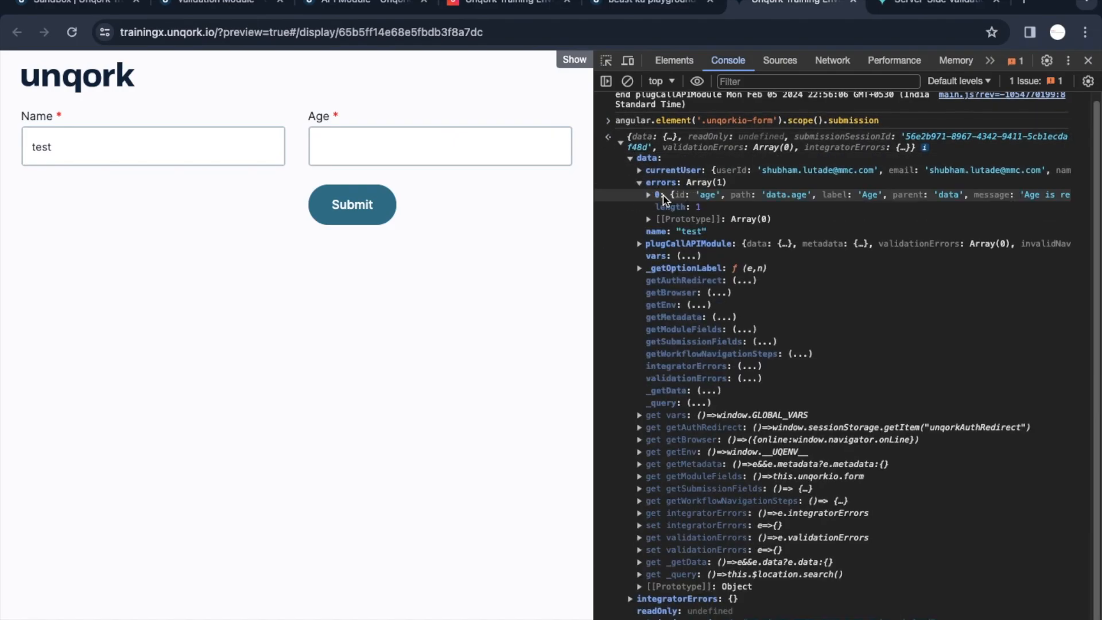
{"action": "left_click", "coordinate": [648, 195]}
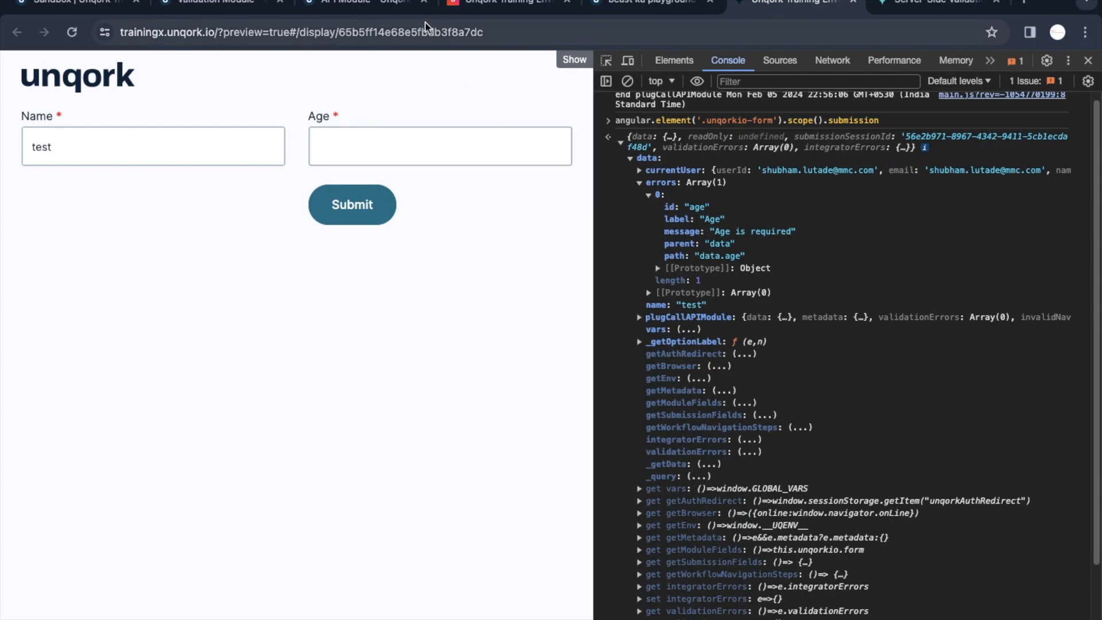
{"action": "left_click", "coordinate": [656, 10]}
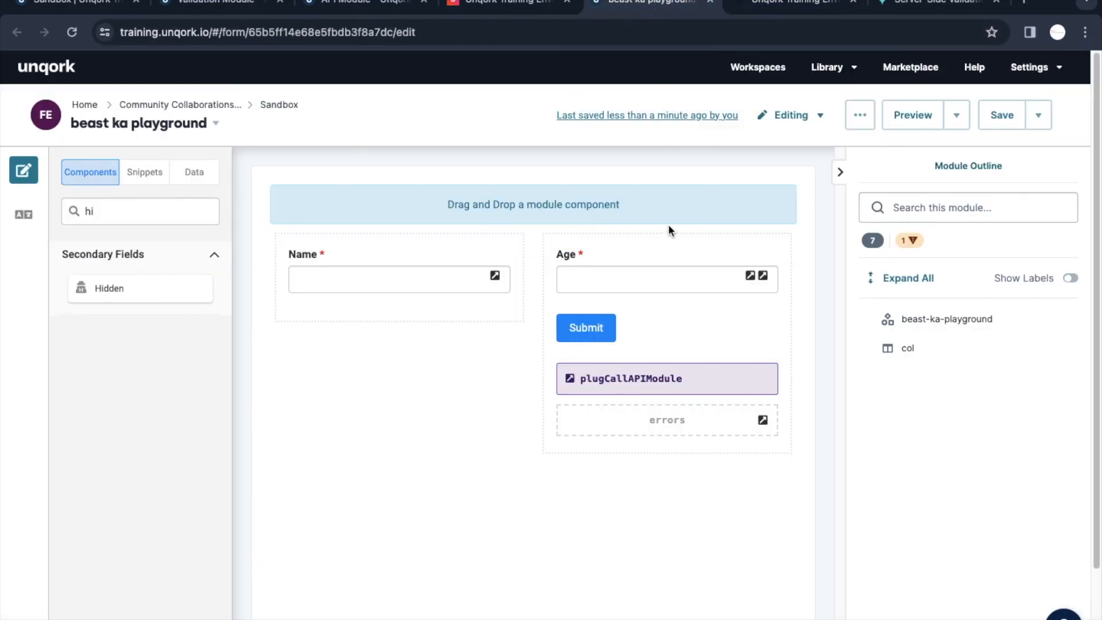
{"action": "left_click", "coordinate": [788, 10]}
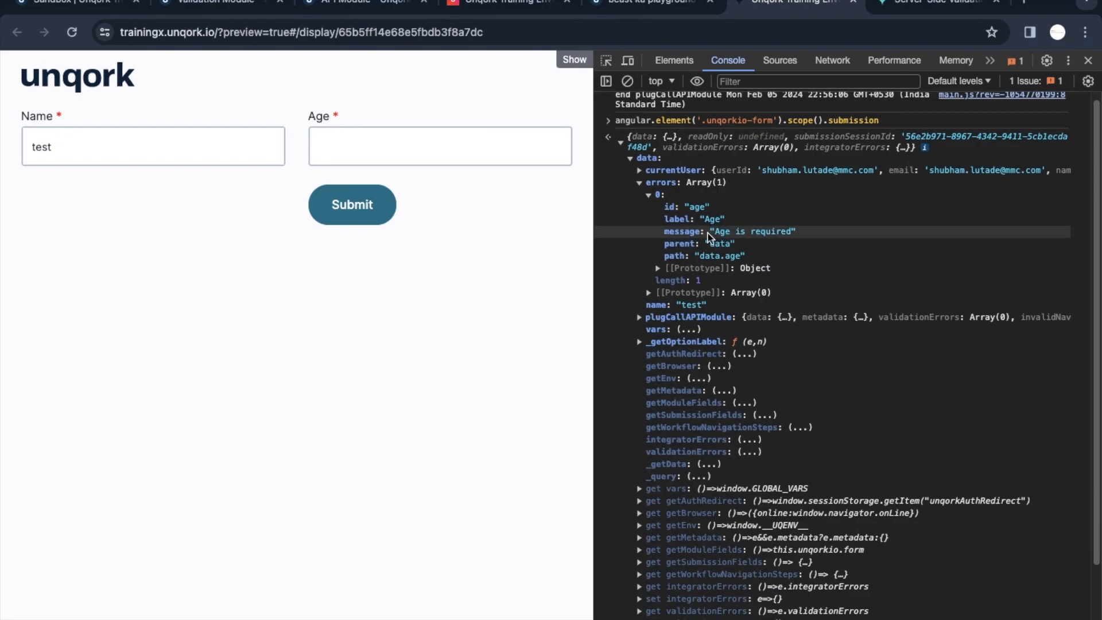
{"action": "left_click", "coordinate": [503, 5]}
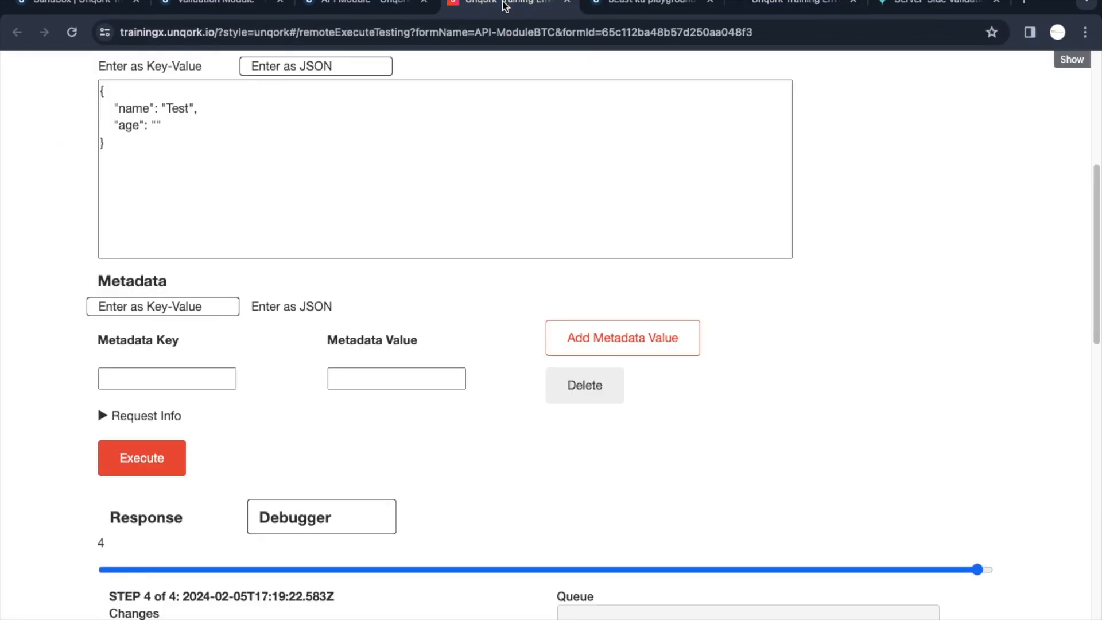
- Add a Data Workflow component below the errors field in the beast ka playground module
{"action": "left_click", "coordinate": [629, 3]}
{"action": "double_click", "coordinate": [128, 217]}
{"action": "type", "text": "dw"}
{"action": "left_click_drag", "start_coordinate": [135, 287], "coordinate": [677, 445]}
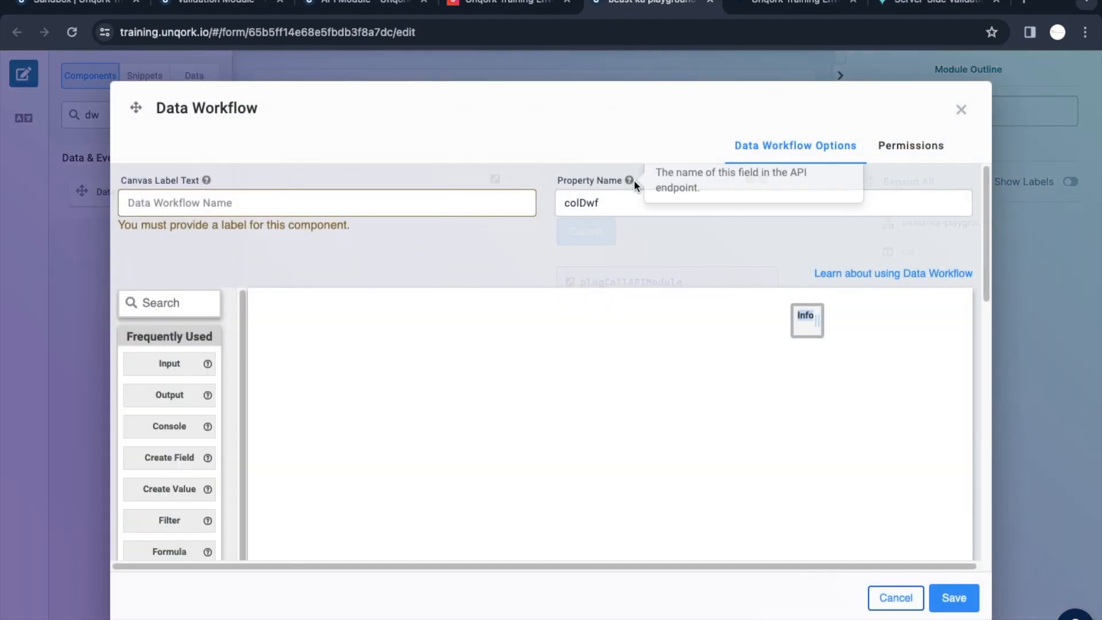
- Set the Data Workflow's Property Name and Canvas Label Text to dwfProcessError
{"action": "double_click", "coordinate": [629, 194]}
{"action": "type", "text": "d"}
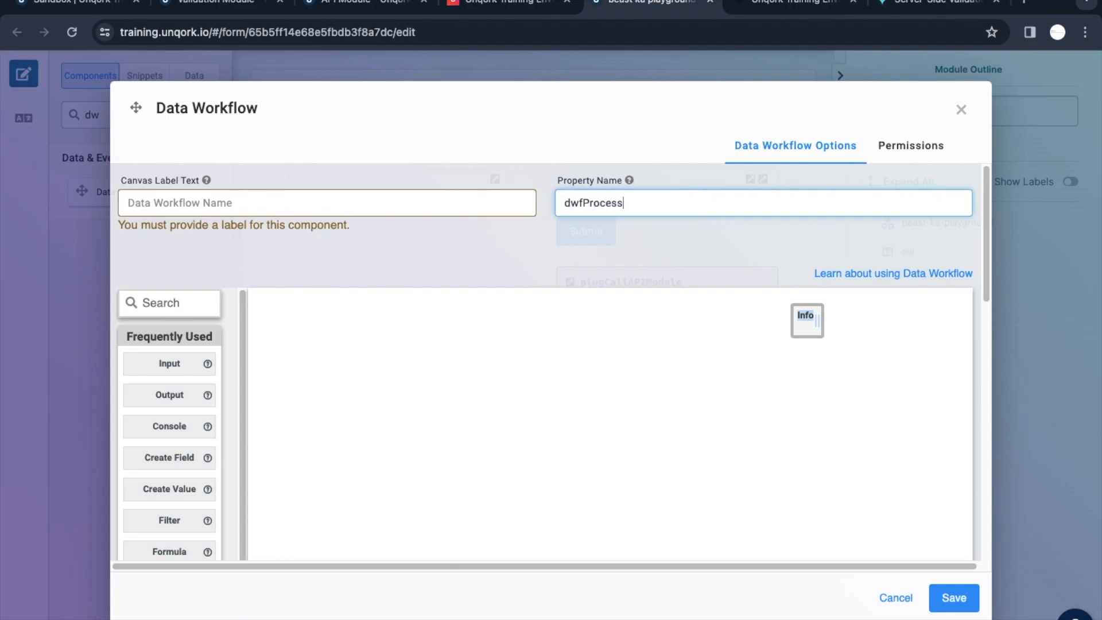
{"action": "key", "text": "ctrl+a"}
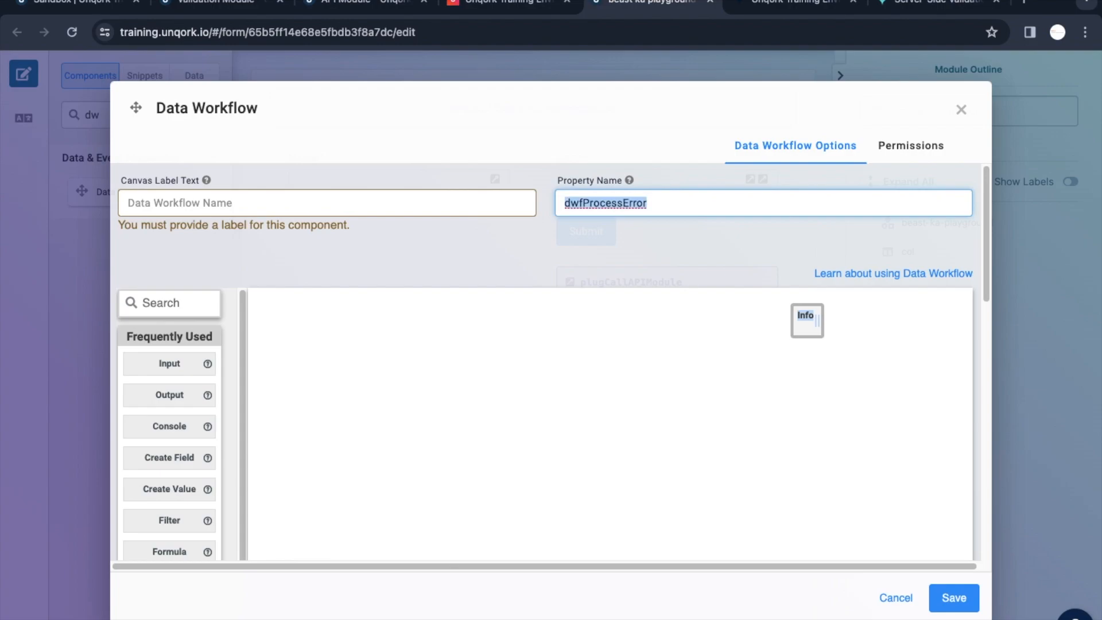
{"action": "key", "text": "ctrl+c"}
{"action": "left_click", "coordinate": [290, 199]}
{"action": "key", "text": "ctrl+v"}
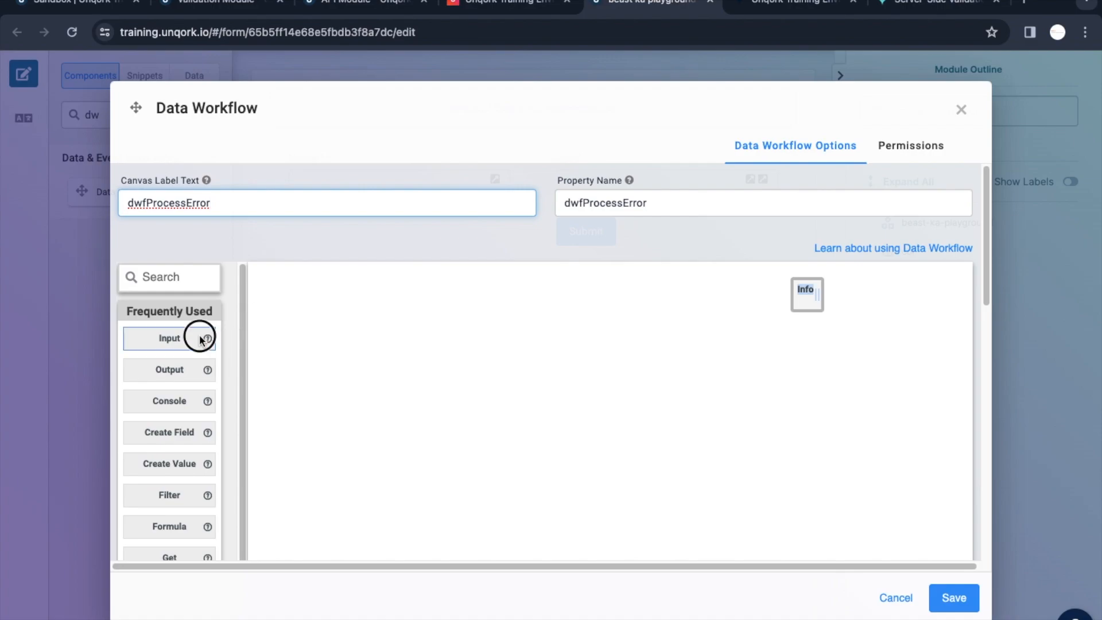
- Add an Input operator for the errors component to the workflow and filter the operator list by col
{"action": "left_click_drag", "start_coordinate": [198, 337], "coordinate": [431, 368]}
{"action": "left_click", "coordinate": [868, 225]}
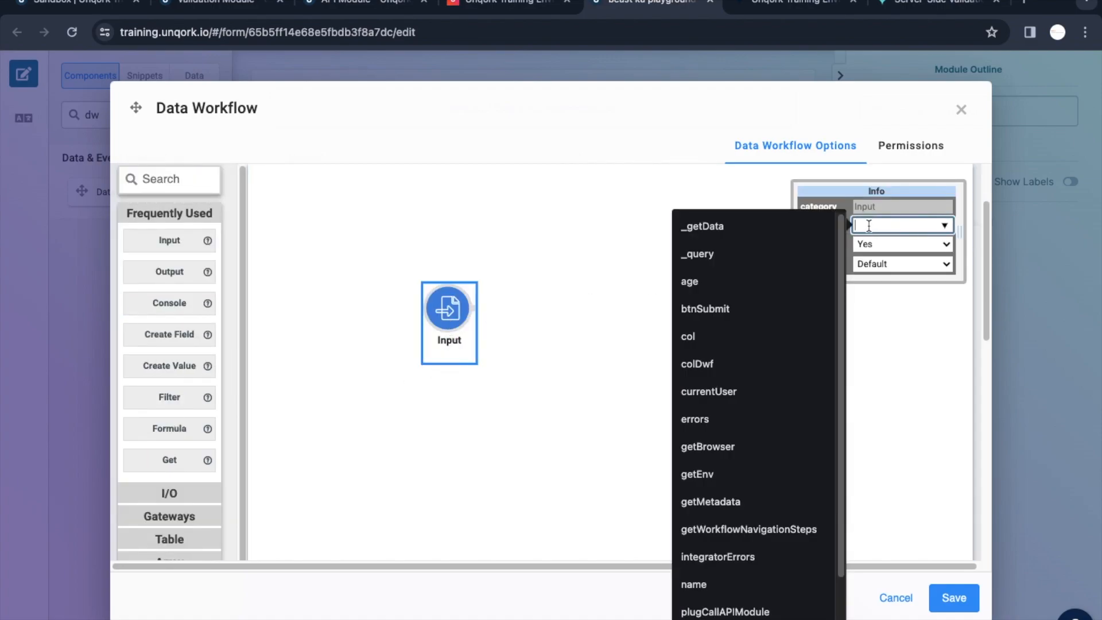
{"action": "type", "text": "er"}
{"action": "left_click", "coordinate": [903, 311]}
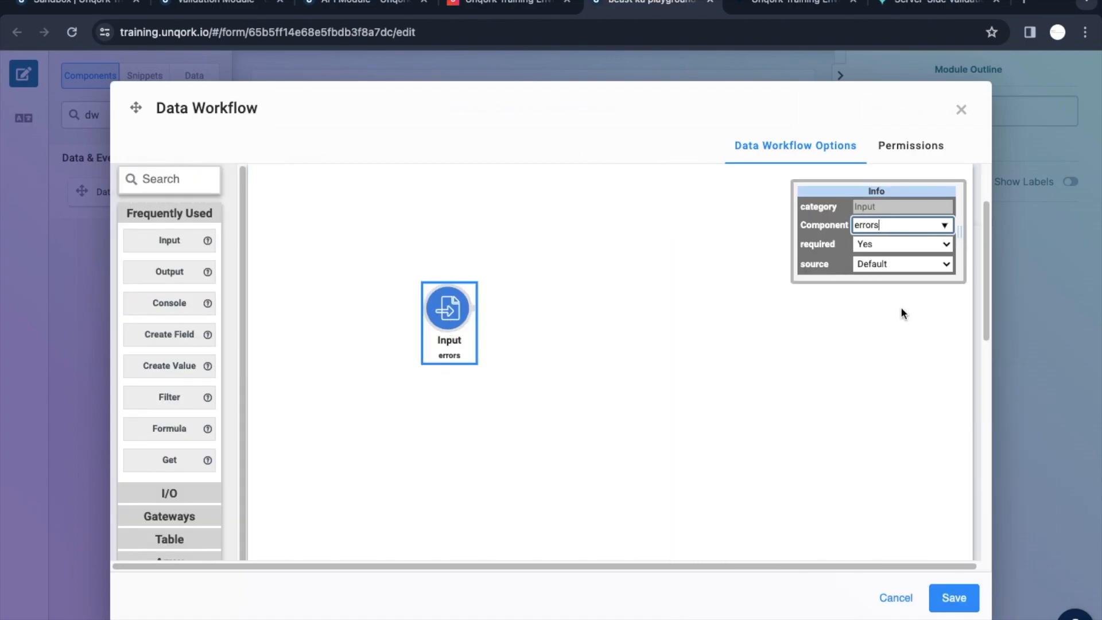
{"action": "left_click", "coordinate": [184, 180]}
{"action": "type", "text": "col"}
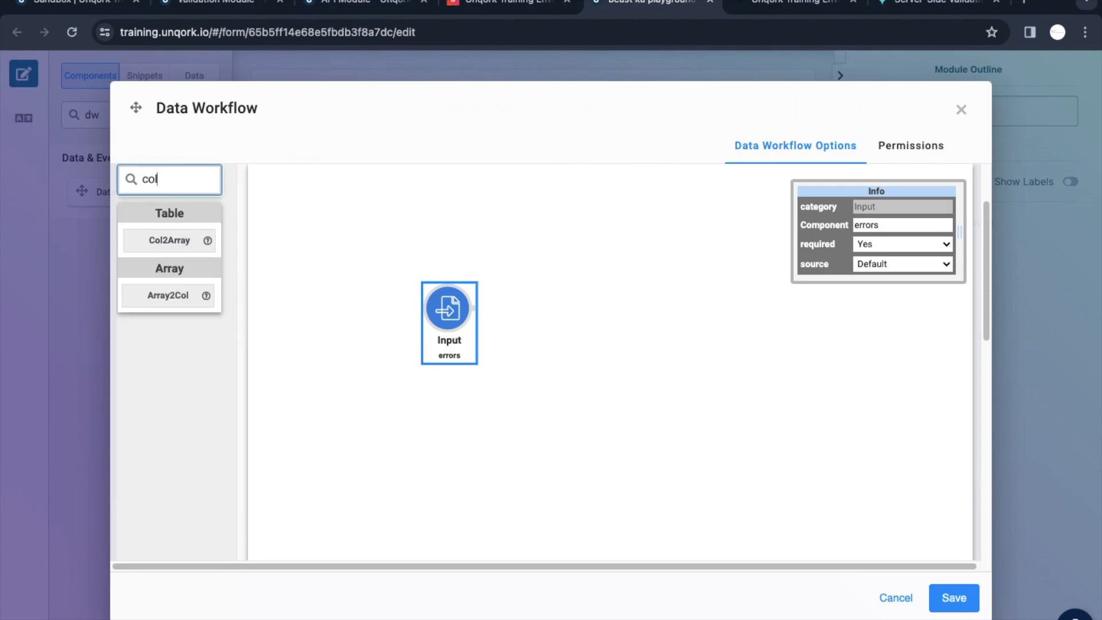
{"action": "left_click_drag", "start_coordinate": [166, 295], "coordinate": [555, 300]}
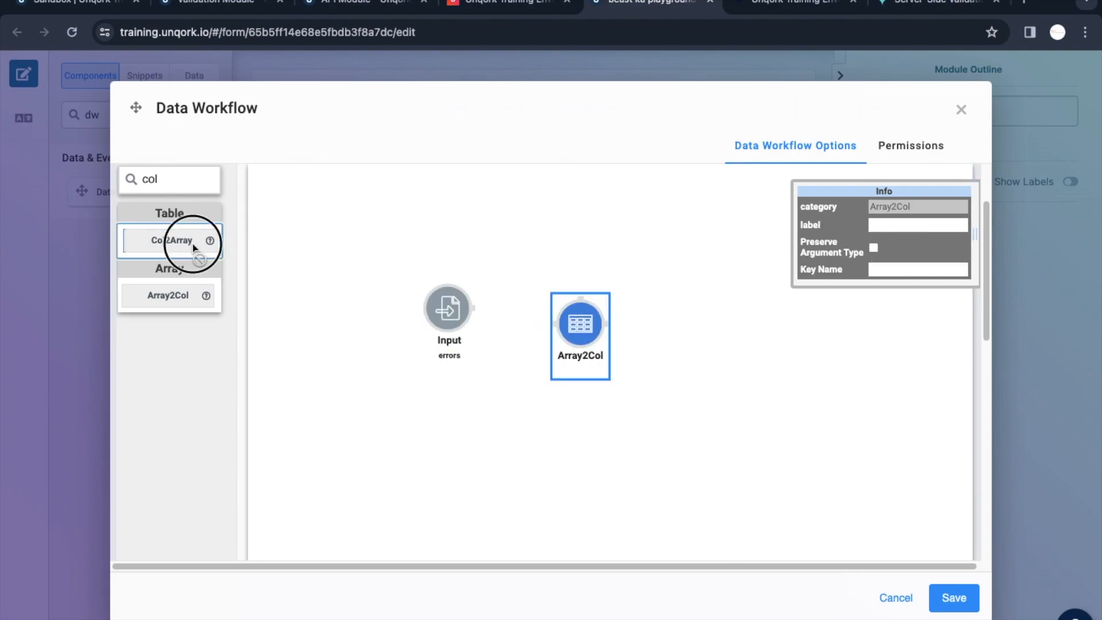
{"action": "left_click_drag", "start_coordinate": [179, 247], "coordinate": [525, 395]}
{"action": "left_click", "coordinate": [564, 339]}
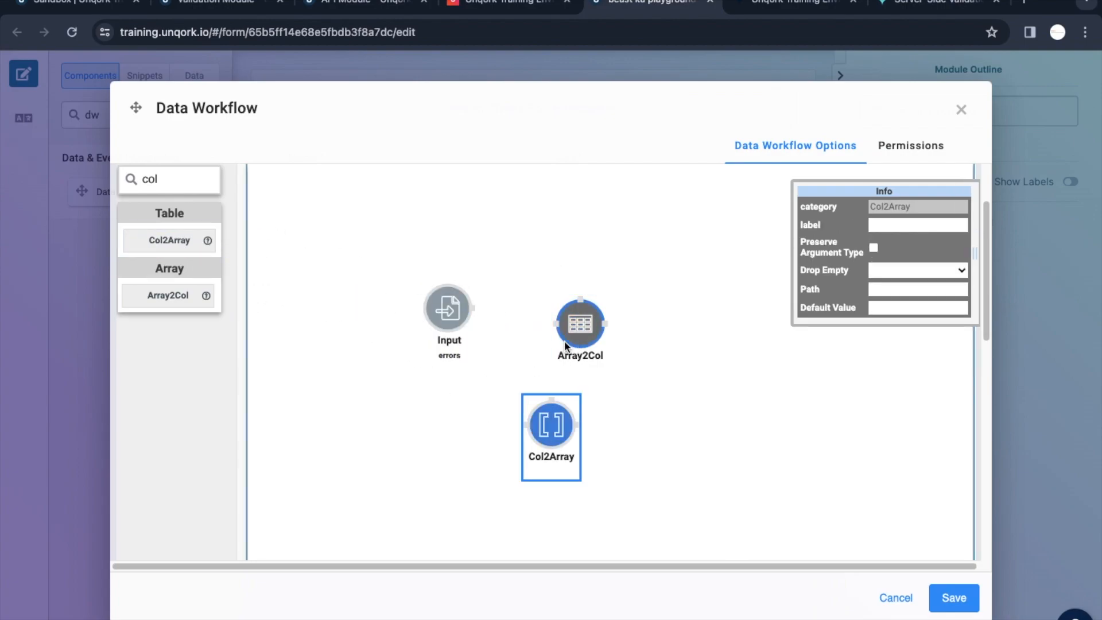
{"action": "key", "text": "Delete"}
{"action": "left_click", "coordinate": [567, 342]}
{"action": "key", "text": "Delete"}
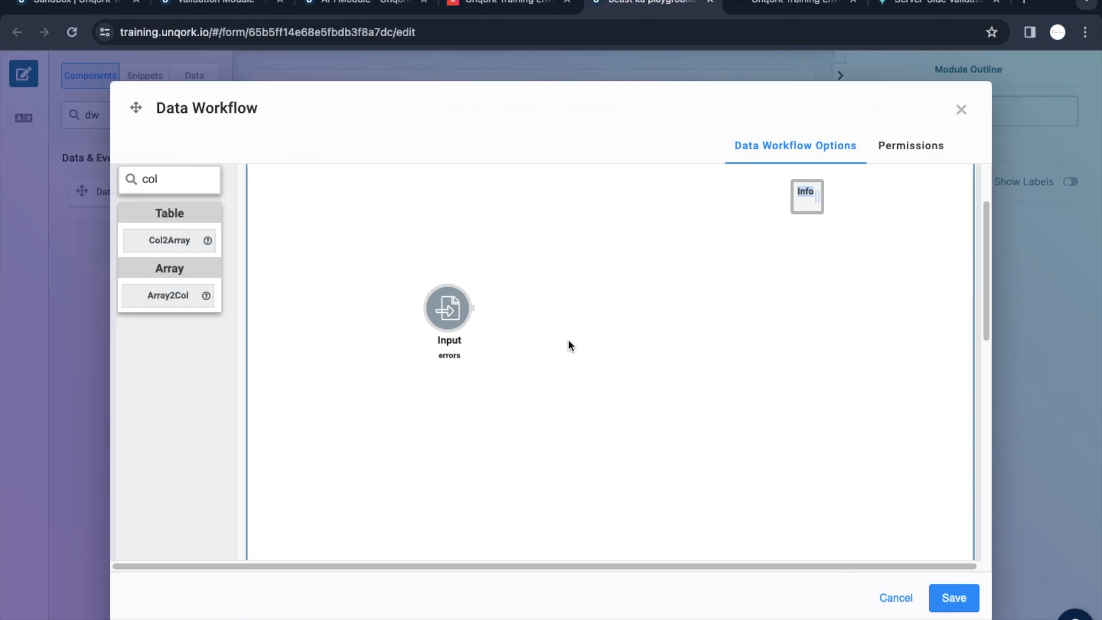
- Add a Col2Array operator, connect the errors Input to it, and set its Path to message, matching the key in the previewed error entry
{"action": "left_click_drag", "start_coordinate": [192, 244], "coordinate": [574, 357]}
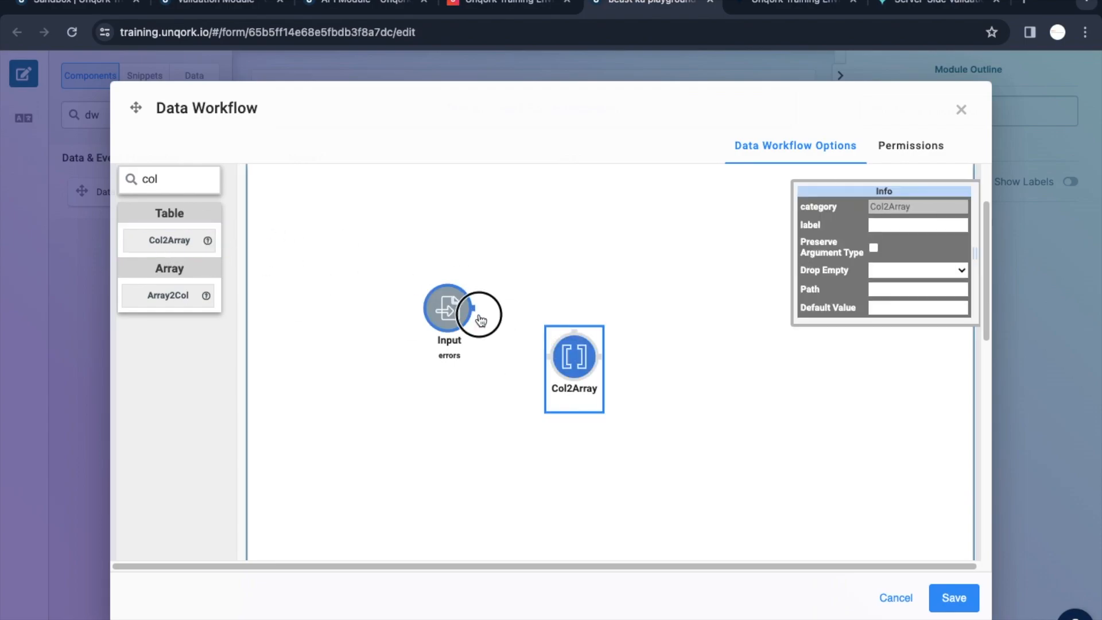
{"action": "left_click_drag", "start_coordinate": [479, 319], "coordinate": [574, 356]}
{"action": "left_click", "coordinate": [905, 289]}
{"action": "left_click", "coordinate": [792, 3]}
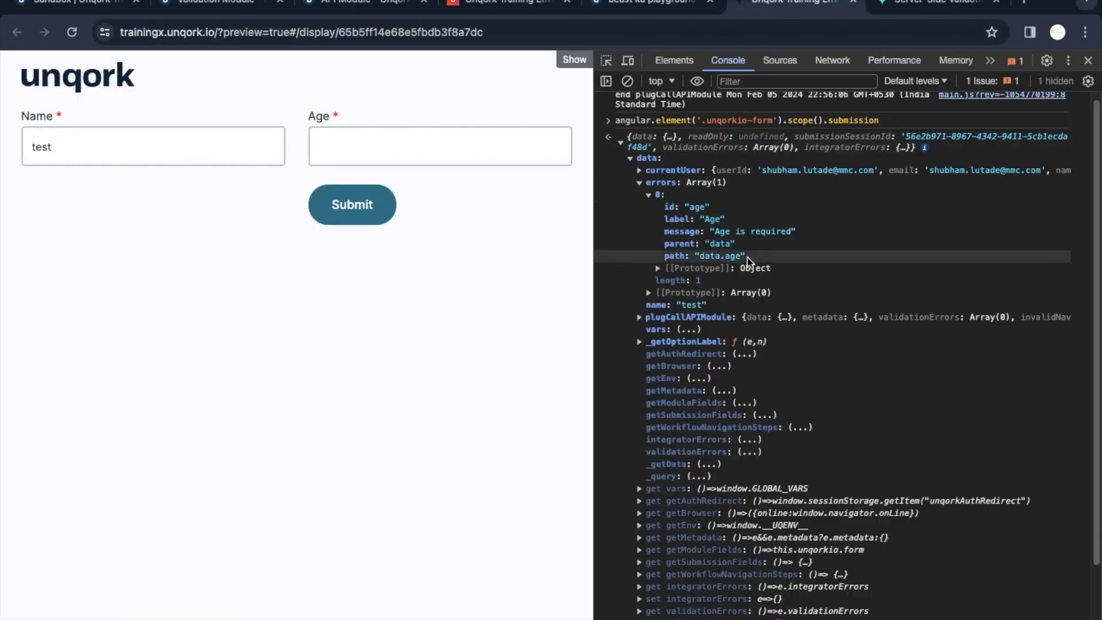
{"action": "left_click", "coordinate": [381, 3]}
{"action": "left_click", "coordinate": [654, 4]}
{"action": "key", "text": "ctrl+v"}
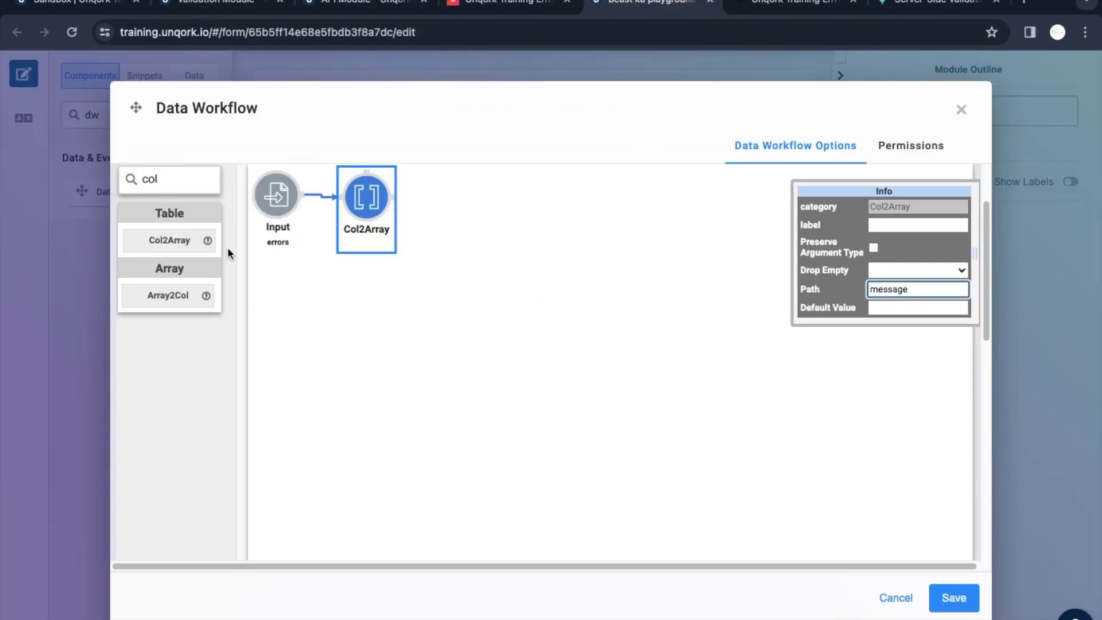
- Add an Output operator after Col2Array and connect Col2Array to it
{"action": "double_click", "coordinate": [187, 180]}
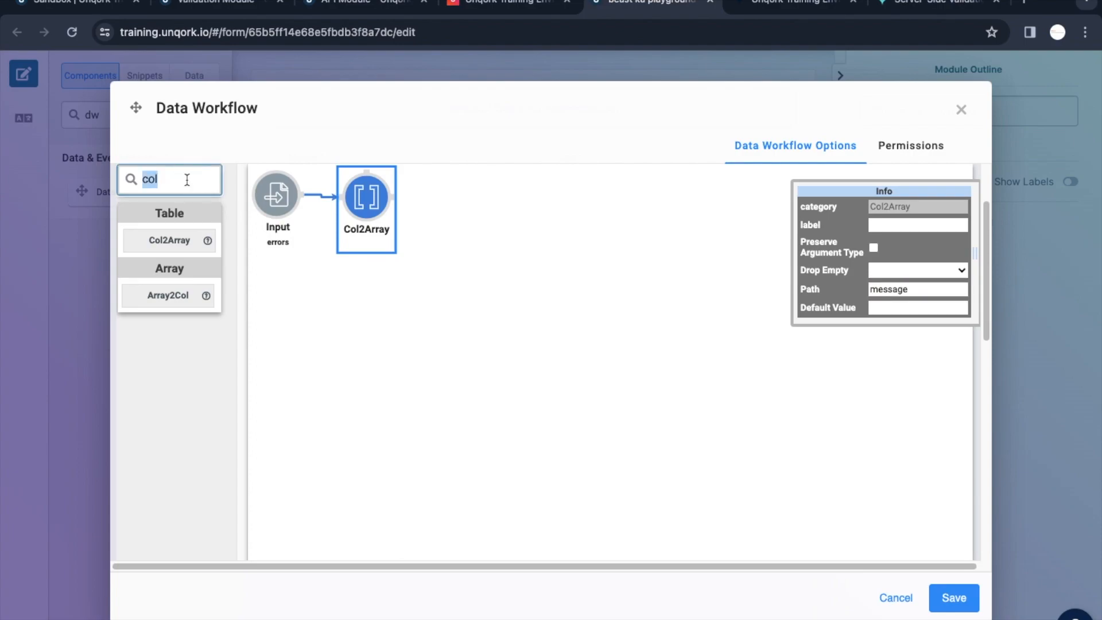
{"action": "type", "text": "ou"}
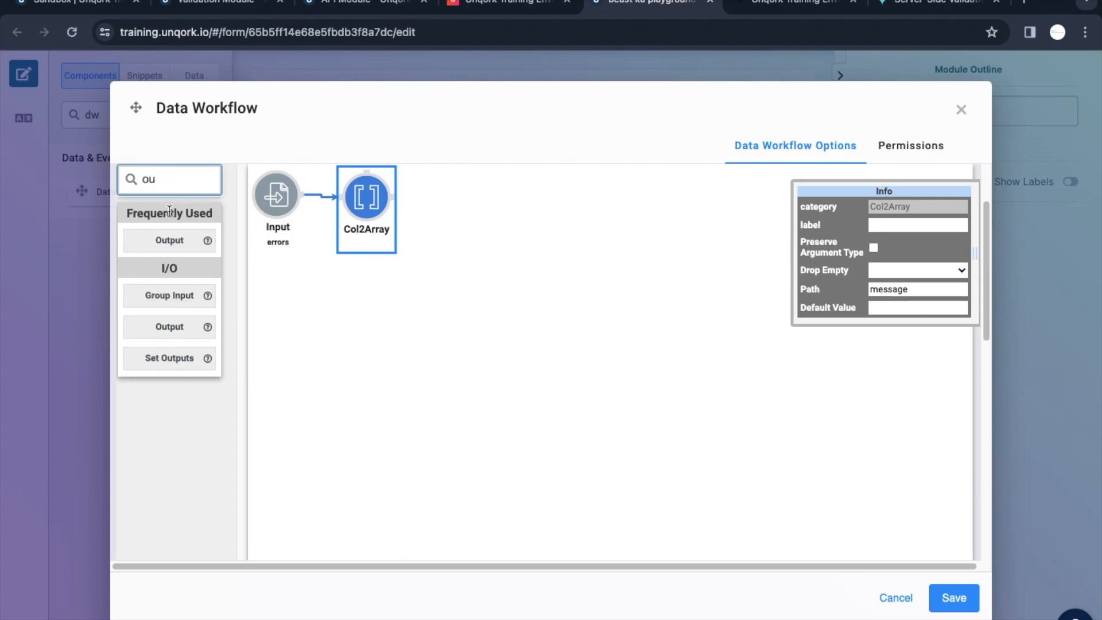
{"action": "left_click_drag", "start_coordinate": [169, 240], "coordinate": [468, 243]}
{"action": "left_click_drag", "start_coordinate": [394, 197], "coordinate": [463, 259]}
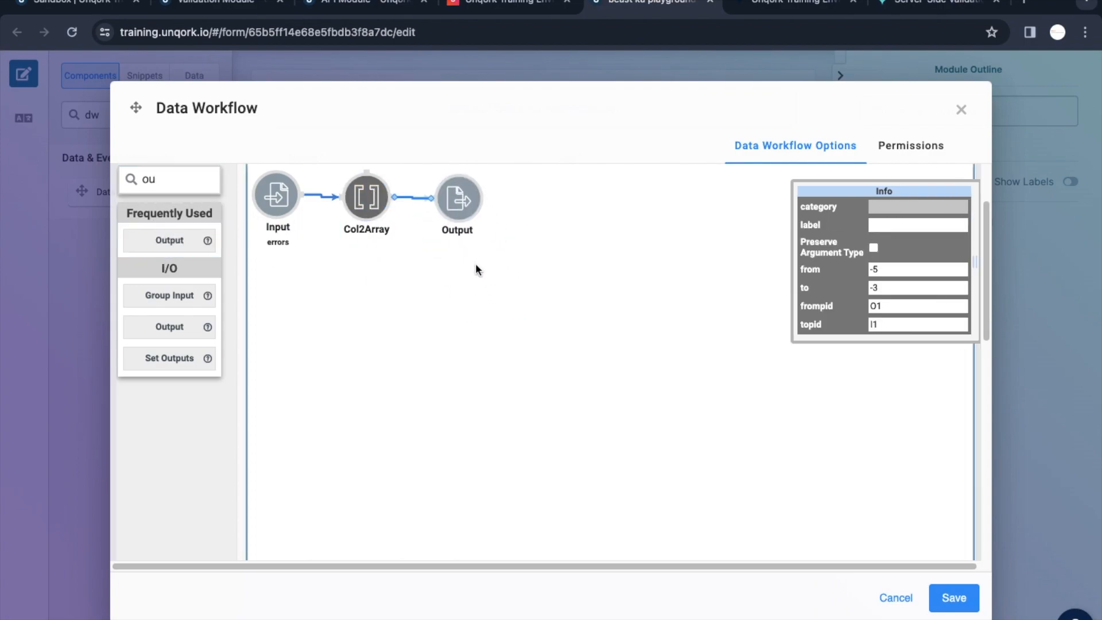
- Set the Output operator's Component to col and its action to message
{"action": "left_click", "coordinate": [459, 208]}
{"action": "left_click", "coordinate": [871, 224]}
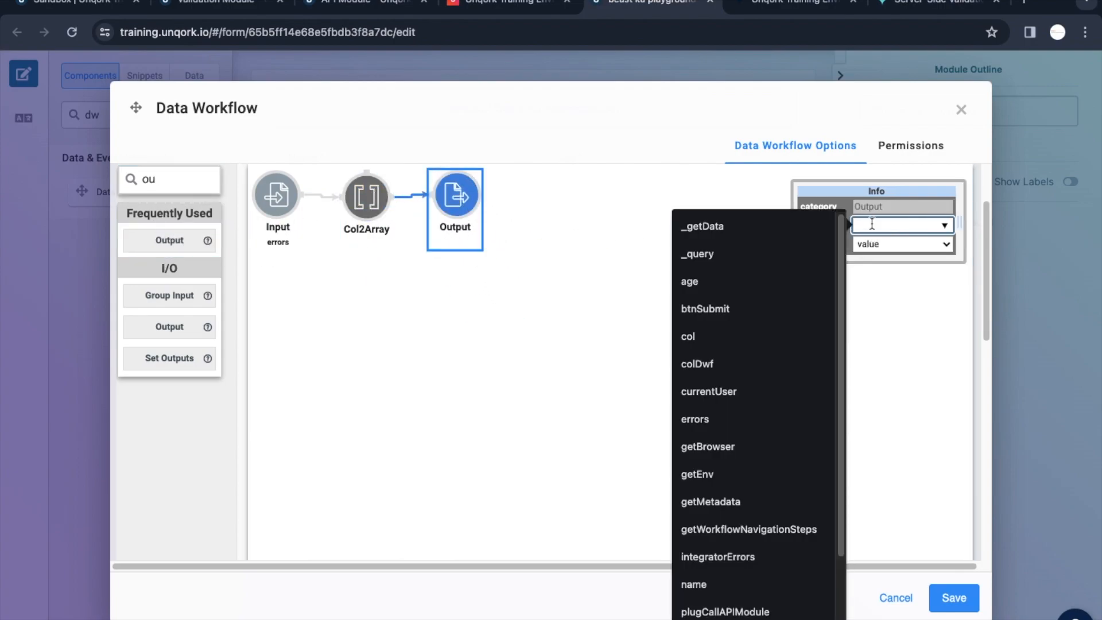
{"action": "type", "text": "col"}
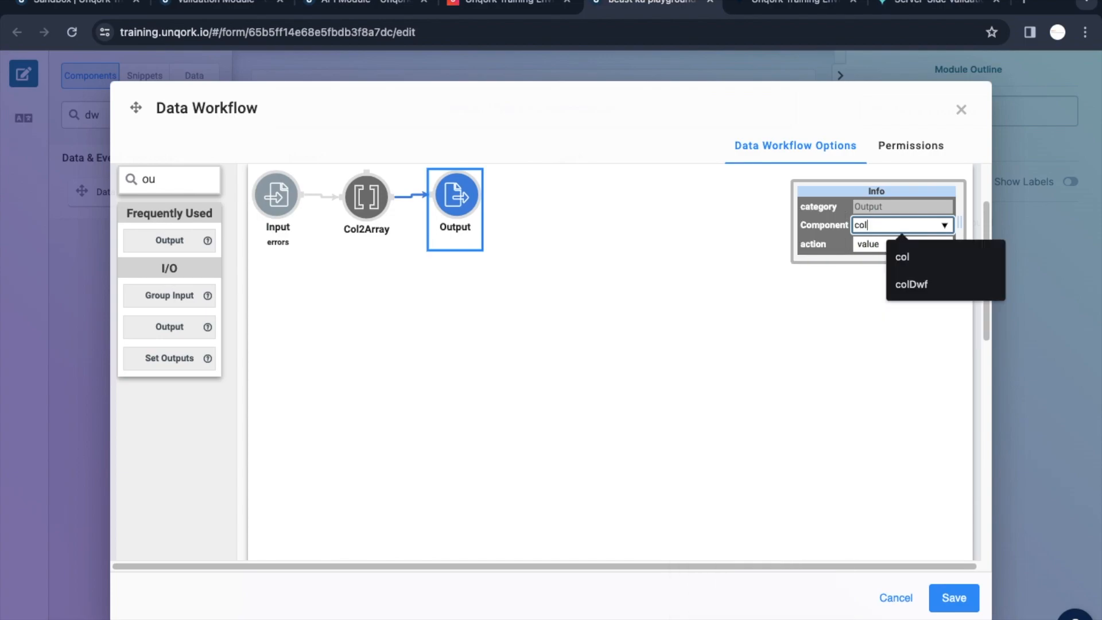
{"action": "left_click", "coordinate": [902, 256]}
{"action": "left_click", "coordinate": [890, 245]}
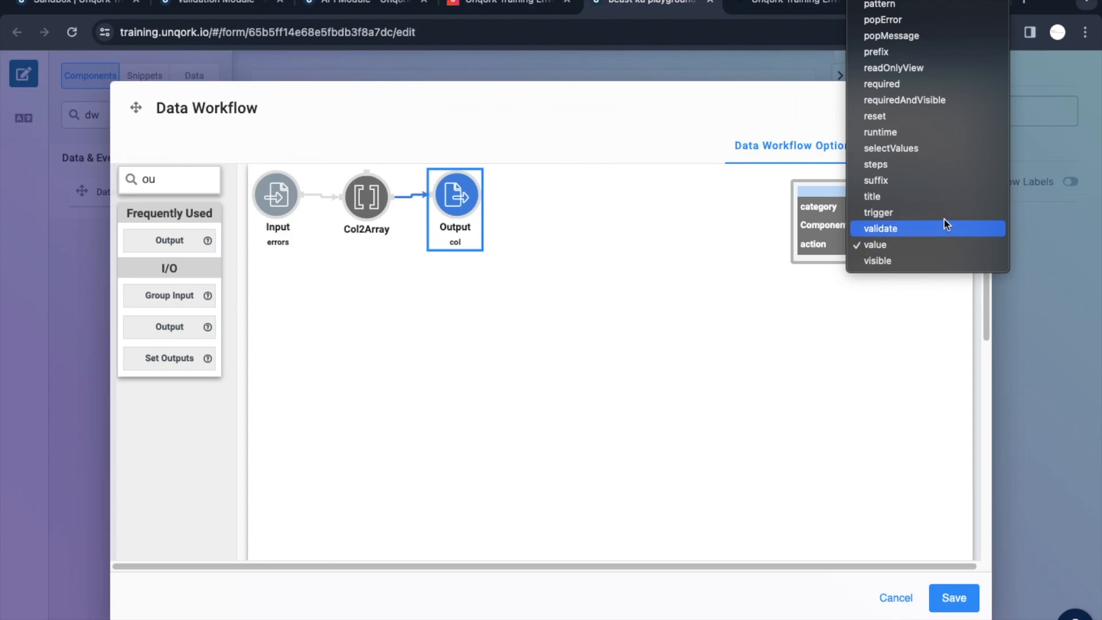
{"action": "scroll", "coordinate": [947, 157], "scroll_direction": "up", "scroll_amount": 2}
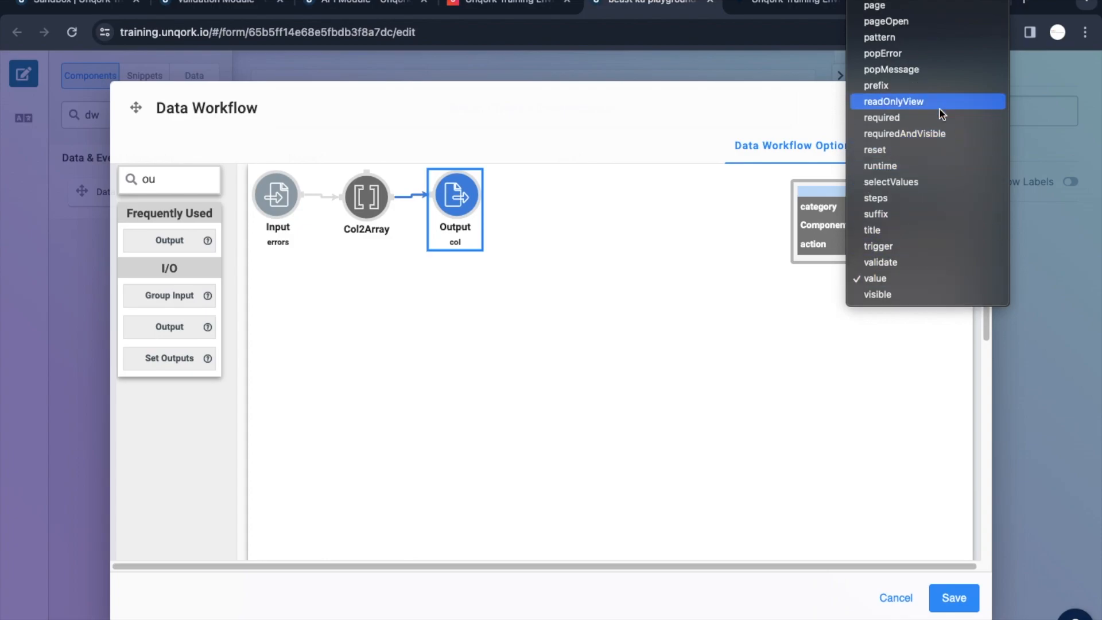
{"action": "scroll", "coordinate": [939, 109], "scroll_direction": "up", "scroll_amount": 5}
{"action": "left_click", "coordinate": [918, 25]}
- Review the Col2Array and Output operator settings, then save dwfProcessError and the beast ka playground module
{"action": "scroll", "coordinate": [745, 218], "scroll_direction": "up", "scroll_amount": 5}
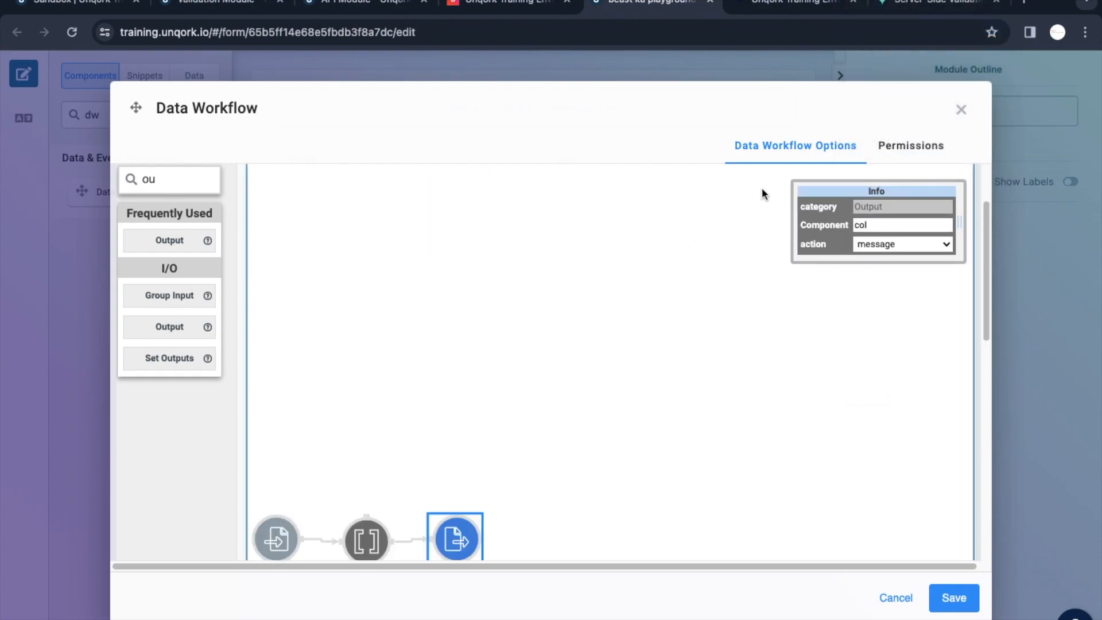
{"action": "double_click", "coordinate": [642, 201]}
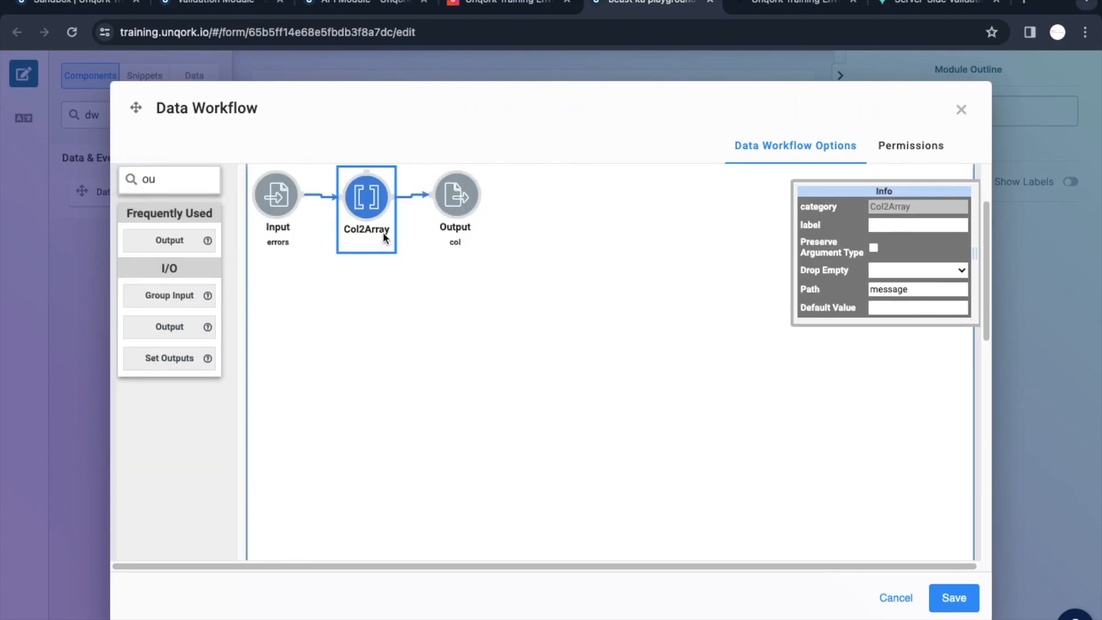
{"action": "left_click", "coordinate": [453, 200]}
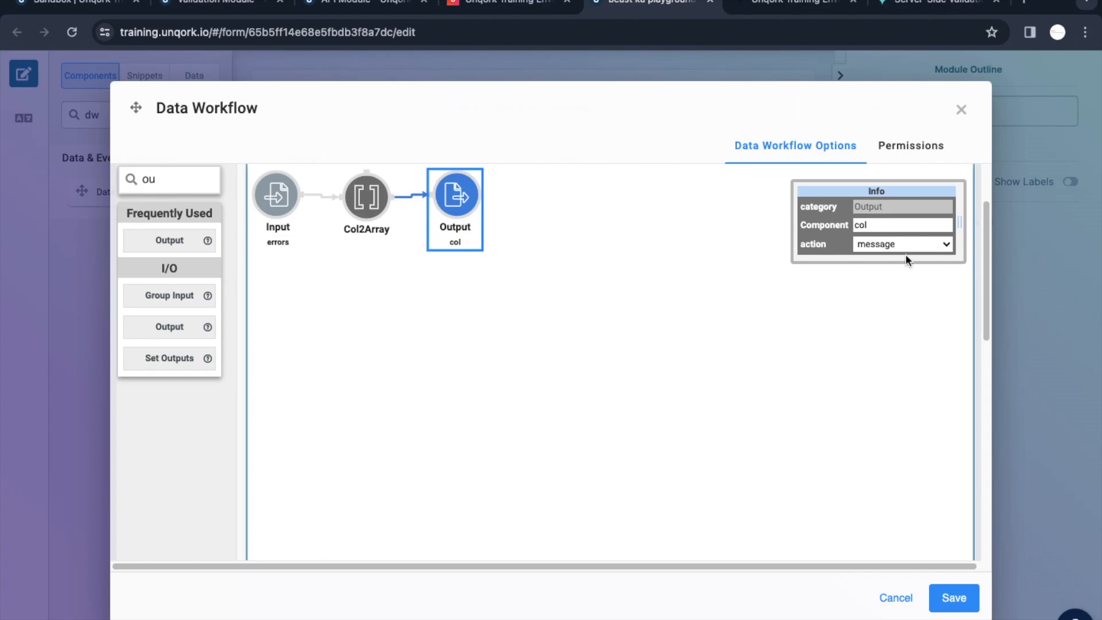
{"action": "left_click", "coordinate": [953, 598]}
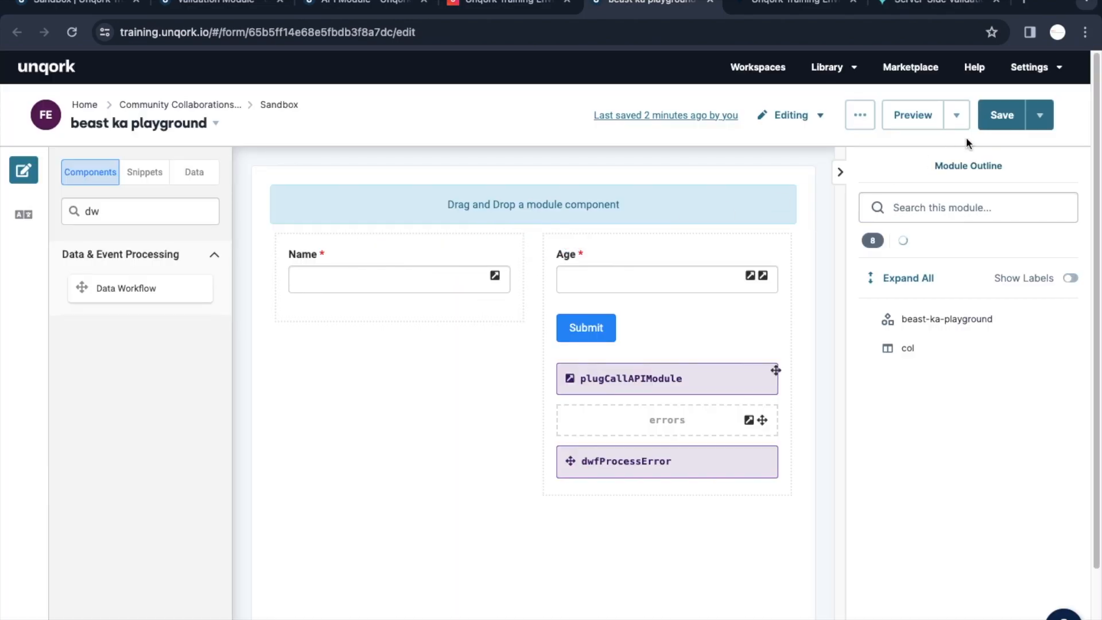
{"action": "left_click", "coordinate": [1001, 115]}
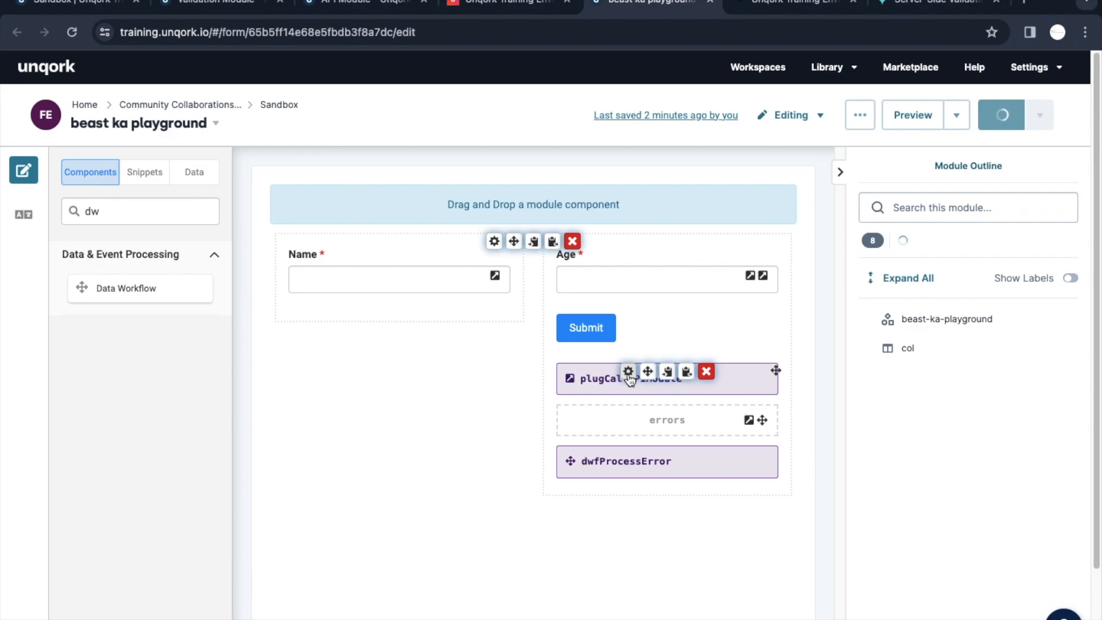
- Set the Post Trigger of plugCallAPIModule to dwfProcessError, and save the Plug-In and the module
{"action": "left_click", "coordinate": [627, 374]}
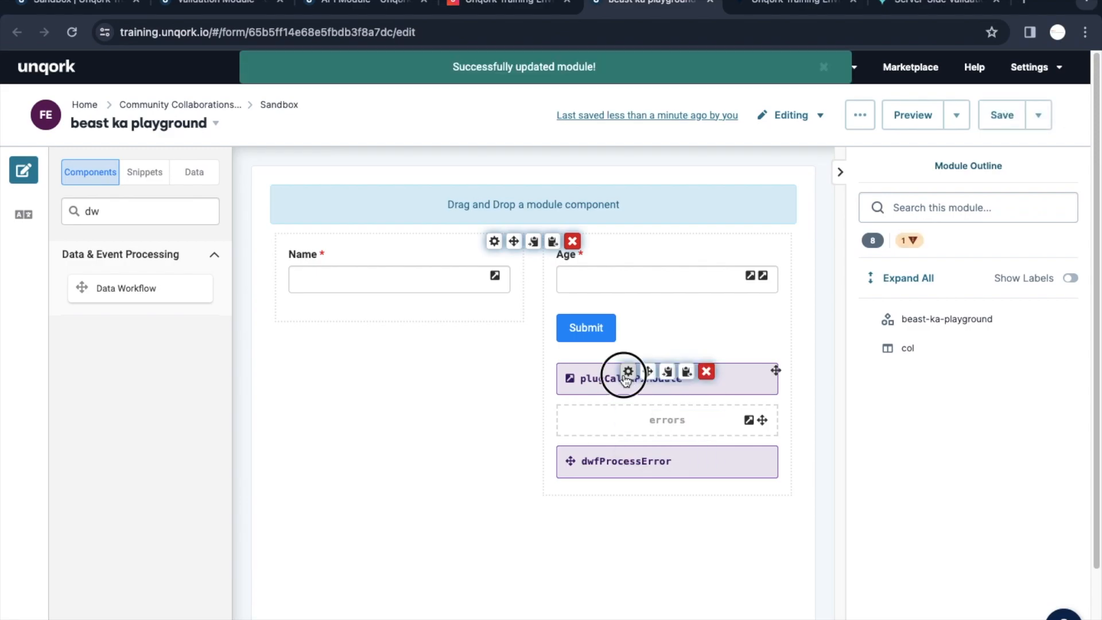
{"action": "scroll", "coordinate": [589, 407], "scroll_direction": "down", "scroll_amount": 10}
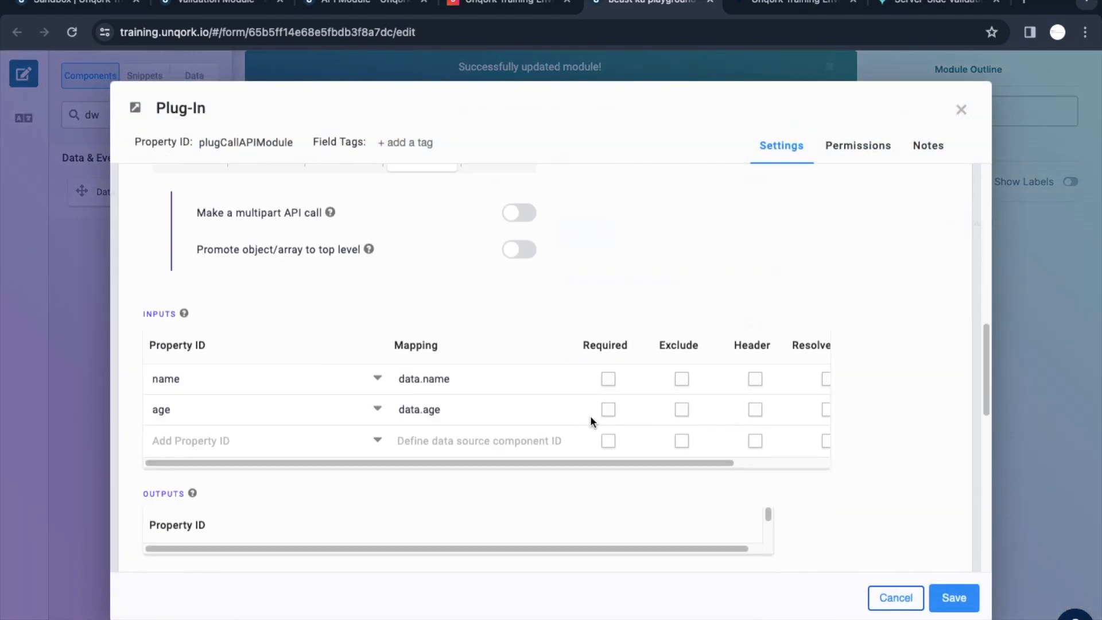
{"action": "scroll", "coordinate": [590, 419], "scroll_direction": "down", "scroll_amount": 10}
{"action": "left_click", "coordinate": [369, 359]}
{"action": "type", "text": "dw"}
{"action": "left_click", "coordinate": [272, 400]}
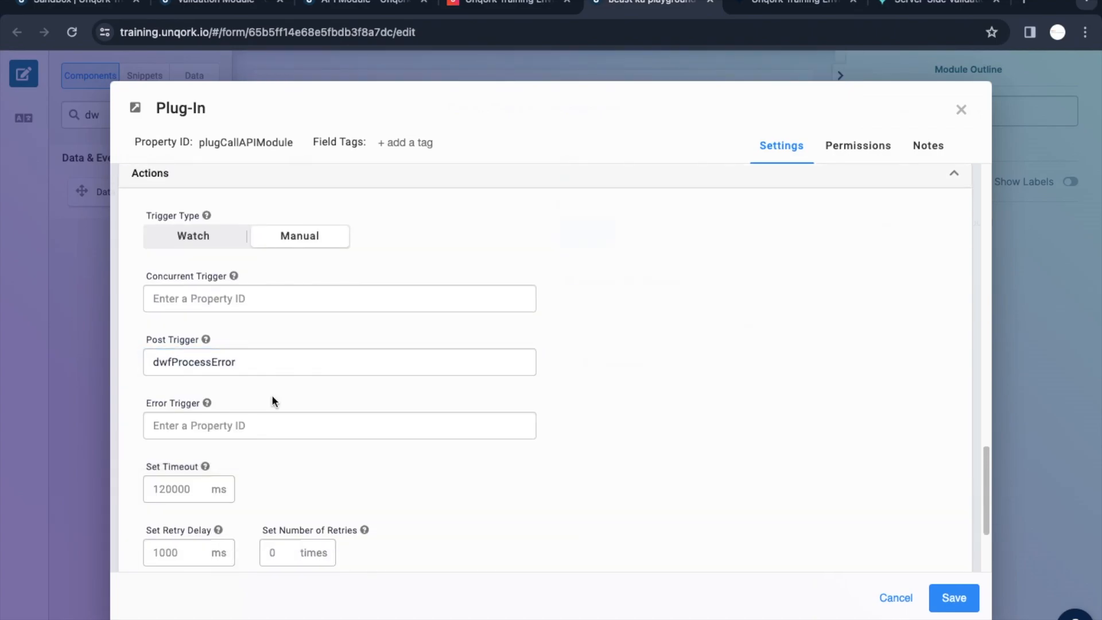
{"action": "left_click", "coordinate": [953, 597]}
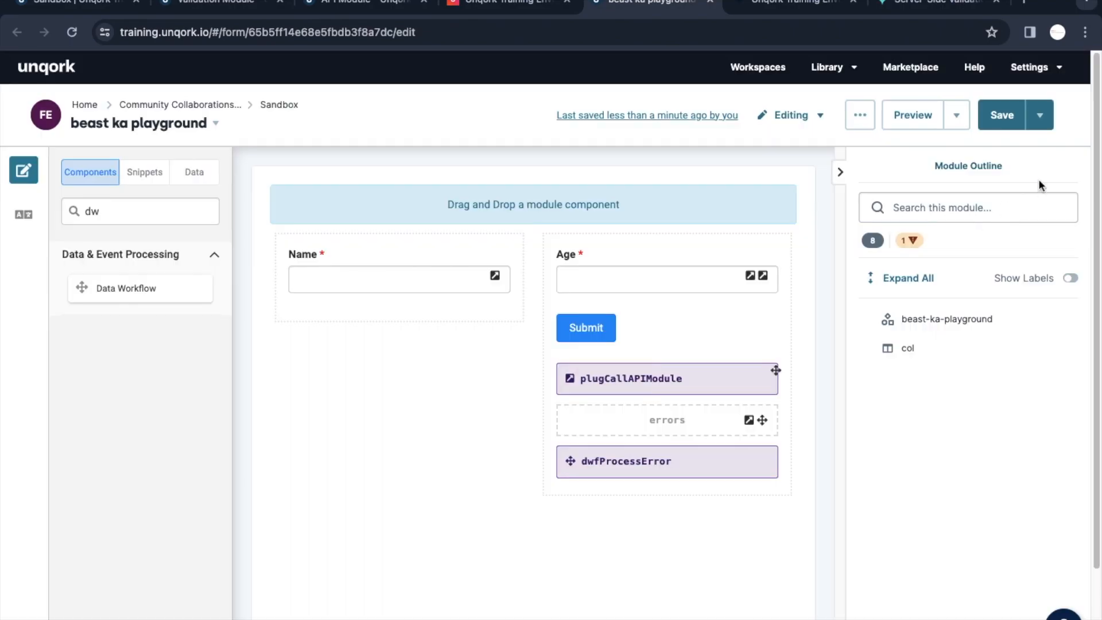
{"action": "left_click", "coordinate": [1001, 114]}
- Reload the form preview, submit it with Name ssdfdf and Age left empty, and check the error messages on the form
{"action": "left_click", "coordinate": [797, 5]}
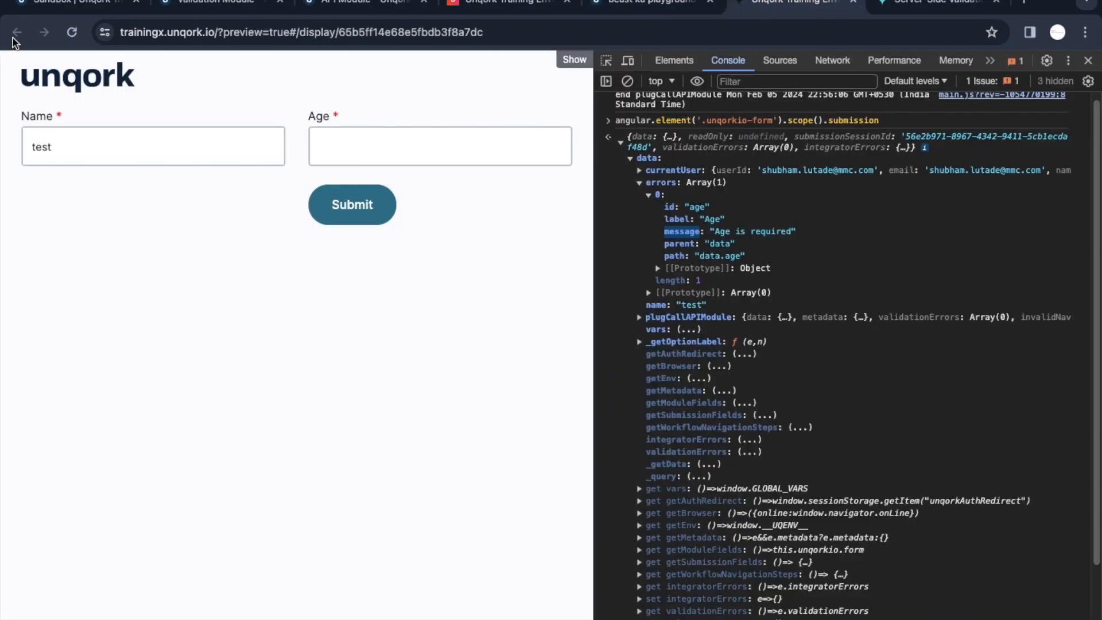
{"action": "left_click", "coordinate": [71, 33]}
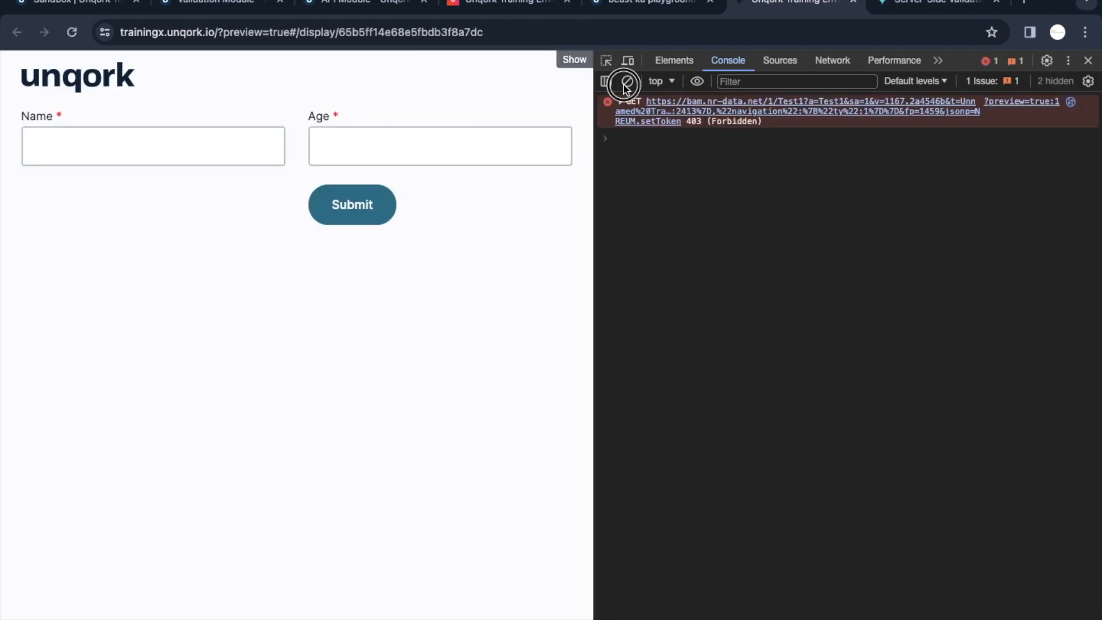
{"action": "left_click", "coordinate": [623, 85]}
{"action": "left_click", "coordinate": [131, 149]}
{"action": "type", "text": "ssdfdf"}
{"action": "left_click", "coordinate": [335, 201]}
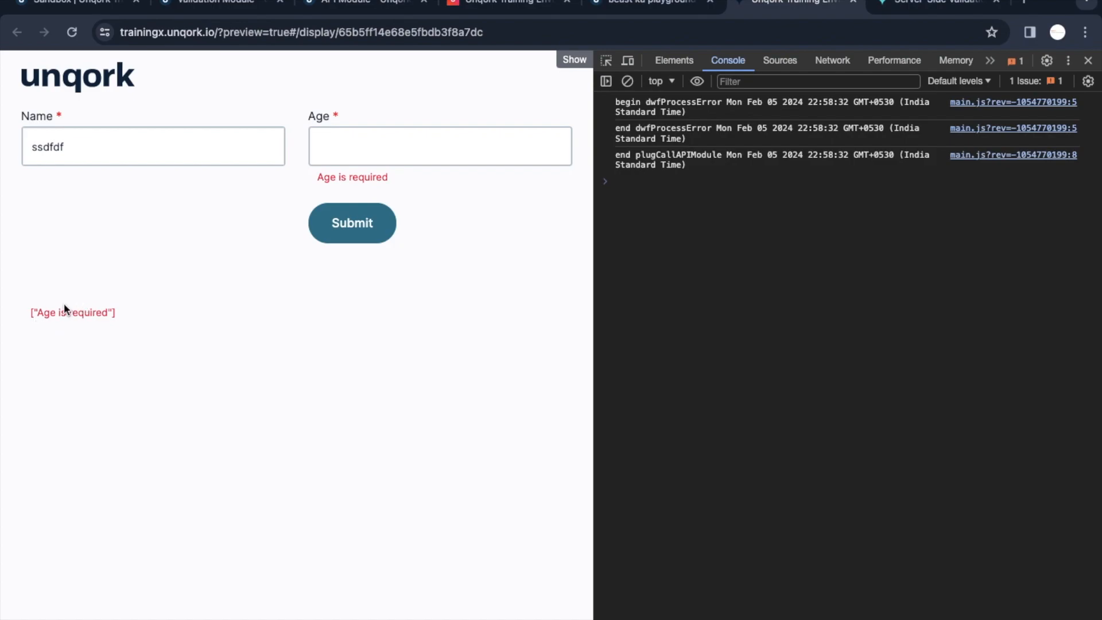
{"action": "left_click_drag", "start_coordinate": [37, 312], "coordinate": [124, 311]}
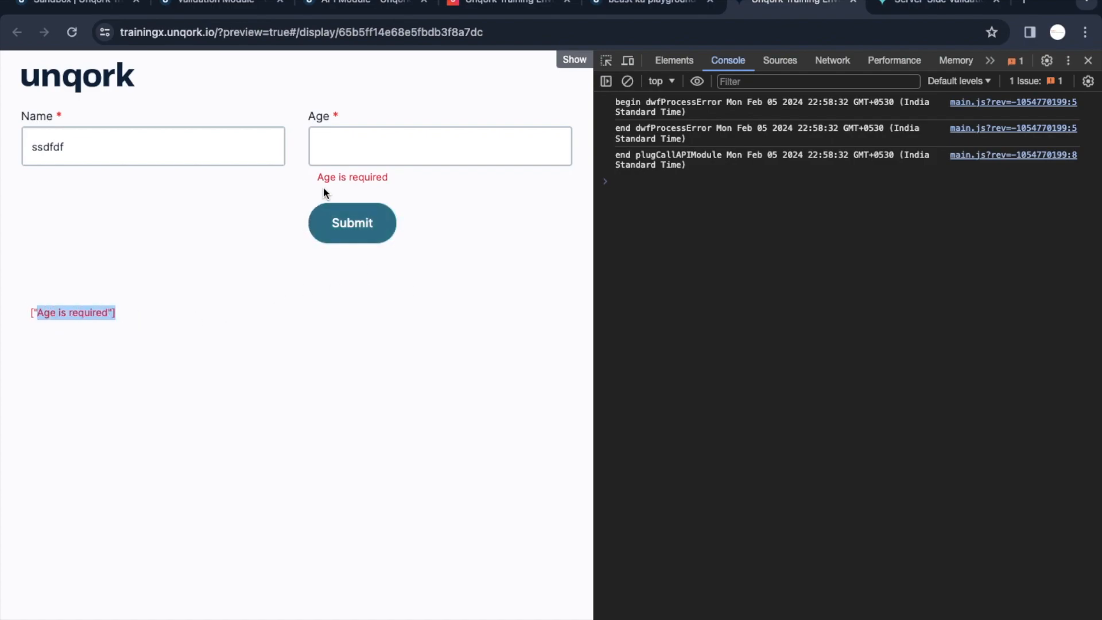
{"action": "left_click_drag", "start_coordinate": [308, 181], "coordinate": [391, 177]}
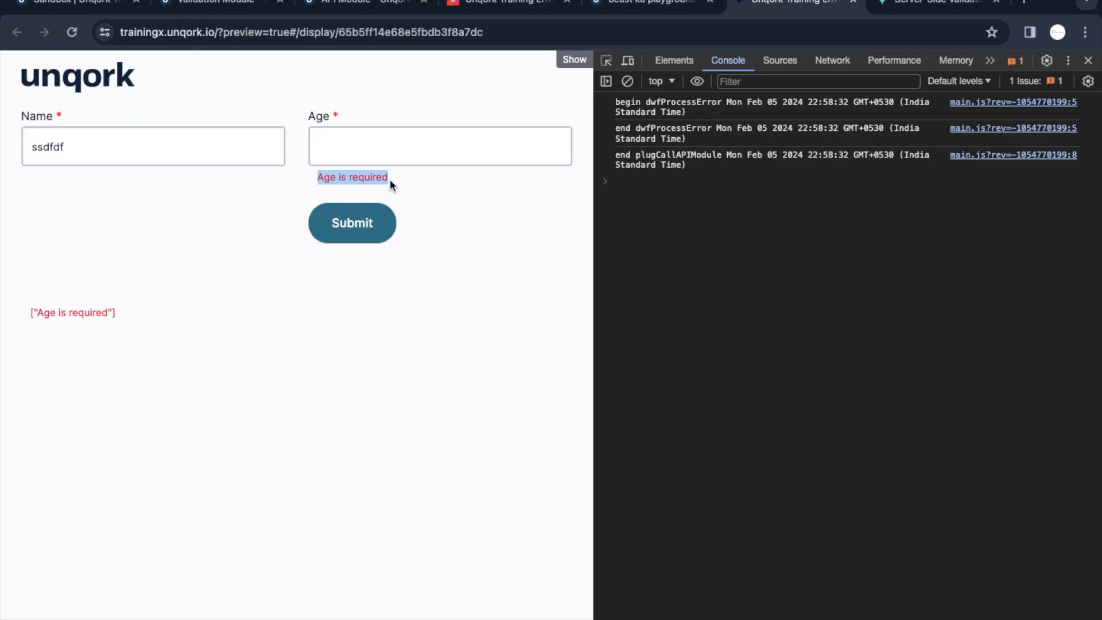
- Inspect the execute request's response preview, expanding data, resolved and responseParameter down to the first error entry
{"action": "left_click", "coordinate": [842, 62]}
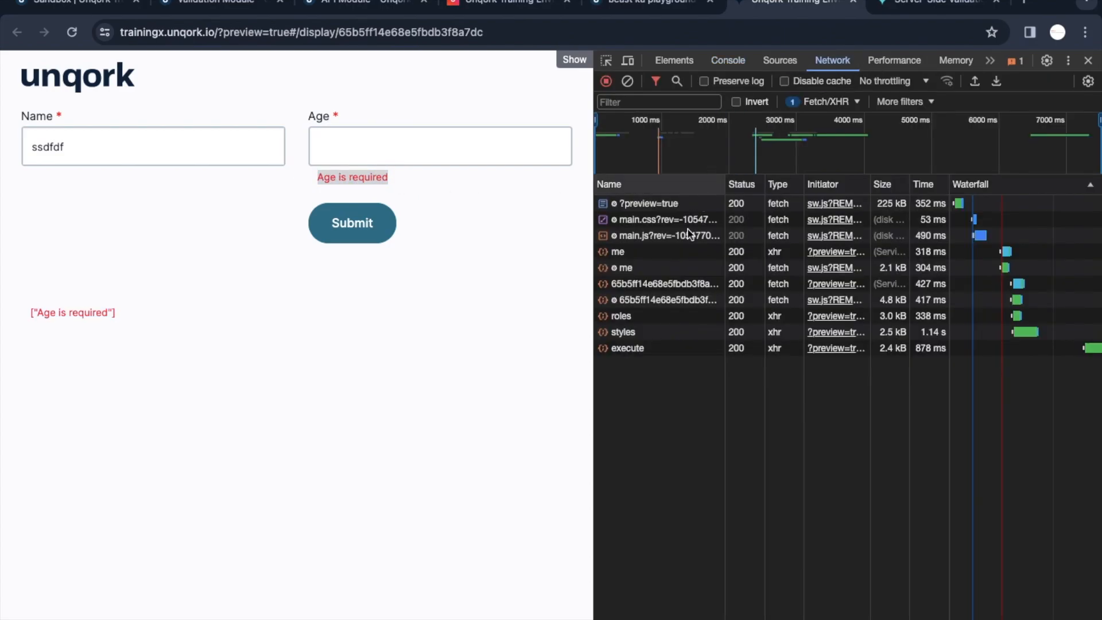
{"action": "left_click", "coordinate": [632, 349]}
{"action": "left_click", "coordinate": [740, 216]}
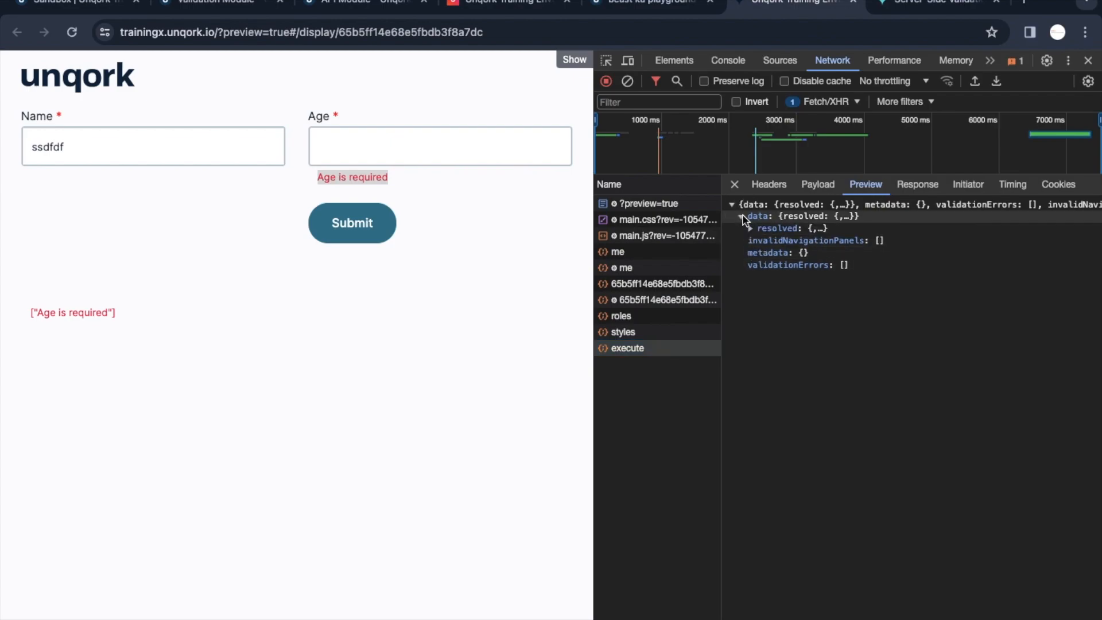
{"action": "left_click", "coordinate": [749, 228]}
{"action": "left_click", "coordinate": [759, 241]}
{"action": "left_click", "coordinate": [769, 253]}
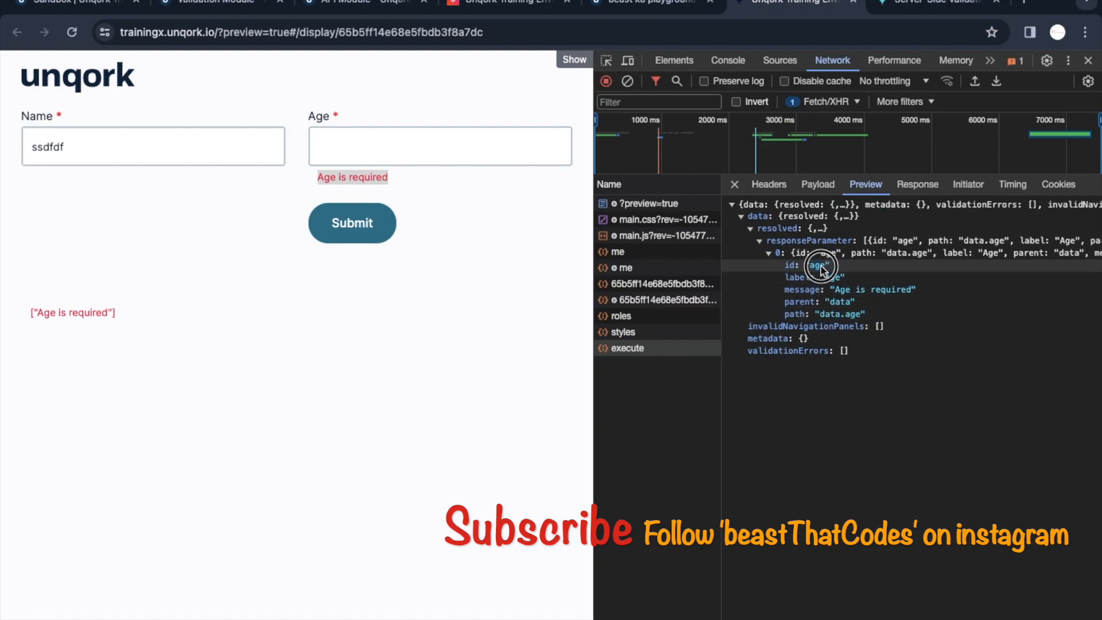
- Compare the error text under the Age field and the message array below the form with the response's error entry
{"action": "left_click", "coordinate": [338, 138]}
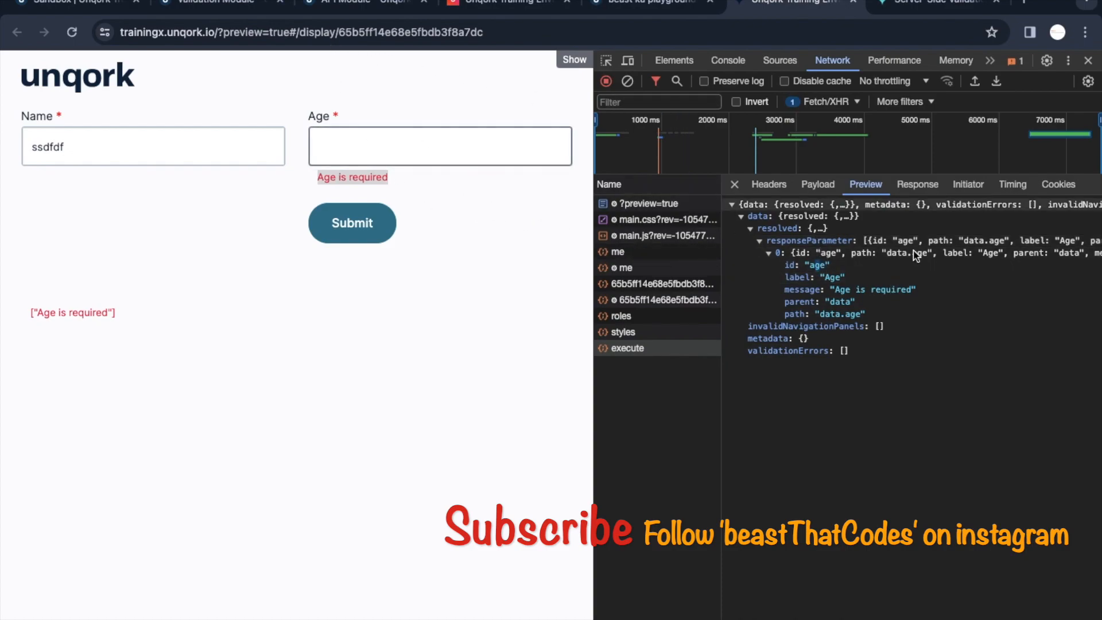
{"action": "left_click", "coordinate": [367, 179]}
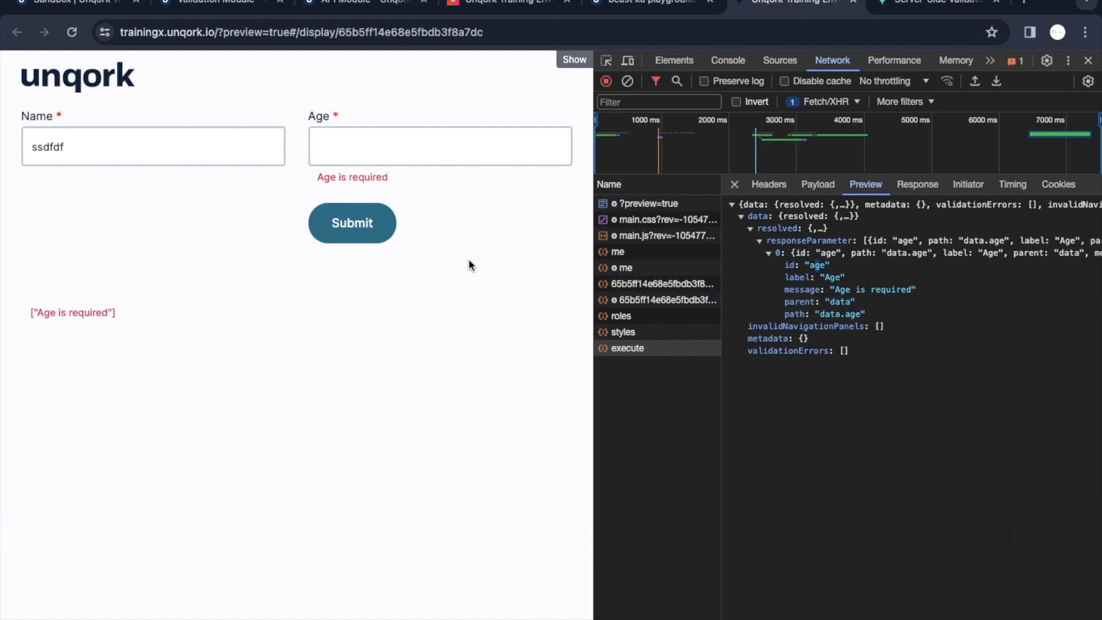
{"action": "left_click_drag", "start_coordinate": [19, 312], "coordinate": [127, 319]}
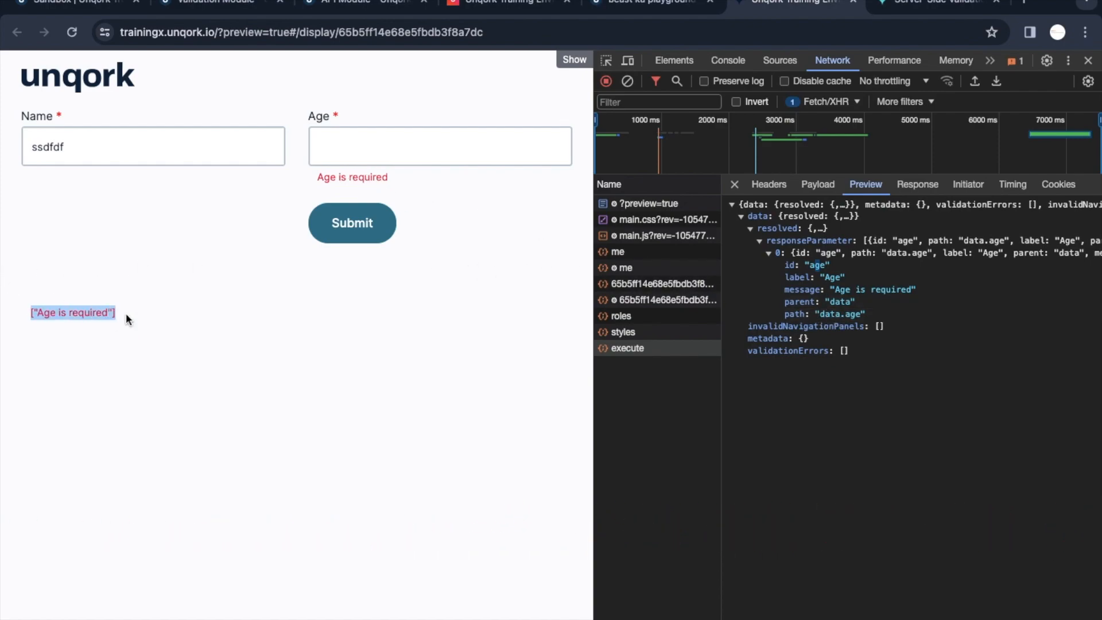
{"action": "left_click", "coordinate": [151, 316]}
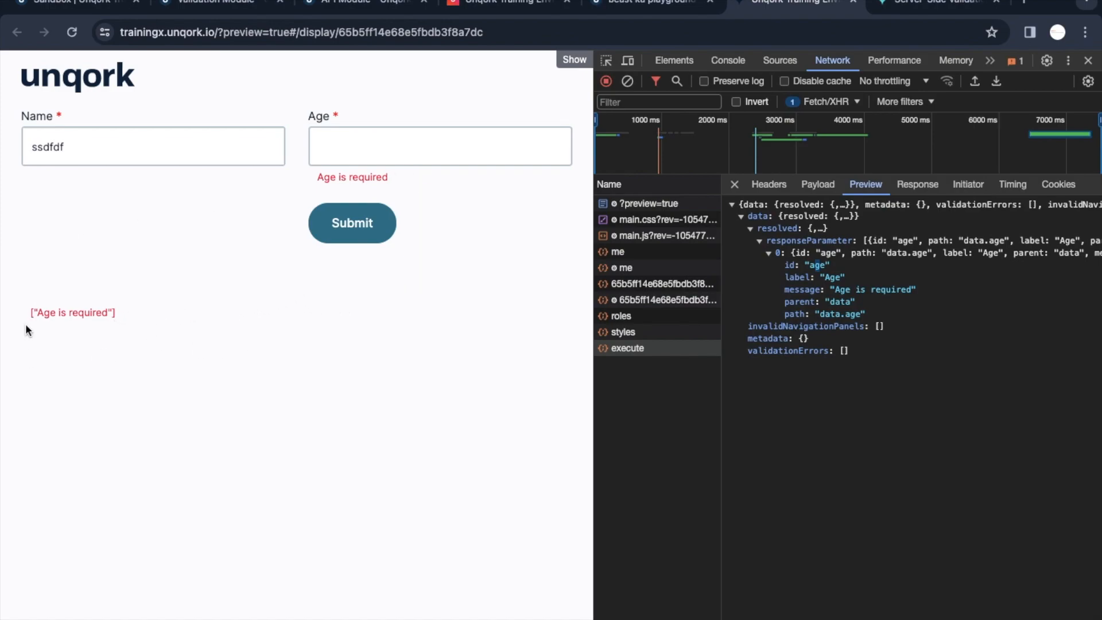
{"action": "left_click_drag", "start_coordinate": [25, 315], "coordinate": [134, 318]}
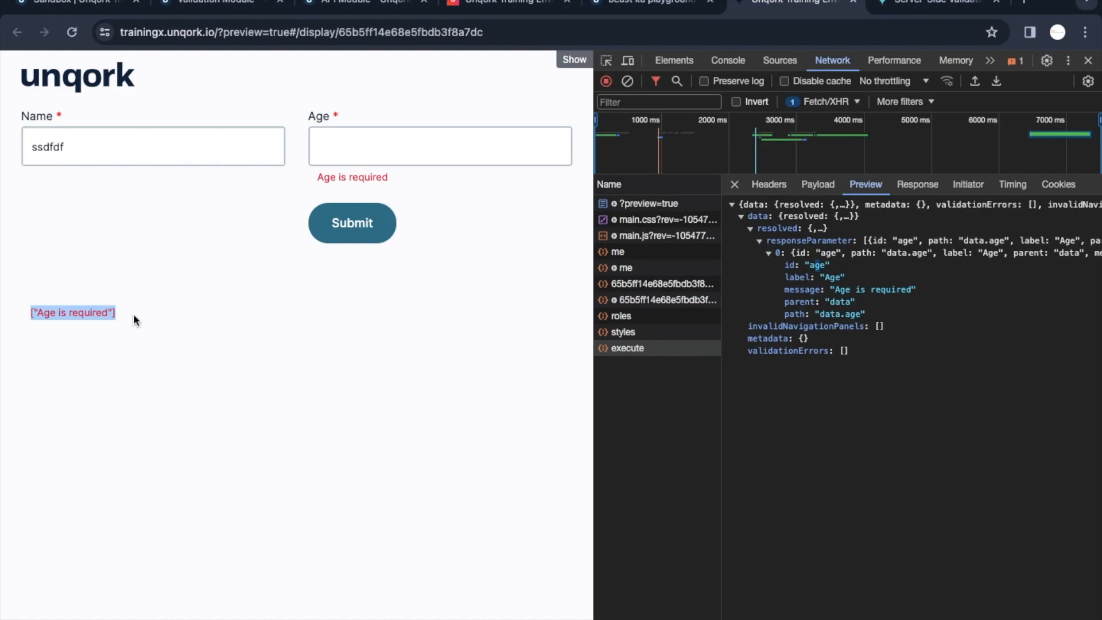
{"action": "left_click", "coordinate": [116, 310]}
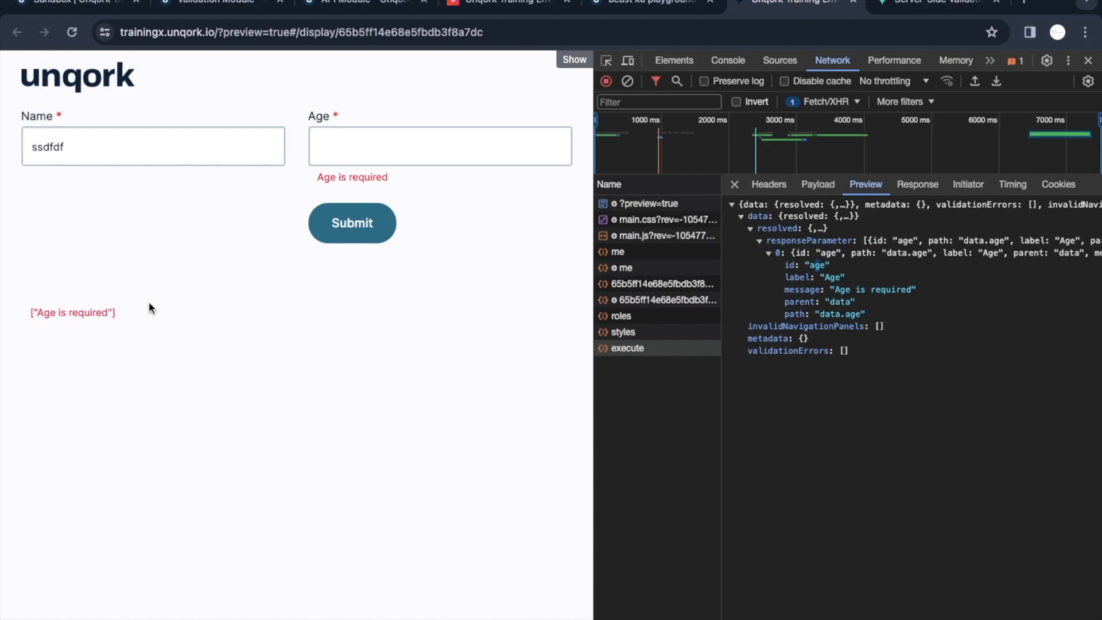